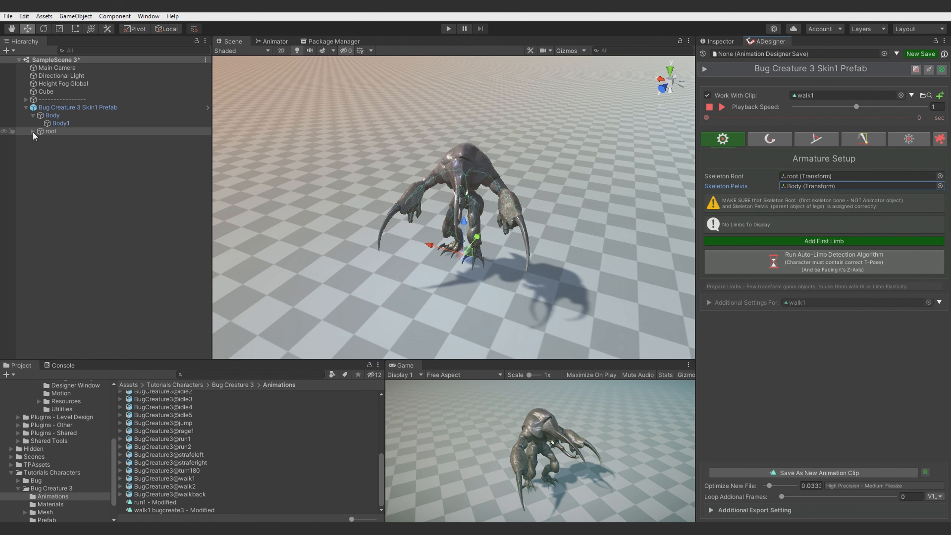
- Assign the pelvis bone as the Skeleton Pelvis and run the auto-limb detection on the creature's armature
{"action": "left_click", "coordinate": [32, 130]}
{"action": "left_click_drag", "start_coordinate": [69, 139], "coordinate": [813, 189]}
{"action": "left_click", "coordinate": [725, 204]}
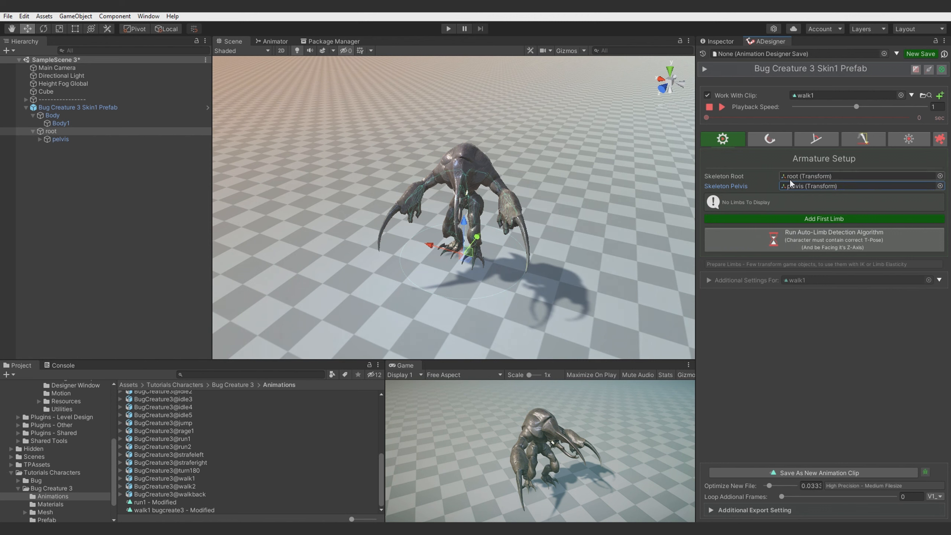
{"action": "left_click", "coordinate": [829, 236]}
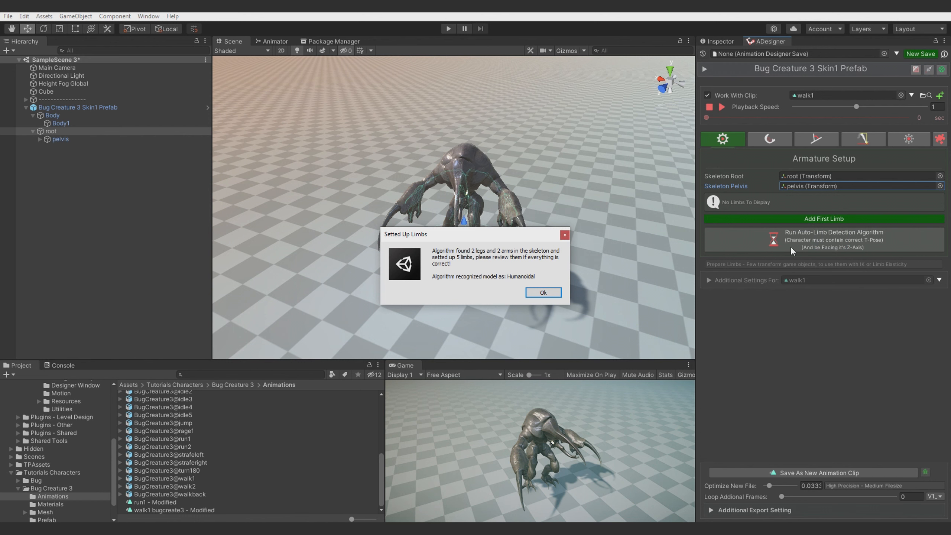
{"action": "left_click", "coordinate": [544, 293]}
{"action": "key", "text": "f"}
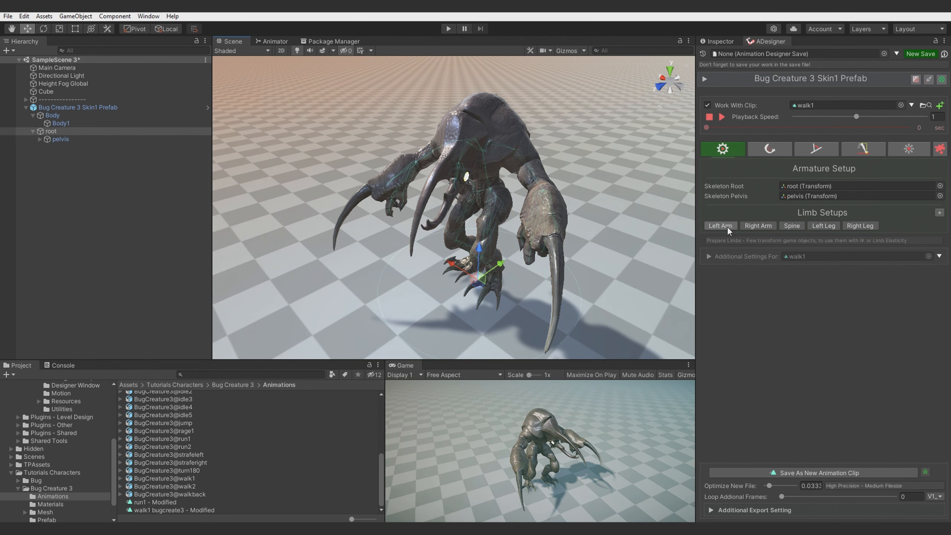
- Replace lowerarm_twist_01_l with the hand_l bone at the end of the Left Arm limb chain
{"action": "left_click", "coordinate": [727, 226]}
{"action": "right_click_drag", "start_coordinate": [467, 256], "coordinate": [482, 215]}
{"action": "key", "text": "w"}
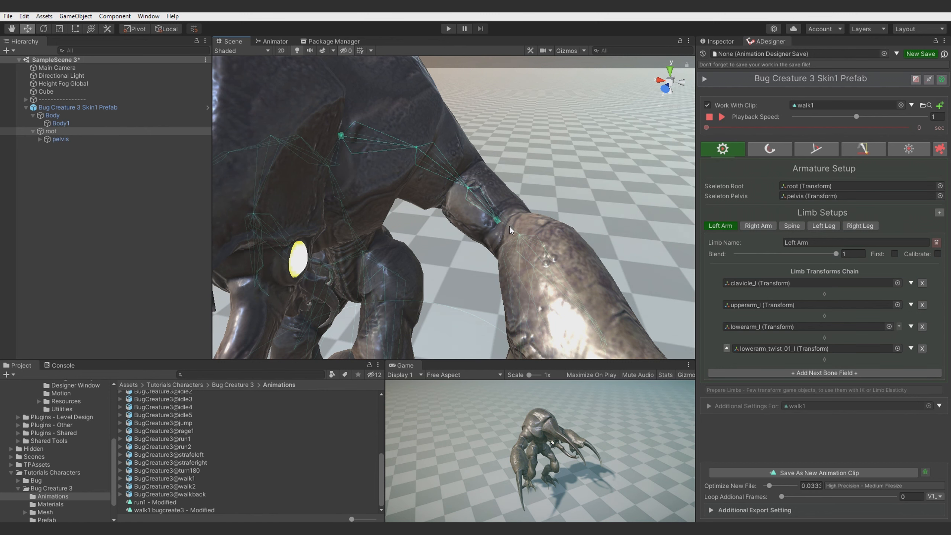
{"action": "right_click_drag", "start_coordinate": [509, 225], "coordinate": [486, 196]}
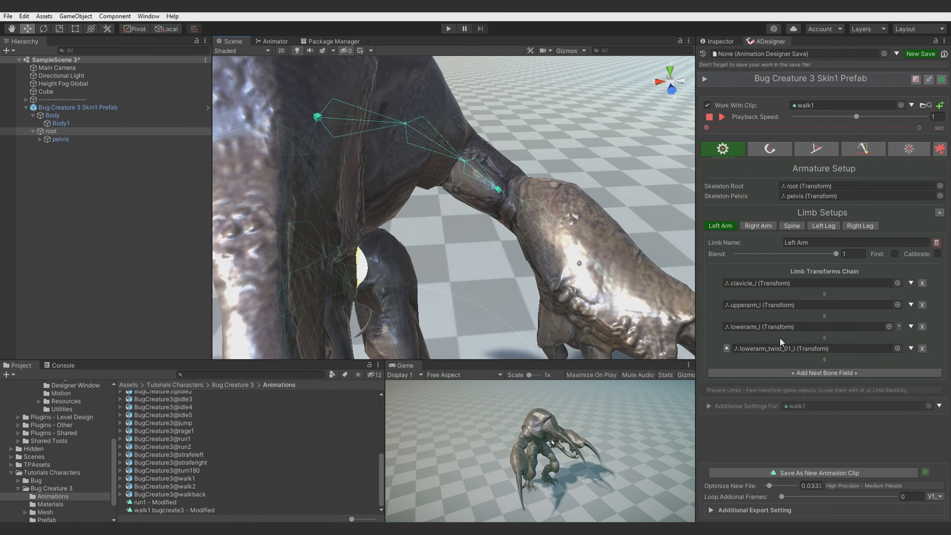
{"action": "left_click", "coordinate": [775, 350]}
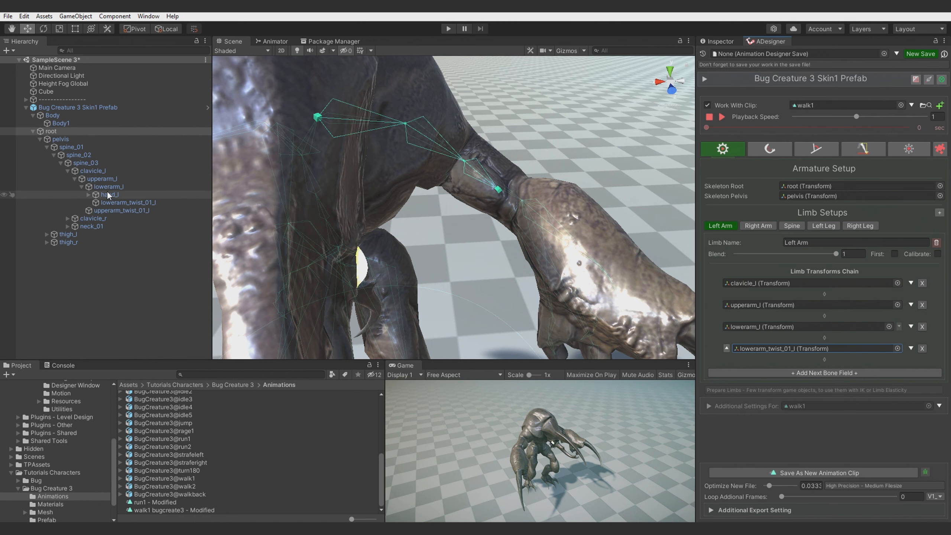
{"action": "left_click_drag", "start_coordinate": [111, 192], "coordinate": [763, 349]}
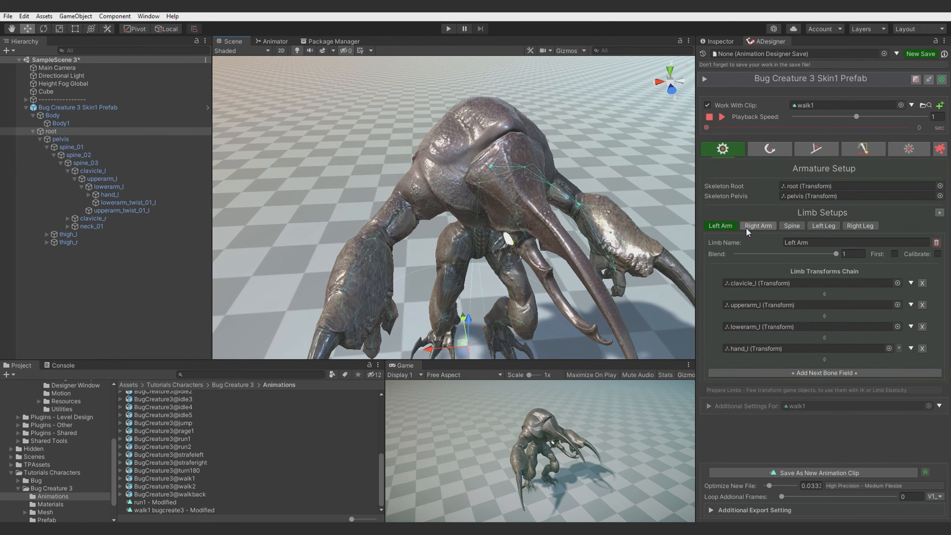
- Replace lowerarm_twist_01_r with the hand_r bone at the end of the Right Arm limb chain
{"action": "left_click", "coordinate": [747, 226]}
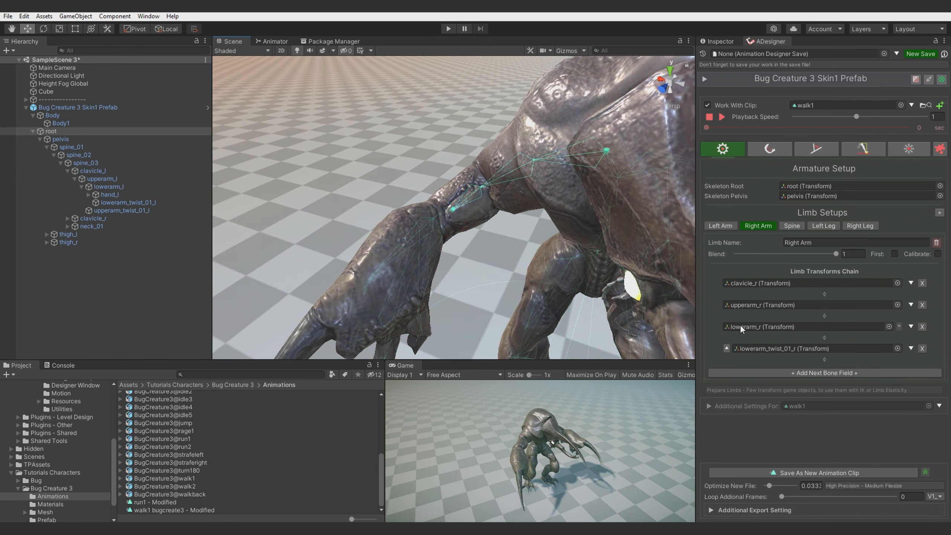
{"action": "left_click", "coordinate": [769, 349]}
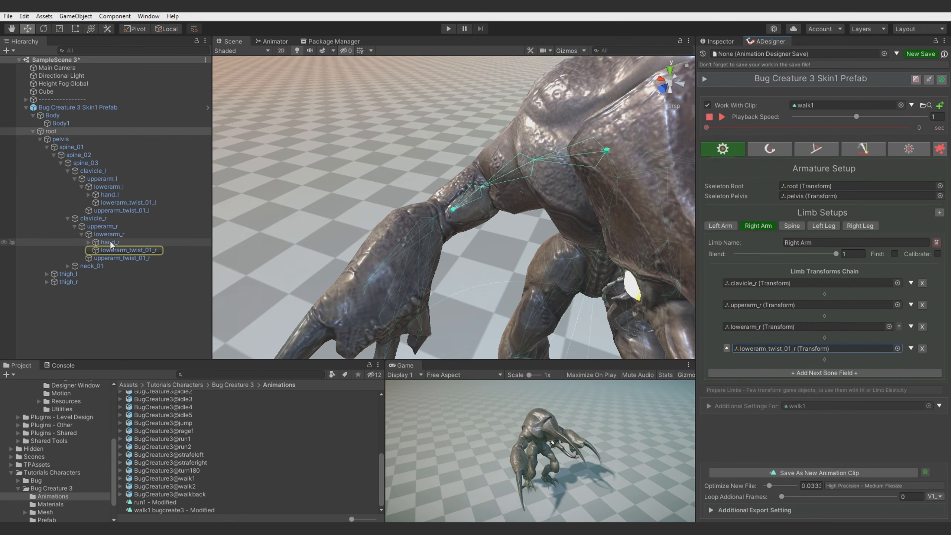
{"action": "left_click_drag", "start_coordinate": [110, 240], "coordinate": [747, 348]}
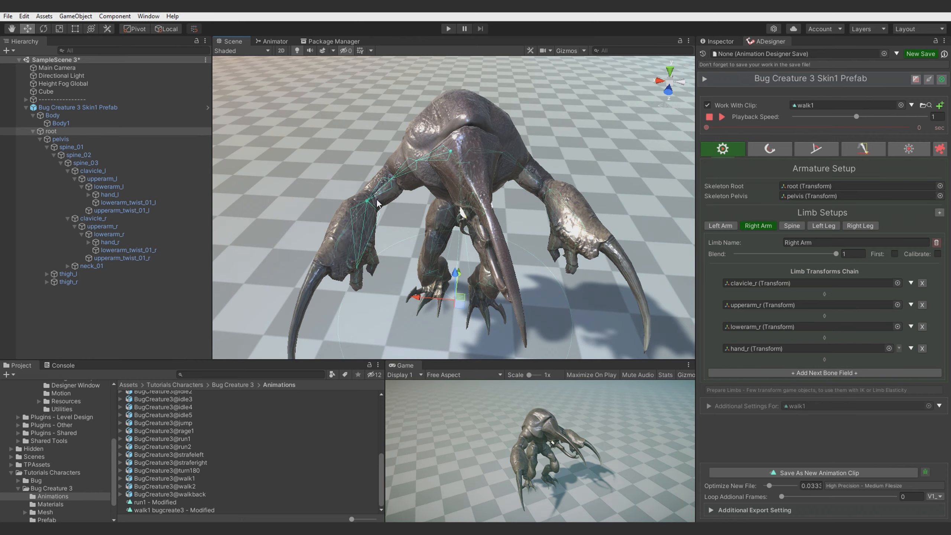
- Check the Spine limb and replace calf_twist_01_l with the foot_l bone in the Left Leg limb chain
{"action": "left_click", "coordinate": [790, 228]}
{"action": "right_click_drag", "start_coordinate": [562, 206], "coordinate": [432, 174]}
{"action": "key", "text": "s"}
{"action": "key", "text": "s"}
{"action": "key", "text": "a"}
{"action": "left_click", "coordinate": [832, 226]}
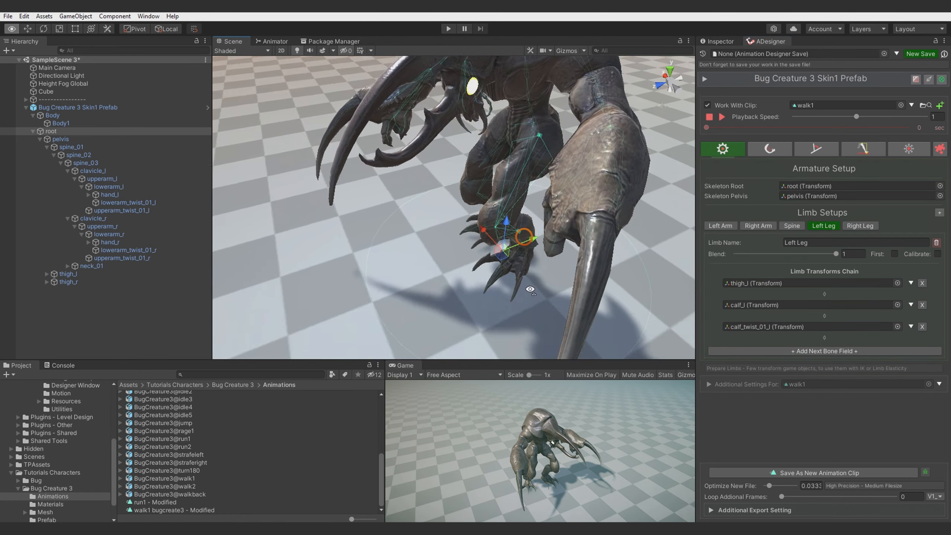
{"action": "key", "text": "d"}
{"action": "right_click_drag", "start_coordinate": [642, 259], "coordinate": [625, 258]}
{"action": "key", "text": "w"}
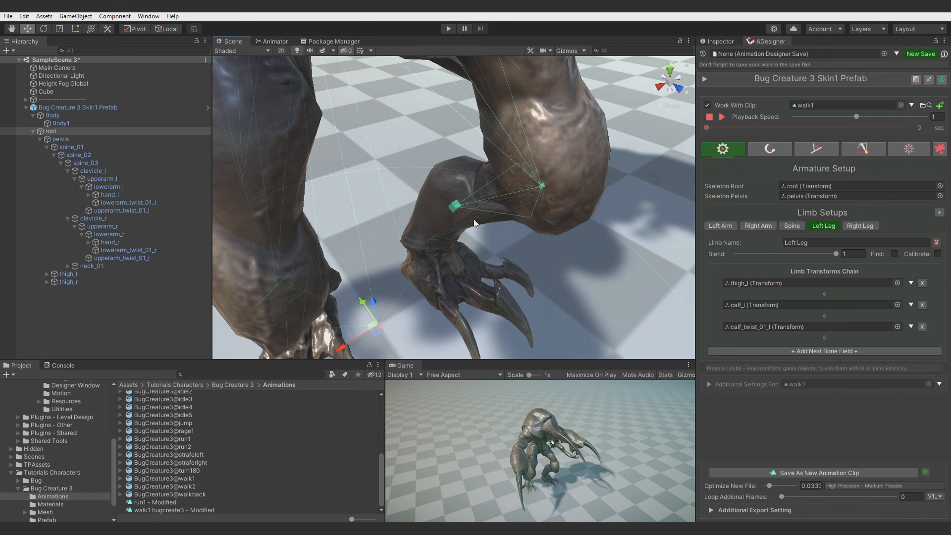
{"action": "left_click_drag", "start_coordinate": [458, 209], "coordinate": [460, 142], "text": "alt"}
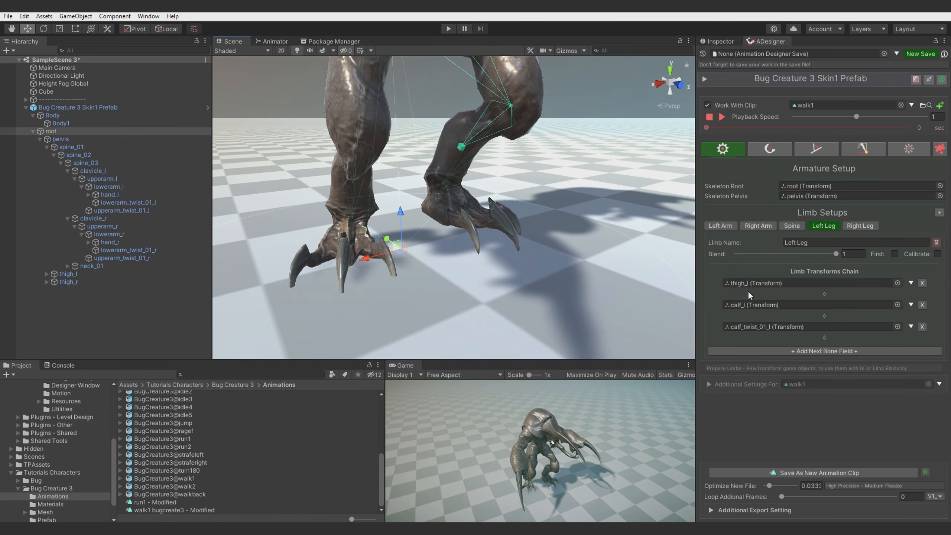
{"action": "left_click", "coordinate": [755, 326]}
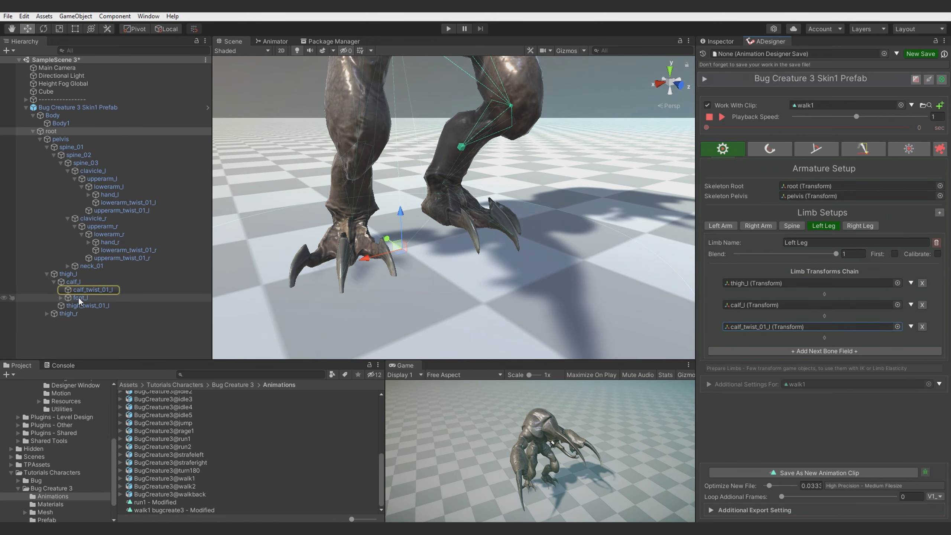
{"action": "left_click_drag", "start_coordinate": [78, 297], "coordinate": [754, 329]}
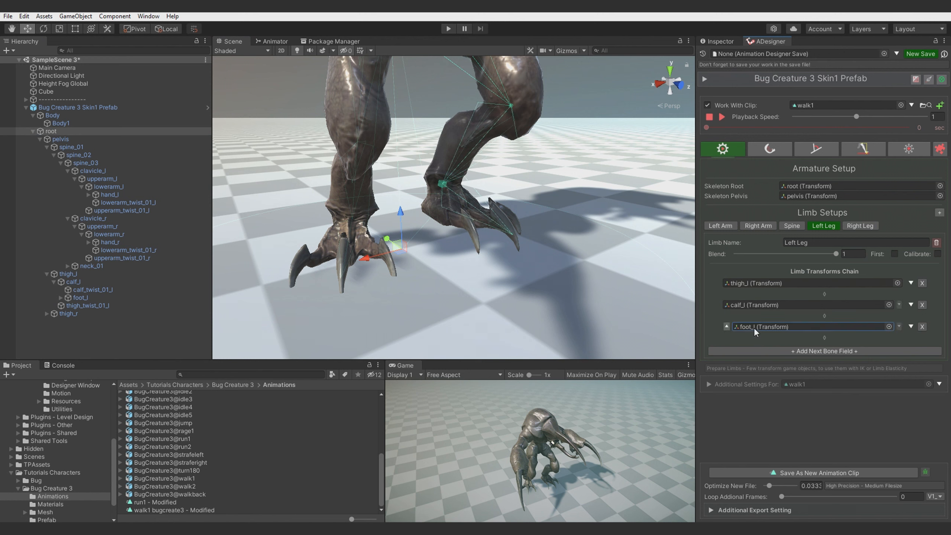
- Replace calf_twist_01_r with the foot_r bone at the end of the Right Leg limb chain
{"action": "left_click", "coordinate": [858, 225]}
{"action": "left_click", "coordinate": [773, 326]}
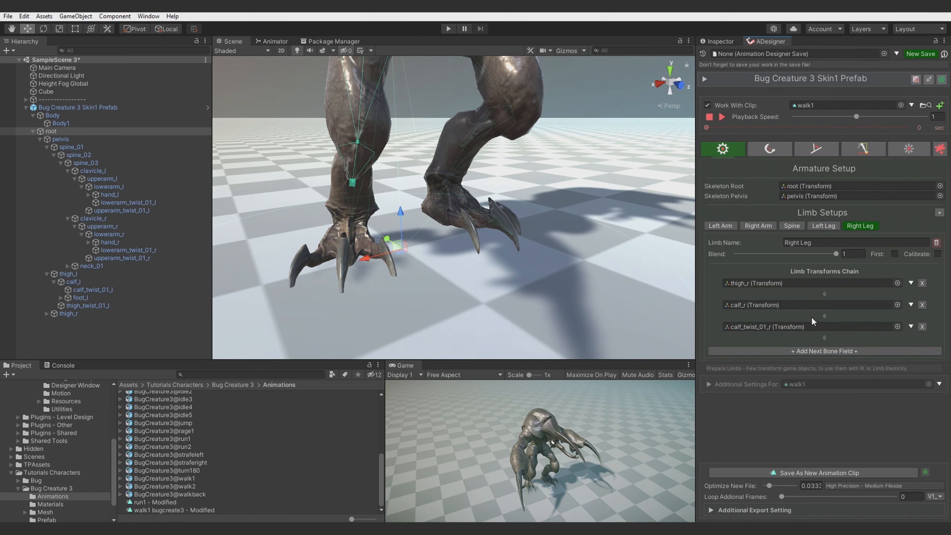
{"action": "left_click", "coordinate": [84, 338]}
{"action": "left_click_drag", "start_coordinate": [85, 336], "coordinate": [769, 329]}
{"action": "left_click_drag", "start_coordinate": [563, 260], "coordinate": [429, 261], "text": "alt"}
{"action": "scroll", "coordinate": [430, 260], "scroll_direction": "down", "scroll_amount": 5}
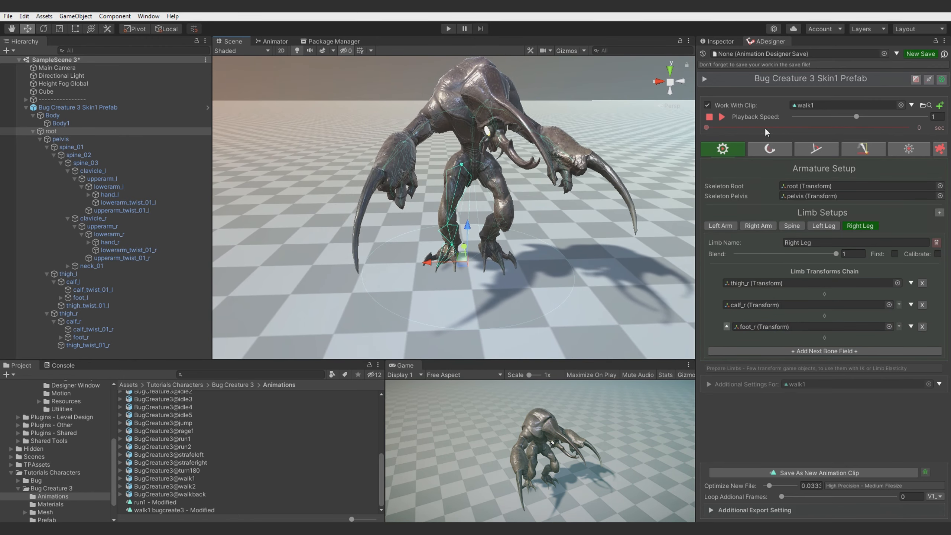
- Enable limb elasticity for the Left Arm, Right Arm and Spine, and scrub the walk1 clip to about 0.43 sec
{"action": "left_click", "coordinate": [769, 149]}
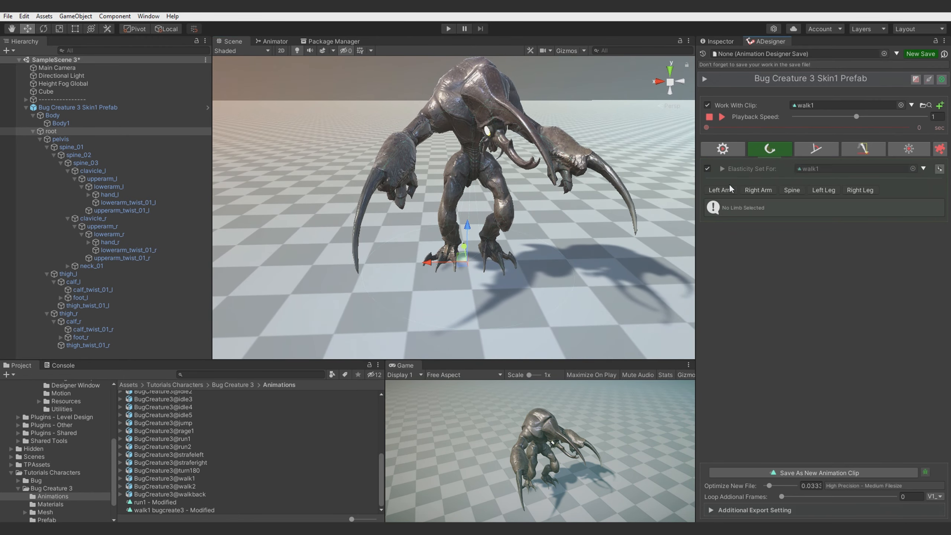
{"action": "left_click", "coordinate": [714, 204]}
{"action": "left_click", "coordinate": [755, 200]}
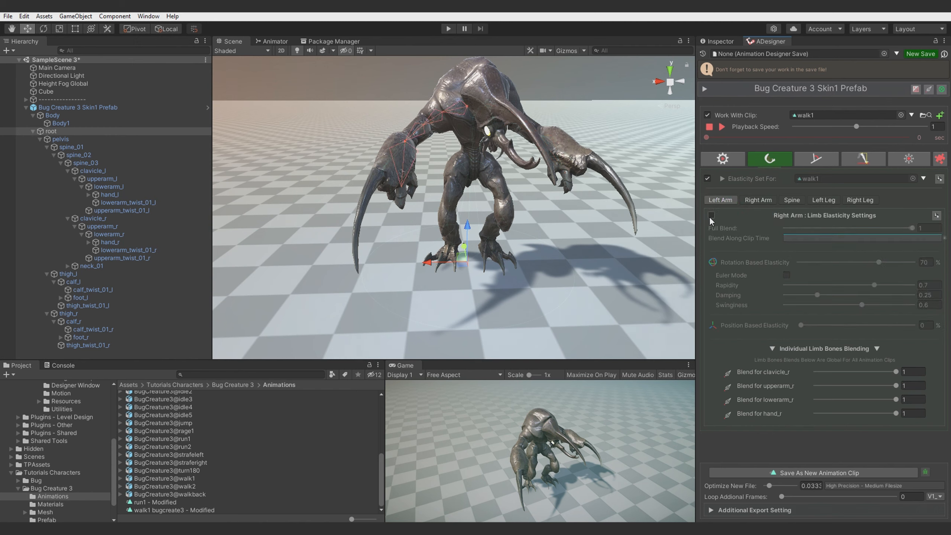
{"action": "left_click", "coordinate": [792, 200]}
{"action": "left_click", "coordinate": [711, 215]}
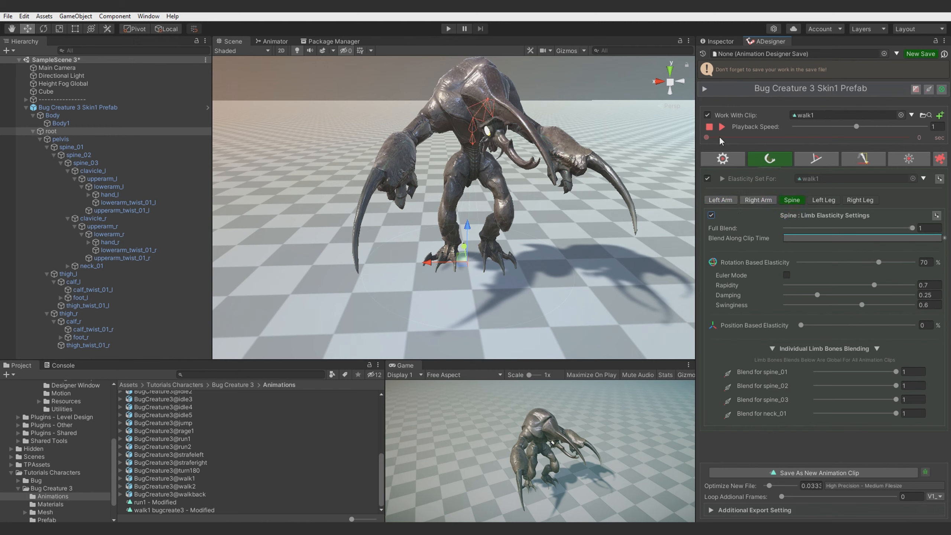
{"action": "left_click_drag", "start_coordinate": [720, 136], "coordinate": [777, 135]}
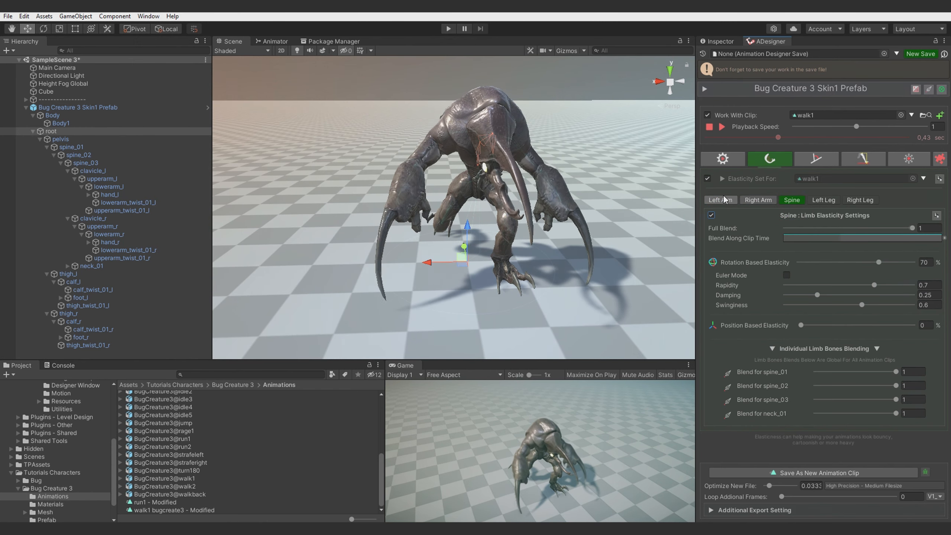
- Enable inverse kinematics on the Left Leg and try an IK position offset along X, resetting it to 0
{"action": "left_click", "coordinate": [865, 158]}
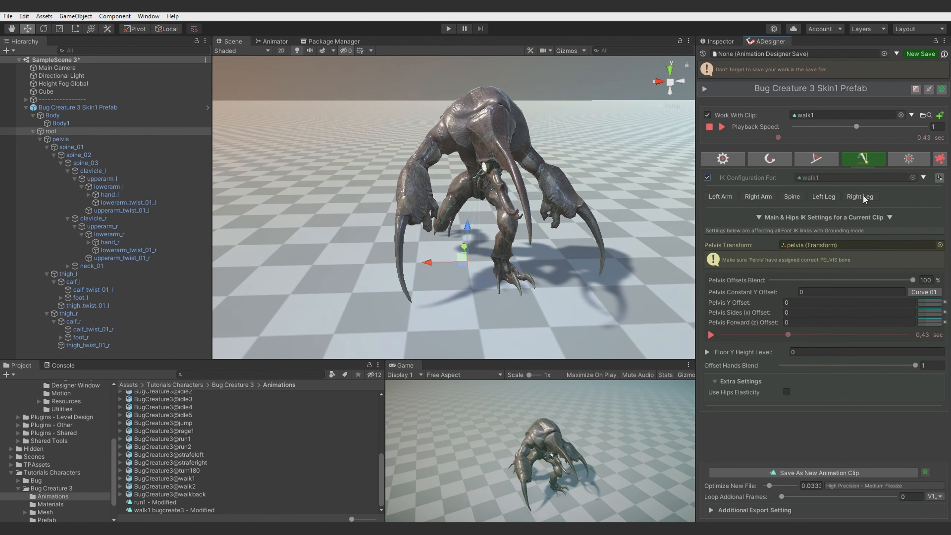
{"action": "left_click", "coordinate": [862, 195]}
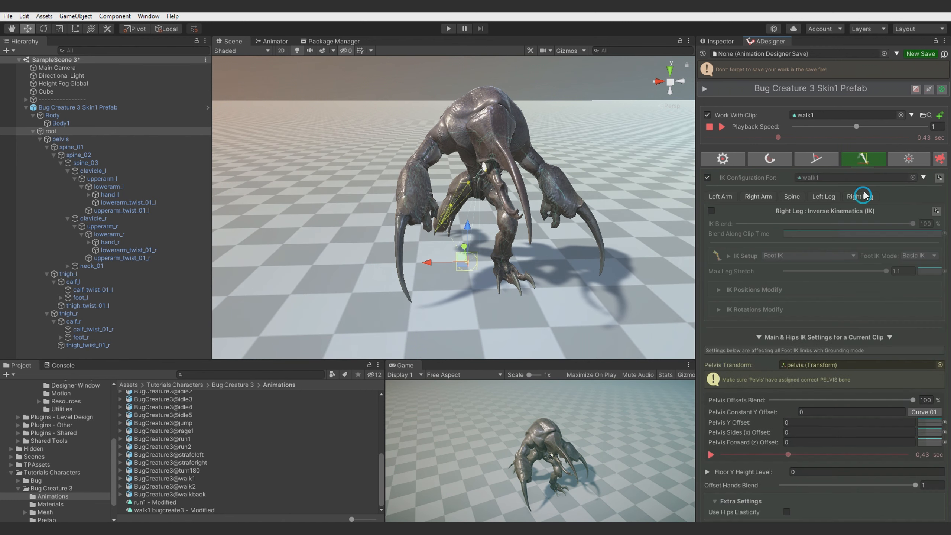
{"action": "left_click", "coordinate": [827, 195]}
{"action": "left_click", "coordinate": [711, 210]}
{"action": "scroll", "coordinate": [666, 296], "scroll_direction": "up", "scroll_amount": 3}
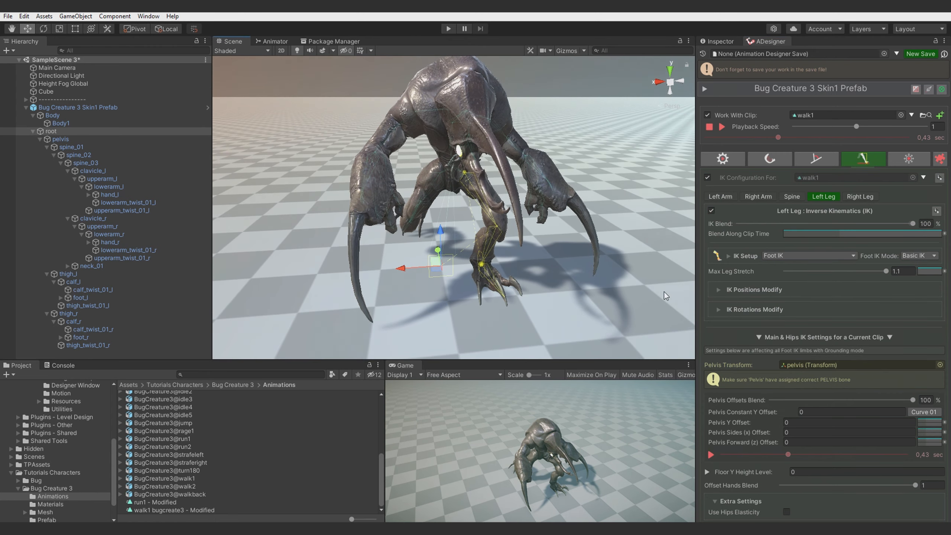
{"action": "left_click", "coordinate": [764, 290]}
{"action": "left_click_drag", "start_coordinate": [791, 306], "coordinate": [804, 302]}
{"action": "type", "text": "0"}
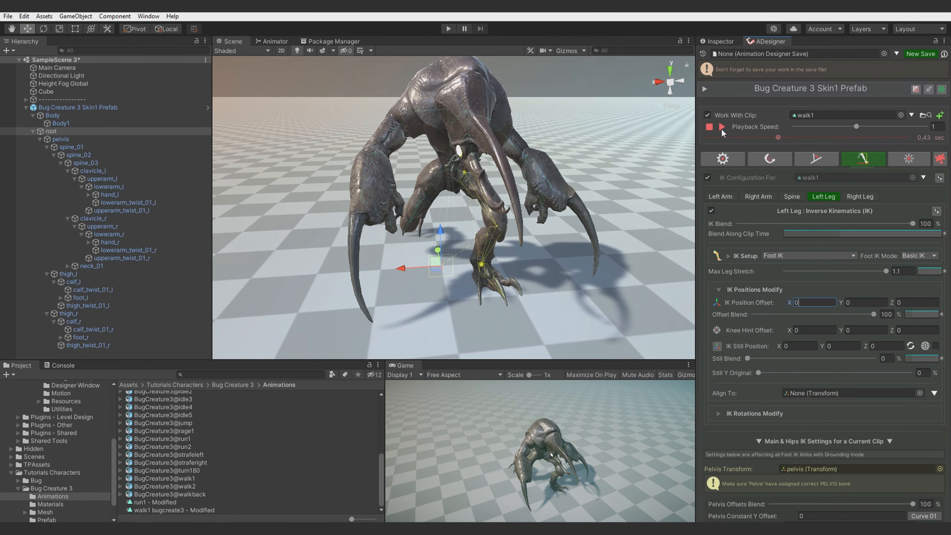
- Preview the walk1 clip with Left Leg IK, disable that IK and stop the playback
{"action": "left_click", "coordinate": [722, 127]}
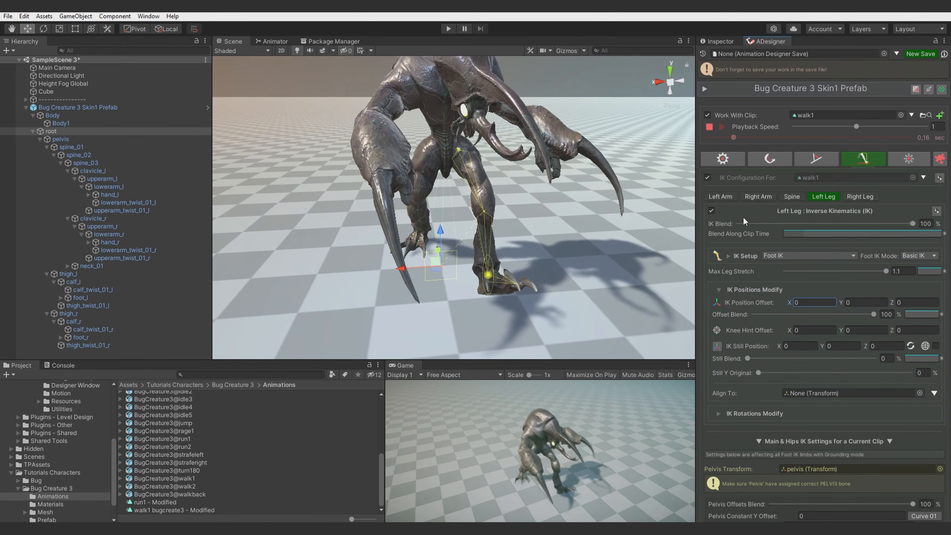
{"action": "left_click", "coordinate": [711, 212]}
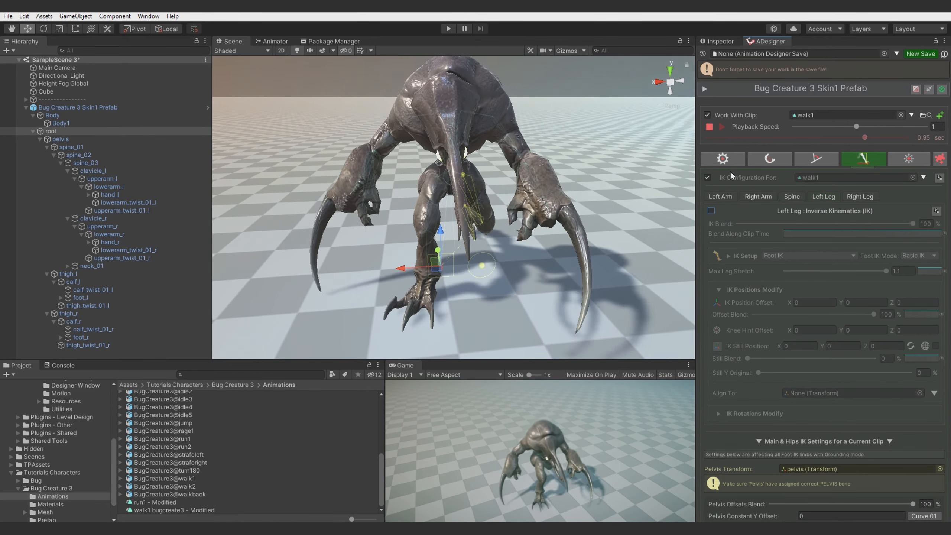
{"action": "left_click", "coordinate": [713, 127]}
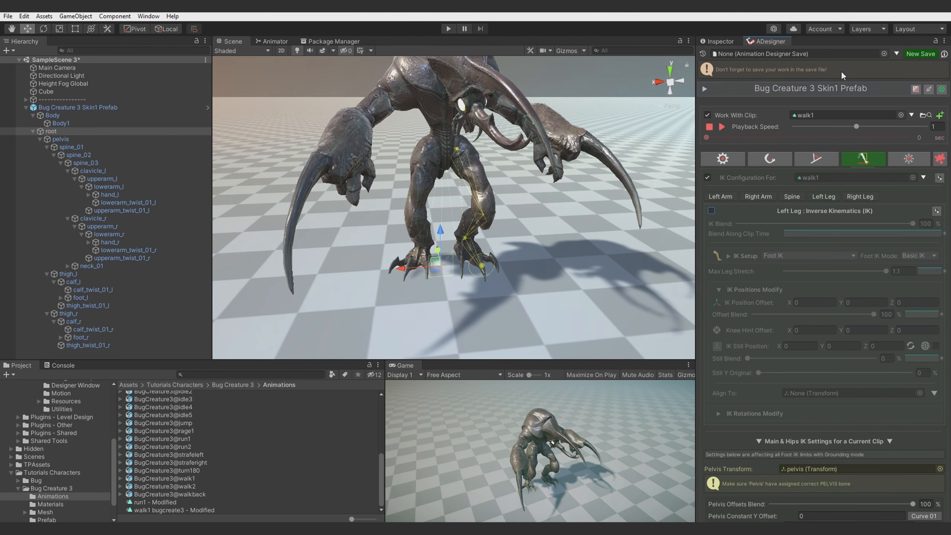
- Save the setup to a new Animation Designer save file and refresh its armature bone references
{"action": "left_click", "coordinate": [920, 54]}
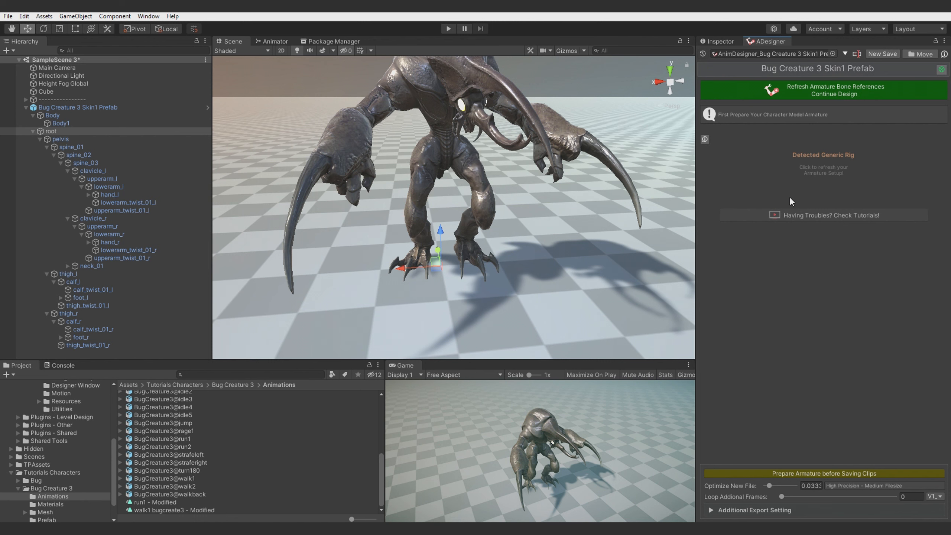
{"action": "left_click", "coordinate": [804, 91]}
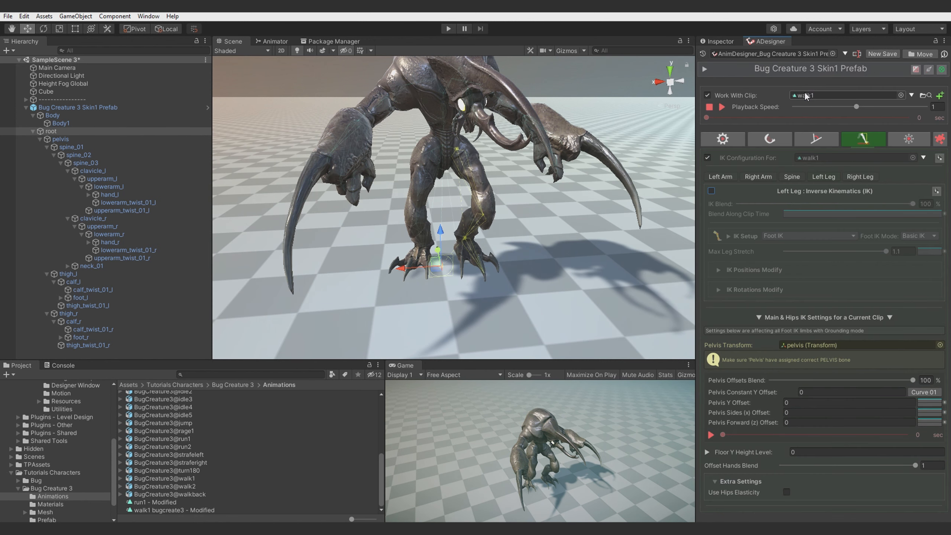
{"action": "left_click_drag", "start_coordinate": [613, 248], "coordinate": [591, 250], "text": "alt"}
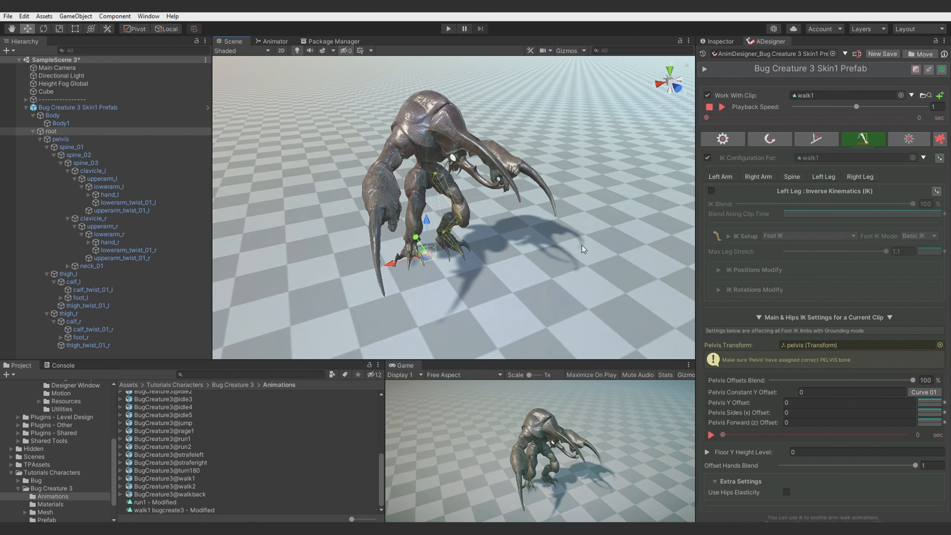
- Add a custom module processor with the ADM-IK Strafe Creator module for walk1 and enable the foot IKs it needs
{"action": "left_click", "coordinate": [722, 139]}
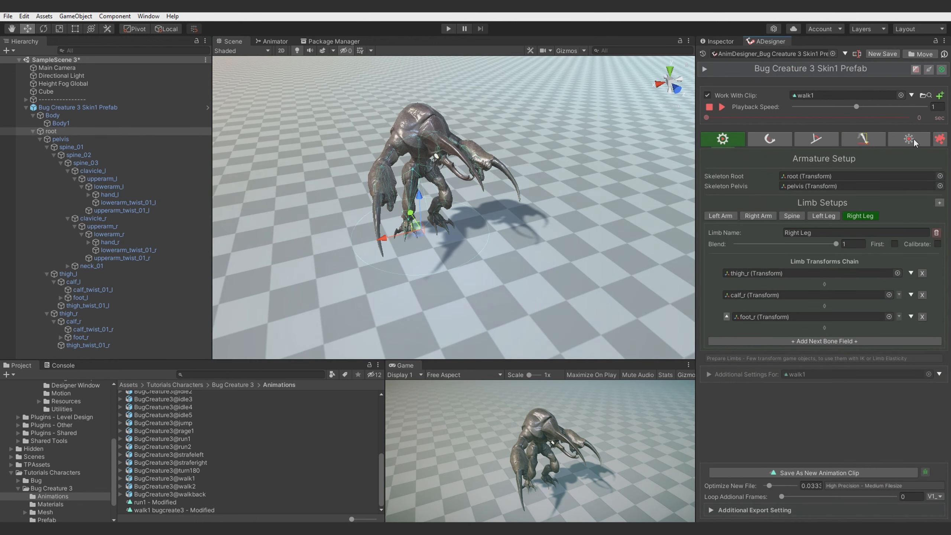
{"action": "left_click", "coordinate": [940, 140]}
{"action": "left_click", "coordinate": [799, 197]}
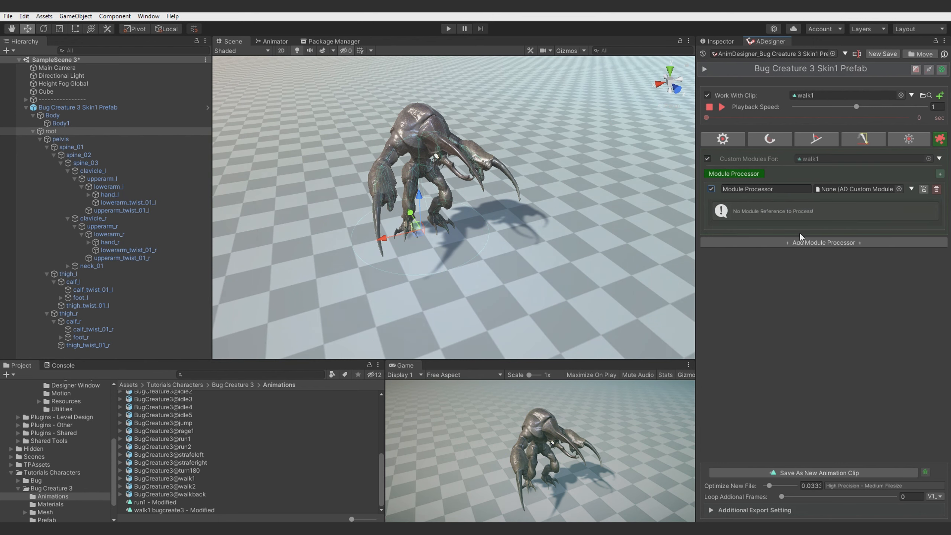
{"action": "left_click", "coordinate": [918, 190]}
{"action": "mouse_move", "coordinate": [883, 227]}
{"action": "left_click", "coordinate": [824, 227]}
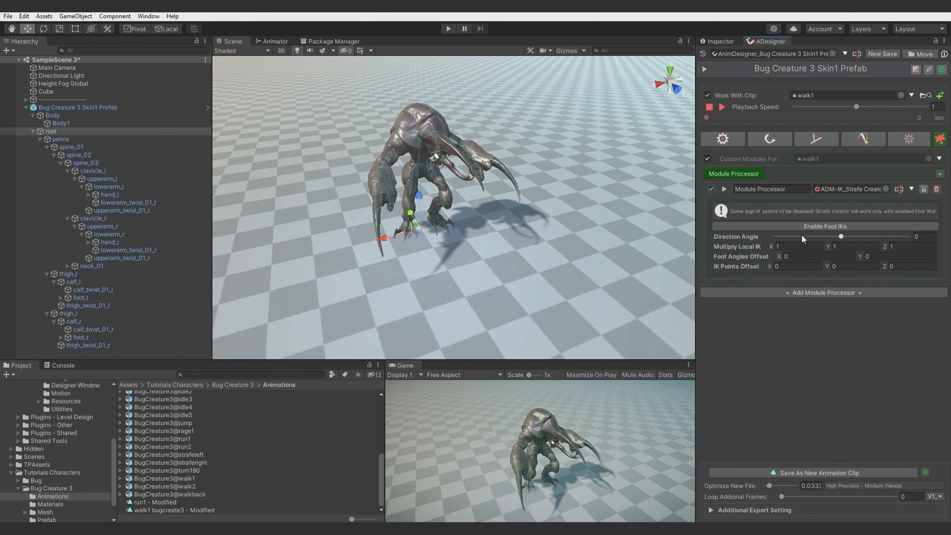
{"action": "left_click", "coordinate": [780, 225]}
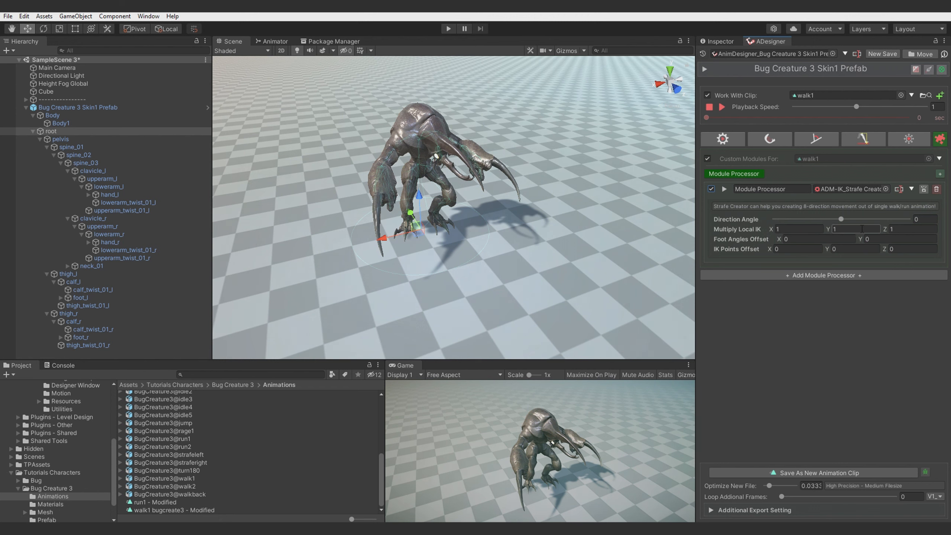
- Set the Strafe Creator's Direction Angle to 90, play walk1 and scrub through it to check the foot motion up close
{"action": "left_click_drag", "start_coordinate": [844, 219], "coordinate": [902, 217]}
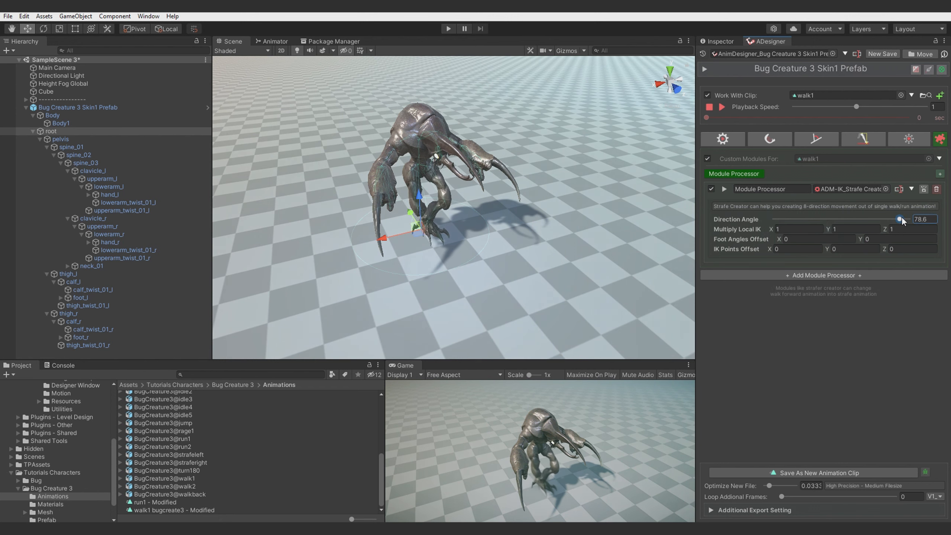
{"action": "left_click", "coordinate": [718, 106]}
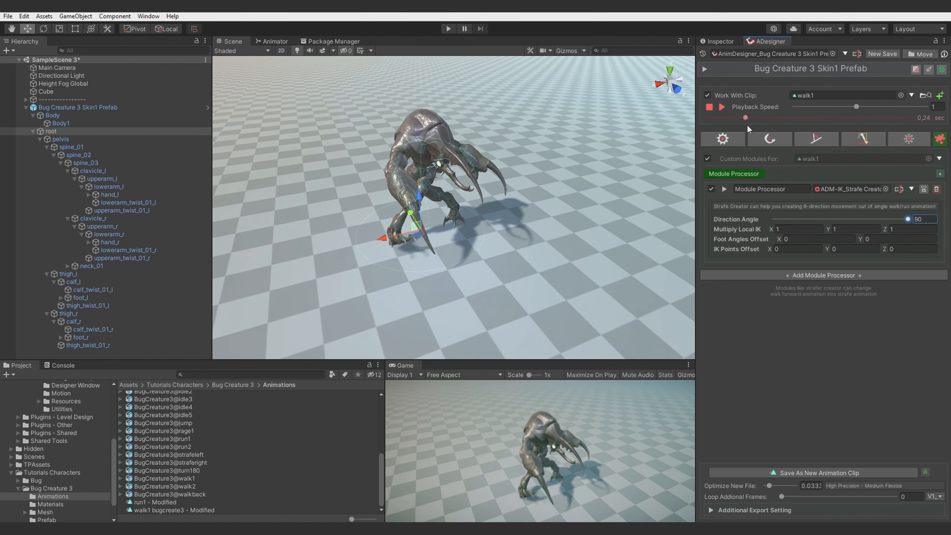
{"action": "left_click_drag", "start_coordinate": [748, 125], "coordinate": [753, 126]}
{"action": "key", "text": "w"}
{"action": "right_click_drag", "start_coordinate": [465, 240], "coordinate": [629, 193]}
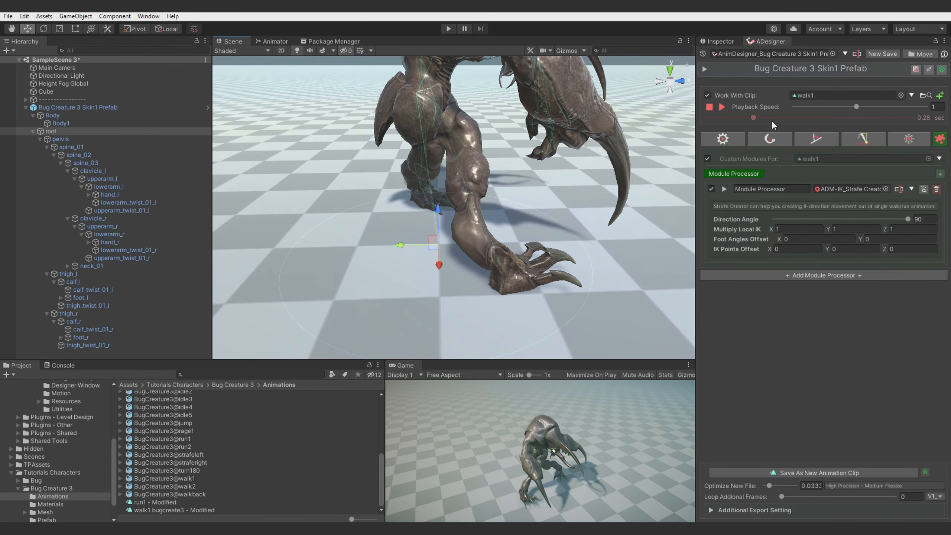
{"action": "left_click_drag", "start_coordinate": [772, 121], "coordinate": [803, 122]}
- Try a different Multiply Local IK X value, reset it to 1 and scrub walk1 to inspect the leg poses
{"action": "left_click_drag", "start_coordinate": [771, 229], "coordinate": [789, 229]}
{"action": "left_click", "coordinate": [789, 229]}
{"action": "type", "text": "1"}
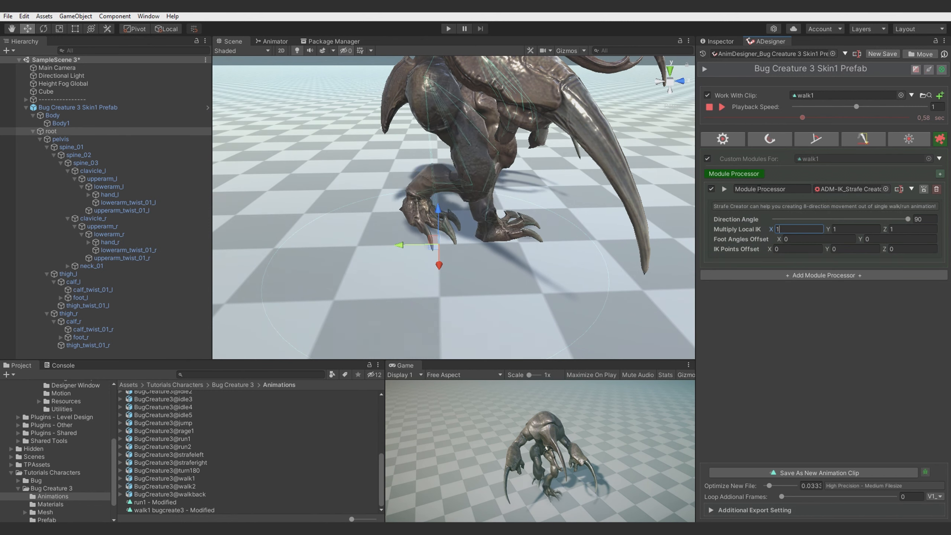
{"action": "left_click_drag", "start_coordinate": [802, 118], "coordinate": [628, 120]}
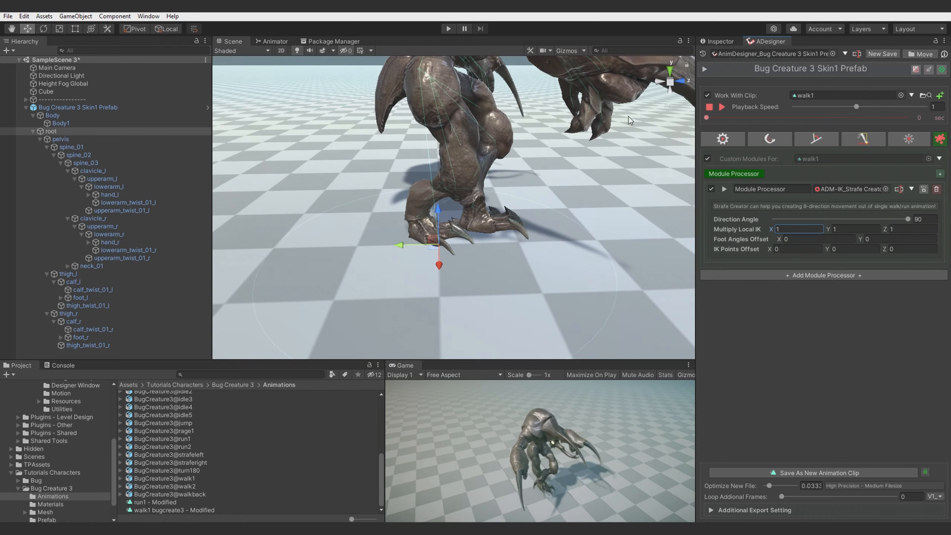
{"action": "left_click_drag", "start_coordinate": [689, 130], "coordinate": [752, 145]}
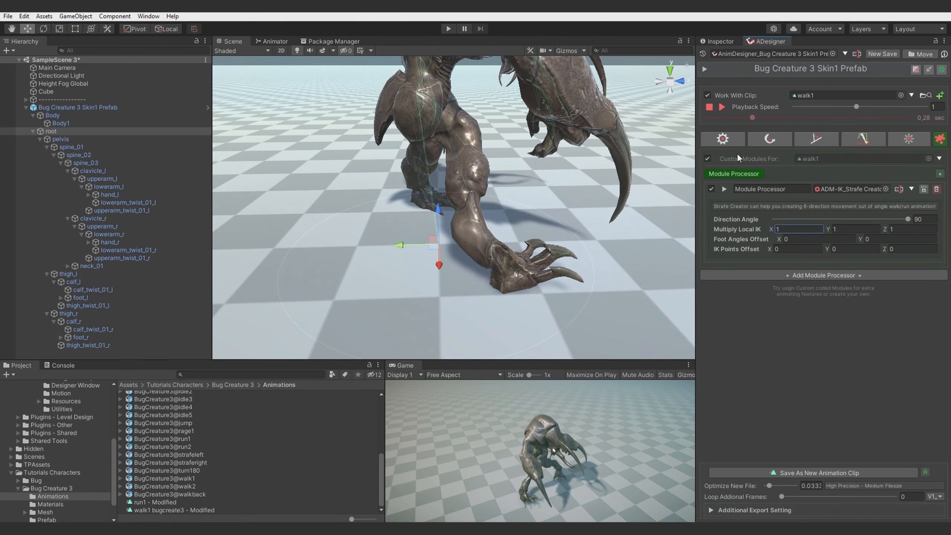
{"action": "right_click_drag", "start_coordinate": [460, 194], "coordinate": [219, 194]}
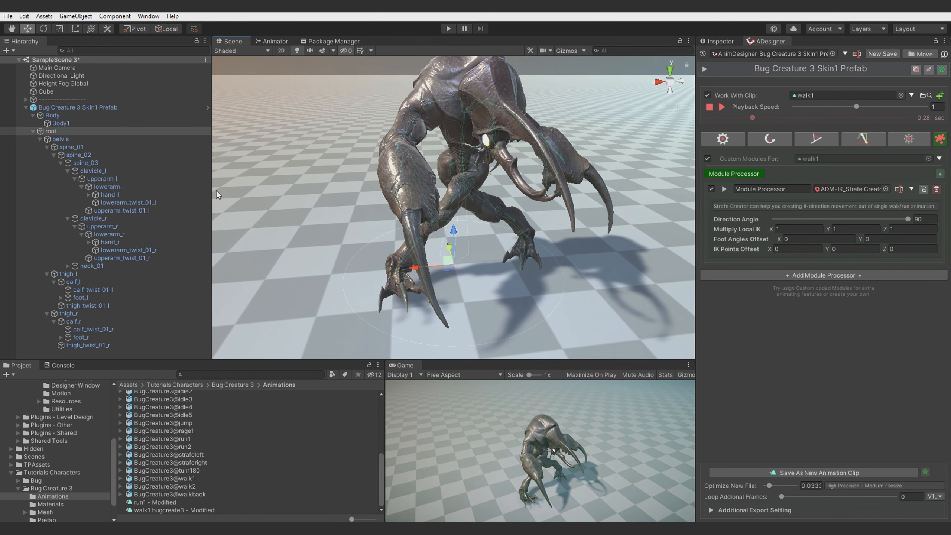
- In the walk1 IK configuration, set Pelvis Constant Y Offset to -0.02 and Pelvis Y Offset to -0.1
{"action": "left_click", "coordinate": [874, 140]}
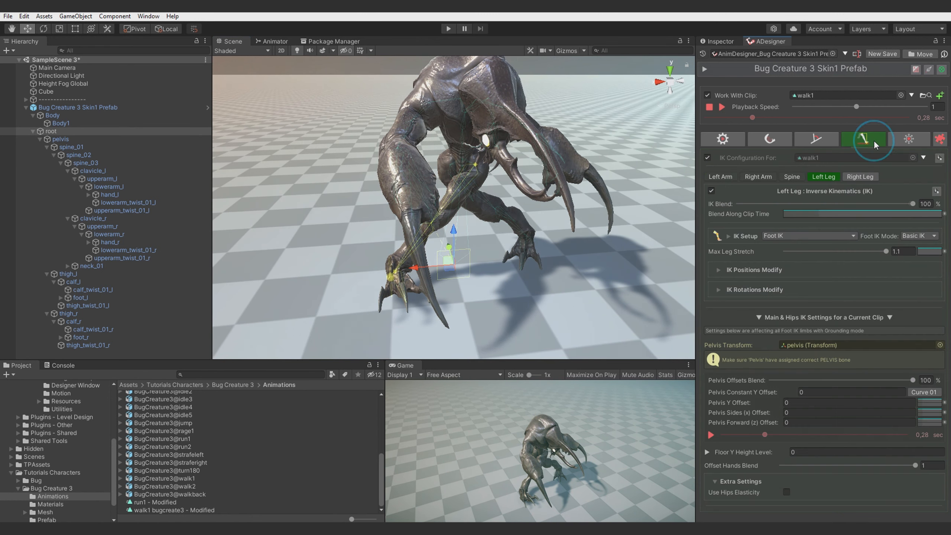
{"action": "scroll", "coordinate": [768, 300], "scroll_direction": "down", "scroll_amount": 4}
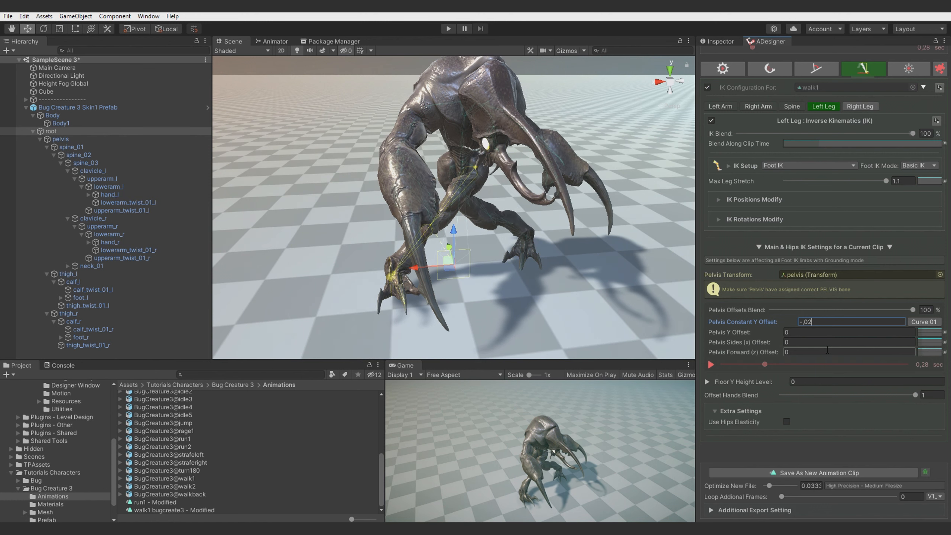
{"action": "type", "text": "2"}
{"action": "key", "text": "Return"}
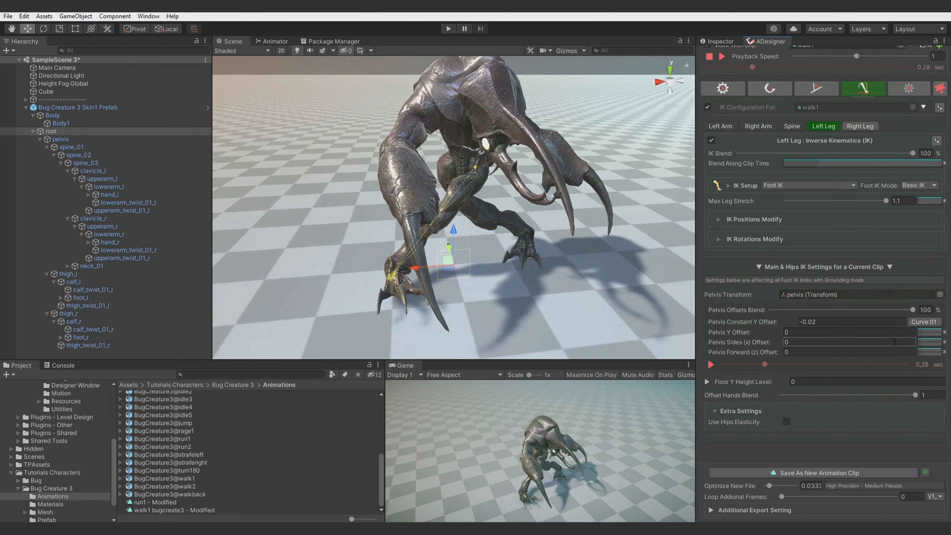
{"action": "left_click", "coordinate": [807, 331]}
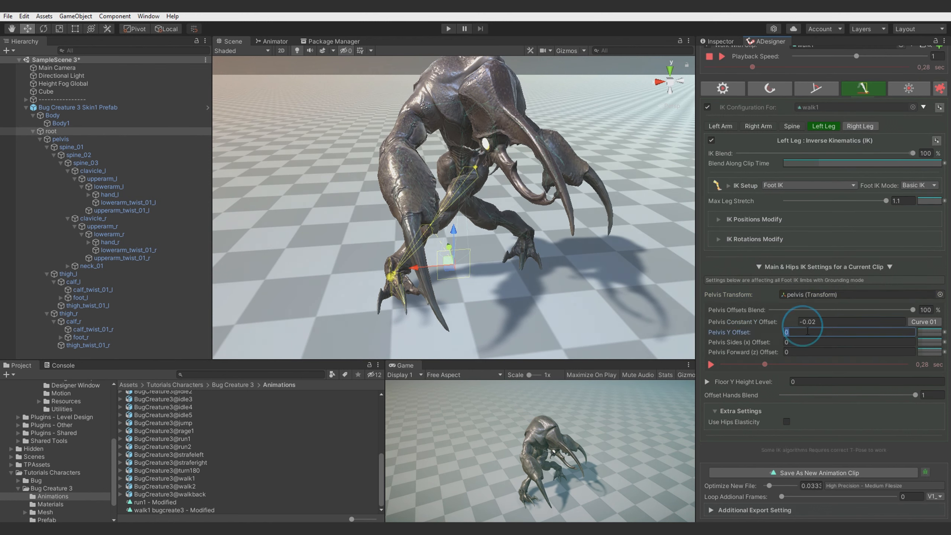
{"action": "type", "text": "-,1"}
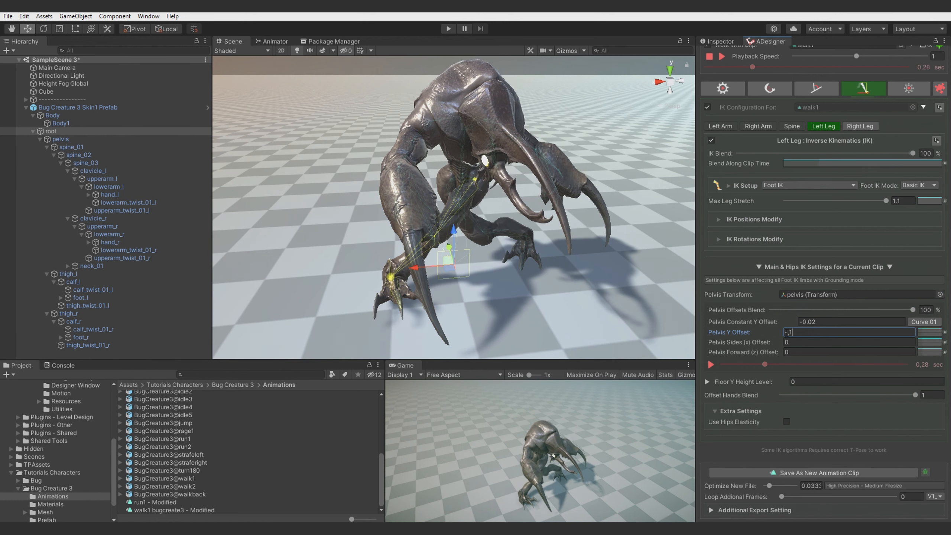
- Move the walk1 playback position to 0.21 sec and add a key there on the Pelvis Y Offset curve
{"action": "scroll", "coordinate": [753, 185], "scroll_direction": "up", "scroll_amount": 3}
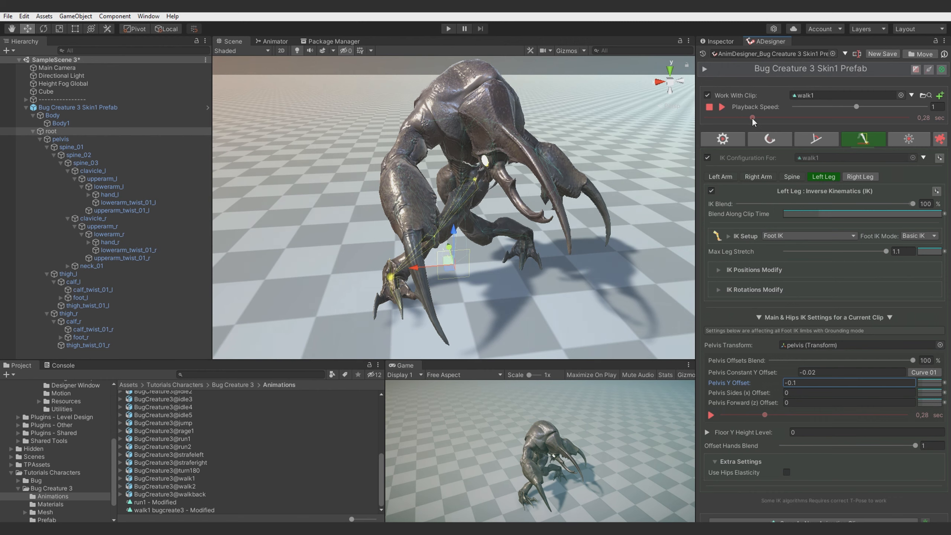
{"action": "mouse_move", "coordinate": [752, 118]}
{"action": "left_mouse_down"}
{"action": "mouse_move", "coordinate": [705, 121]}
{"action": "mouse_move", "coordinate": [752, 122]}
{"action": "mouse_move", "coordinate": [740, 124]}
{"action": "left_mouse_up"}
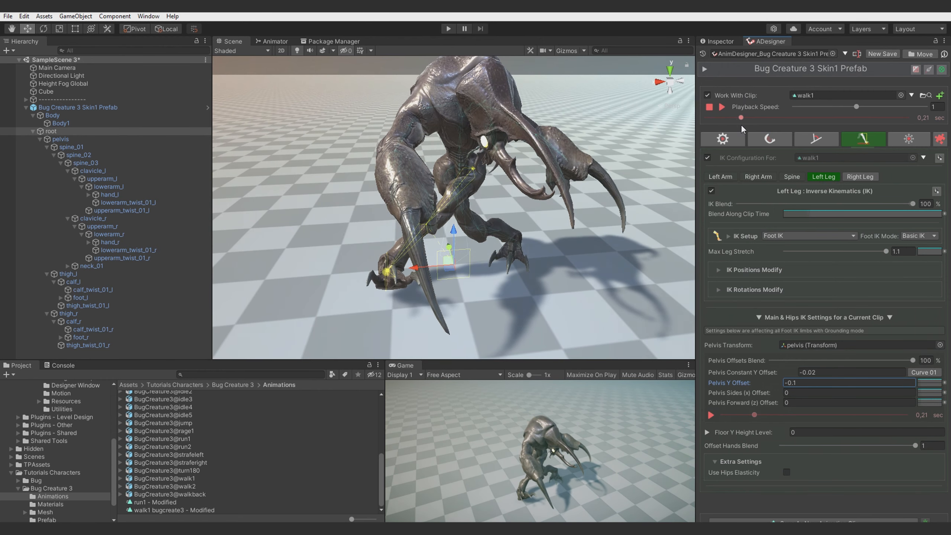
{"action": "left_click", "coordinate": [945, 383]}
{"action": "left_click", "coordinate": [907, 390]}
- Shape the Pelvis Y Offset curve as a hump, lowering its start key to 0 and moving its end key to value 0 near time 0.5
{"action": "left_click", "coordinate": [925, 383]}
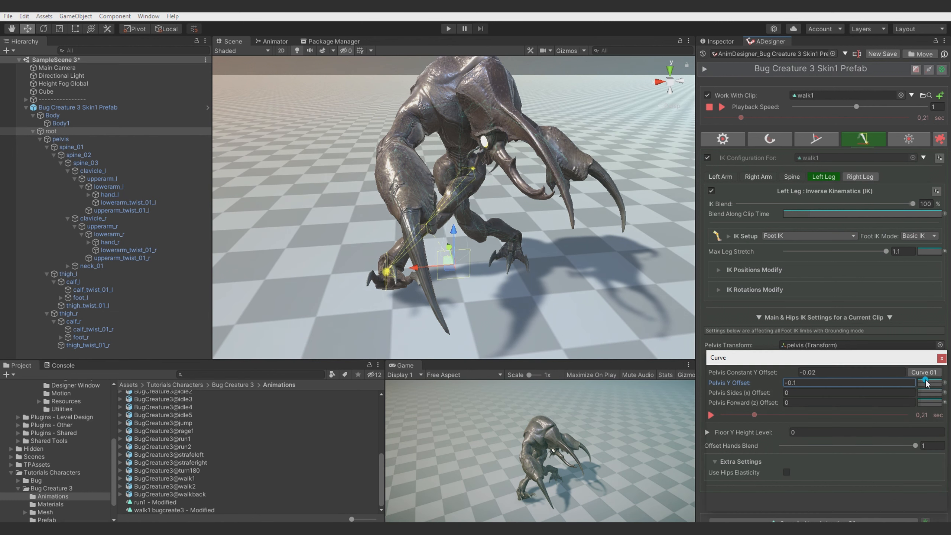
{"action": "left_click_drag", "start_coordinate": [726, 386], "coordinate": [733, 408]}
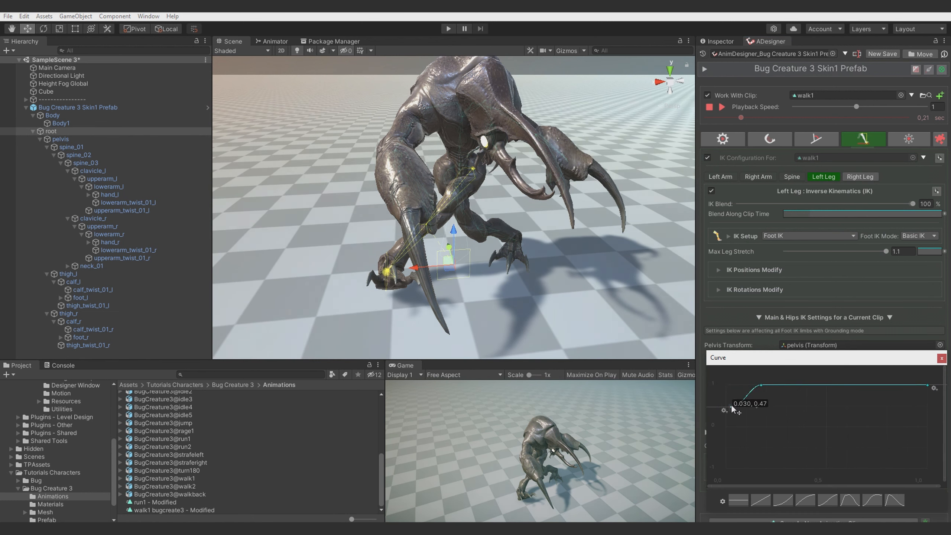
{"action": "left_click", "coordinate": [941, 359]}
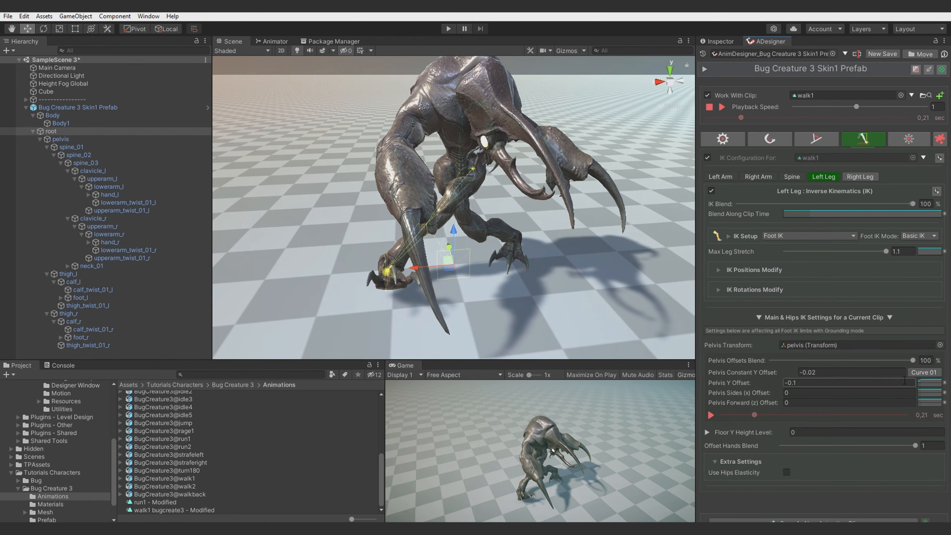
{"action": "left_click", "coordinate": [928, 381]}
{"action": "mouse_move", "coordinate": [733, 430]}
{"action": "left_mouse_down"}
{"action": "mouse_move", "coordinate": [734, 498]}
{"action": "mouse_move", "coordinate": [736, 475]}
{"action": "mouse_move", "coordinate": [760, 449]}
{"action": "mouse_move", "coordinate": [740, 424]}
{"action": "left_mouse_up"}
{"action": "left_click_drag", "start_coordinate": [929, 385], "coordinate": [827, 469]}
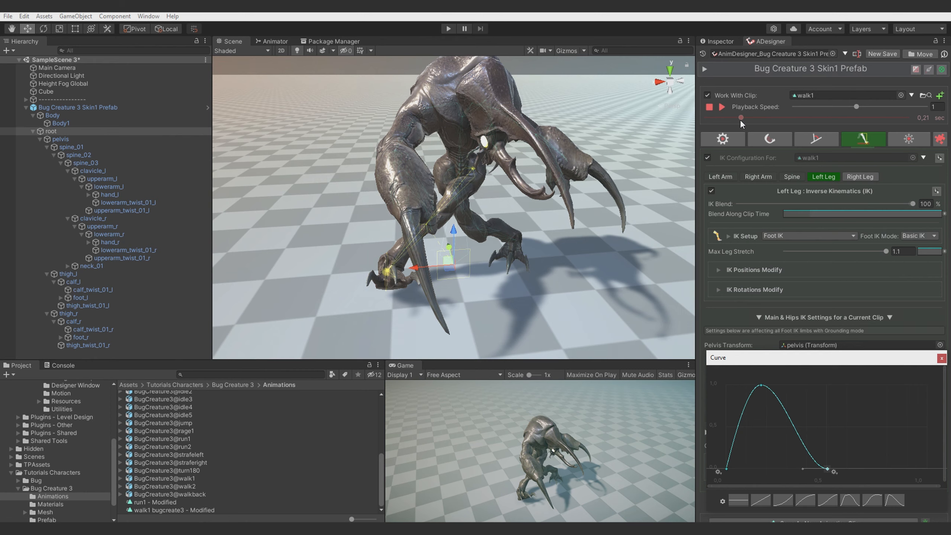
- Shift the peak key of the Pelvis Y Offset curve earlier and preview the walk1 strafe by scrubbing and playing it
{"action": "left_click_drag", "start_coordinate": [741, 119], "coordinate": [767, 121]}
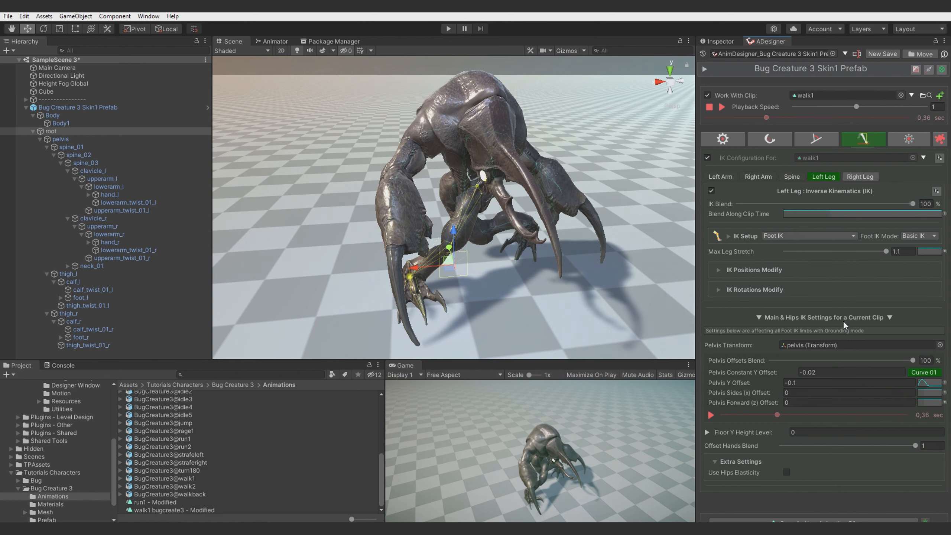
{"action": "left_click", "coordinate": [922, 383]}
{"action": "left_click_drag", "start_coordinate": [764, 385], "coordinate": [745, 390]}
{"action": "left_click_drag", "start_coordinate": [764, 118], "coordinate": [863, 119]}
{"action": "left_click_drag", "start_coordinate": [875, 117], "coordinate": [924, 119]}
{"action": "left_click", "coordinate": [722, 107]}
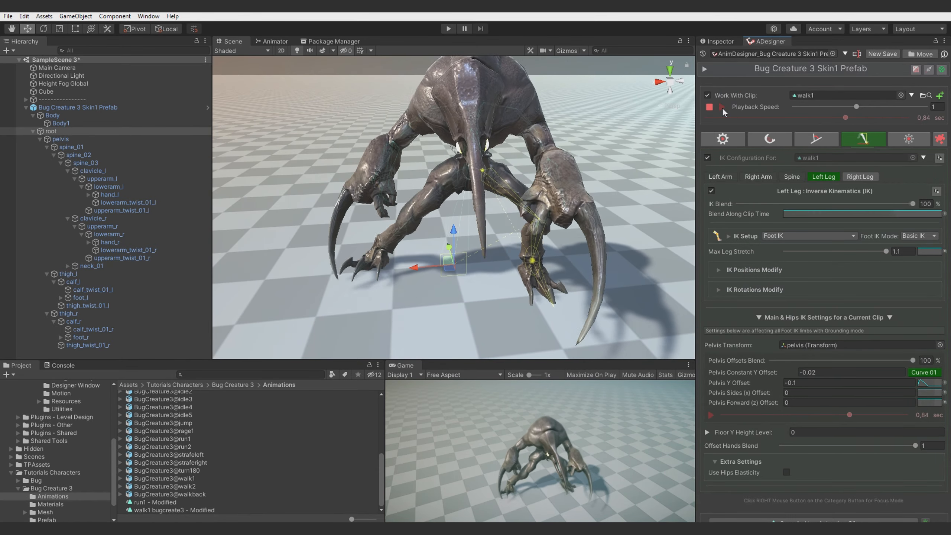
- Place walk1 at 0.25 sec and add a bone modifier job for the pelvis
{"action": "left_click", "coordinate": [749, 118]}
{"action": "mouse_move", "coordinate": [749, 120]}
{"action": "left_mouse_down"}
{"action": "mouse_move", "coordinate": [702, 122]}
{"action": "mouse_move", "coordinate": [756, 123]}
{"action": "mouse_move", "coordinate": [745, 125]}
{"action": "left_mouse_up"}
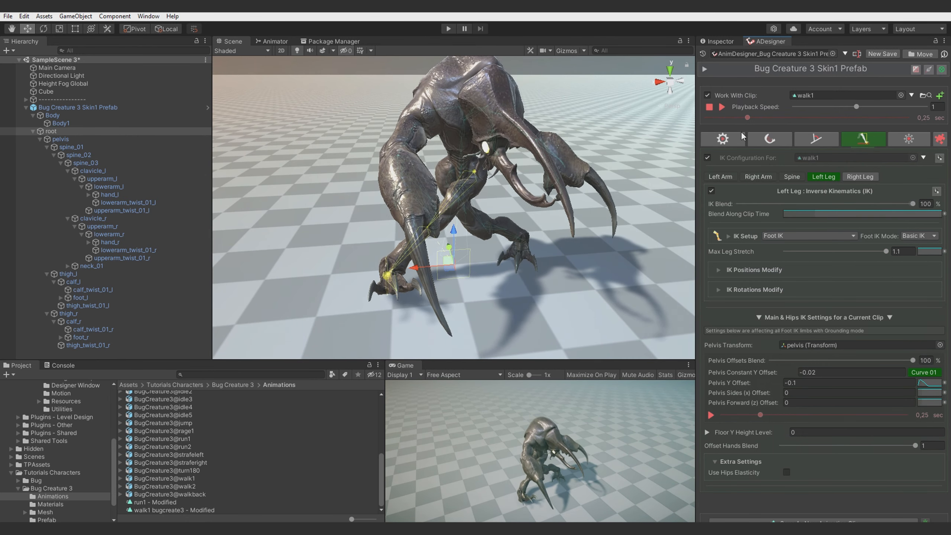
{"action": "left_click_drag", "start_coordinate": [468, 210], "coordinate": [449, 221], "text": "alt"}
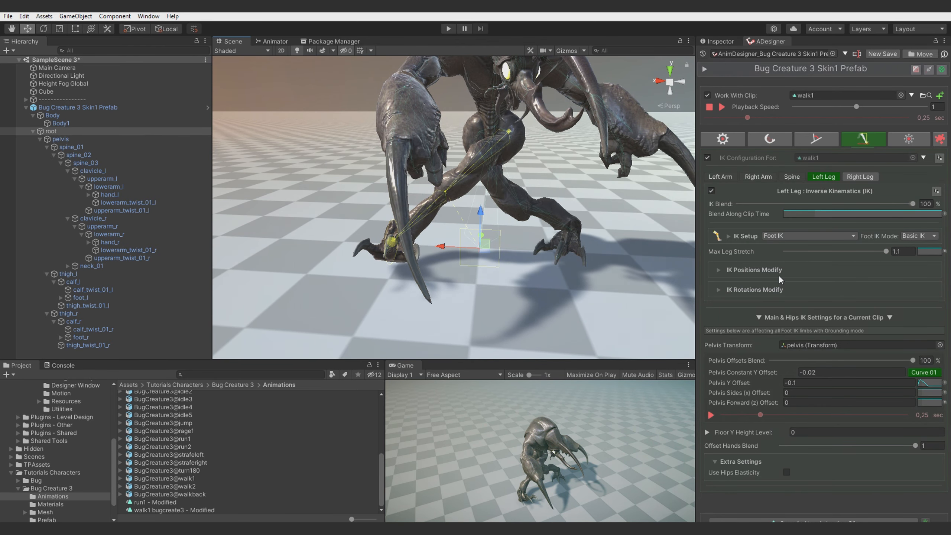
{"action": "left_click", "coordinate": [817, 139]}
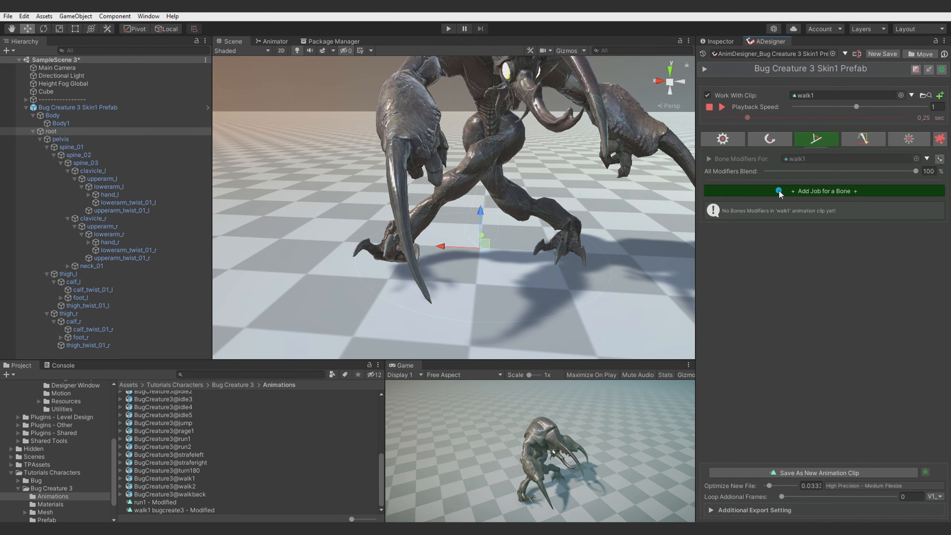
{"action": "left_click", "coordinate": [790, 191]}
{"action": "type", "text": "p"}
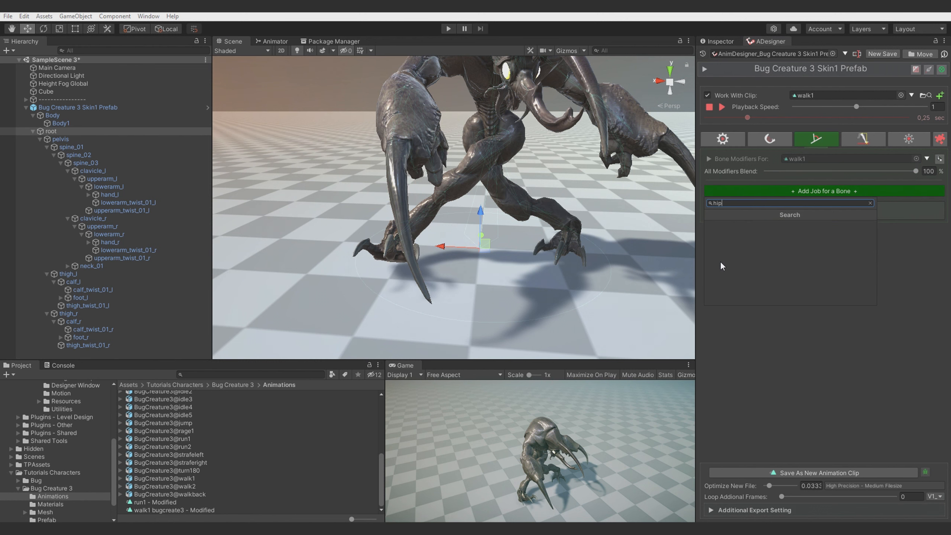
{"action": "key", "text": "Return"}
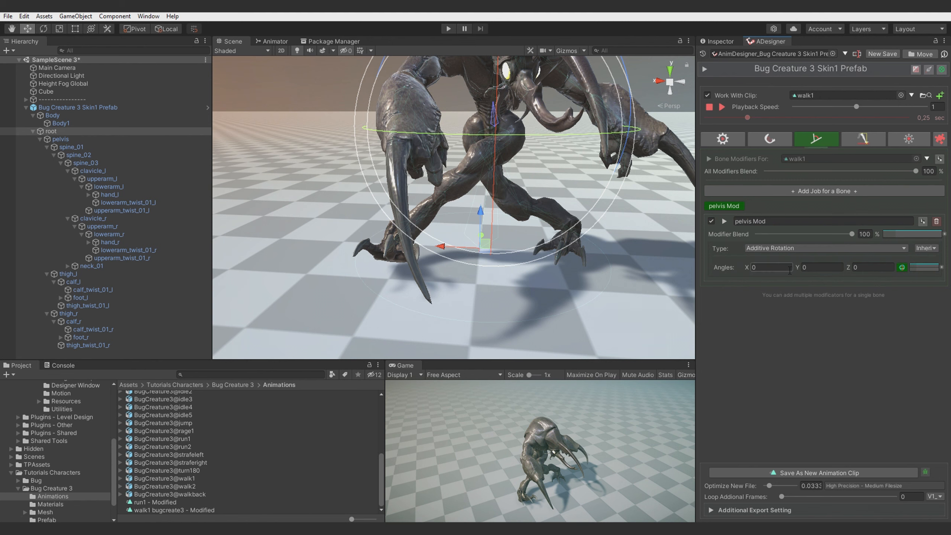
- Make the pelvis additive rotation modifier use Affect IK and set its Y angle to 26.77
{"action": "left_click_drag", "start_coordinate": [799, 269], "coordinate": [546, 302]}
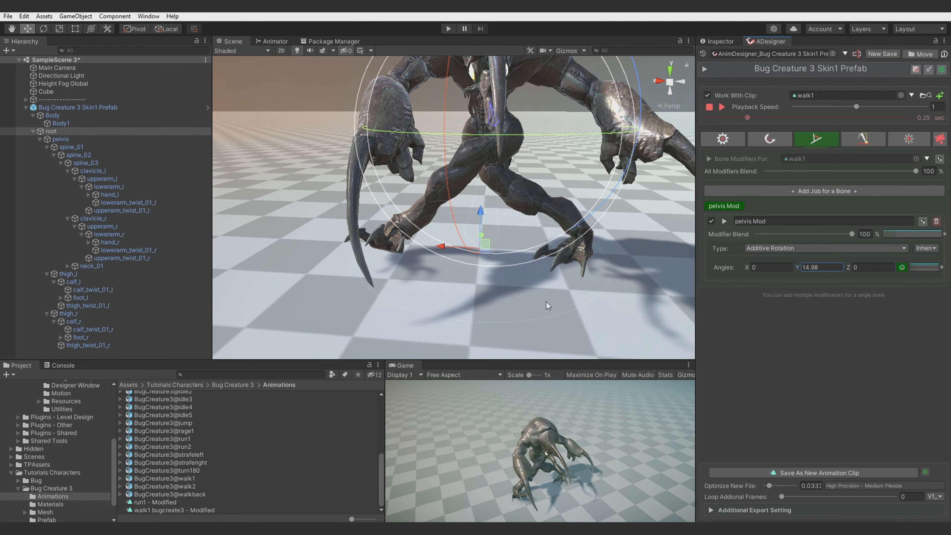
{"action": "left_click", "coordinate": [932, 249]}
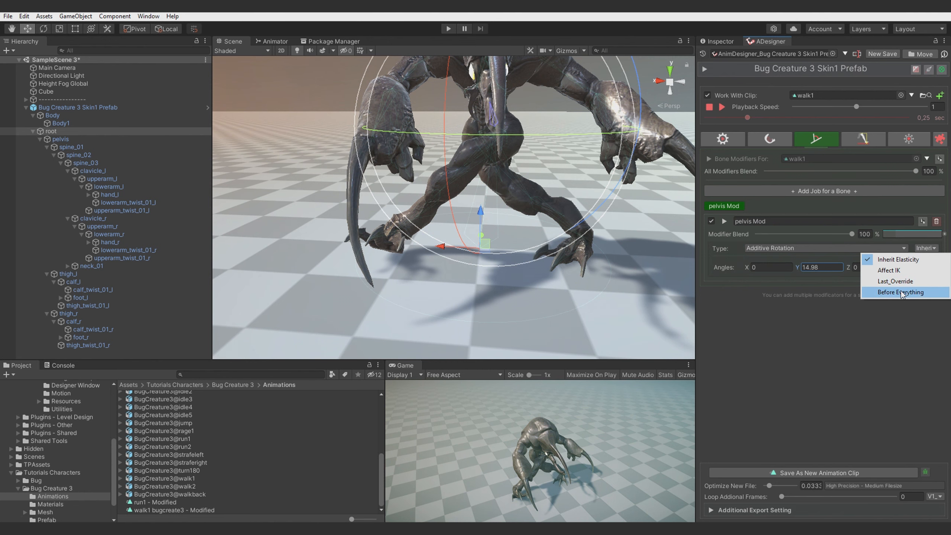
{"action": "left_click", "coordinate": [895, 270]}
{"action": "left_click_drag", "start_coordinate": [464, 225], "coordinate": [487, 221], "text": "alt"}
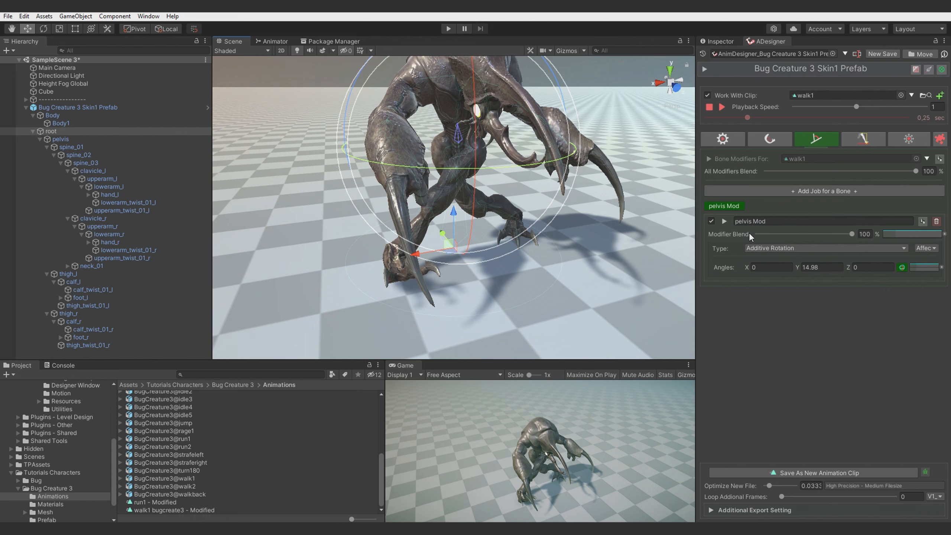
{"action": "left_click_drag", "start_coordinate": [791, 234], "coordinate": [918, 249]}
{"action": "left_click_drag", "start_coordinate": [795, 268], "coordinate": [950, 351]}
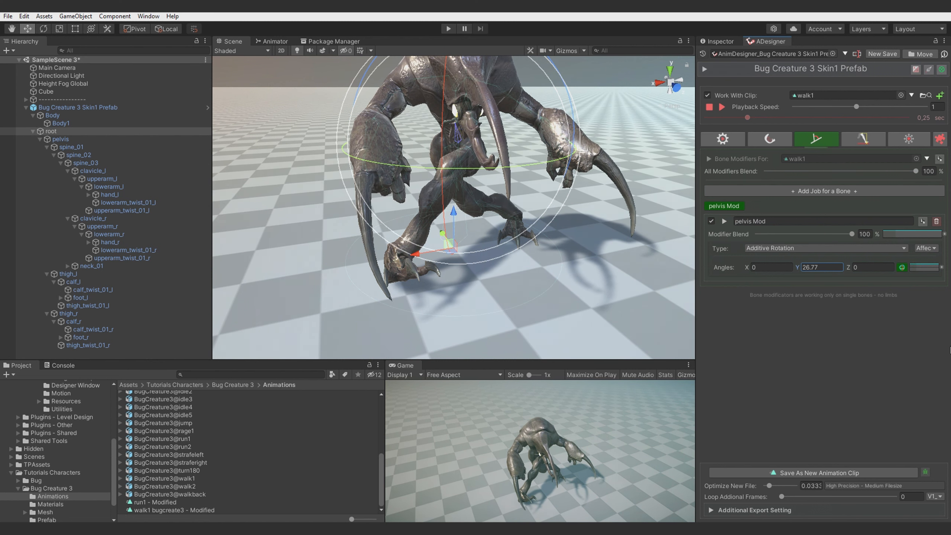
- Add a key at the current time on the pelvis rotation curve, then lower its start key to about 0.24 and its end key near time 0.61
{"action": "right_click", "coordinate": [925, 268]}
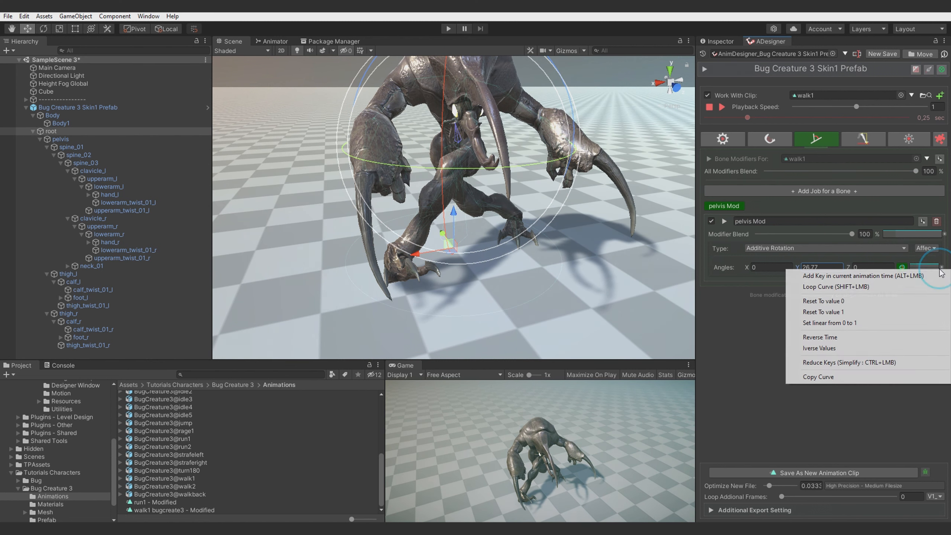
{"action": "left_click", "coordinate": [927, 276]}
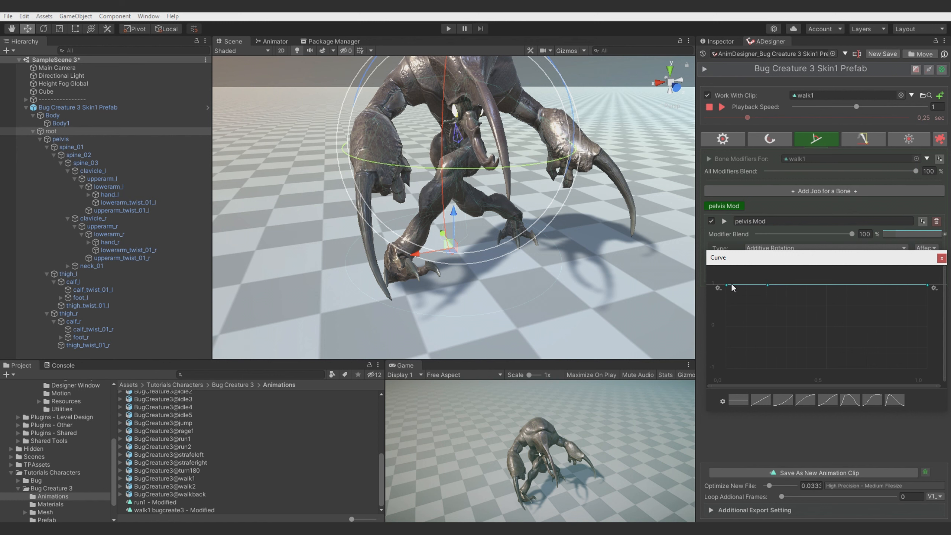
{"action": "left_click_drag", "start_coordinate": [708, 306], "coordinate": [700, 317]}
{"action": "left_click_drag", "start_coordinate": [927, 286], "coordinate": [849, 314]}
{"action": "left_click", "coordinate": [726, 316]}
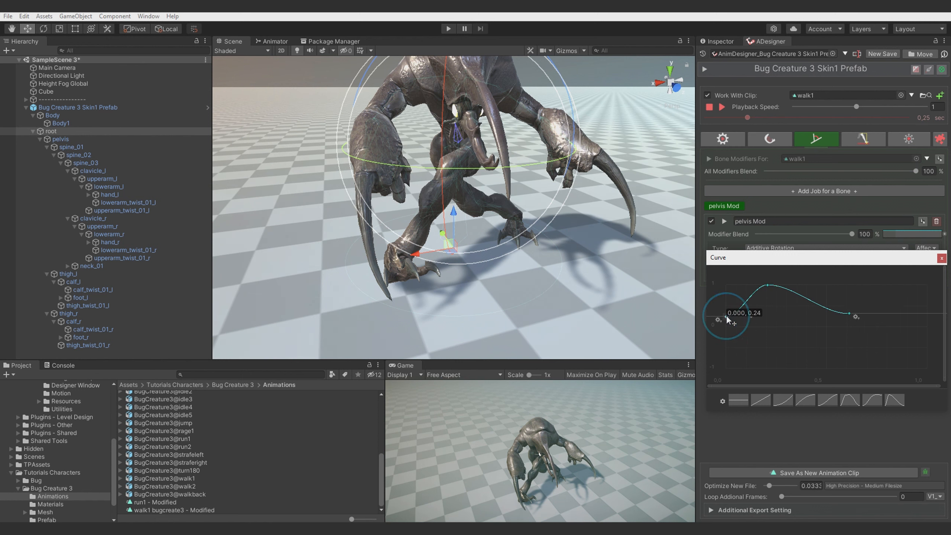
- Lower the end key of the pelvis rotation curve by editing its value, shift it slightly further along the timeline, and close the curve
{"action": "left_click_drag", "start_coordinate": [815, 262], "coordinate": [594, 323]}
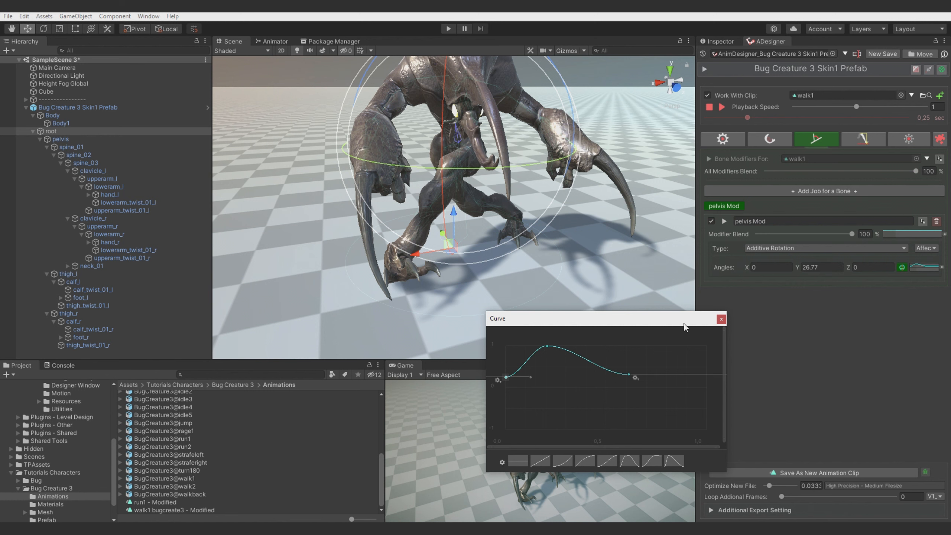
{"action": "right_click", "coordinate": [629, 374]}
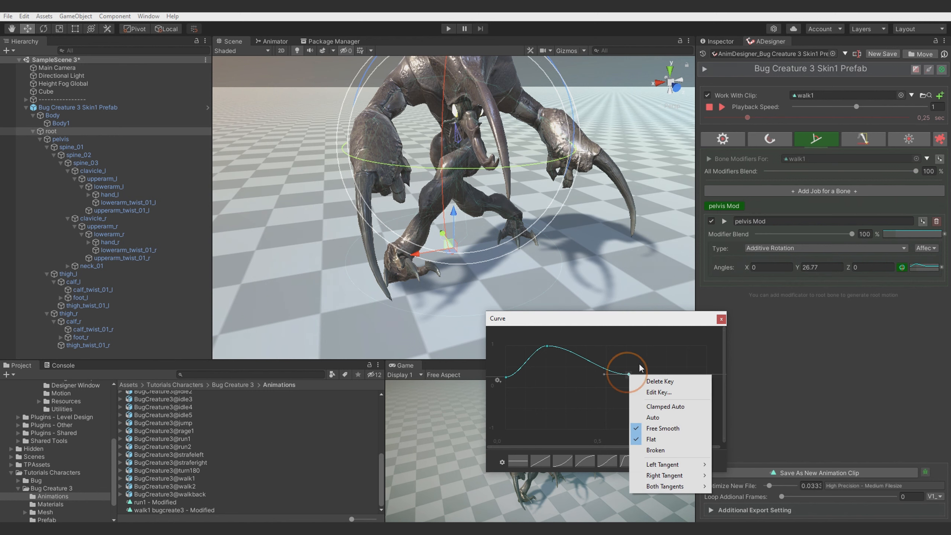
{"action": "left_click", "coordinate": [671, 393]}
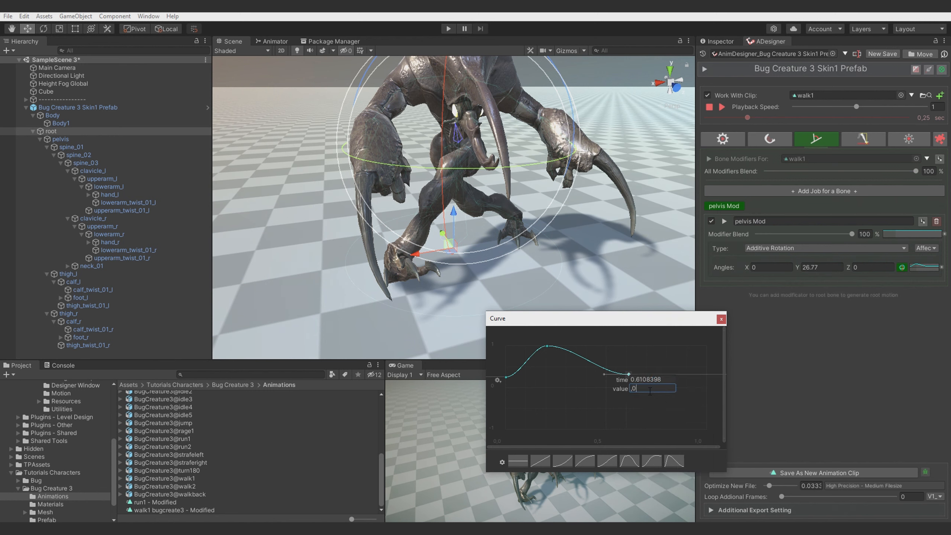
{"action": "key", "text": "Return"}
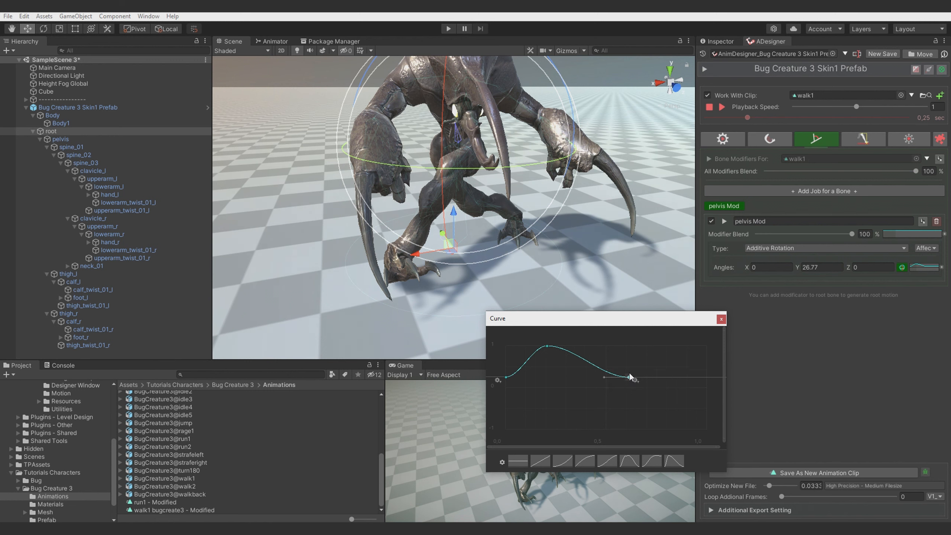
{"action": "left_click_drag", "start_coordinate": [628, 376], "coordinate": [646, 377]}
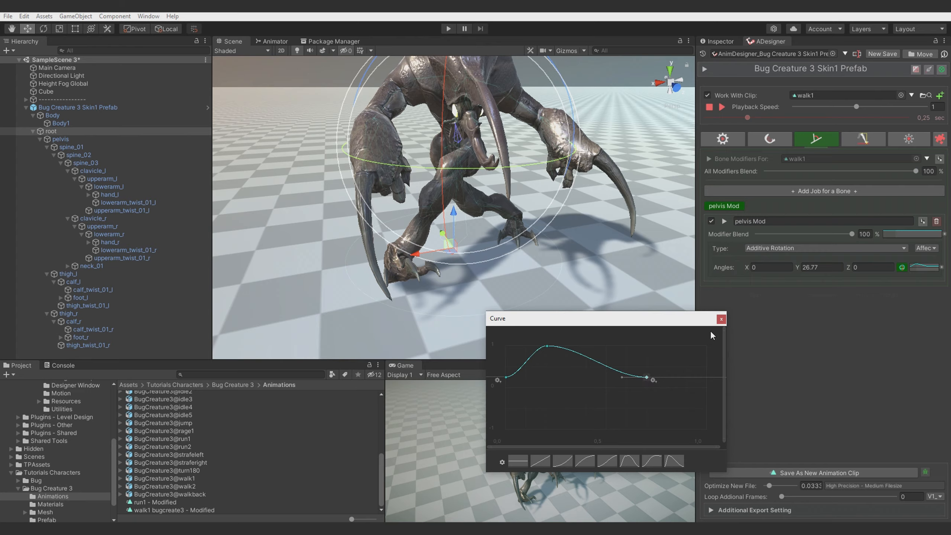
{"action": "left_click", "coordinate": [721, 319]}
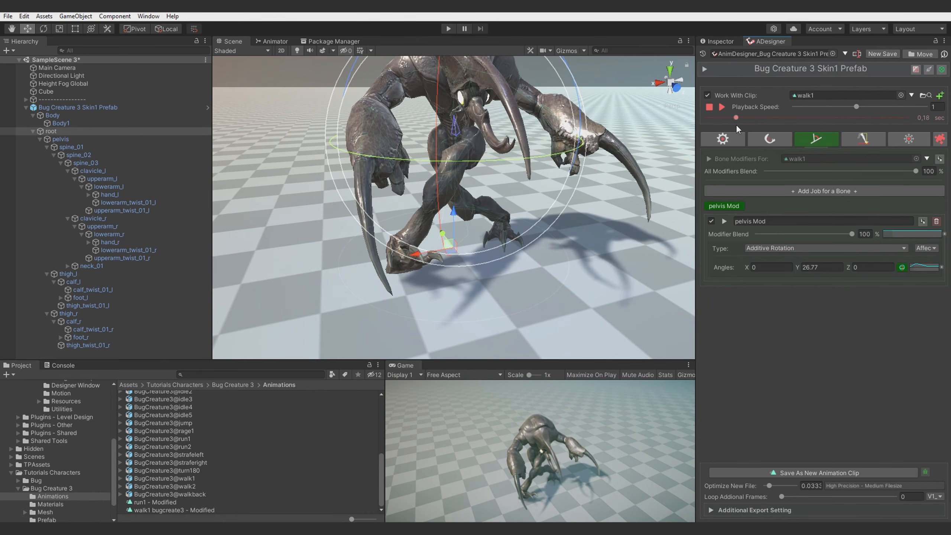
- With walk1 at 0.43 sec, set the Strafe Creator module's Foot Angles Offset Y to 51.8 and preview the clip
{"action": "left_click_drag", "start_coordinate": [740, 124], "coordinate": [777, 125]}
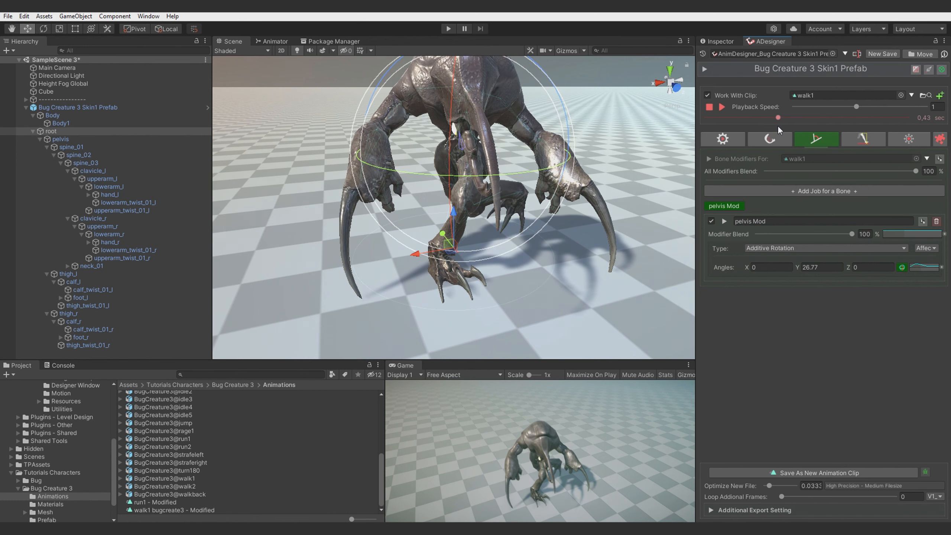
{"action": "left_click", "coordinate": [941, 139]}
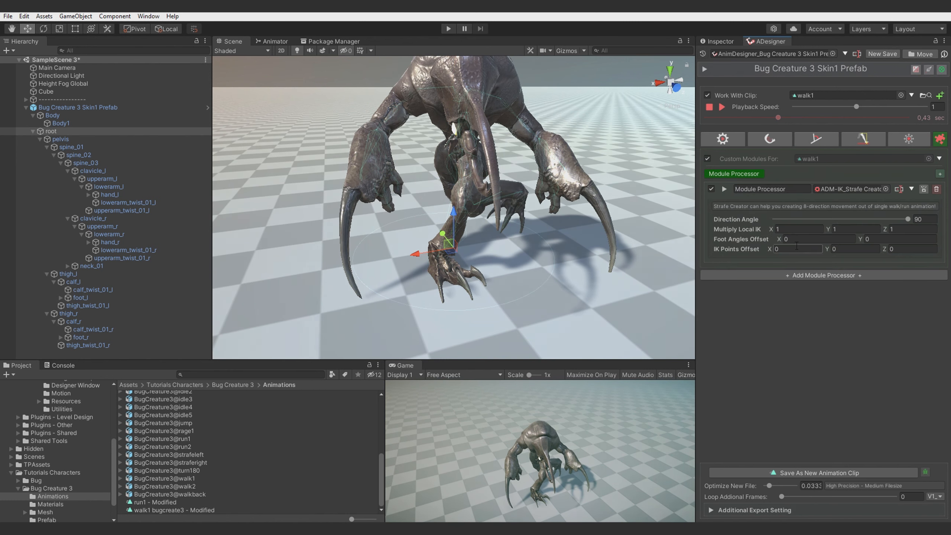
{"action": "left_click", "coordinate": [861, 239]}
{"action": "type", "text": "30.9"}
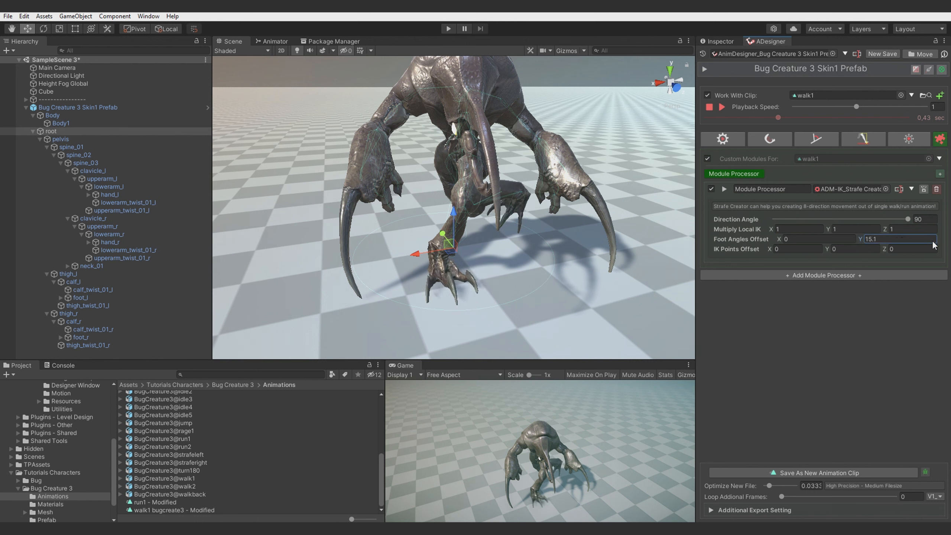
{"action": "left_click_drag", "start_coordinate": [57, 242], "coordinate": [149, 242]}
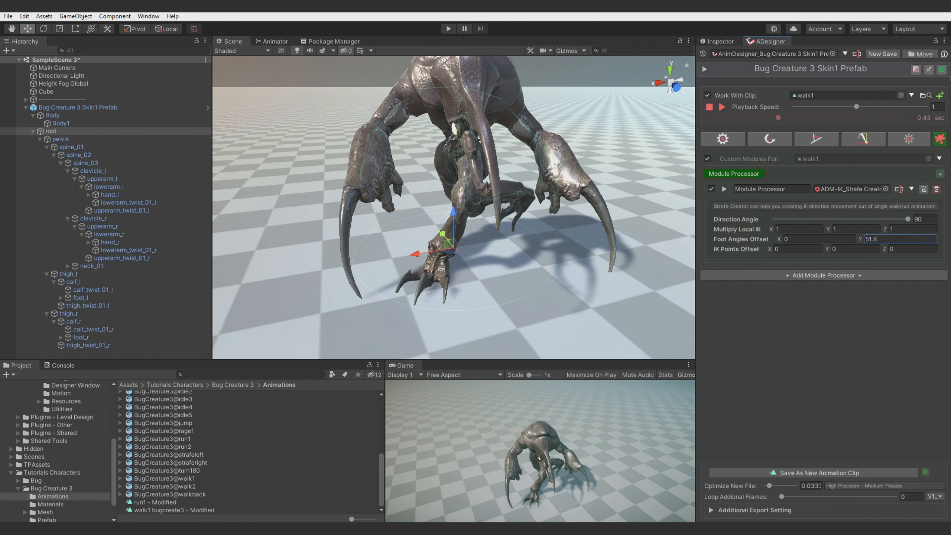
{"action": "left_click_drag", "start_coordinate": [758, 117], "coordinate": [653, 119]}
{"action": "left_click", "coordinate": [721, 110]}
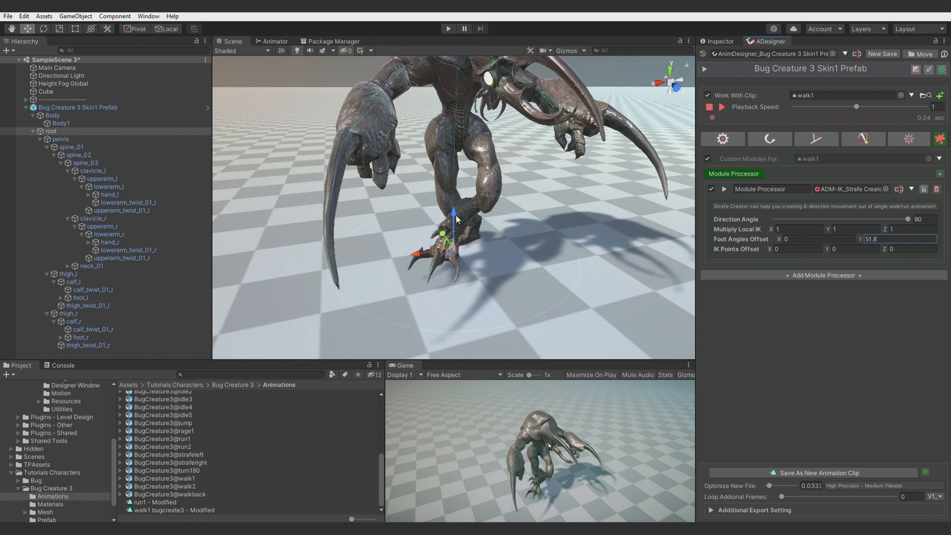
- Set the left leg IK's Knee Hint Offset to Z 1.67 and X 0.16, and preview the walk1 strafe
{"action": "left_click", "coordinate": [865, 139]}
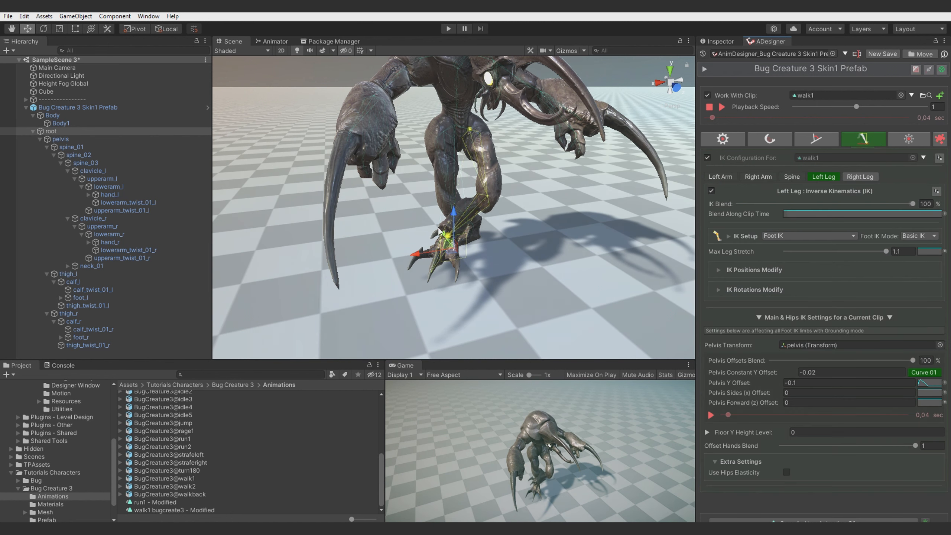
{"action": "left_click", "coordinate": [754, 270]}
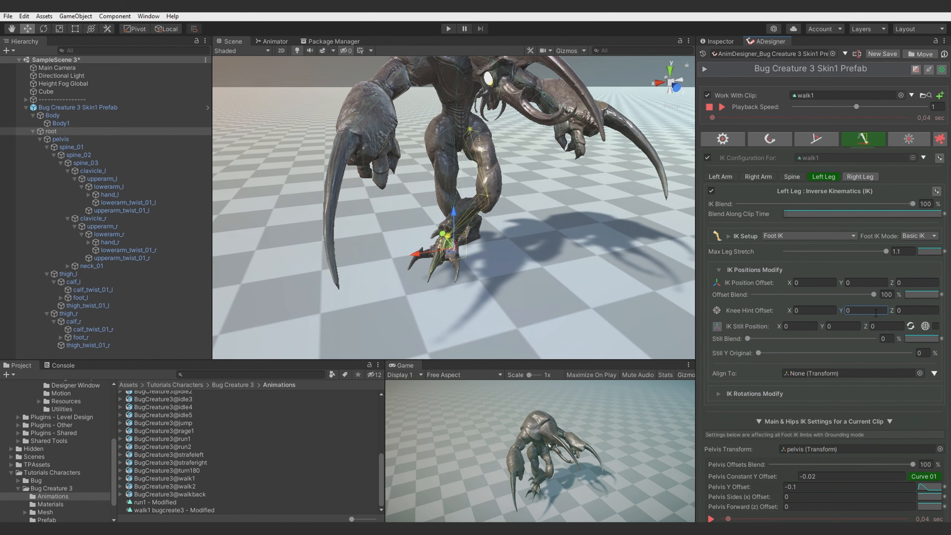
{"action": "left_click_drag", "start_coordinate": [576, 246], "coordinate": [494, 262], "text": "alt"}
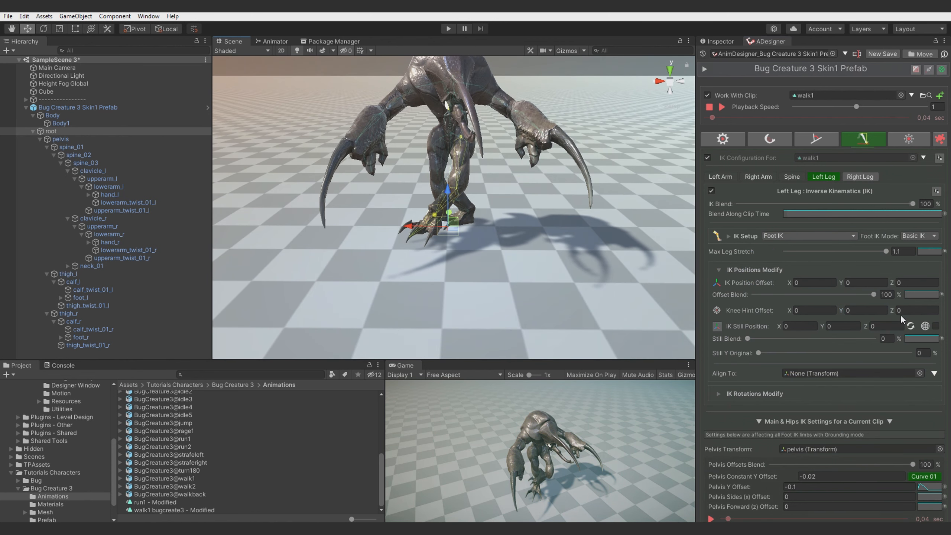
{"action": "left_click_drag", "start_coordinate": [892, 311], "coordinate": [911, 312]}
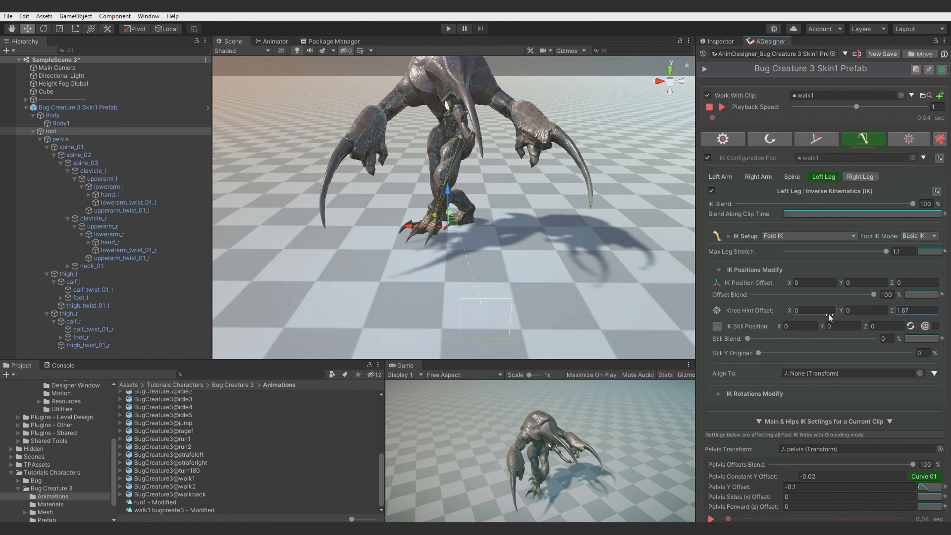
{"action": "left_click_drag", "start_coordinate": [789, 311], "coordinate": [797, 311]}
{"action": "left_click_drag", "start_coordinate": [712, 118], "coordinate": [947, 160]}
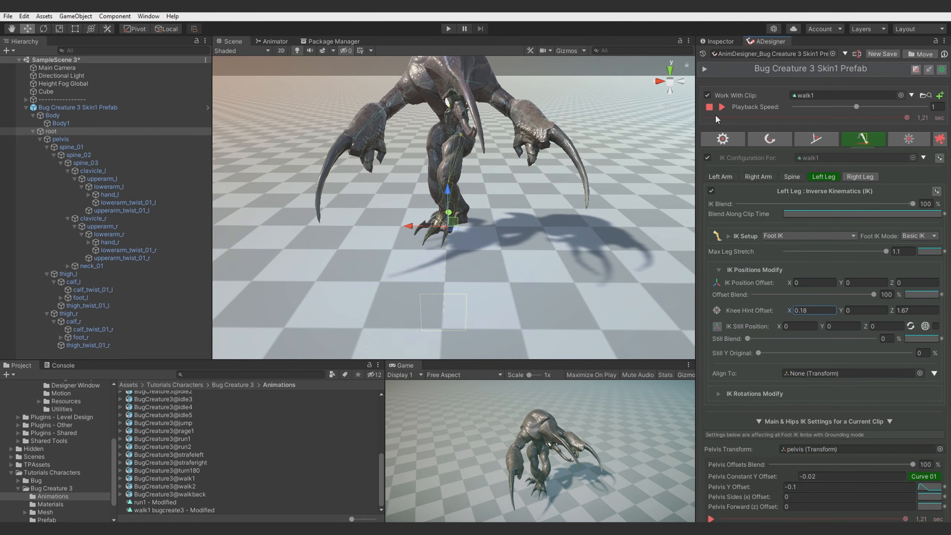
{"action": "left_click", "coordinate": [720, 107]}
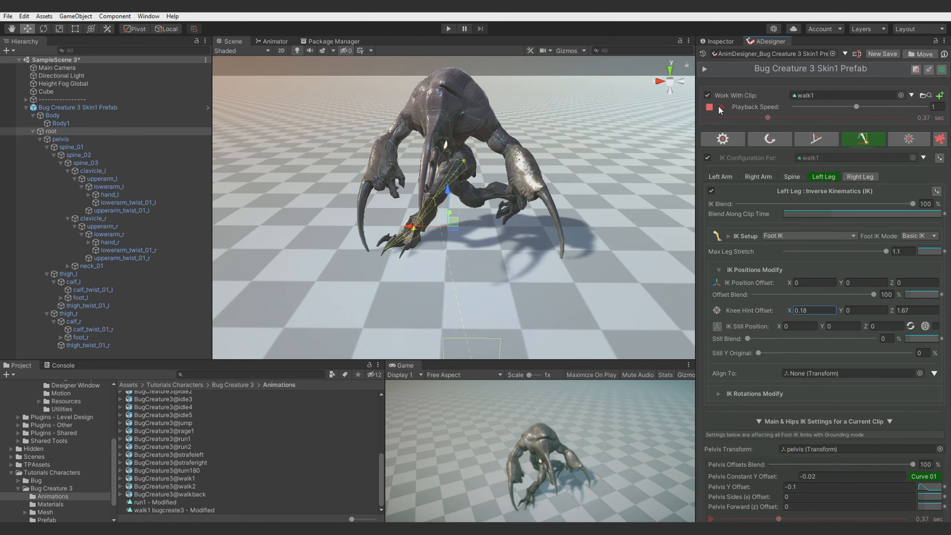
- With walk1 at 0.28 sec, set the pelvis modifier's child rotation Y angle to -14.25
{"action": "right_click_drag", "start_coordinate": [467, 200], "coordinate": [463, 175]}
{"action": "key", "text": "s"}
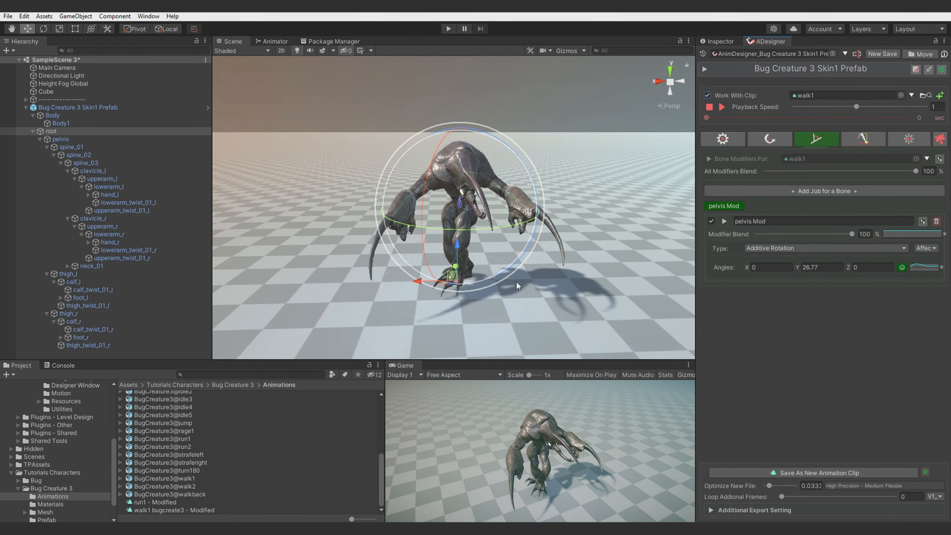
{"action": "right_click_drag", "start_coordinate": [504, 291], "coordinate": [496, 298]}
{"action": "right_click_drag", "start_coordinate": [455, 221], "coordinate": [471, 198]}
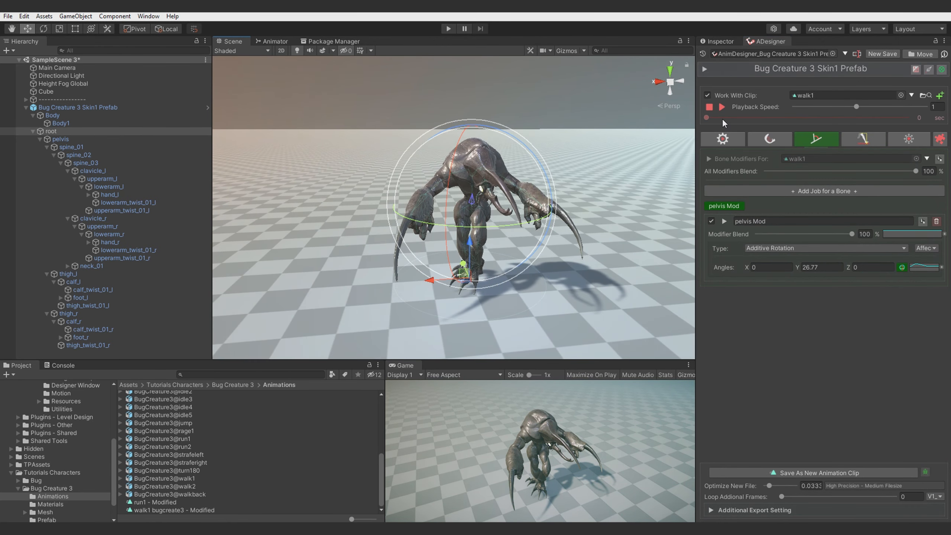
{"action": "left_click_drag", "start_coordinate": [722, 119], "coordinate": [753, 120]}
{"action": "left_click", "coordinate": [725, 221]}
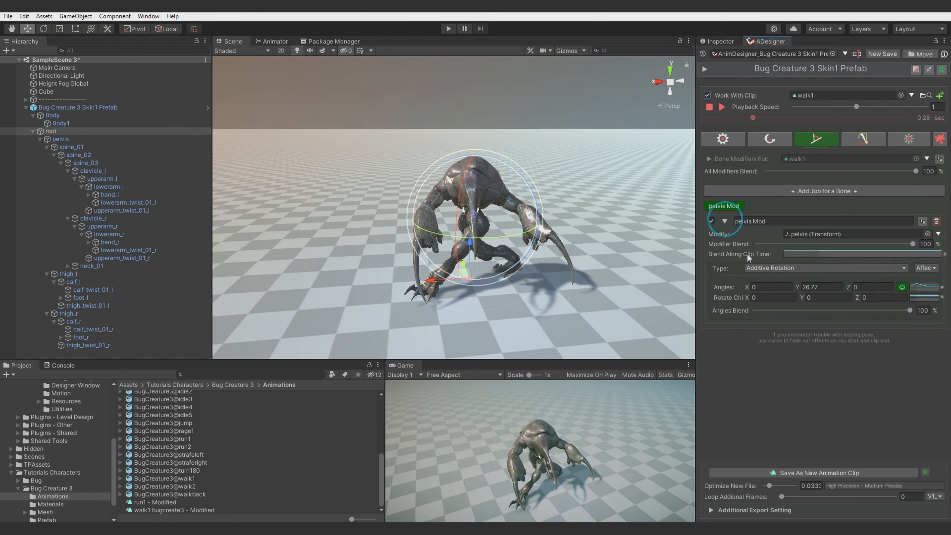
{"action": "left_click_drag", "start_coordinate": [802, 298], "coordinate": [566, 273]}
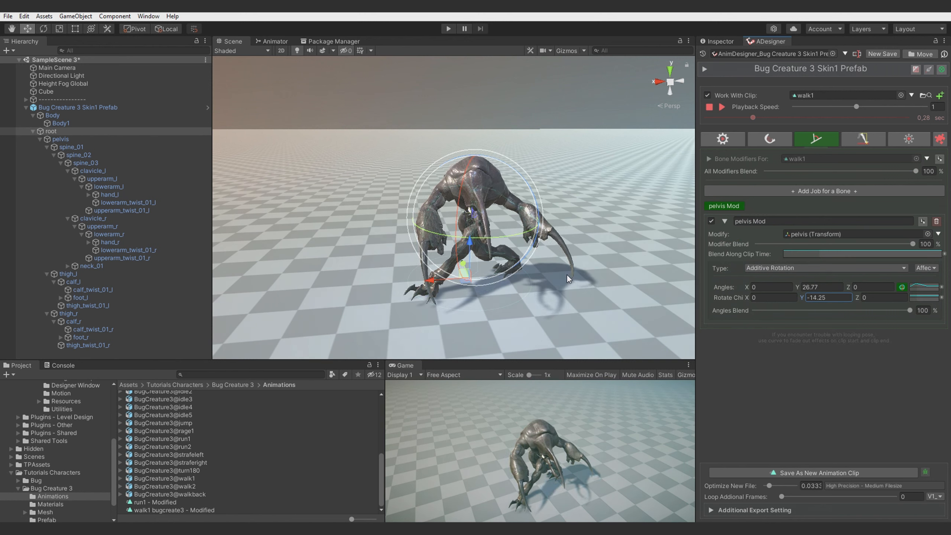
- Copy the pelvis modifier's Angles curve onto its child rotation curve, set the child rotation Y to -10.51, and play walk1
{"action": "right_click", "coordinate": [942, 302]}
{"action": "right_click", "coordinate": [945, 286]}
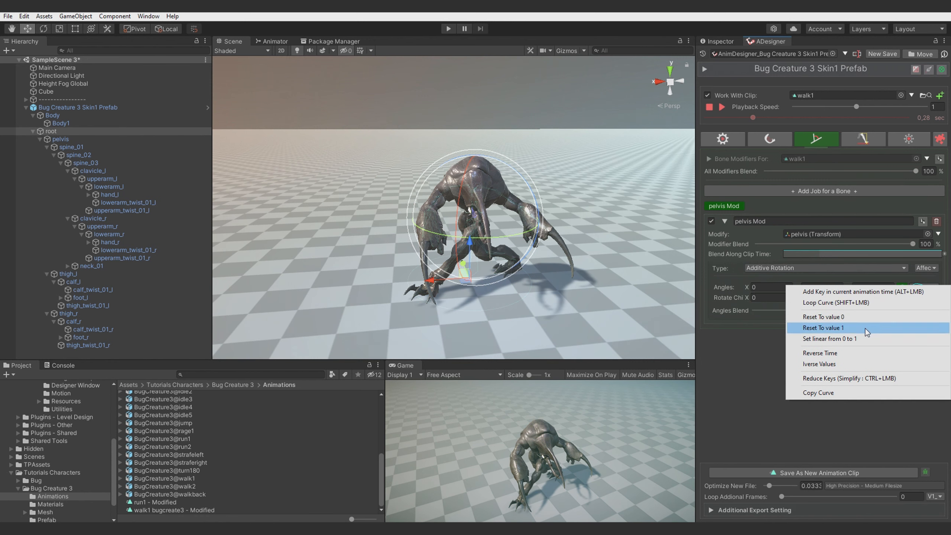
{"action": "left_click", "coordinate": [843, 393]}
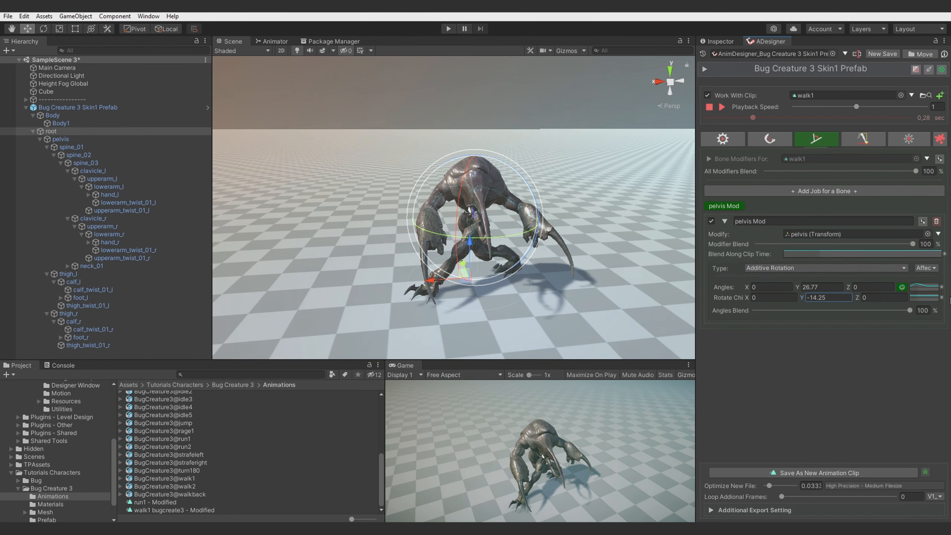
{"action": "right_click", "coordinate": [940, 300]}
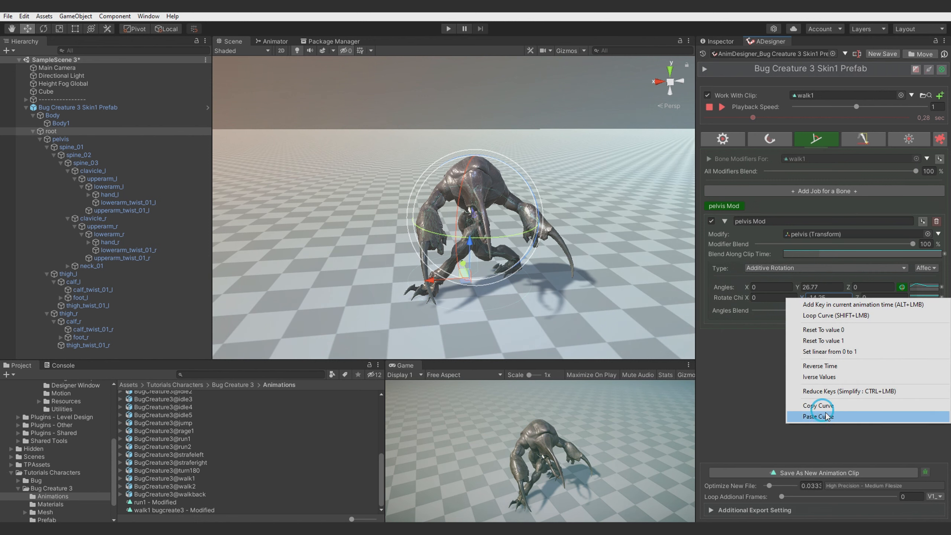
{"action": "left_click", "coordinate": [842, 416]}
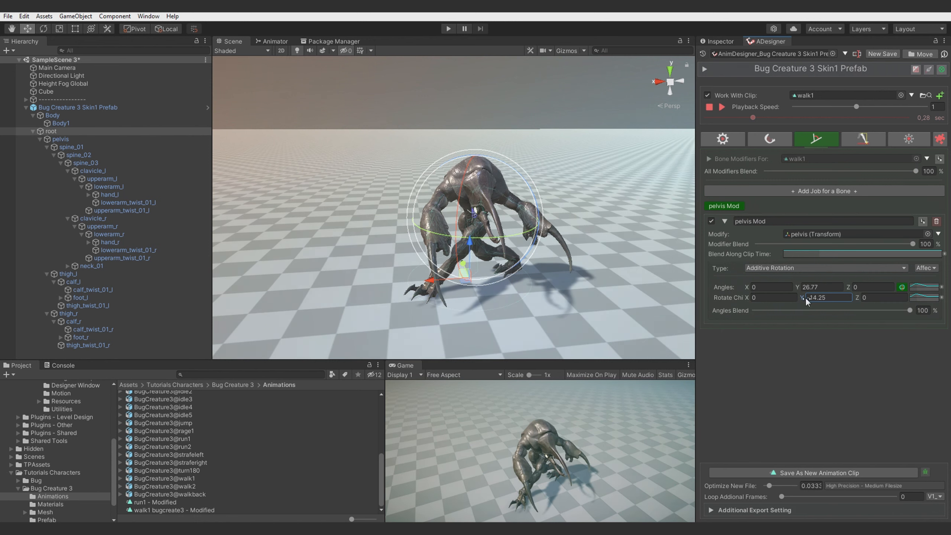
{"action": "left_click_drag", "start_coordinate": [810, 300], "coordinate": [879, 297]}
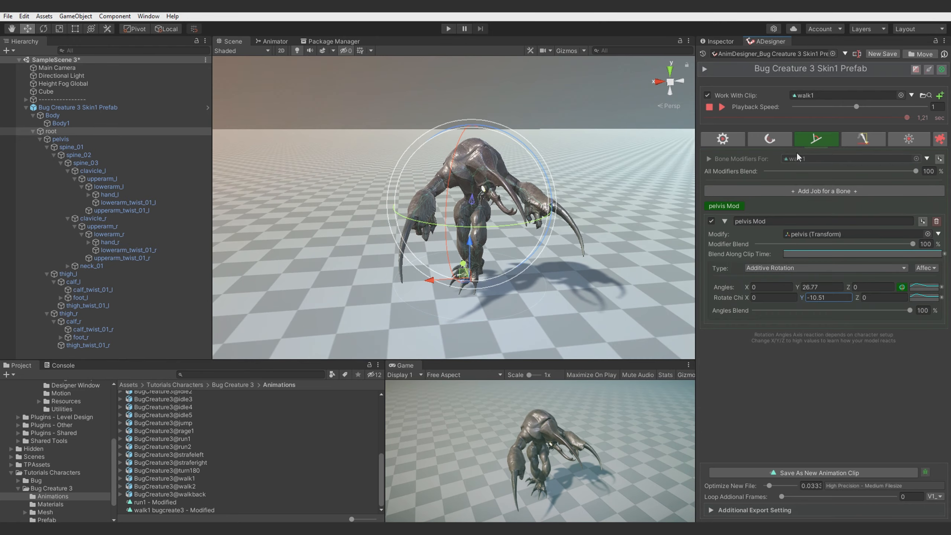
{"action": "left_click", "coordinate": [726, 108]}
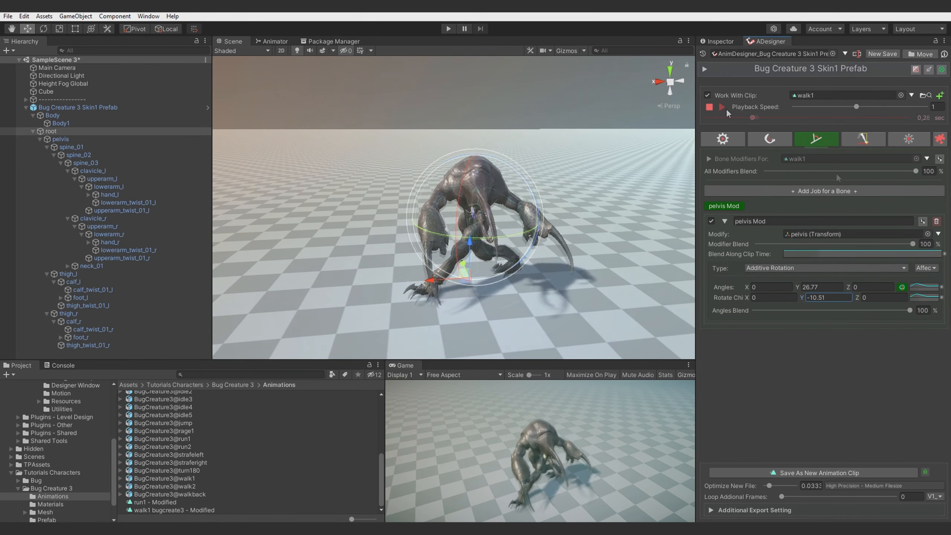
- Try to rename the main walk1 clip version, beginning the new name with "Walk Ri"
{"action": "left_click", "coordinate": [940, 96]}
{"action": "left_click", "coordinate": [824, 144]}
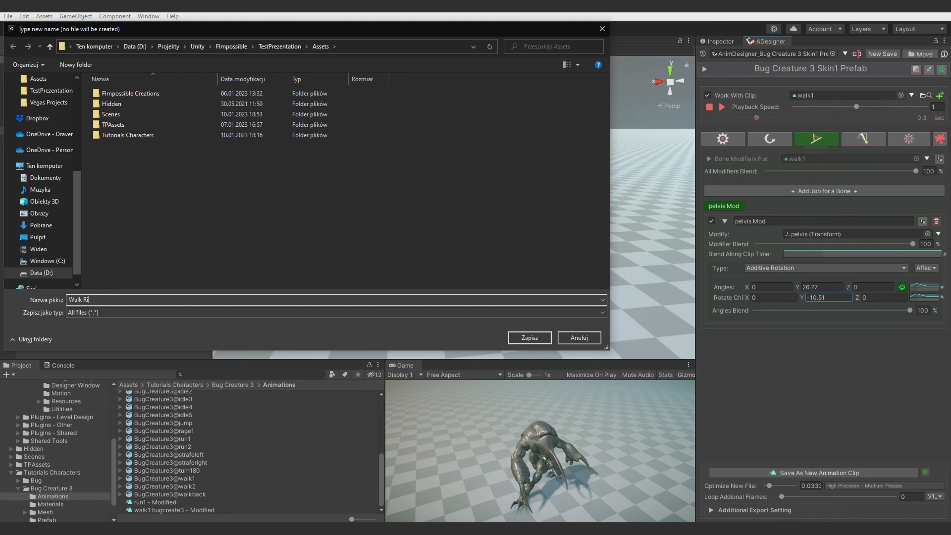
{"action": "type", "text": "Walk Ri"}
{"action": "key", "text": "Return"}
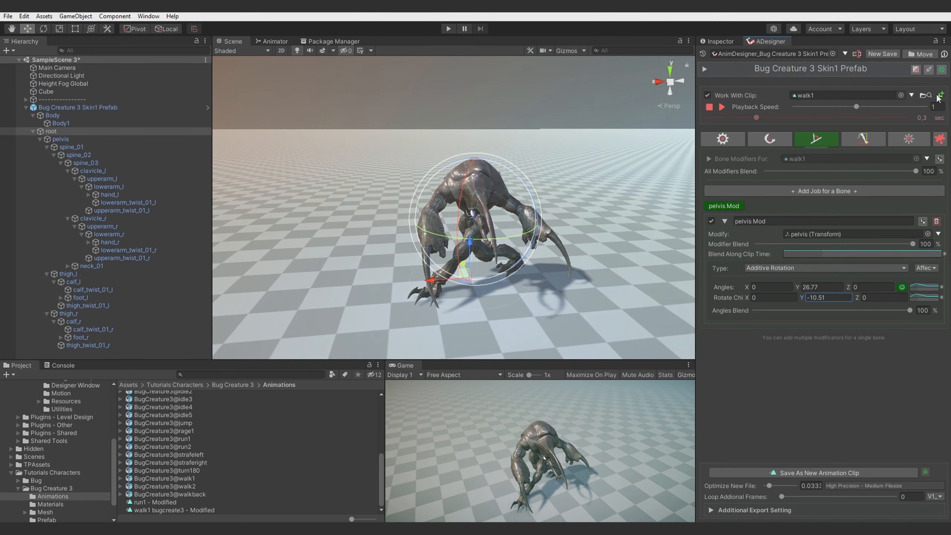
- Create an additional designer set for walk1, and compare it with Main Animation Design by switching between the two versions
{"action": "left_click", "coordinate": [941, 96]}
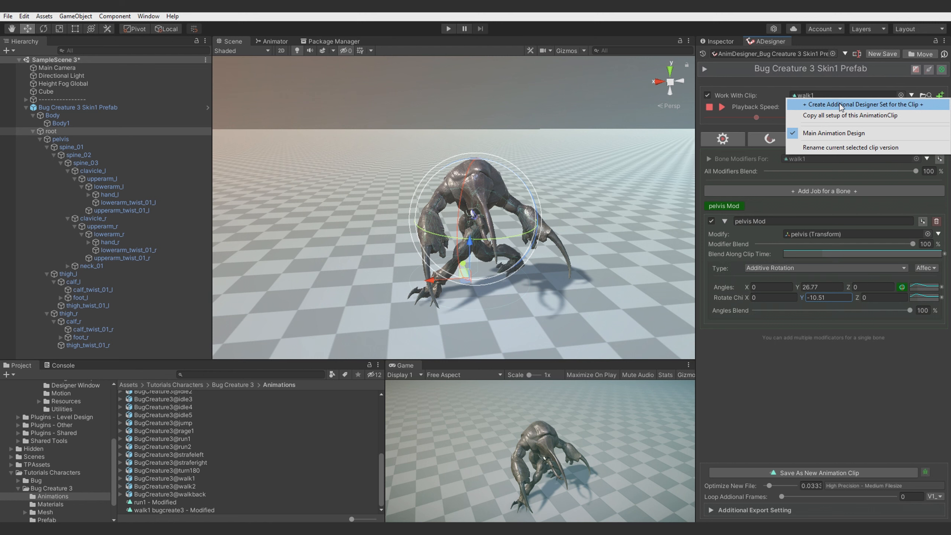
{"action": "left_click", "coordinate": [801, 104]}
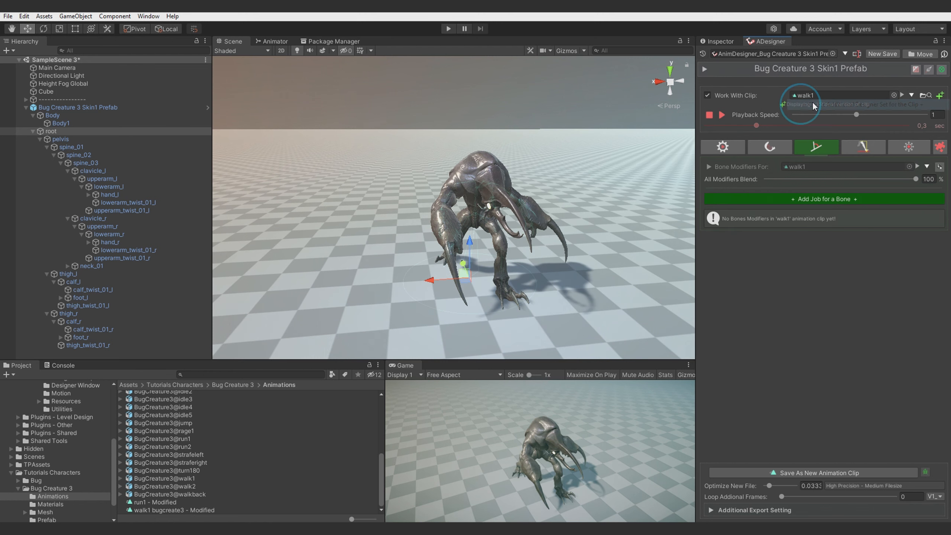
{"action": "left_click", "coordinate": [943, 96]}
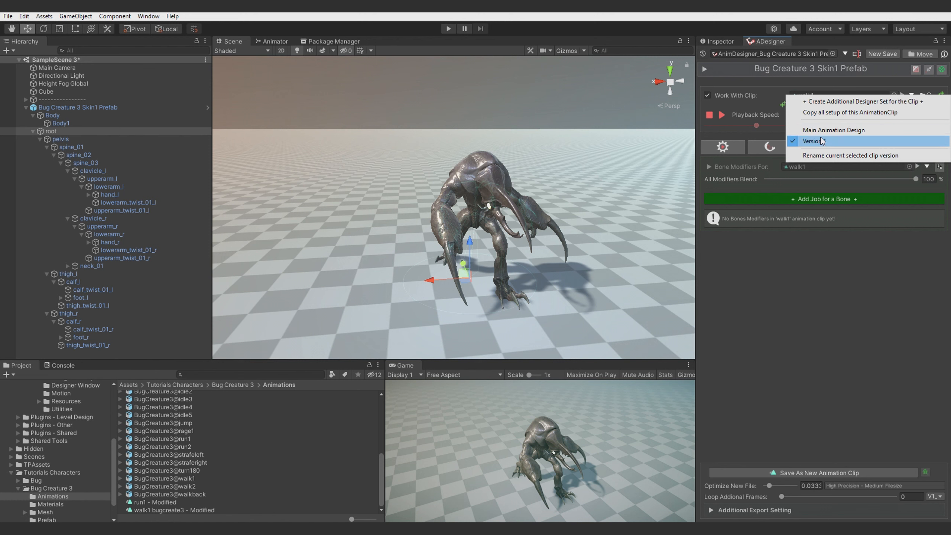
{"action": "left_click", "coordinate": [834, 130]}
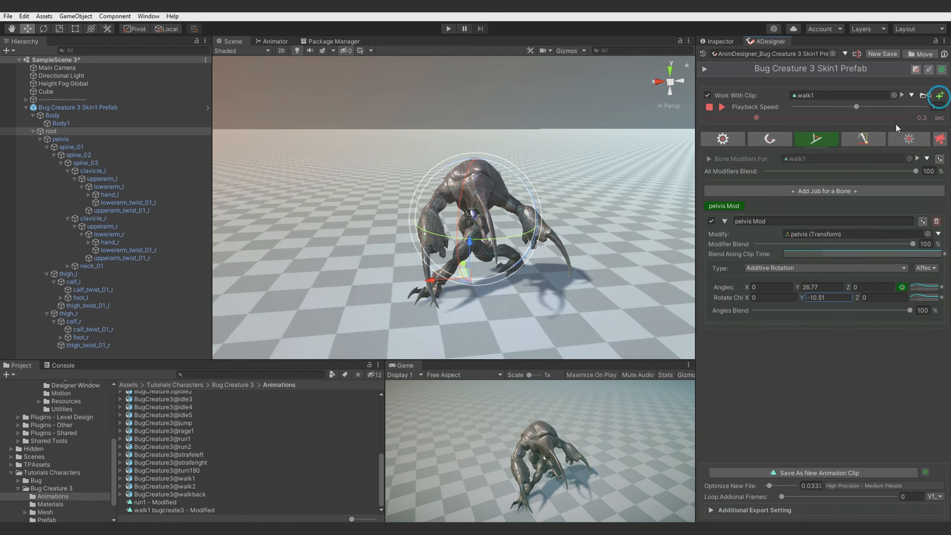
{"action": "left_click", "coordinate": [941, 95]}
{"action": "left_click", "coordinate": [844, 141]}
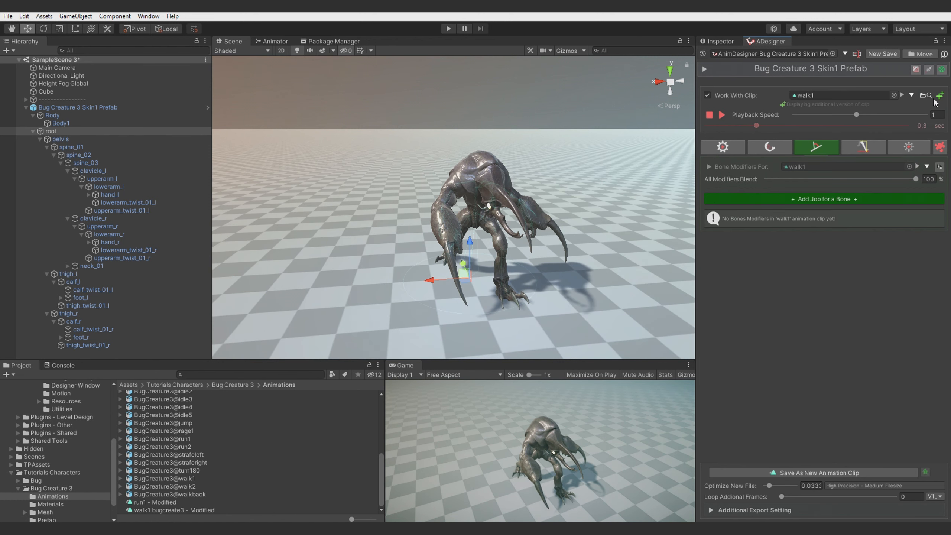
- Copy the Main Animation Design settings into the additional walk1 clip version
{"action": "left_click", "coordinate": [941, 95]}
{"action": "left_click", "coordinate": [835, 153]}
{"action": "left_click", "coordinate": [941, 95]}
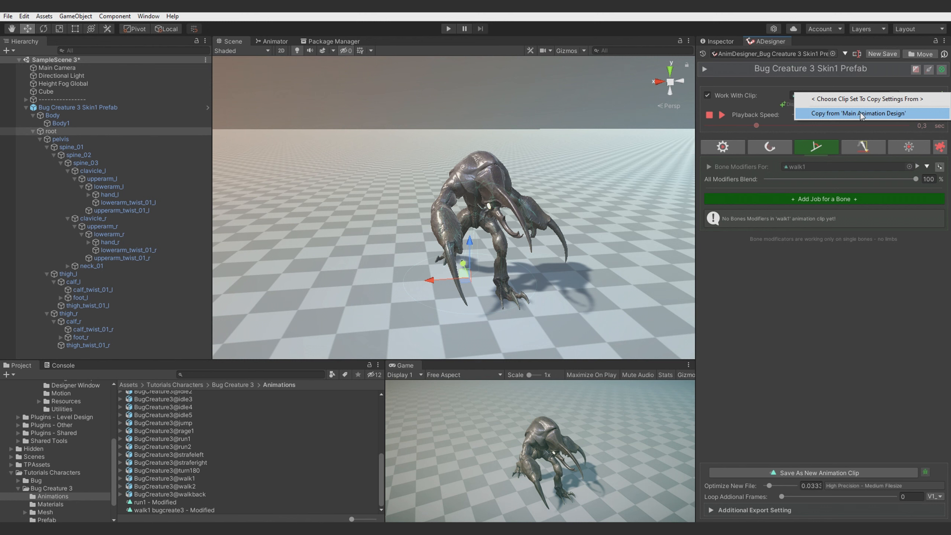
{"action": "left_click", "coordinate": [876, 115]}
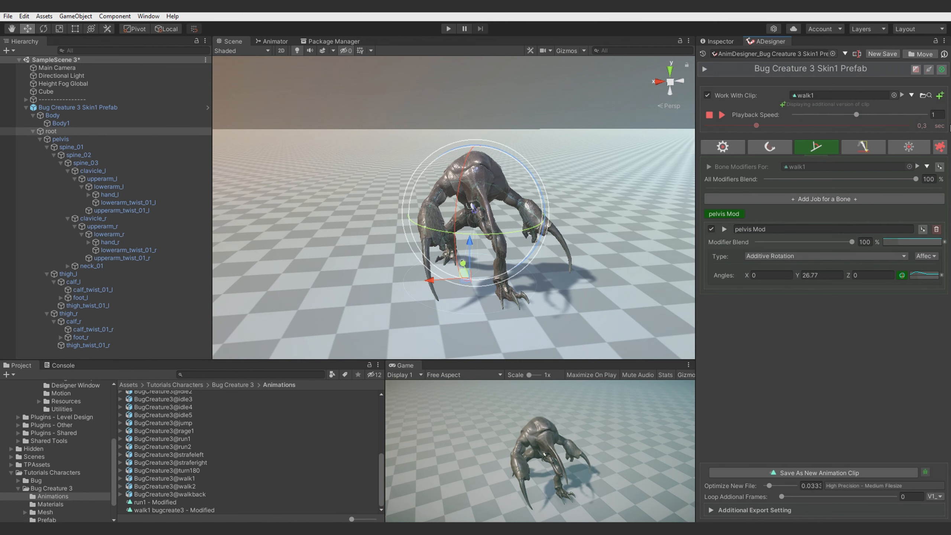
{"action": "left_click", "coordinate": [941, 96]}
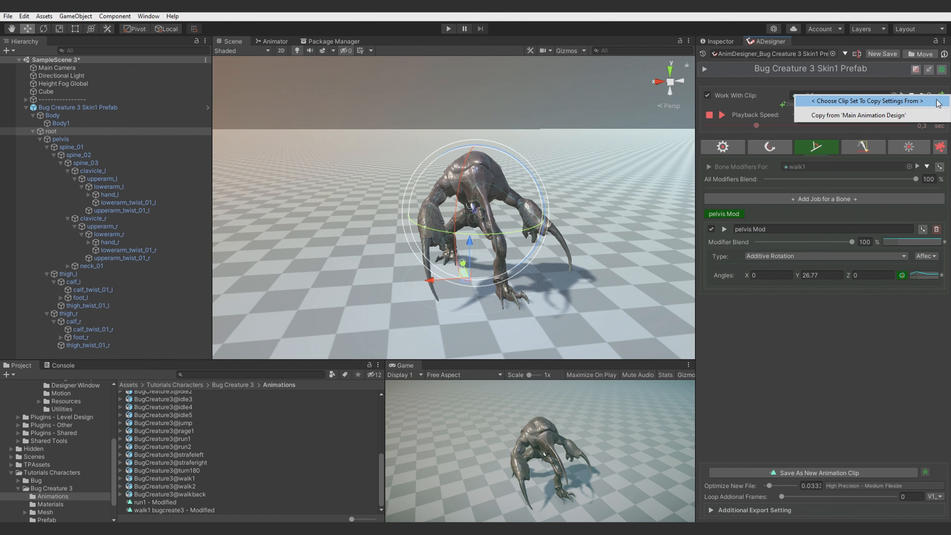
{"action": "left_click", "coordinate": [817, 336]}
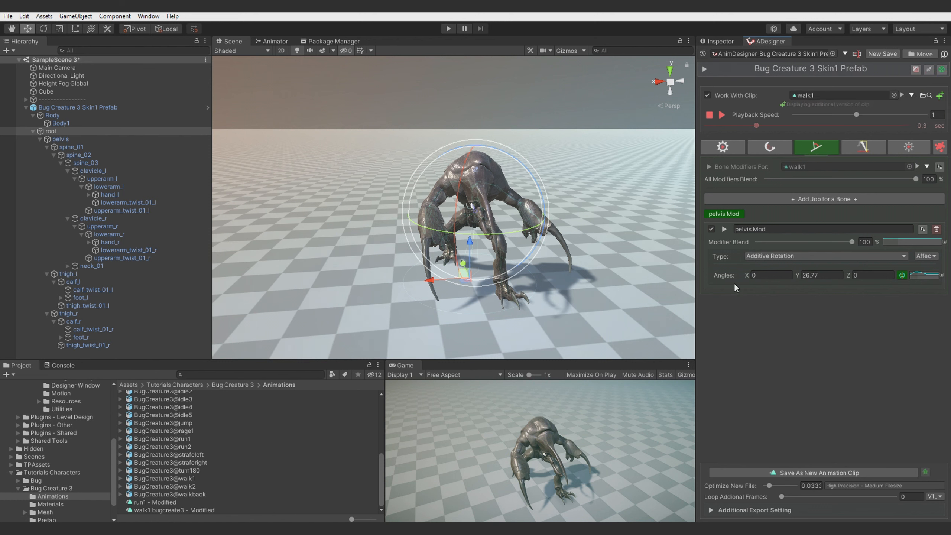
- Add a module processor to the additional walk1 version, assign the IK Strafe Creator module, and set its Direction Angle to -90
{"action": "left_click", "coordinate": [941, 148]}
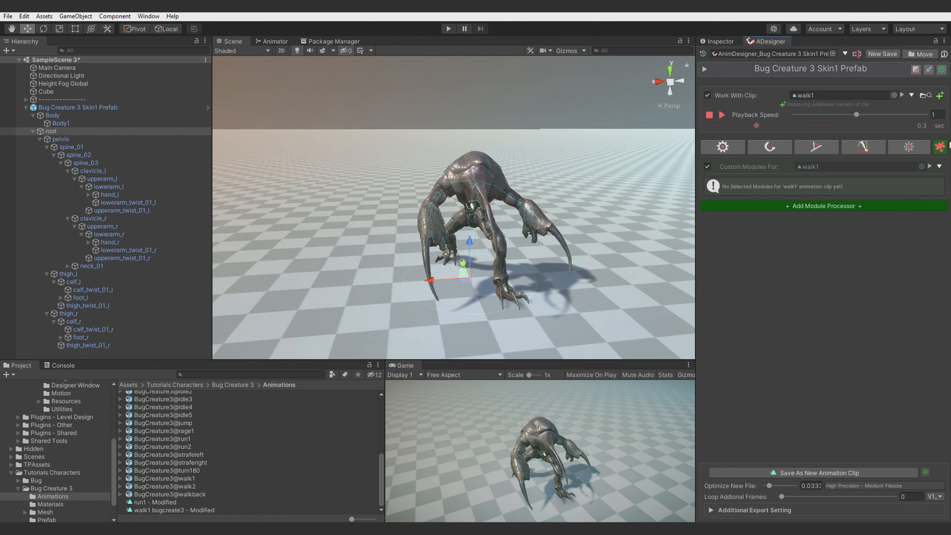
{"action": "left_click", "coordinate": [840, 204]}
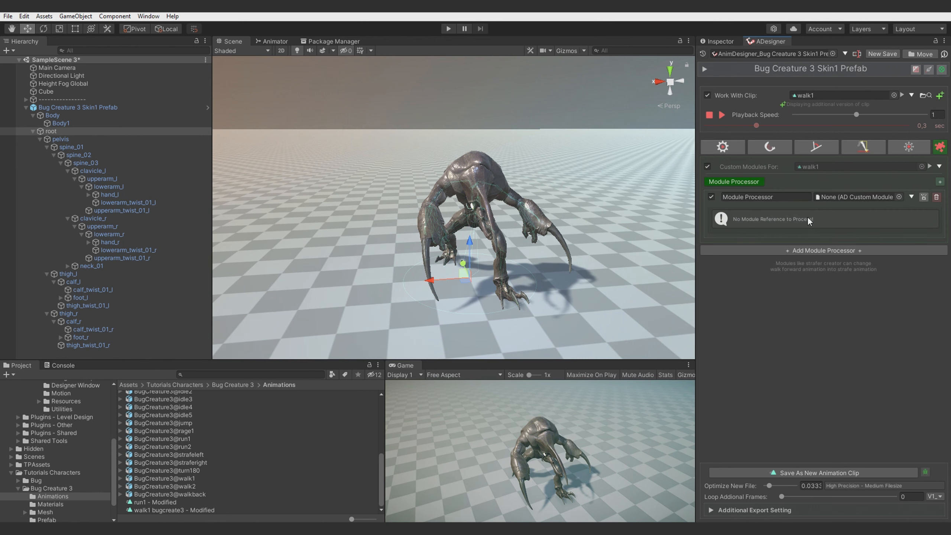
{"action": "left_click", "coordinate": [911, 196]}
{"action": "mouse_move", "coordinate": [894, 232]}
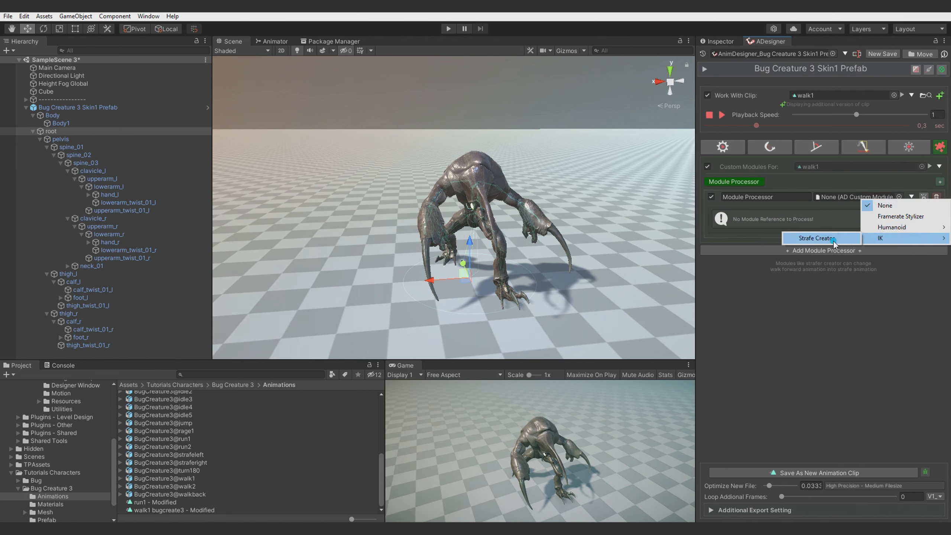
{"action": "left_click", "coordinate": [821, 241]}
{"action": "left_click_drag", "start_coordinate": [842, 227], "coordinate": [744, 233]}
- Play and scrub walk1 to 0.23 sec, examining the creature's leg motion from different angles
{"action": "left_click_drag", "start_coordinate": [756, 126], "coordinate": [696, 132]}
{"action": "left_click", "coordinate": [720, 116]}
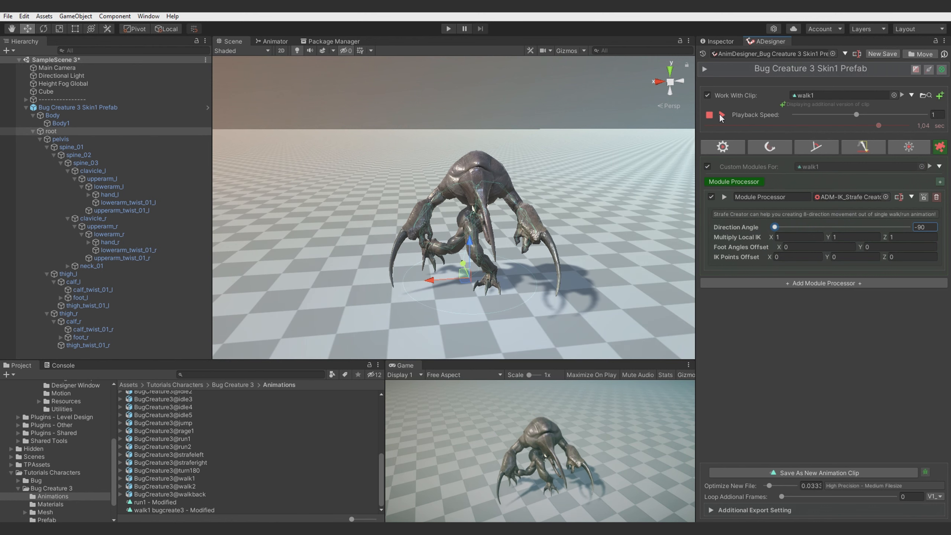
{"action": "left_click_drag", "start_coordinate": [530, 190], "coordinate": [491, 204], "text": "alt"}
{"action": "left_click_drag", "start_coordinate": [491, 204], "coordinate": [543, 203], "text": "alt"}
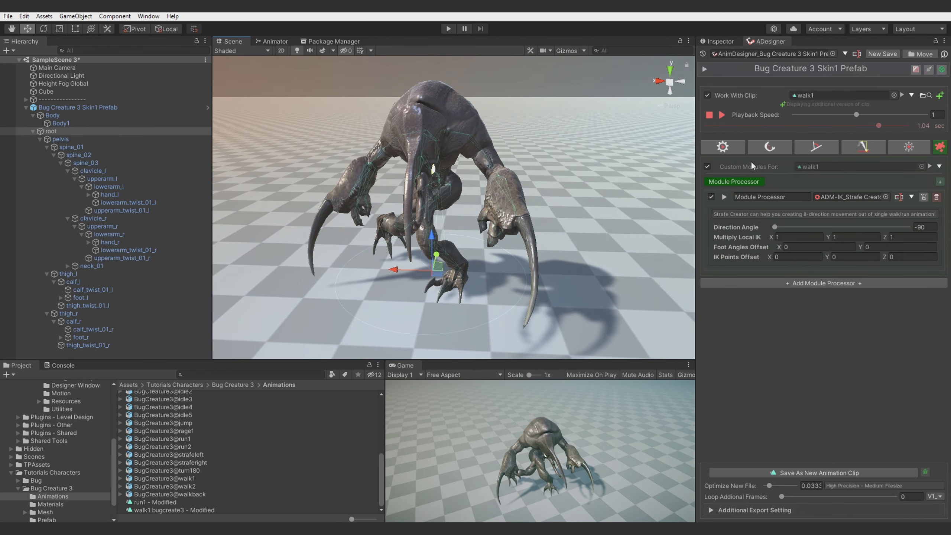
{"action": "left_click_drag", "start_coordinate": [774, 125], "coordinate": [743, 137]}
{"action": "key", "text": "f"}
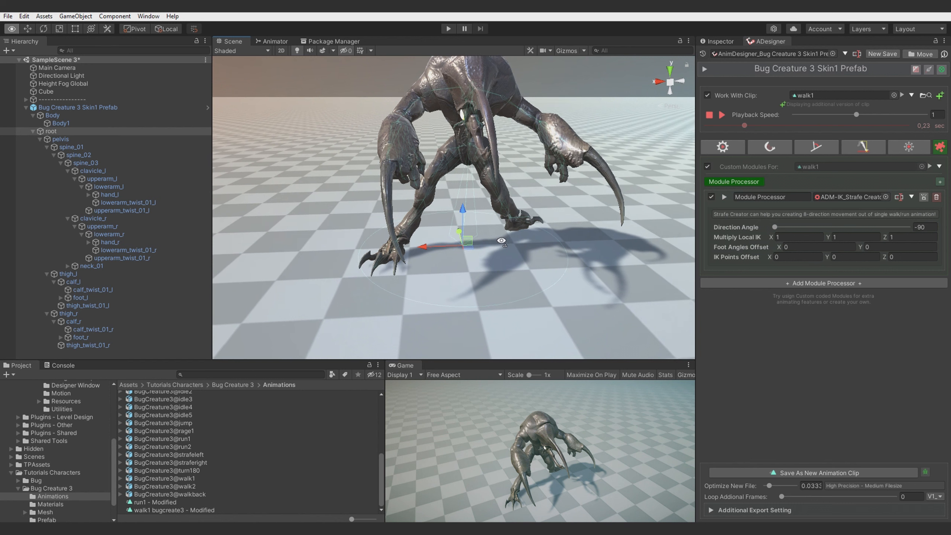
- Expand the pelvis bone modifier and set its Angles Y to -26 and its child rotation Y to 11
{"action": "left_click", "coordinate": [819, 150]}
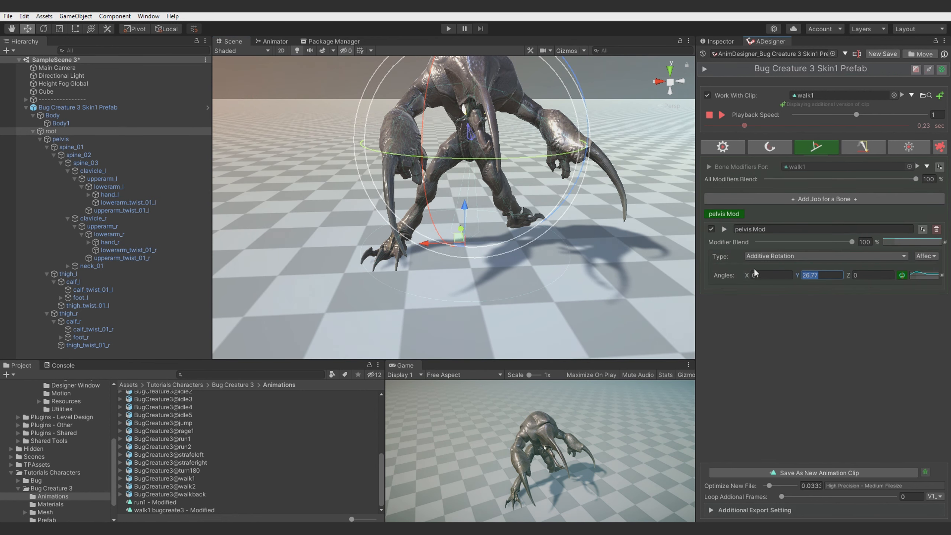
{"action": "left_click", "coordinate": [725, 229]}
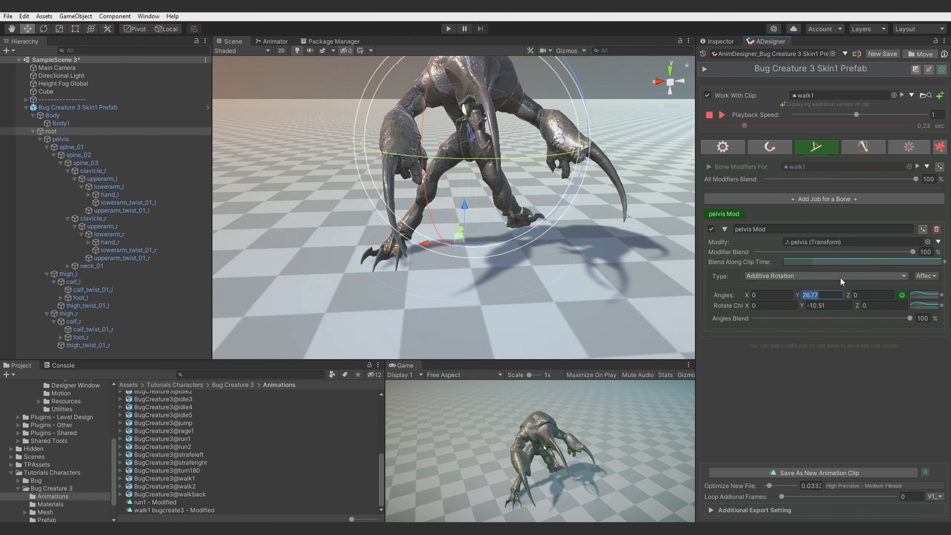
{"action": "type", "text": "-26"}
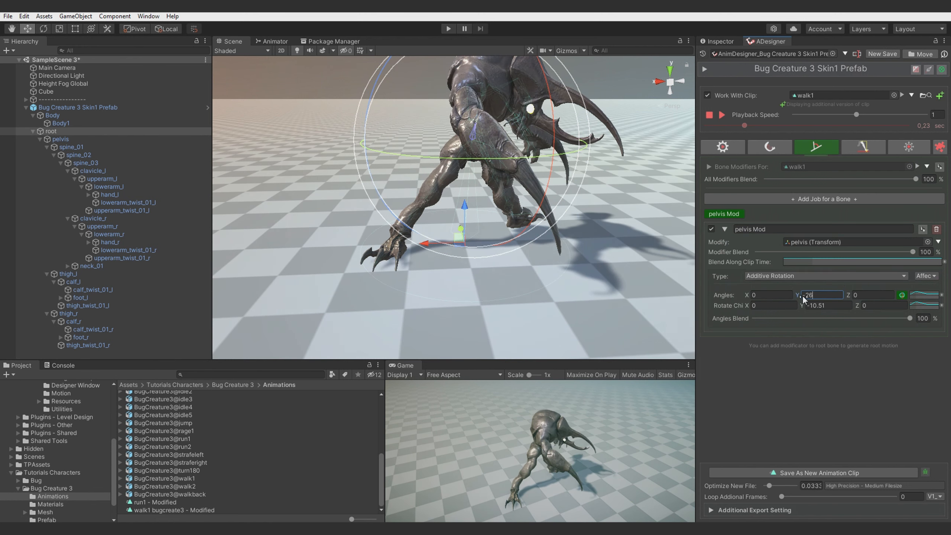
{"action": "left_click", "coordinate": [826, 304]}
{"action": "type", "text": "11"}
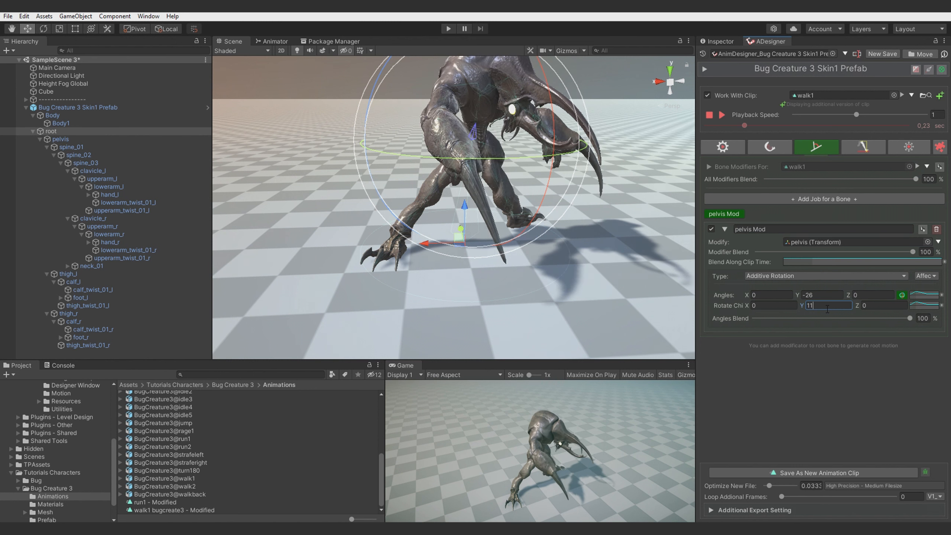
- Shift the whole bump of the pelvis modifier's Angles curve into the clip's second half, with its peak at about 0.71
{"action": "left_click", "coordinate": [926, 304]}
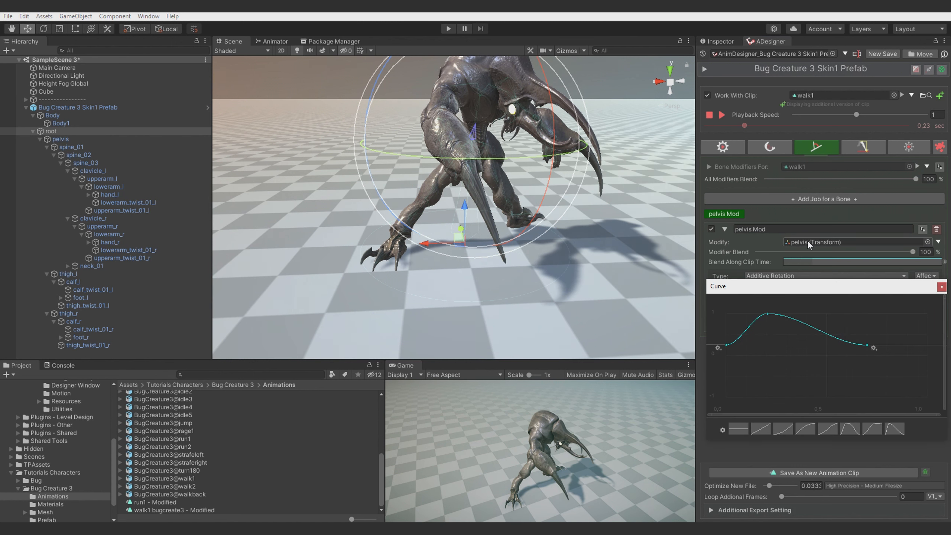
{"action": "left_click_drag", "start_coordinate": [919, 395], "coordinate": [708, 297]}
{"action": "left_click_drag", "start_coordinate": [766, 315], "coordinate": [866, 315]}
- Set All Modifiers Blend to 0 % and scrub walk1 to 0.95 sec to examine the unmodified leg pose from another angle
{"action": "left_click_drag", "start_coordinate": [813, 179], "coordinate": [764, 178]}
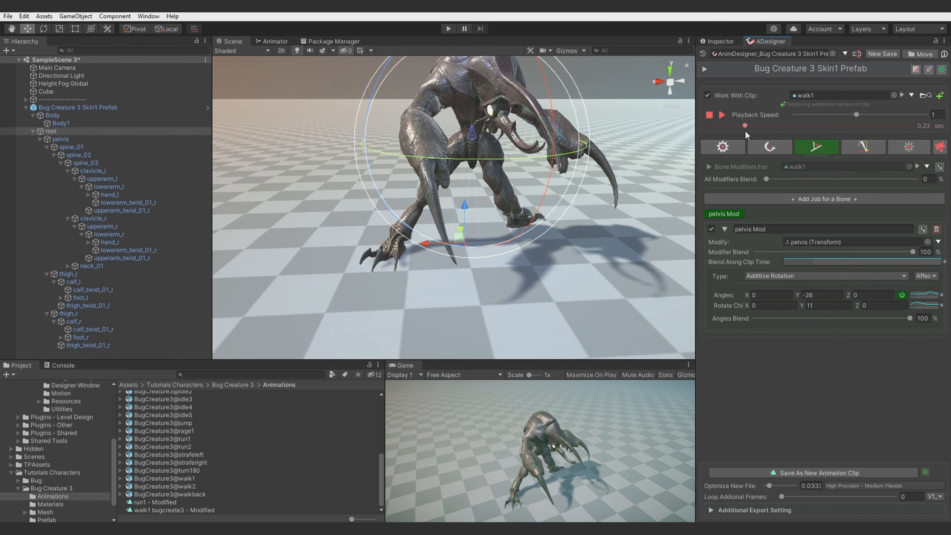
{"action": "left_click_drag", "start_coordinate": [740, 130], "coordinate": [864, 150]}
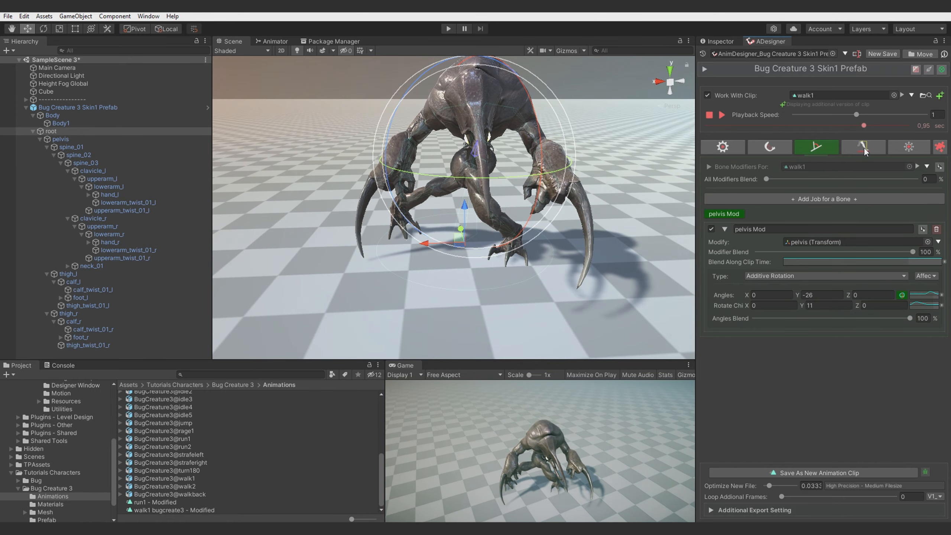
{"action": "left_click_drag", "start_coordinate": [400, 250], "coordinate": [874, 276], "text": "alt"}
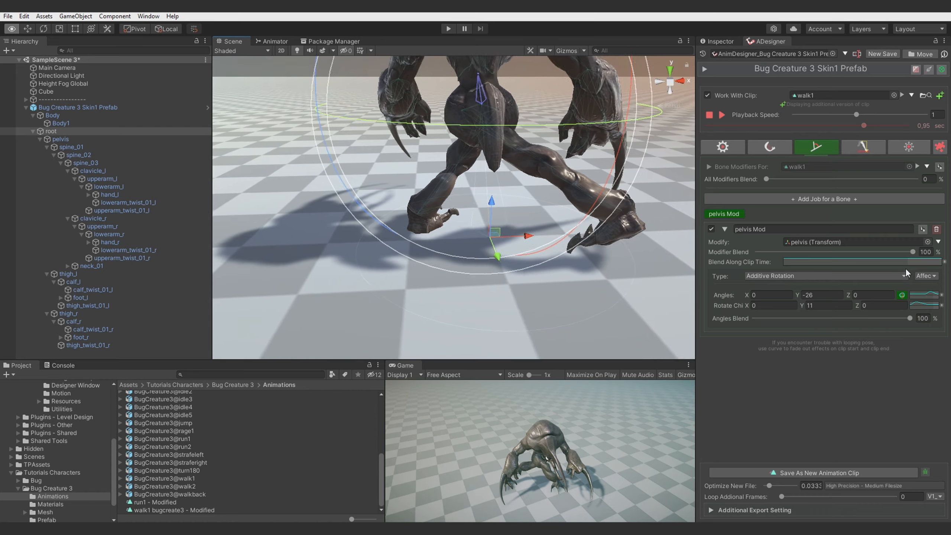
- Move the Angles curve's peak slightly later in the clip and set All Modifiers Blend to 100 %
{"action": "left_click", "coordinate": [932, 295]}
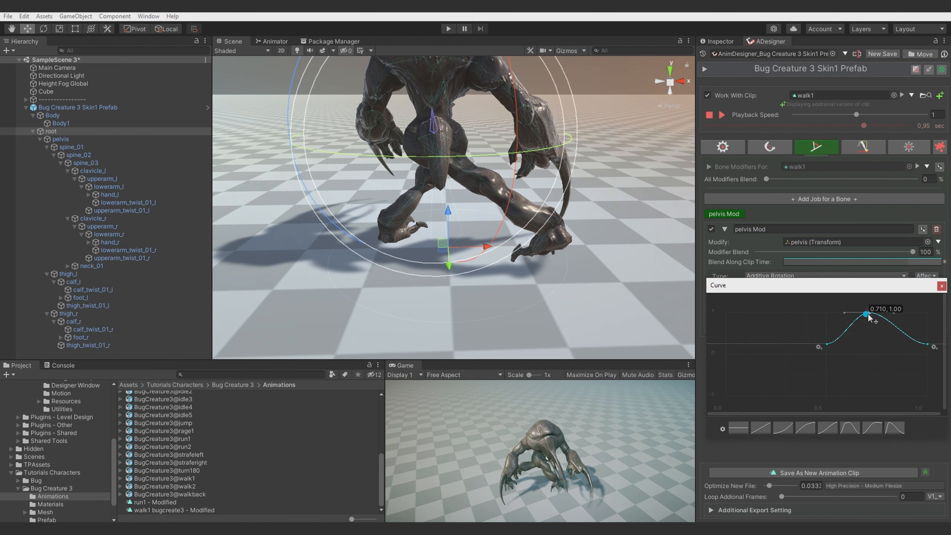
{"action": "left_click_drag", "start_coordinate": [869, 314], "coordinate": [877, 313]}
{"action": "left_click", "coordinate": [941, 287]}
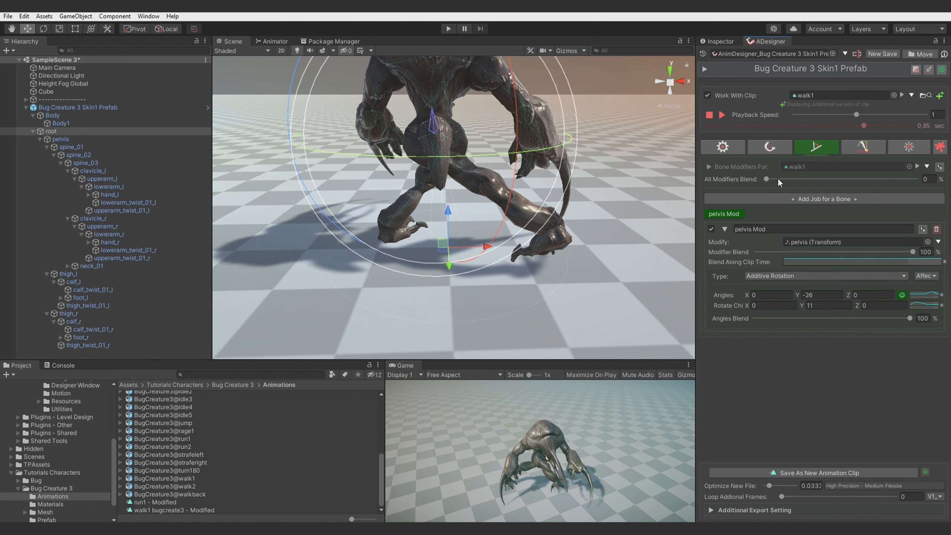
{"action": "left_click_drag", "start_coordinate": [777, 179], "coordinate": [916, 180]}
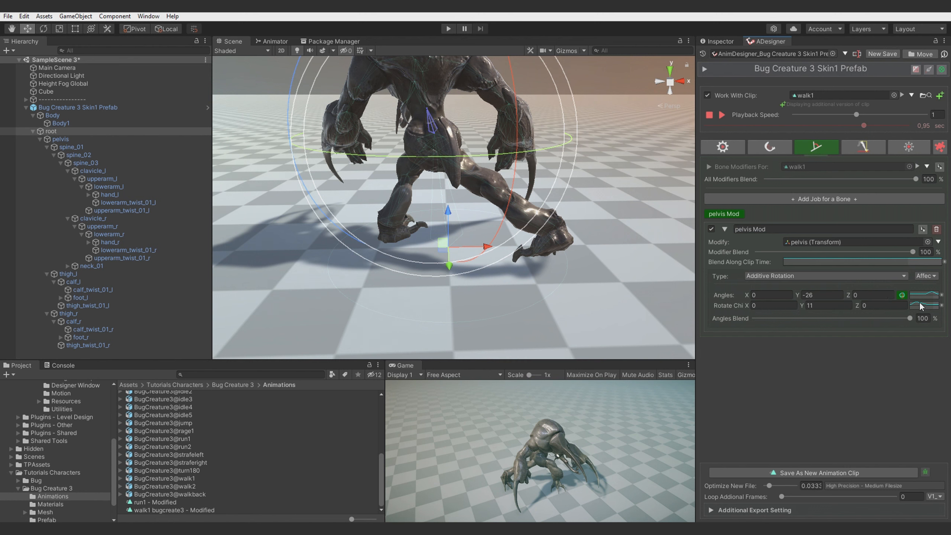
- Copy the pelvis modifier's Angles curve onto its child rotation curve, and vary All Modifiers Blend to compare the pose
{"action": "left_click", "coordinate": [940, 296]}
{"action": "left_click", "coordinate": [827, 404]}
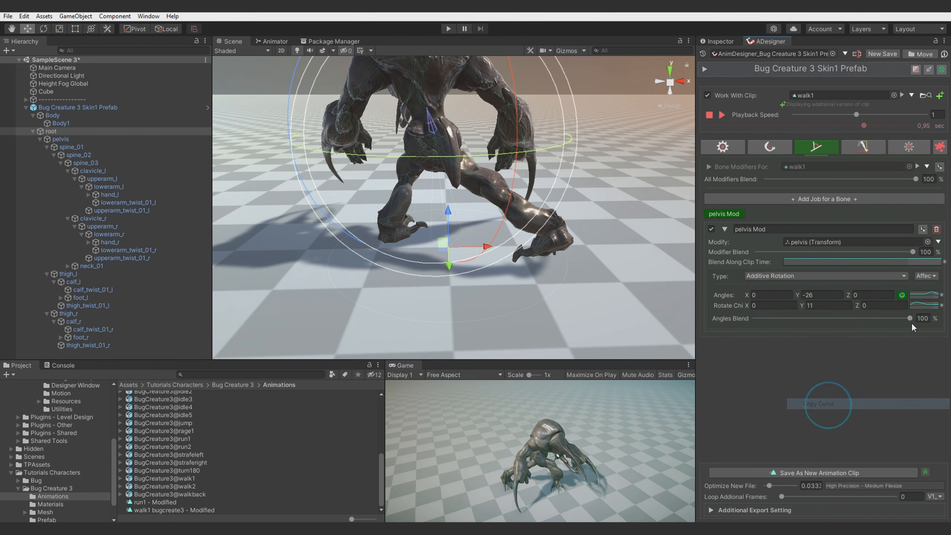
{"action": "left_click", "coordinate": [942, 306]}
{"action": "left_click", "coordinate": [821, 425]}
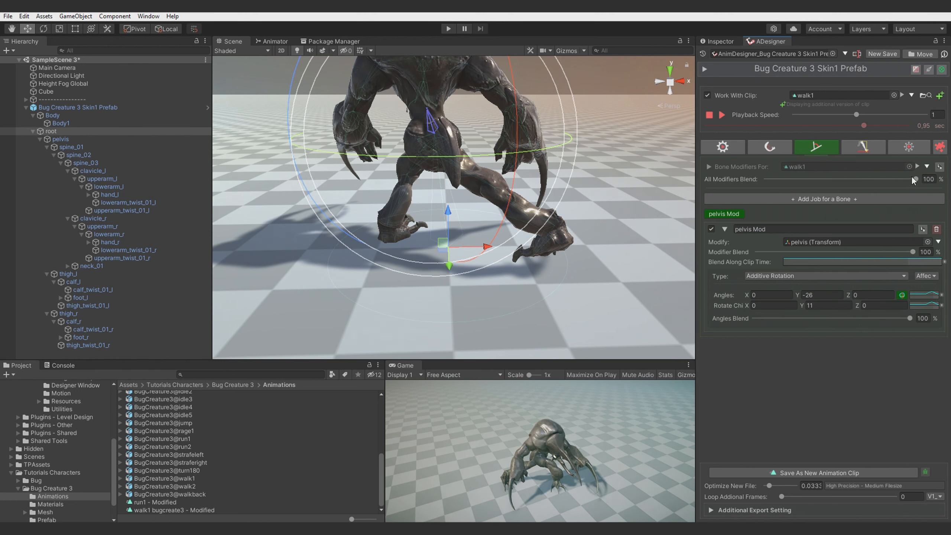
{"action": "left_click_drag", "start_coordinate": [914, 179], "coordinate": [950, 208]}
- In the clip's main and hips IK settings, set Pelvis Constant Y Offset to -0.025 and Pelvis Y Offset to -0.05
{"action": "left_click", "coordinate": [865, 146]}
{"action": "left_click_drag", "start_coordinate": [449, 225], "coordinate": [471, 195], "text": "alt"}
{"action": "scroll", "coordinate": [787, 396], "scroll_direction": "down", "scroll_amount": 5}
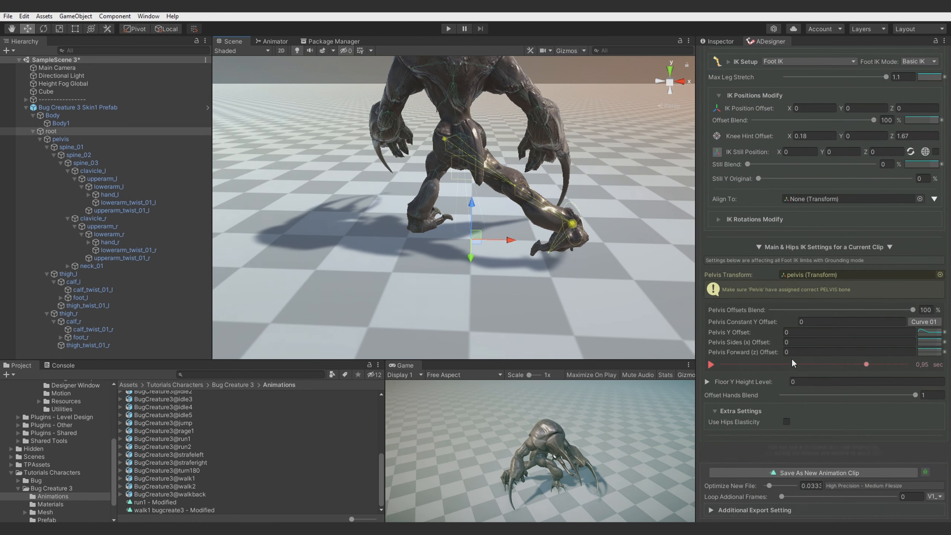
{"action": "type", "text": "-,05"}
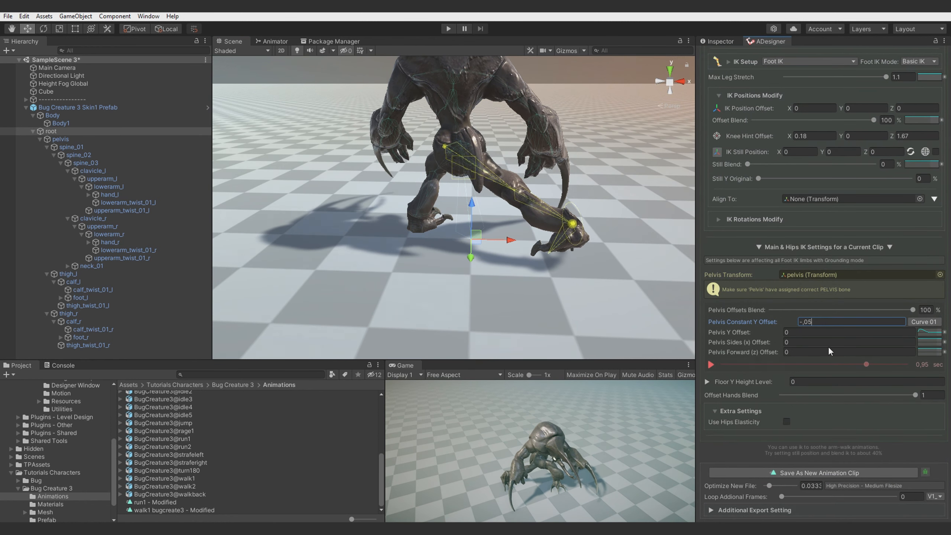
{"action": "left_click", "coordinate": [809, 331]}
- Shift the Pelvis Y Offset curve's bump toward the clip's end, move its start key earlier, and scrub walk1 to 0.88 sec
{"action": "left_click", "coordinate": [925, 332]}
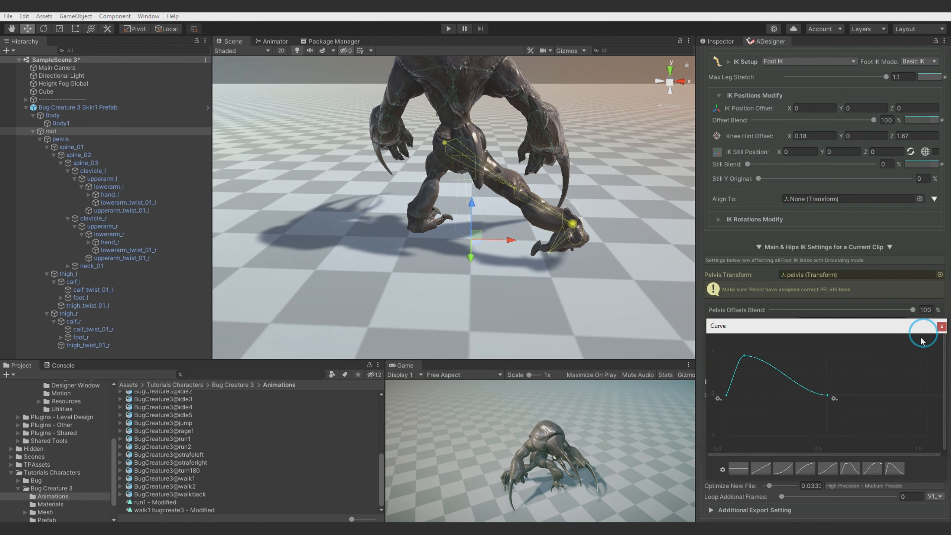
{"action": "left_click", "coordinate": [783, 377]}
{"action": "left_click_drag", "start_coordinate": [754, 378], "coordinate": [890, 371]}
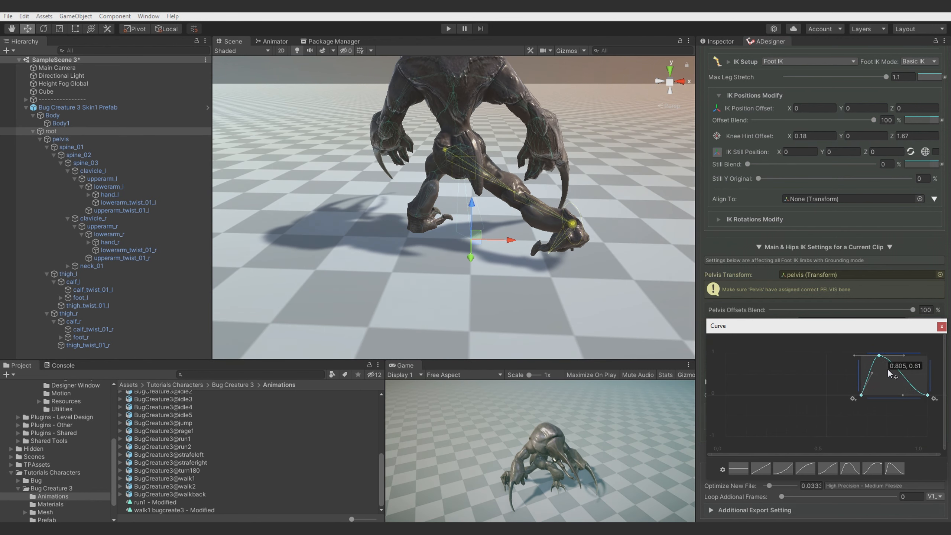
{"action": "left_click", "coordinate": [942, 327]}
{"action": "left_click", "coordinate": [933, 330]}
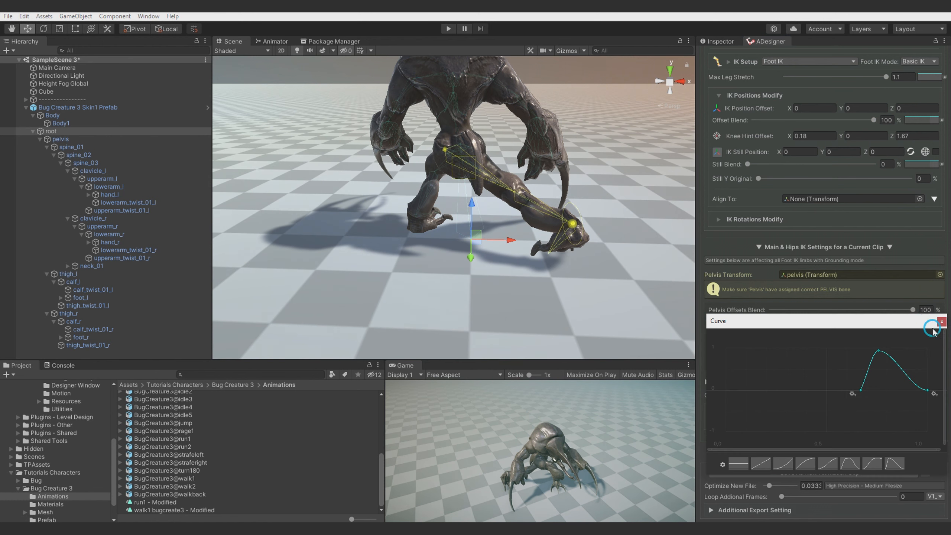
{"action": "left_click_drag", "start_coordinate": [861, 391], "coordinate": [837, 391]}
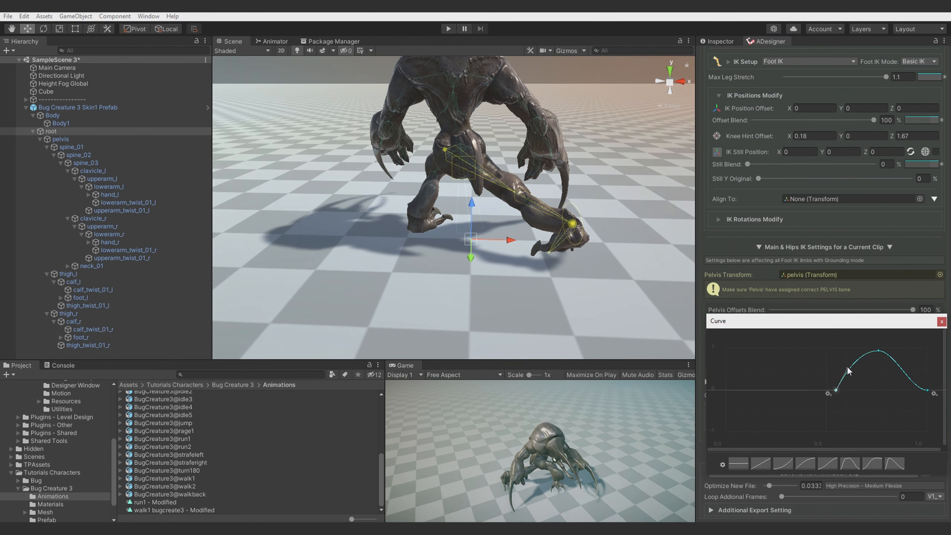
{"action": "left_click", "coordinate": [941, 322]}
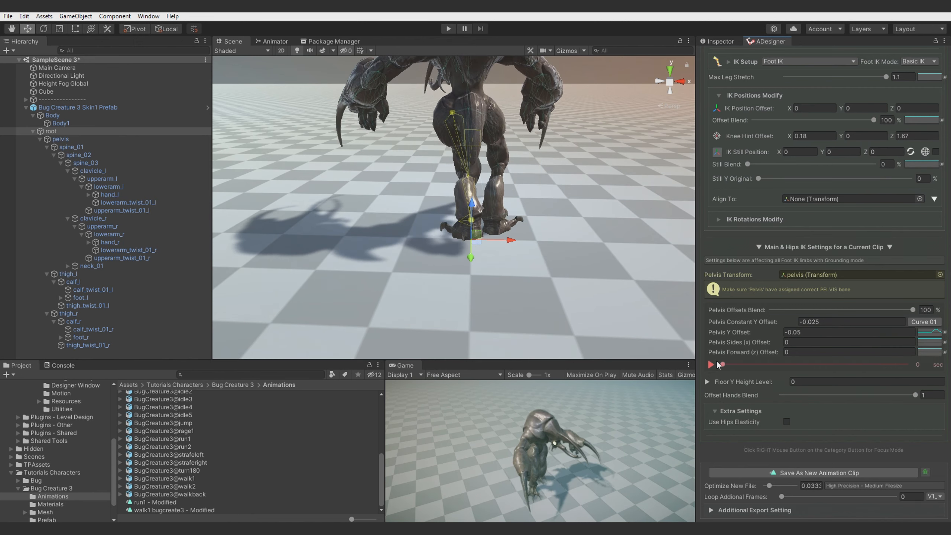
{"action": "left_click_drag", "start_coordinate": [716, 362], "coordinate": [856, 353]}
- Set the Strafe Creator module's IK Points Offset X to -0.05, after trying a larger negative offset
{"action": "scroll", "coordinate": [856, 353], "scroll_direction": "up", "scroll_amount": 5}
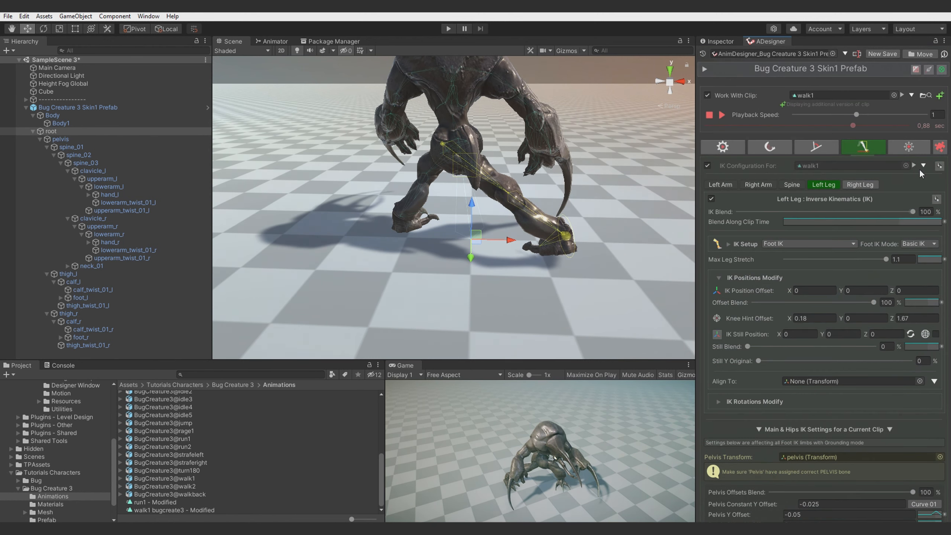
{"action": "left_click", "coordinate": [938, 147]}
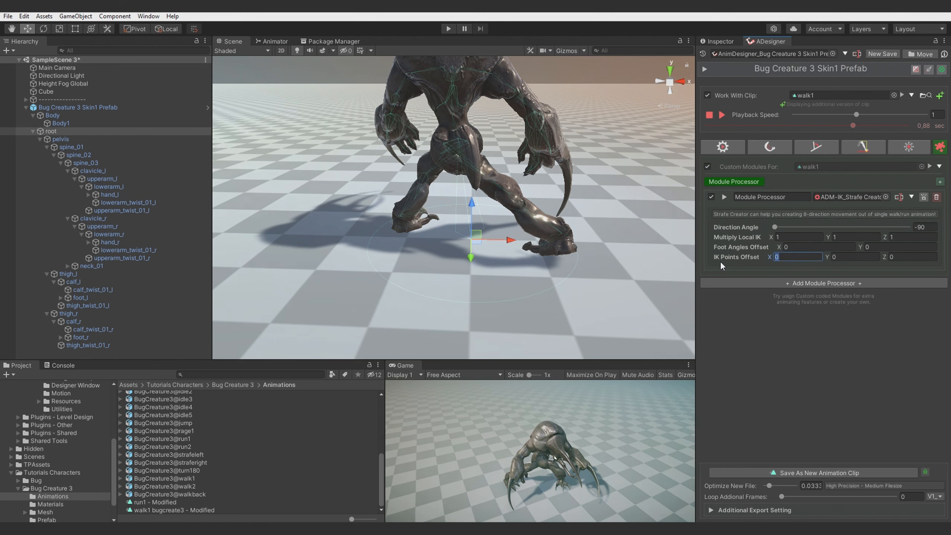
{"action": "type", "text": "-,05"}
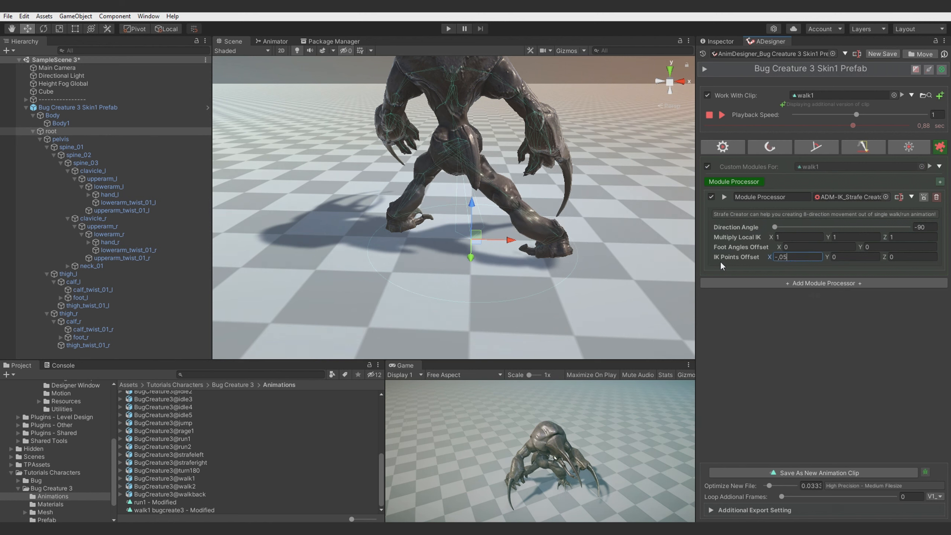
{"action": "left_click_drag", "start_coordinate": [768, 254], "coordinate": [764, 252]}
{"action": "type", "text": "0"}
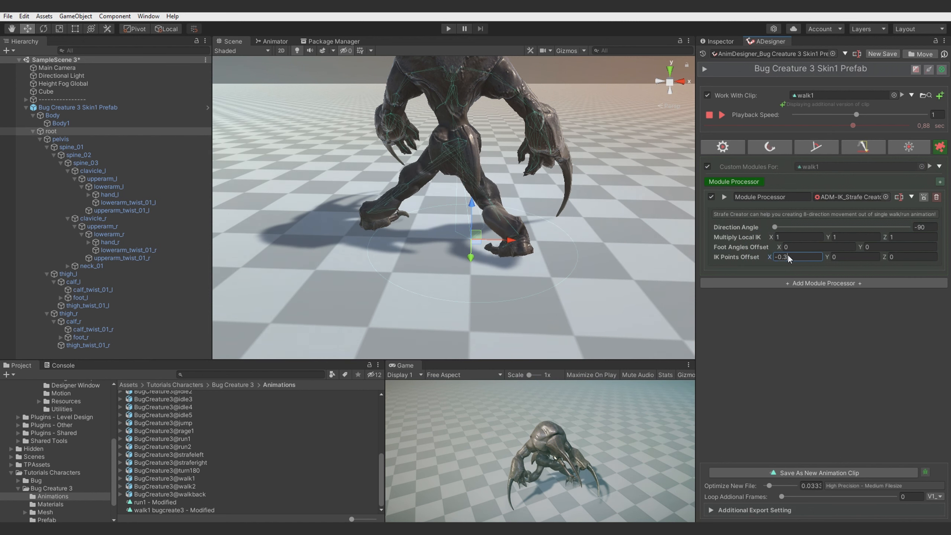
{"action": "type", "text": "05"}
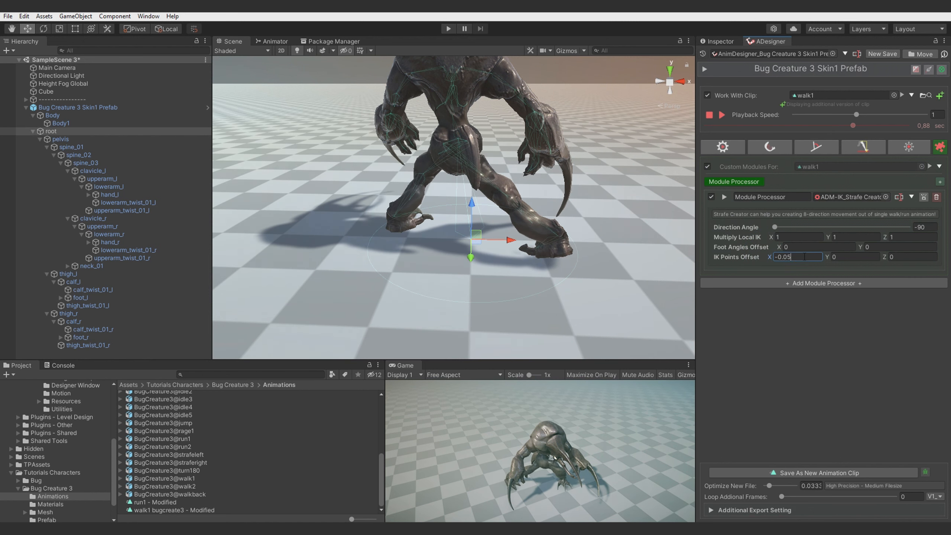
- Set the Strafe Creator's IK Points Offset X to -0.075 and Foot Angles Offset Y to -30.24, and scrub walk1 to 0.93 sec
{"action": "type", "text": "75"}
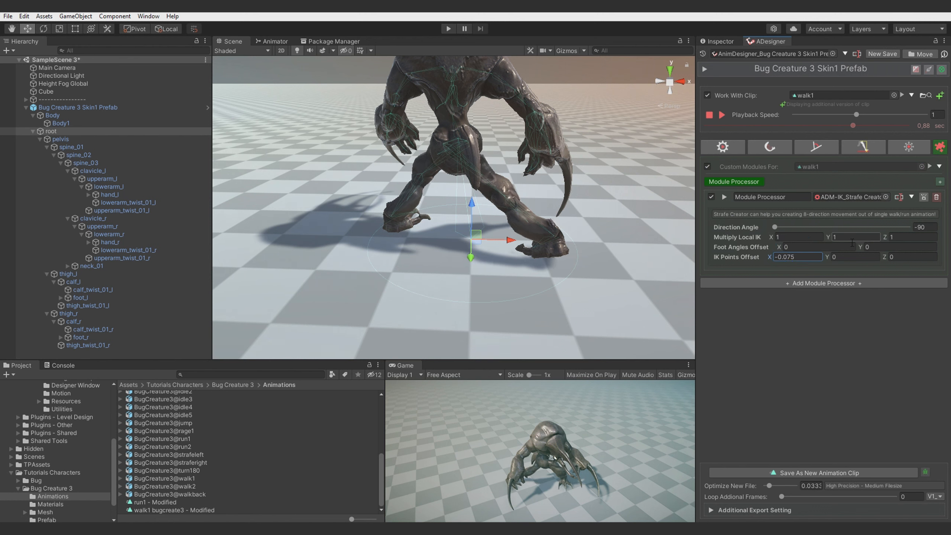
{"action": "left_click_drag", "start_coordinate": [709, 260], "coordinate": [358, 268]}
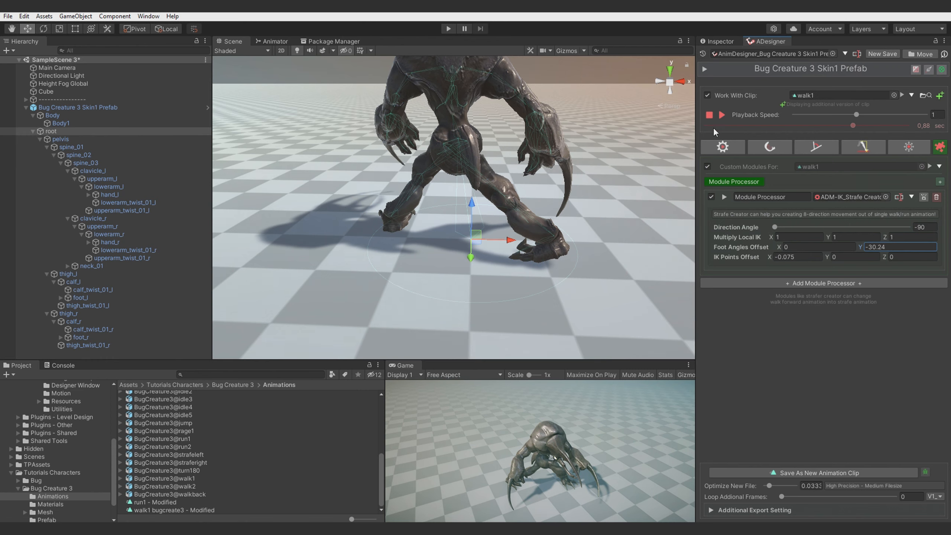
{"action": "left_click_drag", "start_coordinate": [711, 125], "coordinate": [860, 150]}
- In the pelvis bone modifier, set the additive rotation's Angles Y to -34.07
{"action": "key", "text": "d"}
{"action": "right_click_drag", "start_coordinate": [499, 197], "coordinate": [342, 224]}
{"action": "left_click", "coordinate": [796, 151]}
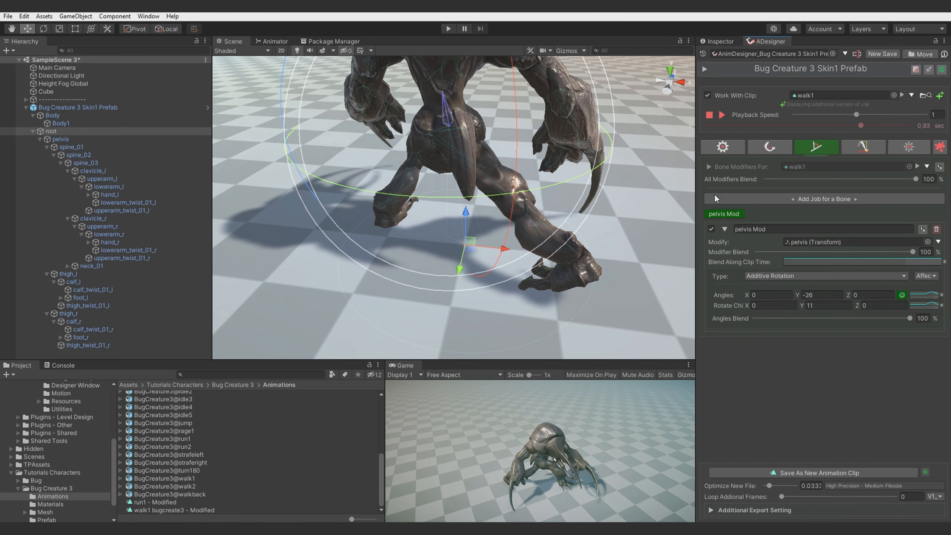
{"action": "left_click_drag", "start_coordinate": [798, 296], "coordinate": [660, 286]}
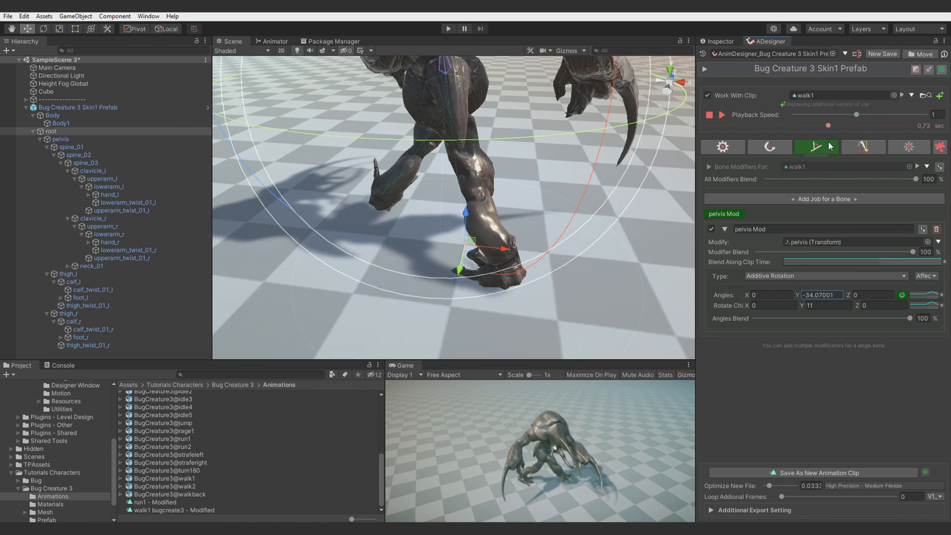
- Move the mid-clip start key earlier in the pelvis modifier's Angles curve and child rotation curve, placing the latter key near 0.379
{"action": "left_click", "coordinate": [926, 295]}
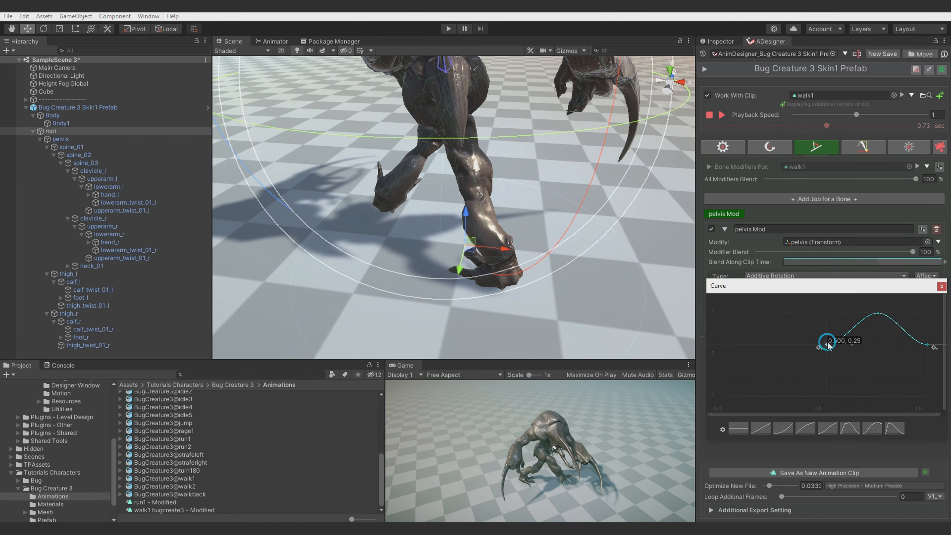
{"action": "left_click_drag", "start_coordinate": [827, 344], "coordinate": [797, 342]}
{"action": "left_click", "coordinate": [942, 286]}
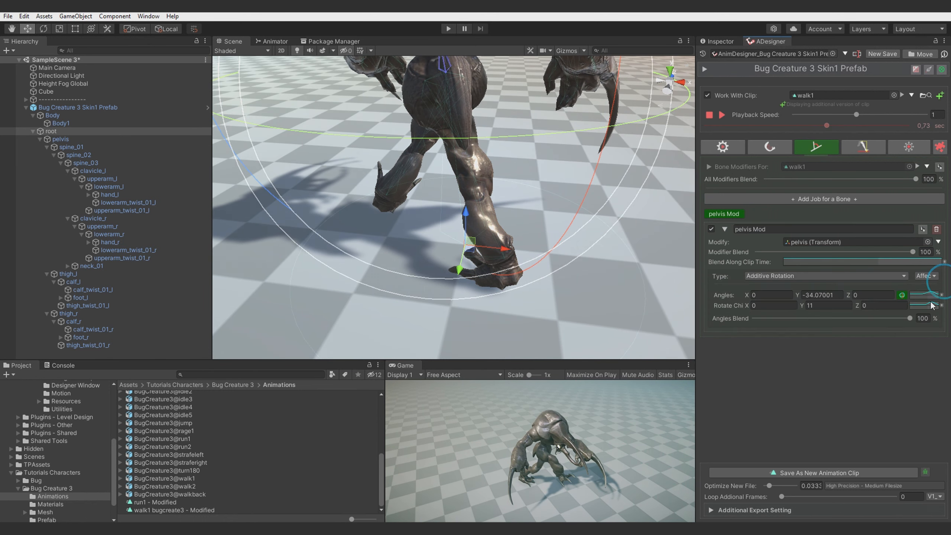
{"action": "left_click", "coordinate": [919, 306]}
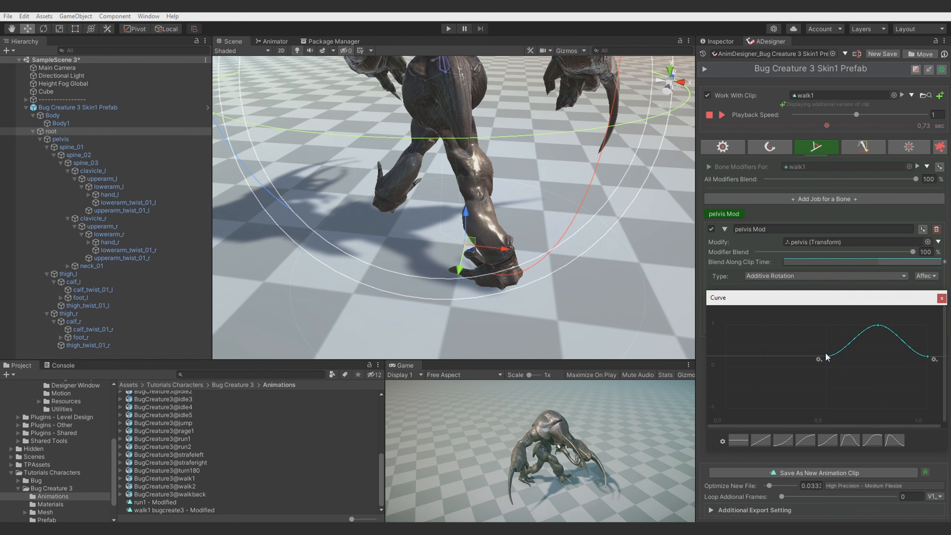
{"action": "left_click_drag", "start_coordinate": [825, 354], "coordinate": [801, 352]}
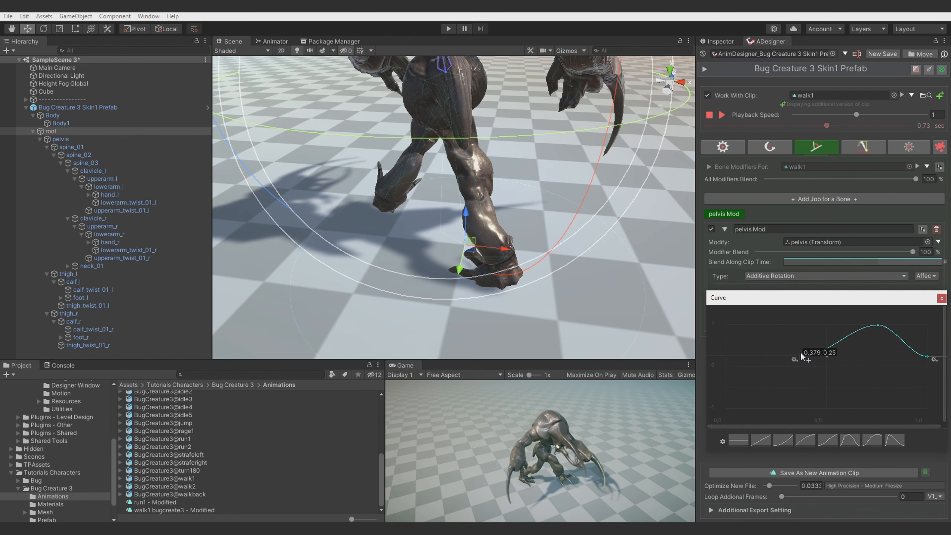
{"action": "left_click", "coordinate": [942, 298]}
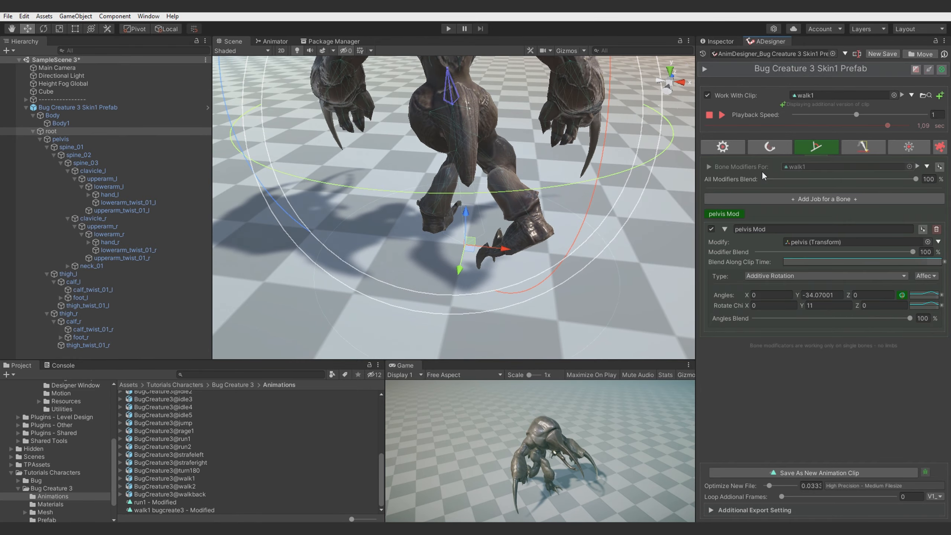
- In the left leg's IK settings, reset Knee Hint Offset X and Z to 0, after trying a negative X offset
{"action": "left_click_drag", "start_coordinate": [468, 194], "coordinate": [720, 106], "text": "alt"}
{"action": "left_click_drag", "start_coordinate": [475, 184], "coordinate": [886, 214], "text": "alt"}
{"action": "right_click_drag", "start_coordinate": [885, 215], "coordinate": [840, 231]}
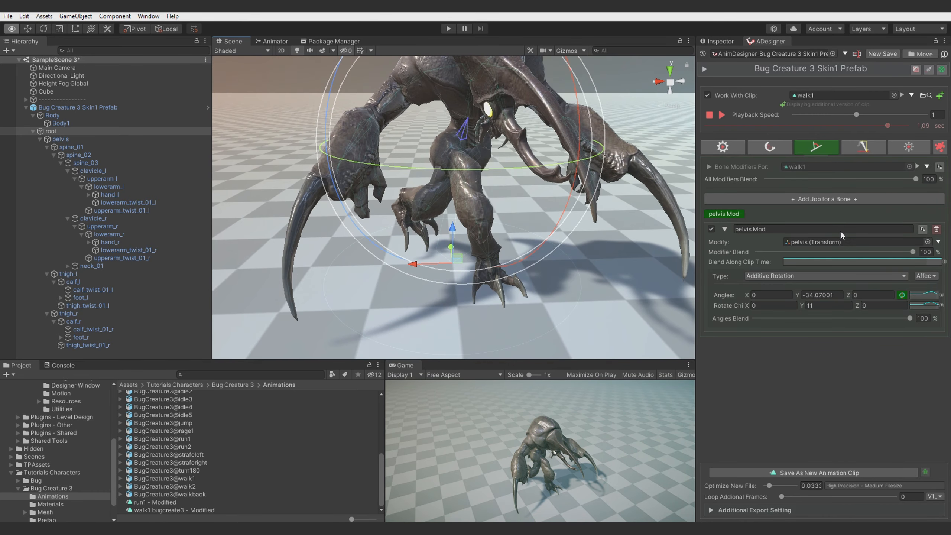
{"action": "left_click", "coordinate": [863, 146]}
{"action": "right_click_drag", "start_coordinate": [502, 222], "coordinate": [575, 275]}
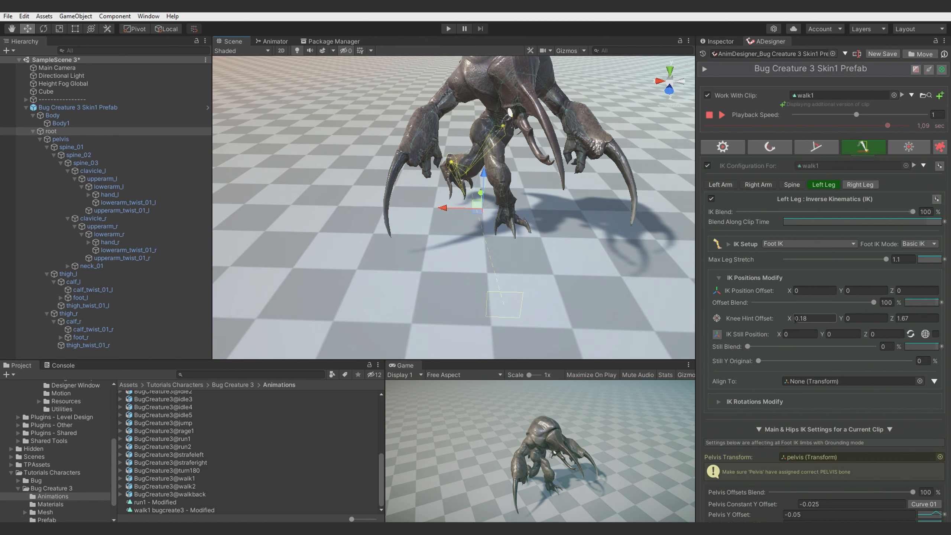
{"action": "left_click_drag", "start_coordinate": [792, 320], "coordinate": [792, 320]}
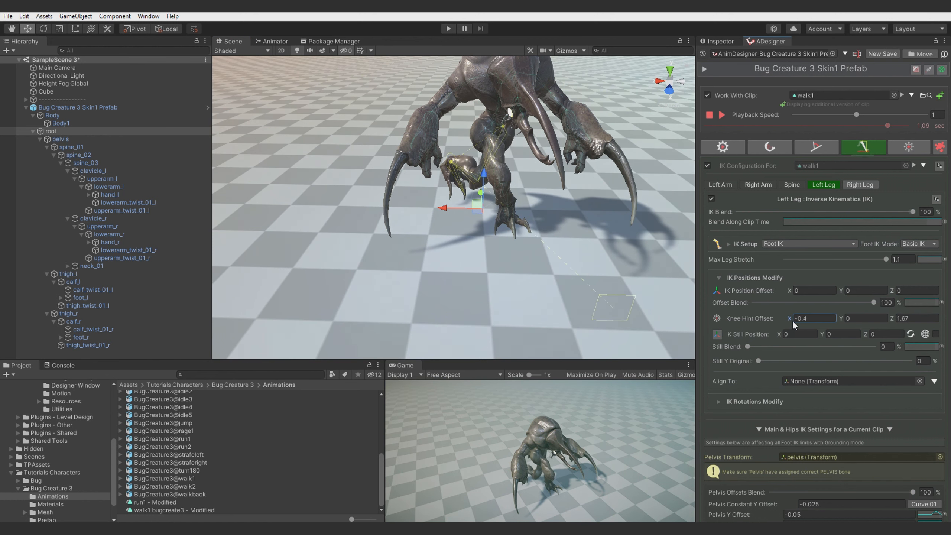
{"action": "left_click", "coordinate": [818, 318]}
{"action": "type", "text": "0"}
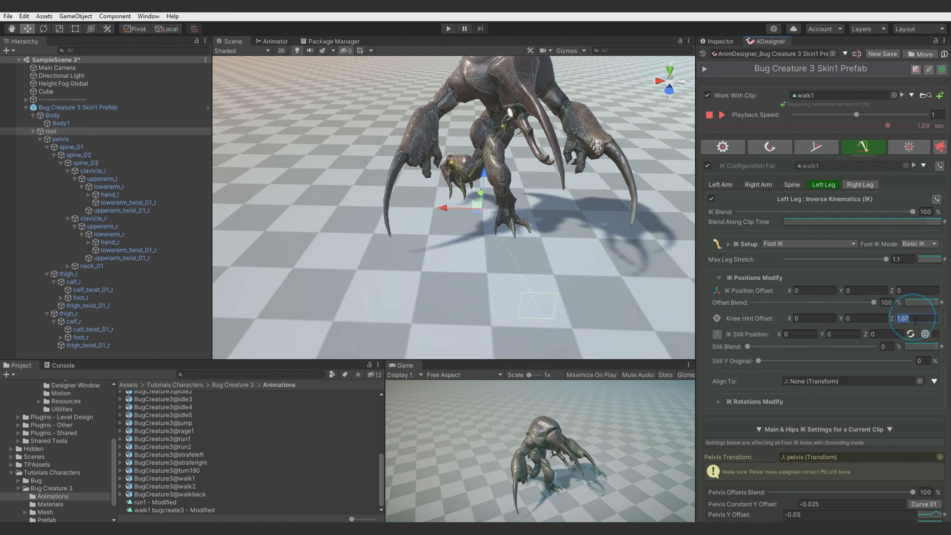
{"action": "type", "text": "0"}
- Play and scrub walk1 to check the left knee's direction and the overall strafe pose
{"action": "left_click_drag", "start_coordinate": [729, 123], "coordinate": [914, 146]}
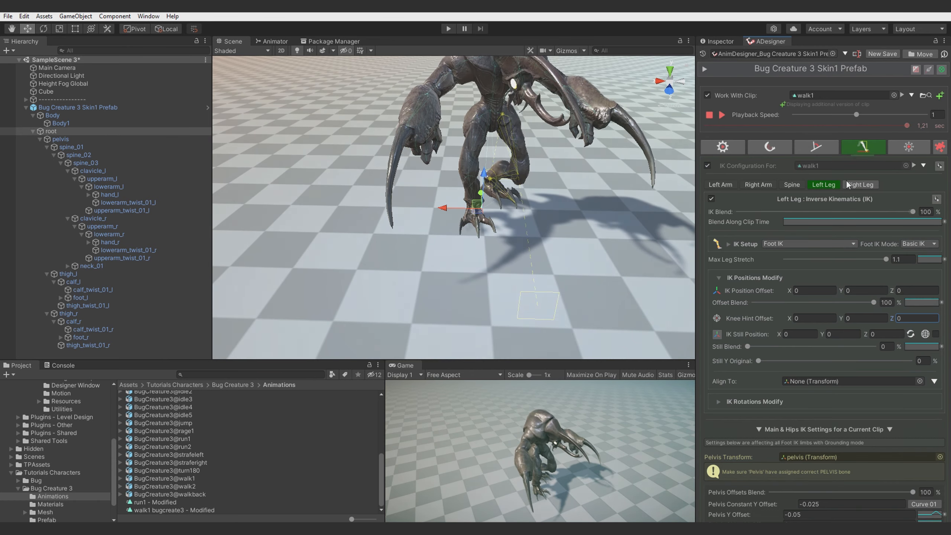
{"action": "left_click", "coordinate": [722, 115]}
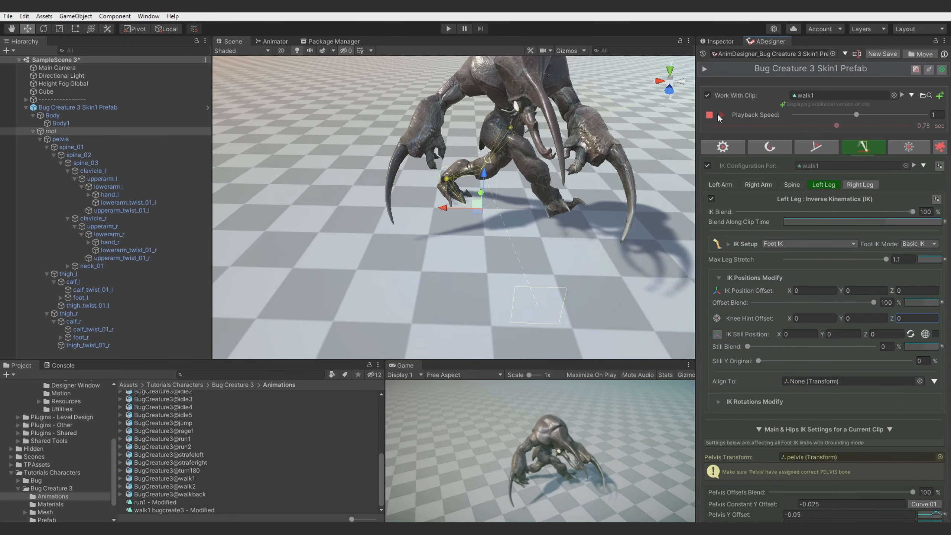
{"action": "left_click_drag", "start_coordinate": [766, 127], "coordinate": [856, 135]}
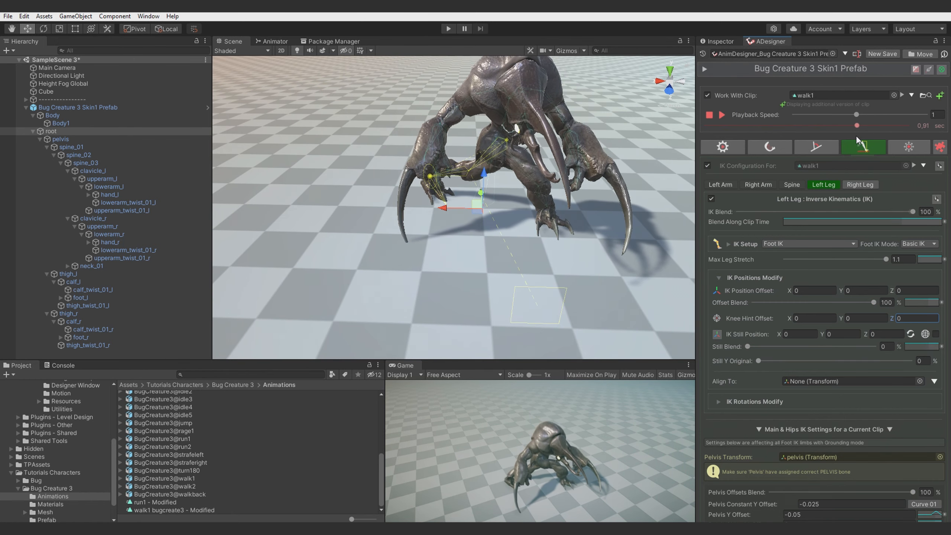
{"action": "left_click", "coordinate": [723, 115]}
{"action": "right_click_drag", "start_coordinate": [507, 257], "coordinate": [443, 209]}
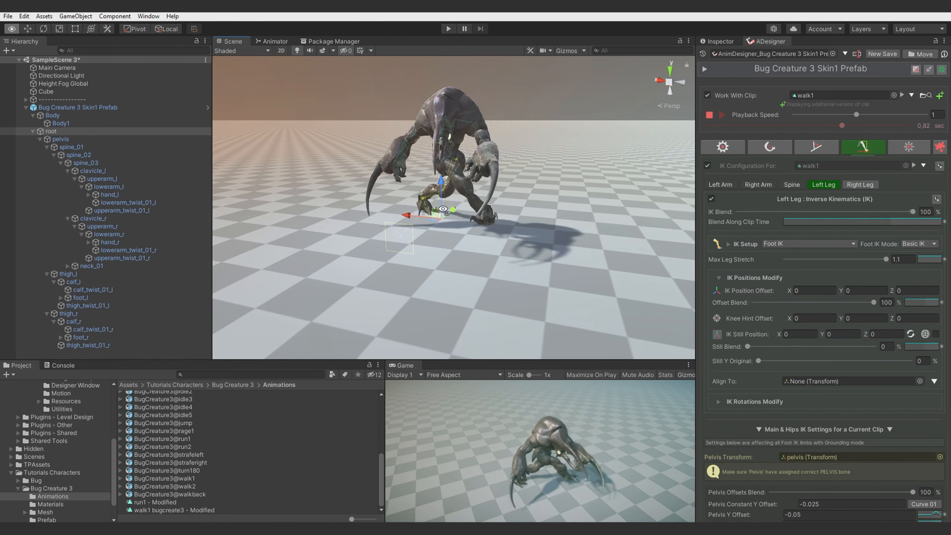
{"action": "left_click", "coordinate": [722, 116]}
{"action": "left_click_drag", "start_coordinate": [717, 126], "coordinate": [739, 130]}
- Set the right leg's Knee Hint Offset to -0.23 on X and 1.97 on Z in its IK position settings
{"action": "left_click", "coordinate": [858, 185]}
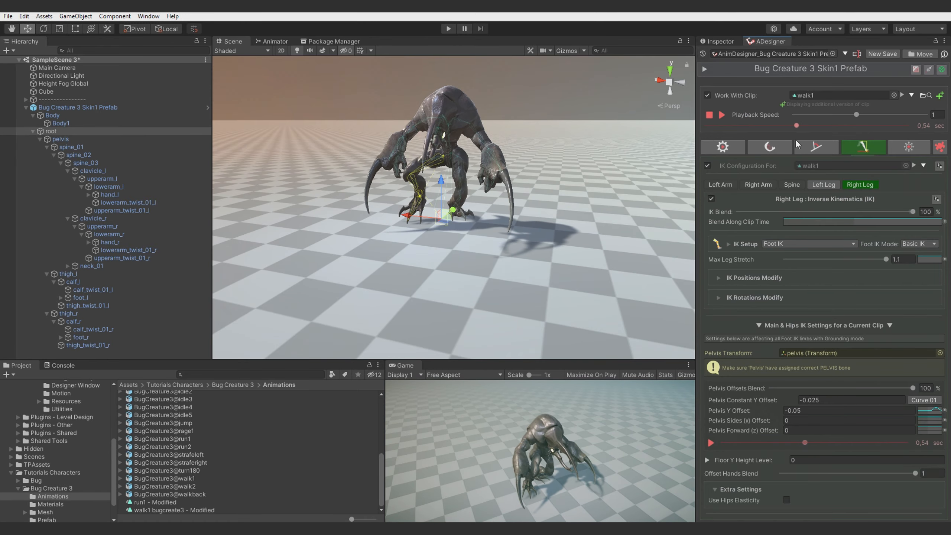
{"action": "right_click_drag", "start_coordinate": [607, 187], "coordinate": [52, 177]}
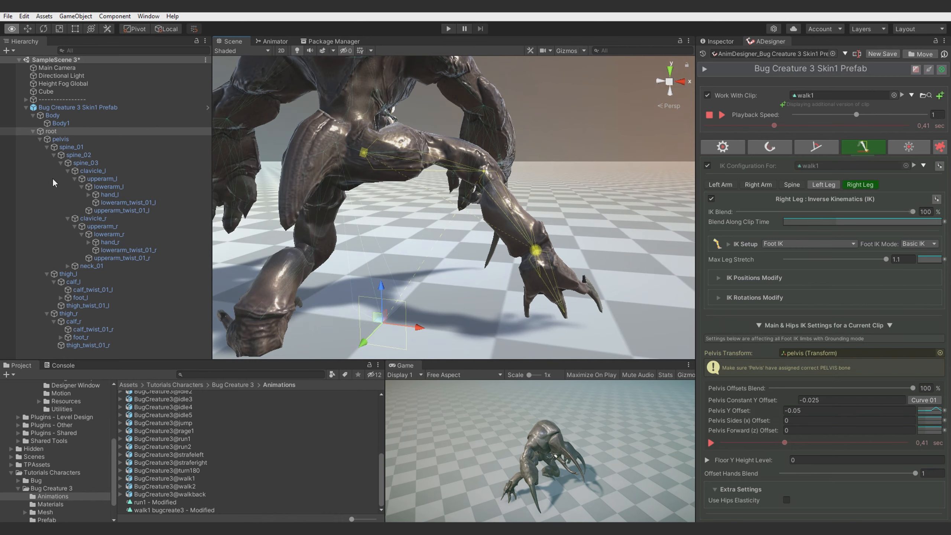
{"action": "right_click_drag", "start_coordinate": [52, 177], "coordinate": [52, 177]}
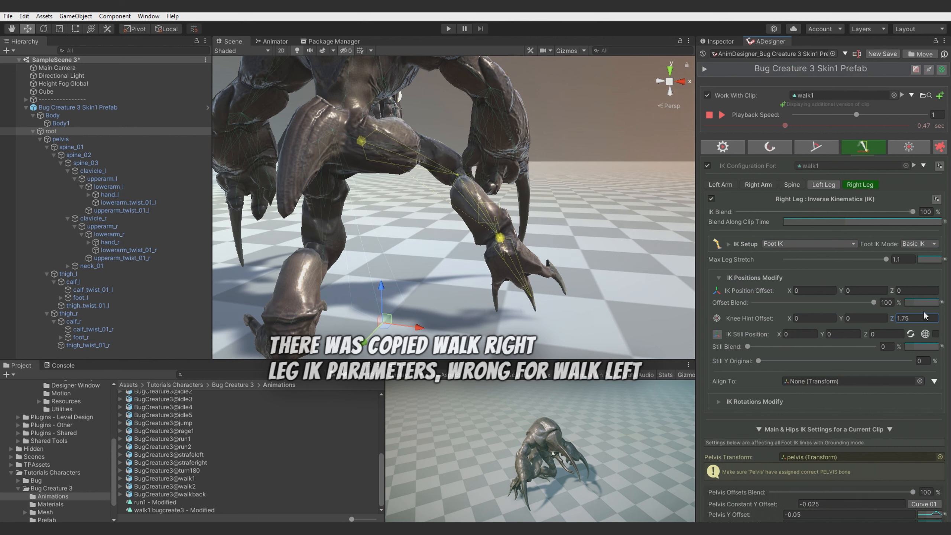
{"action": "left_click_drag", "start_coordinate": [786, 316], "coordinate": [785, 315]}
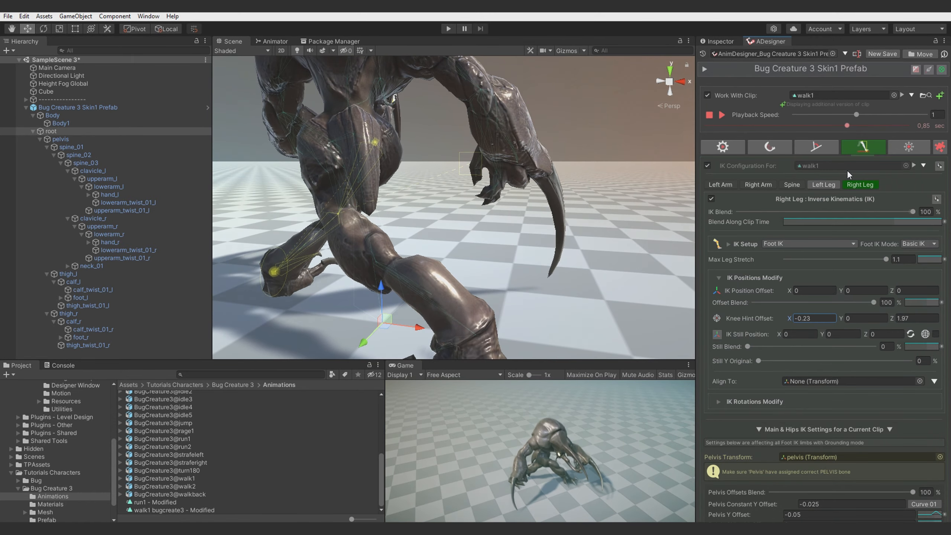
- Play the -90 degree walk1 strafe and examine the creature's leg motion from several sides
{"action": "left_click", "coordinate": [723, 116]}
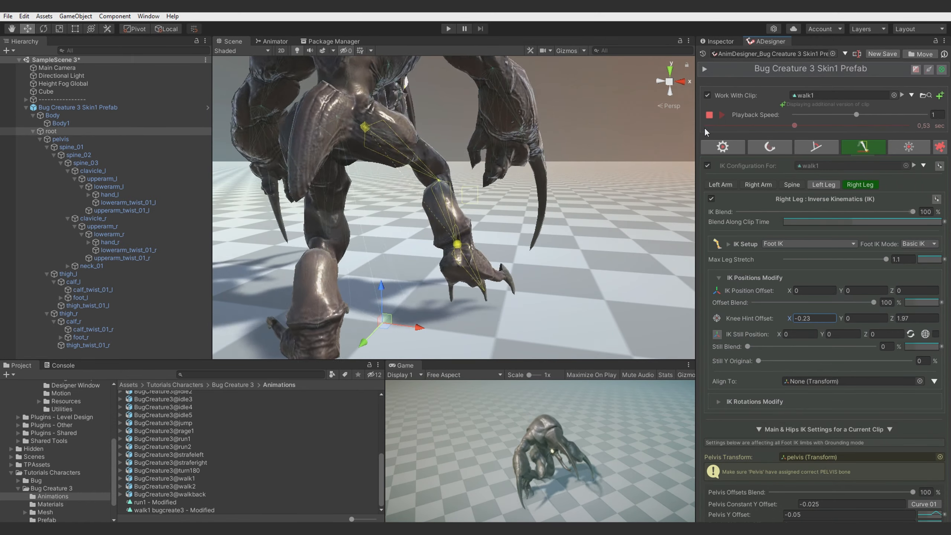
{"action": "right_click_drag", "start_coordinate": [440, 162], "coordinate": [13, 171]}
{"action": "key", "text": "d"}
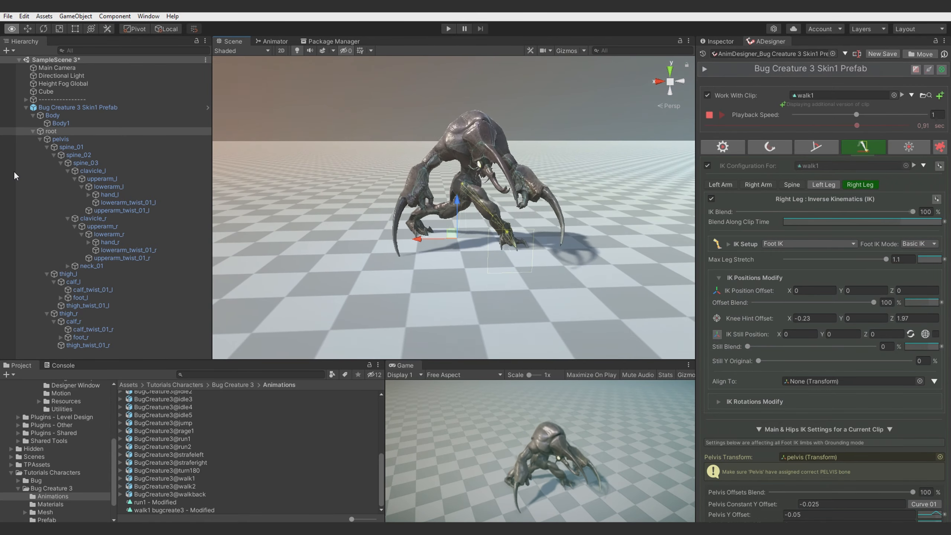
{"action": "key", "text": "d"}
{"action": "right_click_drag", "start_coordinate": [14, 172], "coordinate": [950, 182]}
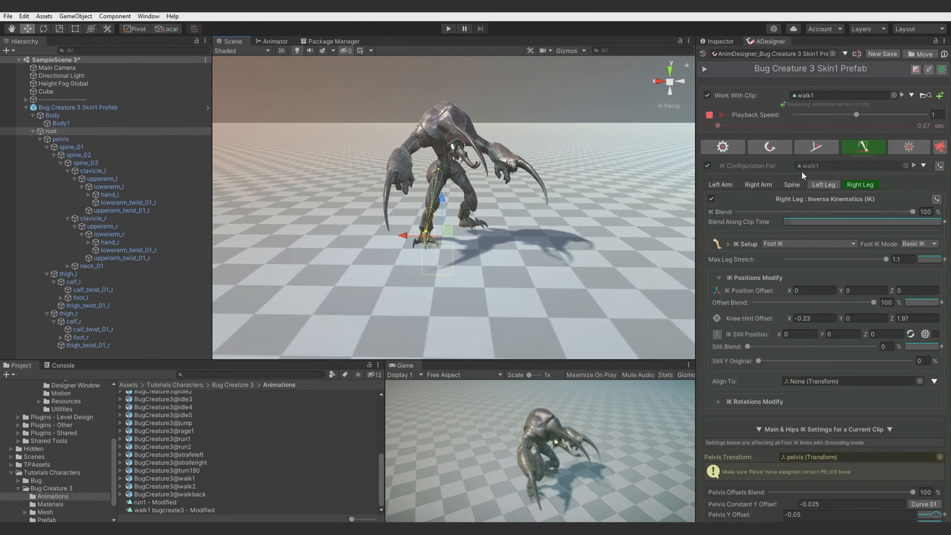
{"action": "left_click", "coordinate": [721, 115]}
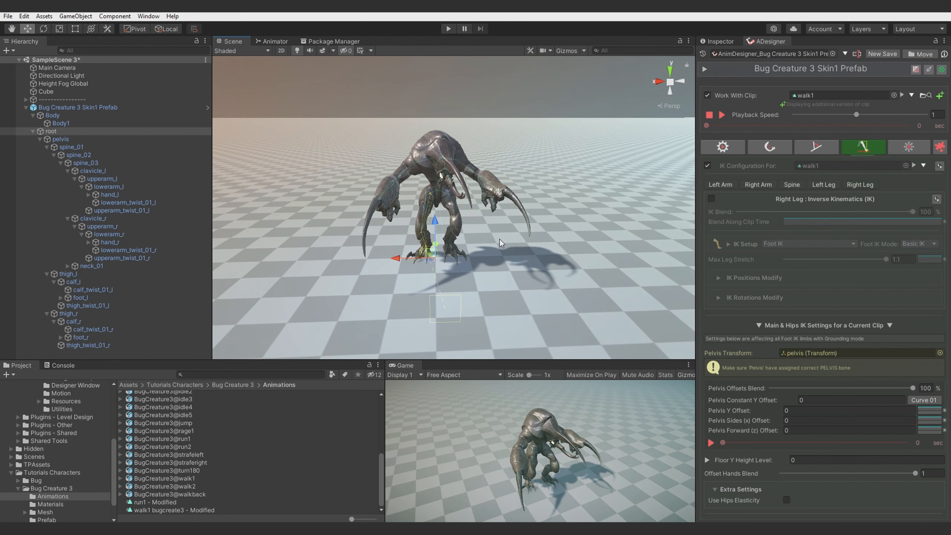
- Add a module processor to the blank walk1 variant and assign it the IK Strafe Creator module
{"action": "key", "text": "a"}
{"action": "right_click_drag", "start_coordinate": [499, 239], "coordinate": [514, 221]}
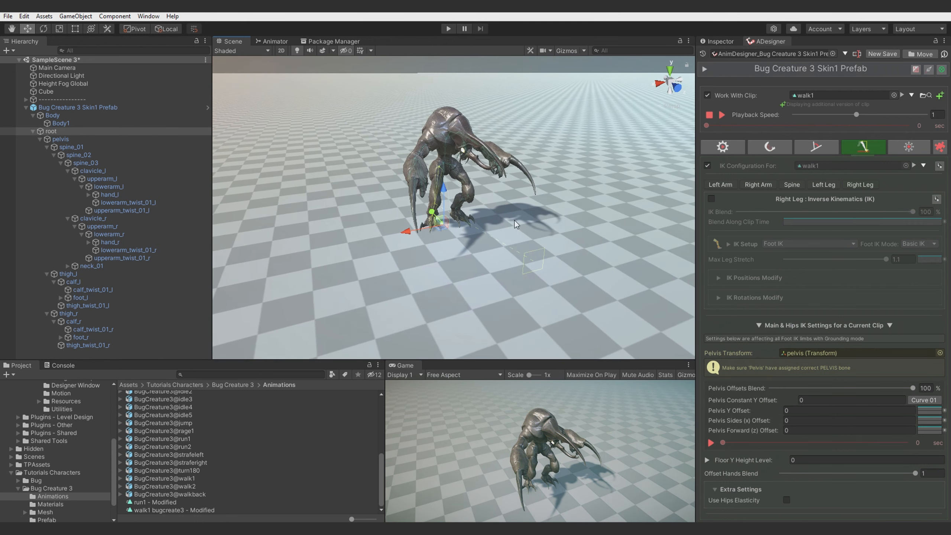
{"action": "left_click", "coordinate": [940, 146]}
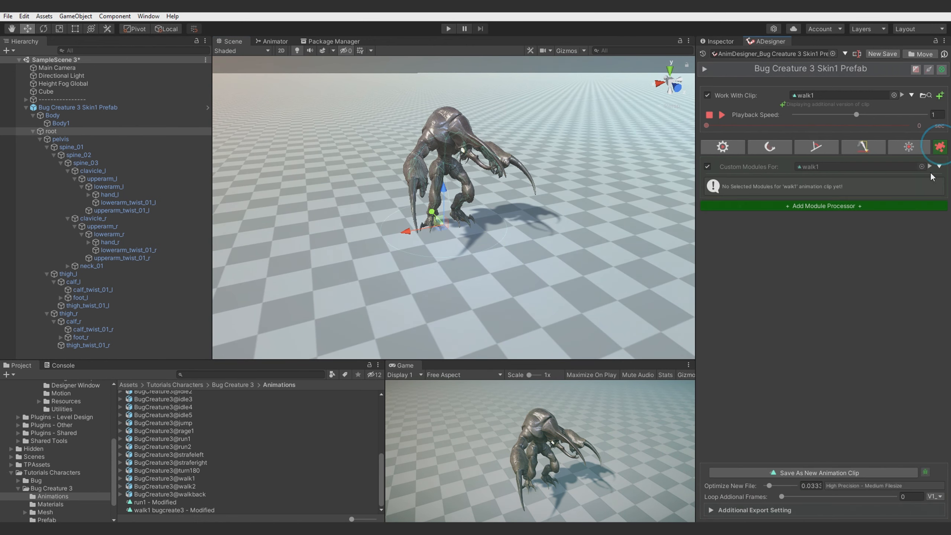
{"action": "left_click", "coordinate": [826, 202]}
{"action": "left_click", "coordinate": [911, 198]}
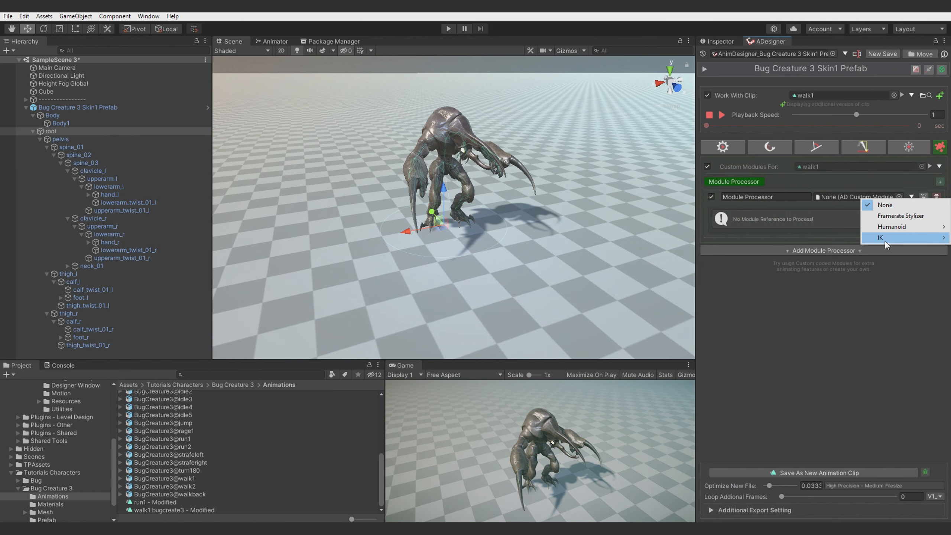
{"action": "mouse_move", "coordinate": [885, 240]}
{"action": "left_click", "coordinate": [818, 239]}
- Enable foot IKs for the Strafe Creator module and set its Direction Angle to 45
{"action": "left_click", "coordinate": [820, 234]}
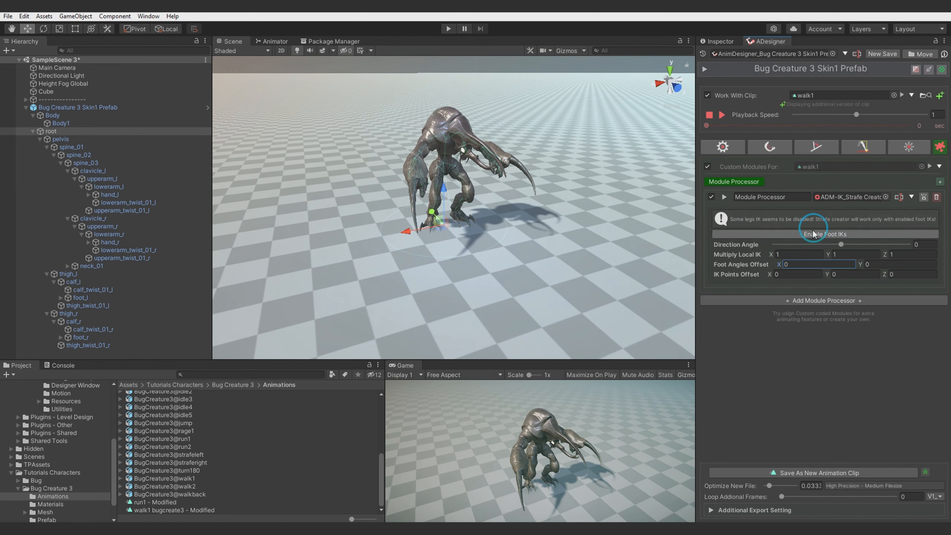
{"action": "left_click", "coordinate": [924, 226]}
{"action": "type", "text": "45"}
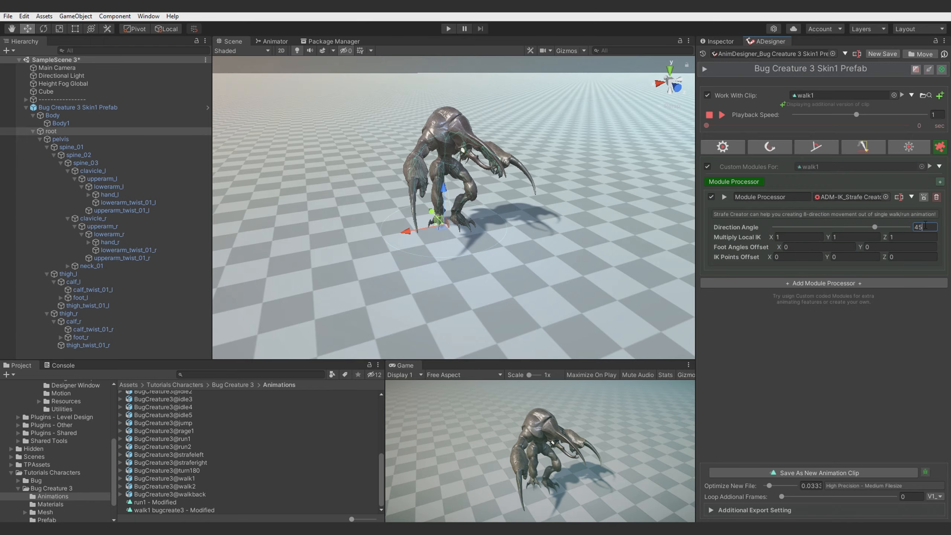
- Play the 45 degree walk1 strafe, inspect the legs from several sides, and scrub to 0.19 sec
{"action": "left_click", "coordinate": [718, 118]}
{"action": "right_click_drag", "start_coordinate": [577, 162], "coordinate": [443, 150]}
{"action": "key", "text": "w"}
{"action": "key", "text": "d"}
{"action": "key", "text": "s"}
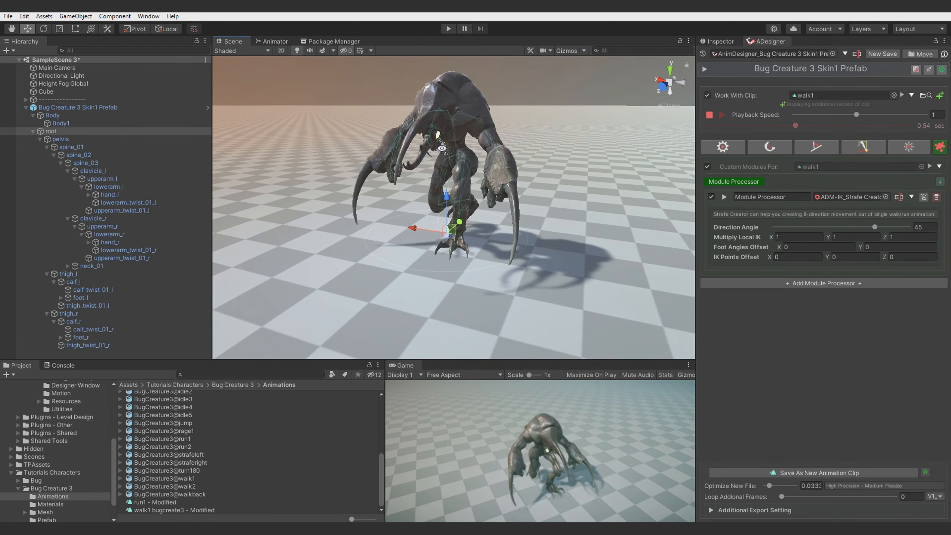
{"action": "key", "text": "d"}
{"action": "right_click_drag", "start_coordinate": [516, 150], "coordinate": [463, 151]}
{"action": "key", "text": "w"}
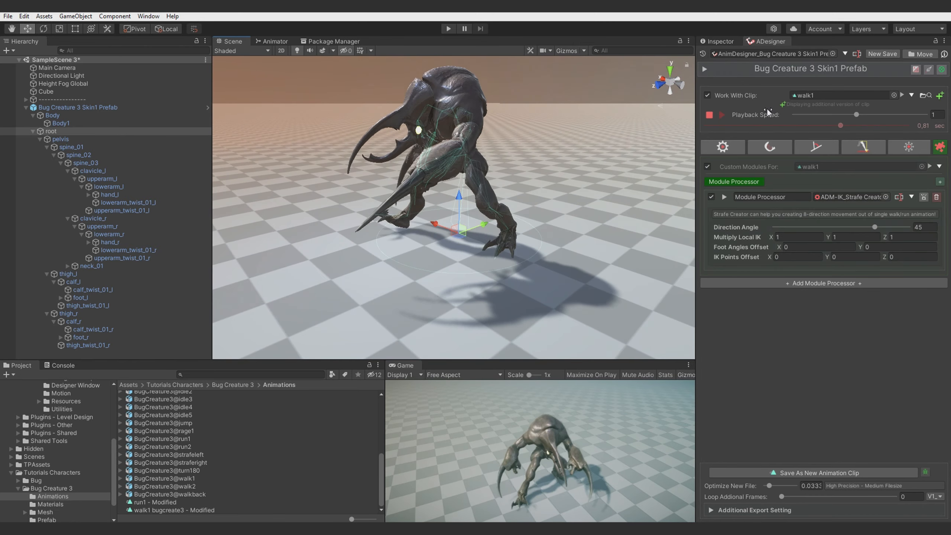
{"action": "left_click", "coordinate": [721, 116]}
{"action": "mouse_move", "coordinate": [741, 125]}
{"action": "left_mouse_down"}
{"action": "mouse_move", "coordinate": [680, 126]}
{"action": "mouse_move", "coordinate": [738, 130]}
{"action": "left_mouse_up"}
{"action": "right_click_drag", "start_coordinate": [412, 220], "coordinate": [472, 165]}
{"action": "key", "text": "w"}
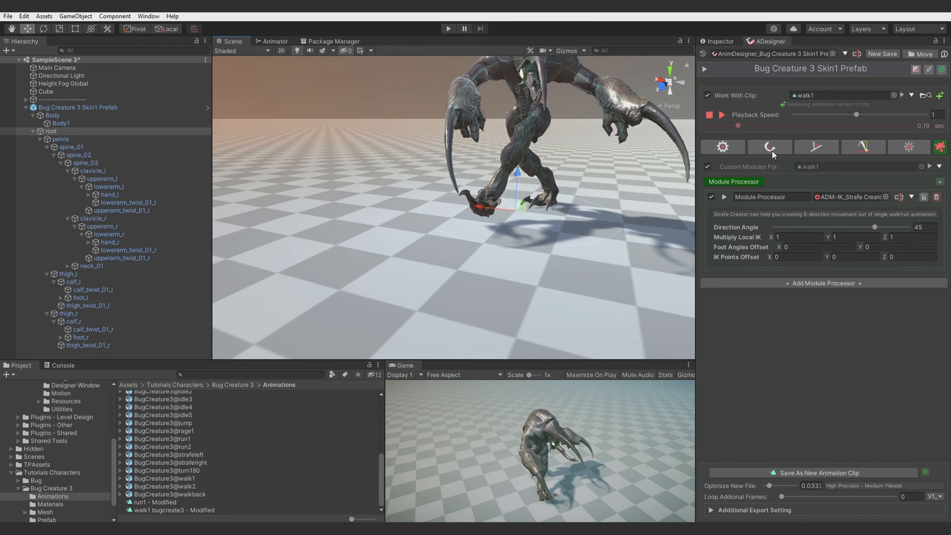
- Set the Pelvis Constant Y Offset to -0.01 and the Pelvis Y Offset to -0.04 in the clip's hips IK settings
{"action": "left_click", "coordinate": [864, 146]}
{"action": "scroll", "coordinate": [746, 411], "scroll_direction": "down", "scroll_amount": 4}
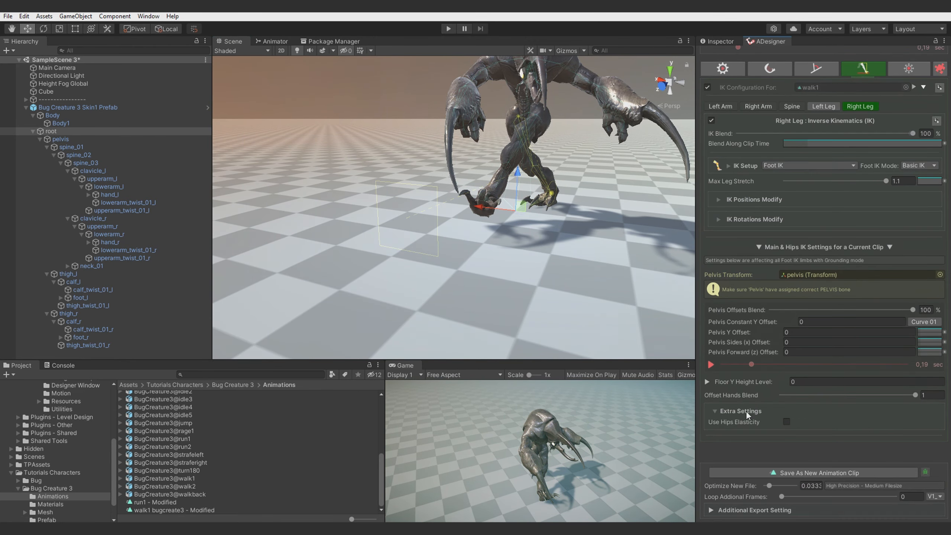
{"action": "type", "text": "1"}
{"action": "left_click", "coordinate": [810, 328]}
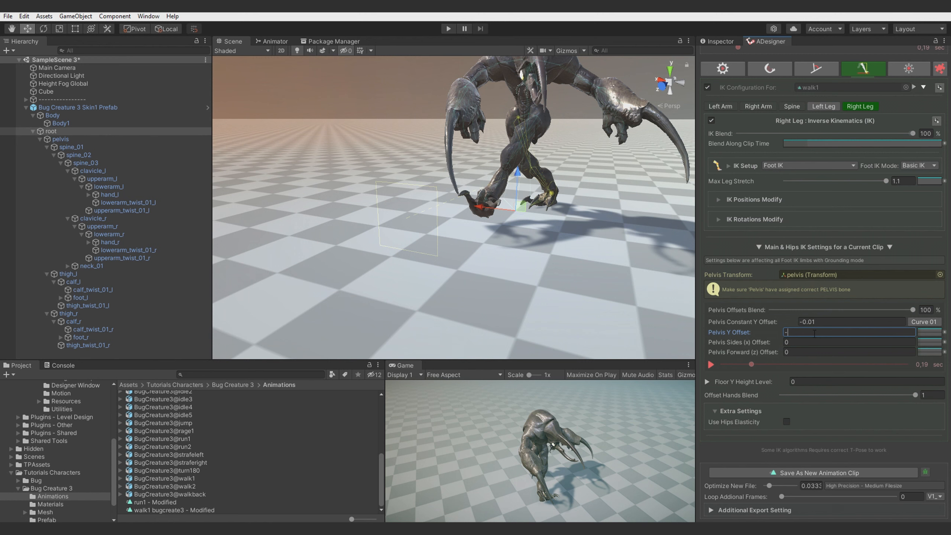
{"action": "type", "text": "-,04"}
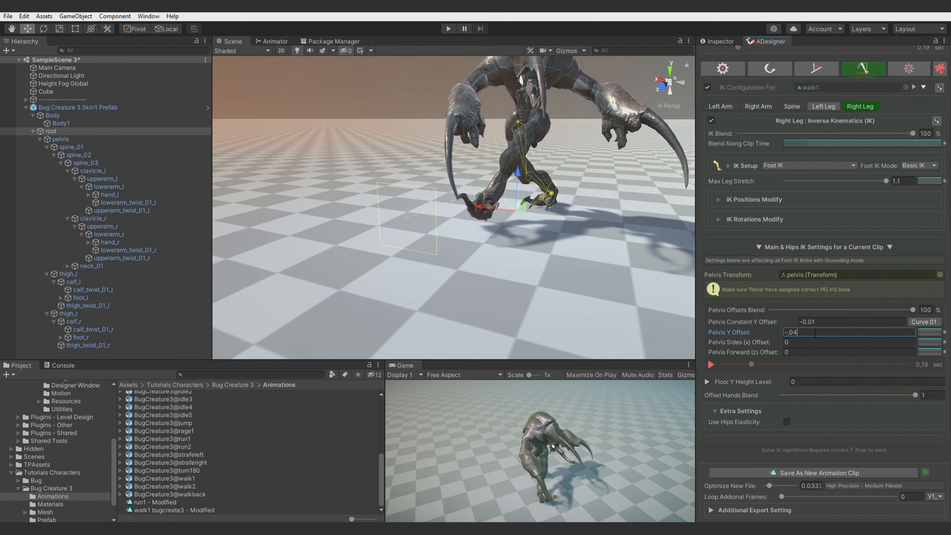
- Key the Pelvis Y Offset curve at the current time, lower its start to about 0.28, add a mid-clip key near 0, and lower its end
{"action": "right_click", "coordinate": [947, 334]}
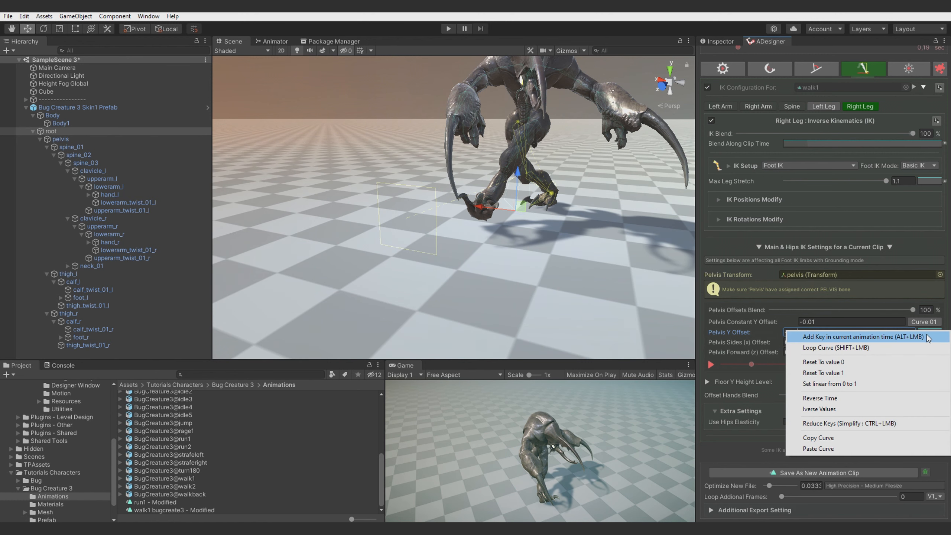
{"action": "left_click", "coordinate": [925, 334]}
{"action": "left_click_drag", "start_coordinate": [730, 356], "coordinate": [712, 385]}
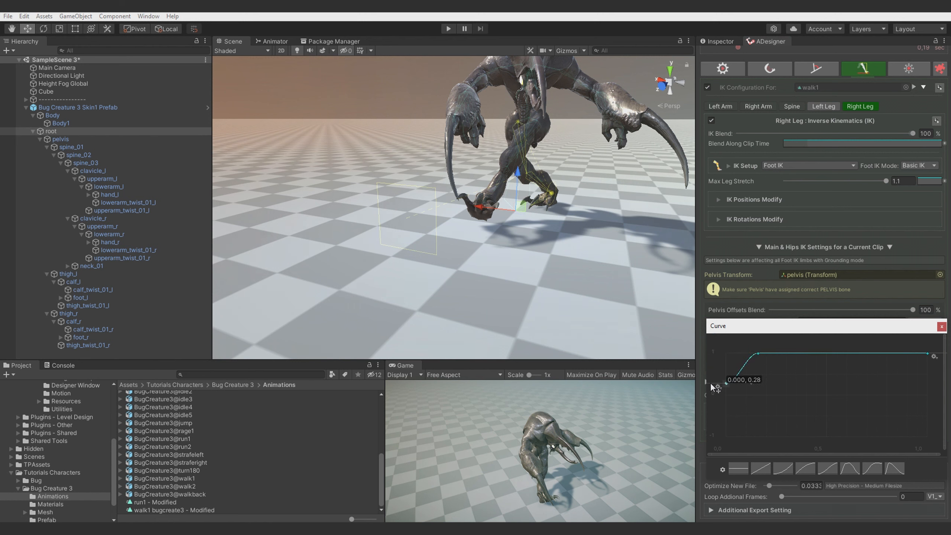
{"action": "double_click", "coordinate": [799, 353]}
{"action": "left_click_drag", "start_coordinate": [800, 353], "coordinate": [826, 396]}
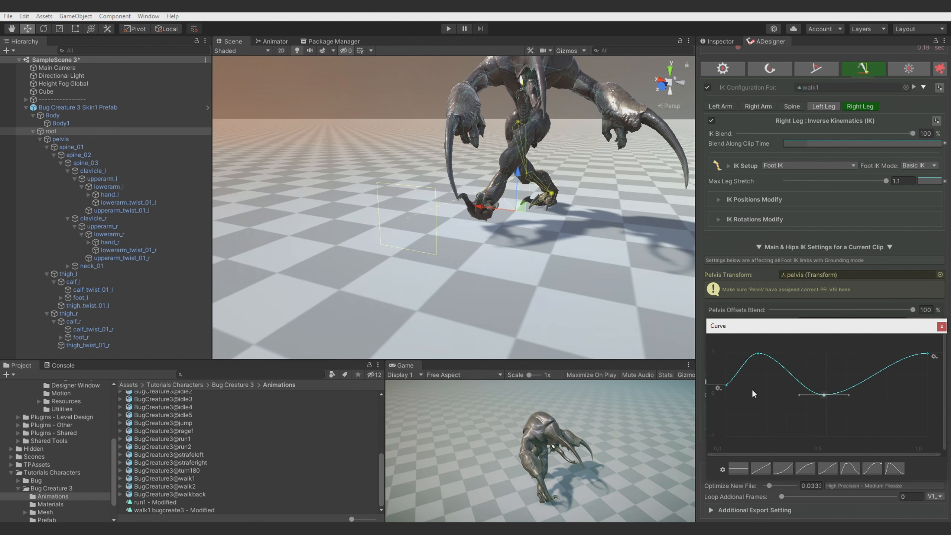
{"action": "left_click_drag", "start_coordinate": [927, 354], "coordinate": [928, 382]}
{"action": "left_click", "coordinate": [941, 327]}
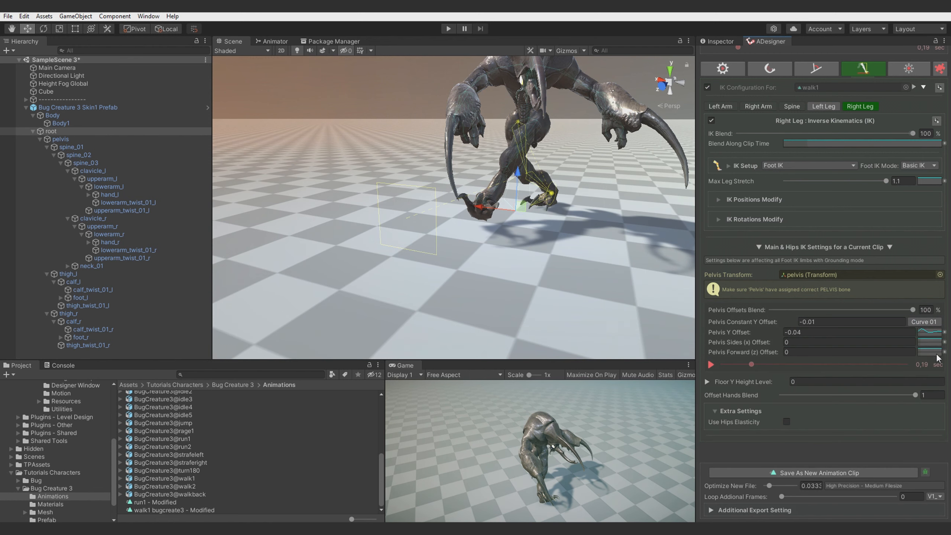
- Loop the Pelvis Y Offset curve and adjust the tangents at its start and end keys
{"action": "left_click", "coordinate": [944, 332]}
{"action": "left_click", "coordinate": [869, 348]}
{"action": "left_click", "coordinate": [925, 332]}
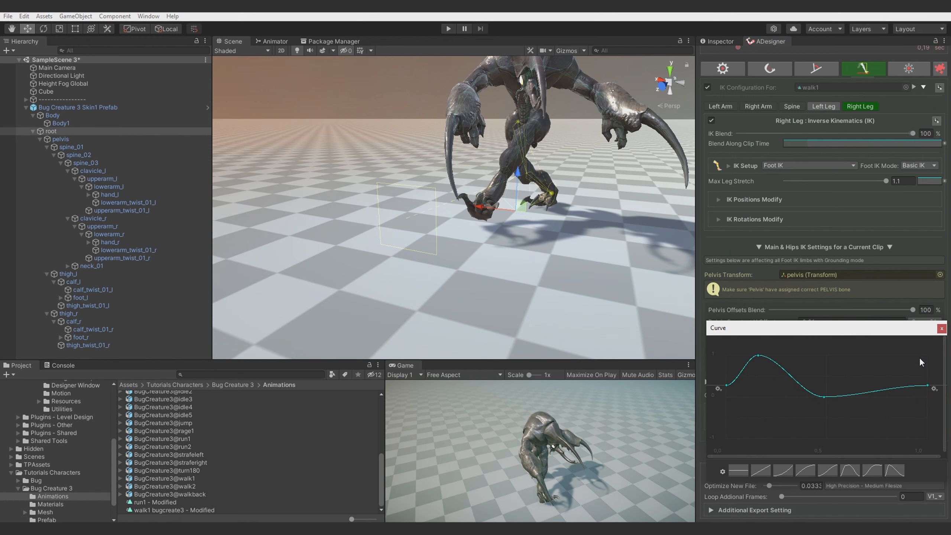
{"action": "left_click_drag", "start_coordinate": [905, 387], "coordinate": [905, 394]}
{"action": "left_click_drag", "start_coordinate": [747, 386], "coordinate": [748, 365]}
{"action": "left_click", "coordinate": [732, 273]}
{"action": "scroll", "coordinate": [753, 218], "scroll_direction": "up", "scroll_amount": 3}
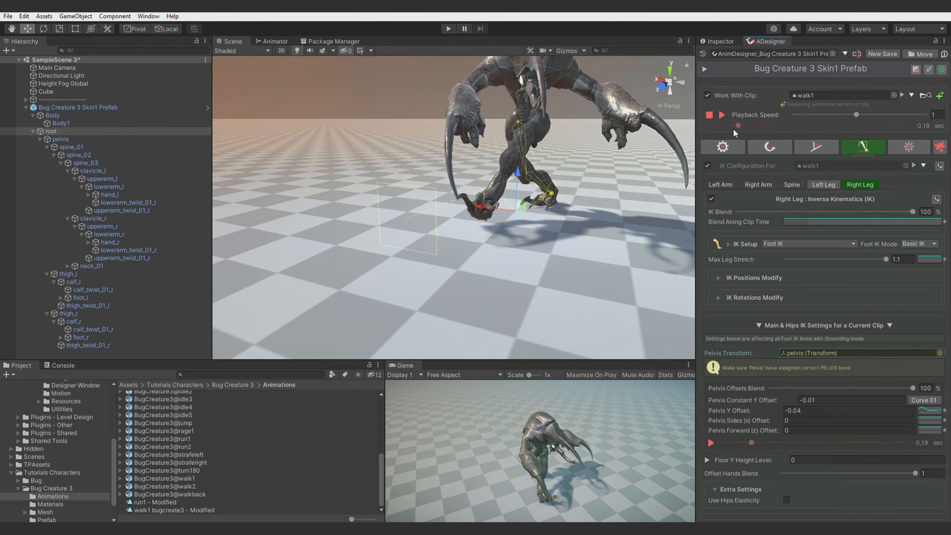
- Add a pelvis bone modifier at 0.22 sec with an additive Y rotation of 5.9, applied as Affect IK
{"action": "mouse_move", "coordinate": [738, 126]}
{"action": "left_mouse_down"}
{"action": "mouse_move", "coordinate": [714, 129]}
{"action": "mouse_move", "coordinate": [743, 139]}
{"action": "left_mouse_up"}
{"action": "left_click", "coordinate": [812, 148]}
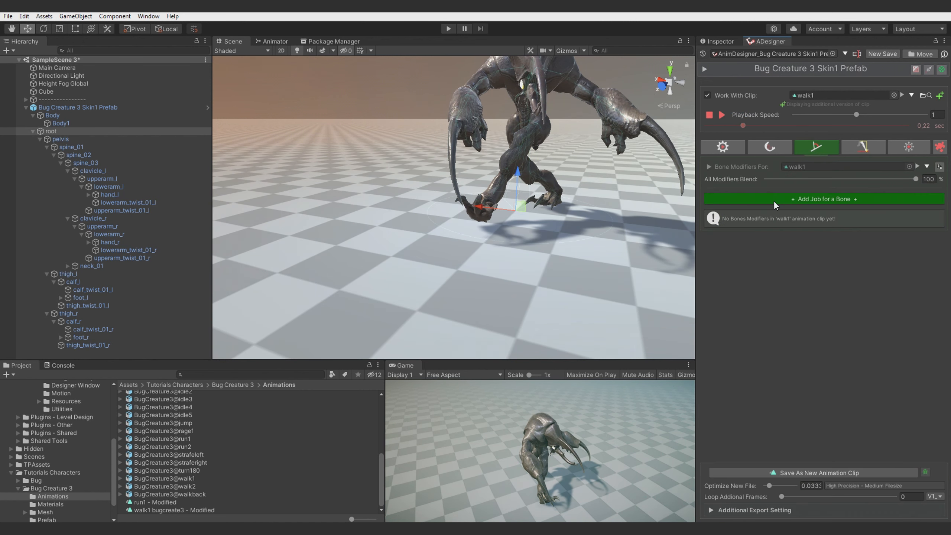
{"action": "left_click", "coordinate": [773, 199]}
{"action": "left_click", "coordinate": [731, 231]}
{"action": "left_click", "coordinate": [731, 230]}
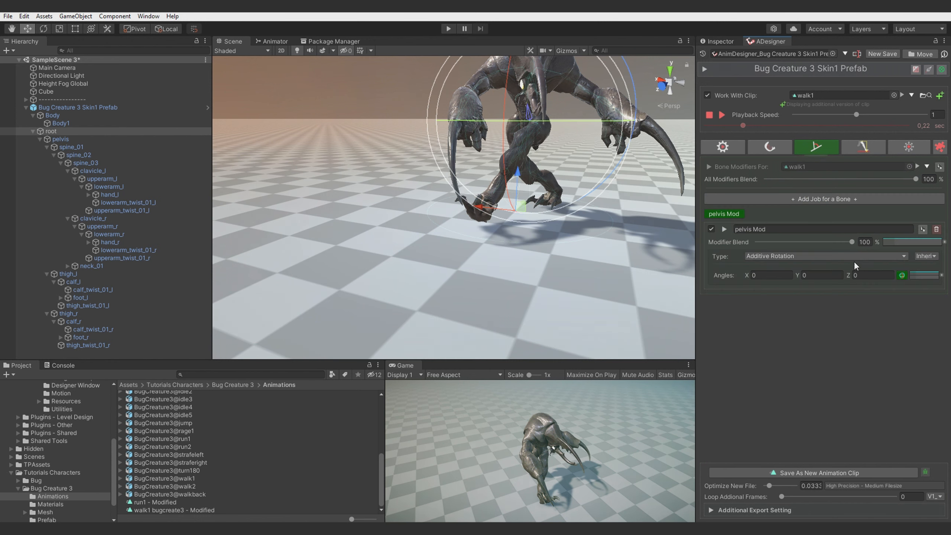
{"action": "left_click_drag", "start_coordinate": [800, 276], "coordinate": [898, 275]}
{"action": "left_click", "coordinate": [927, 256]}
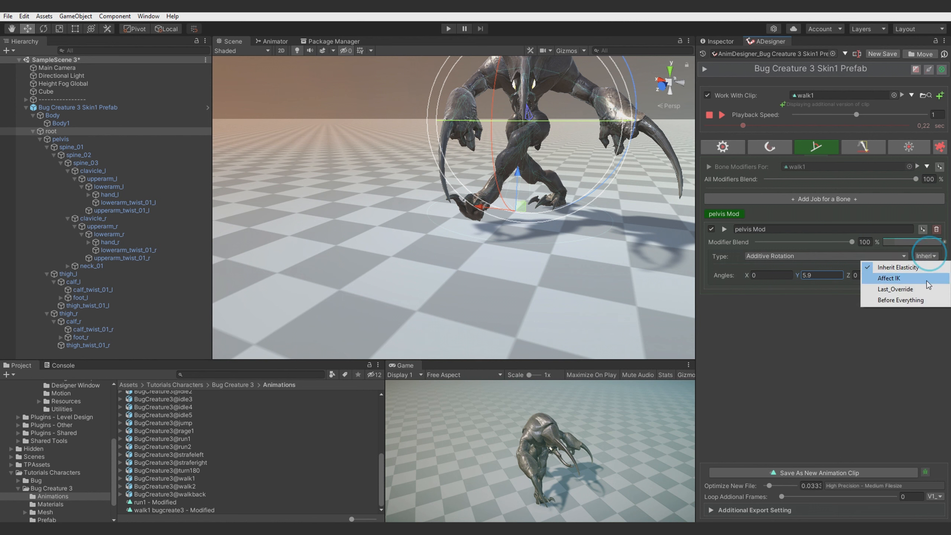
{"action": "left_click", "coordinate": [899, 279]}
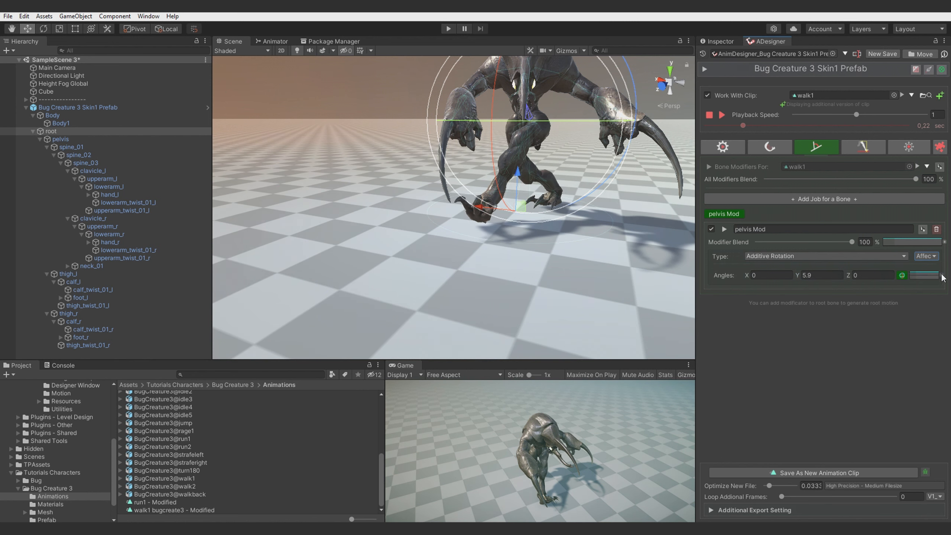
- Key the pelvis modifier's angle curve at the current time, lower its start key, move its end key down to mid-clip, and loop the curve
{"action": "right_click", "coordinate": [923, 272]}
{"action": "left_click", "coordinate": [925, 277]}
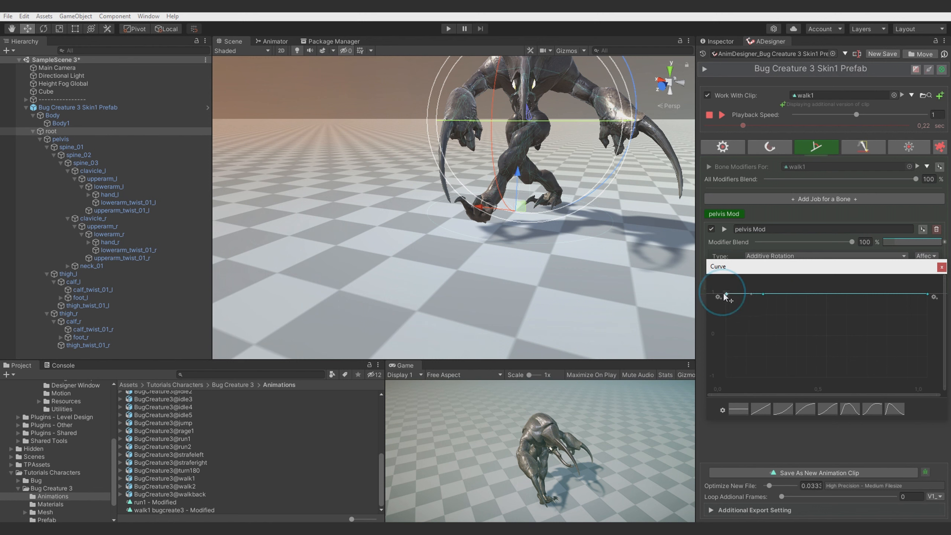
{"action": "left_click_drag", "start_coordinate": [726, 295], "coordinate": [733, 319]}
{"action": "left_click_drag", "start_coordinate": [928, 294], "coordinate": [831, 317]}
{"action": "left_click", "coordinate": [941, 267]}
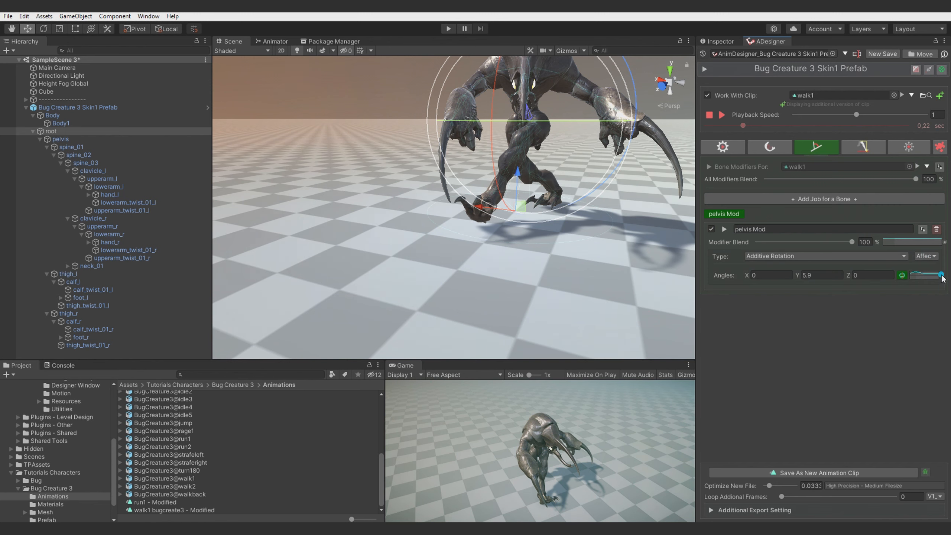
{"action": "right_click", "coordinate": [942, 277]}
{"action": "left_click", "coordinate": [840, 297]}
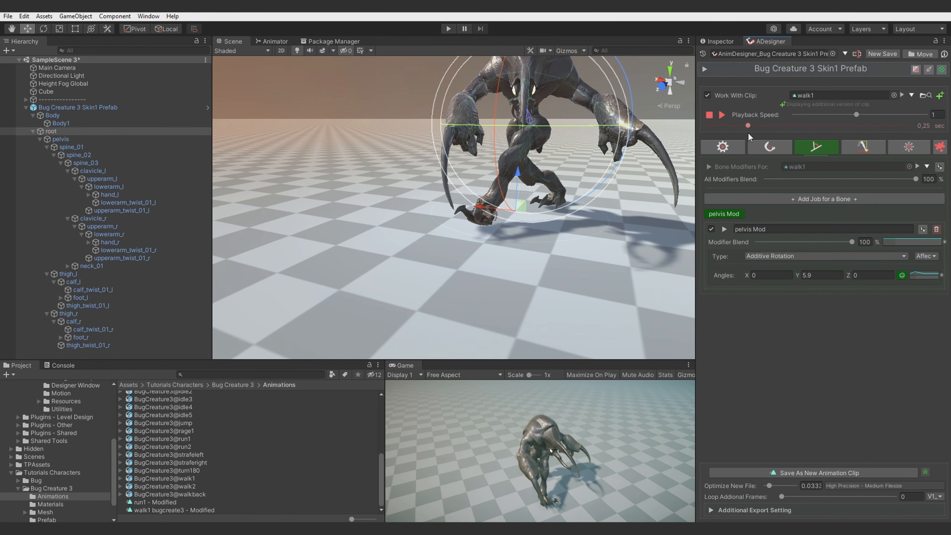
- Increase the pelvis modifier's Y angle to 6.87 and set the Pelvis Y Offset to -0.06
{"action": "mouse_move", "coordinate": [748, 132]}
{"action": "left_mouse_down"}
{"action": "mouse_move", "coordinate": [719, 136]}
{"action": "mouse_move", "coordinate": [739, 137]}
{"action": "left_mouse_up"}
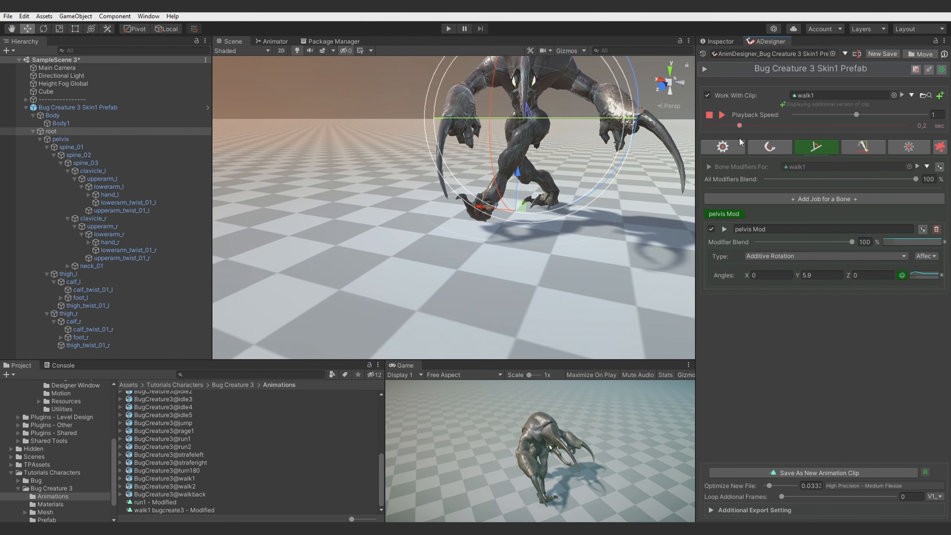
{"action": "left_click_drag", "start_coordinate": [800, 275], "coordinate": [816, 275]}
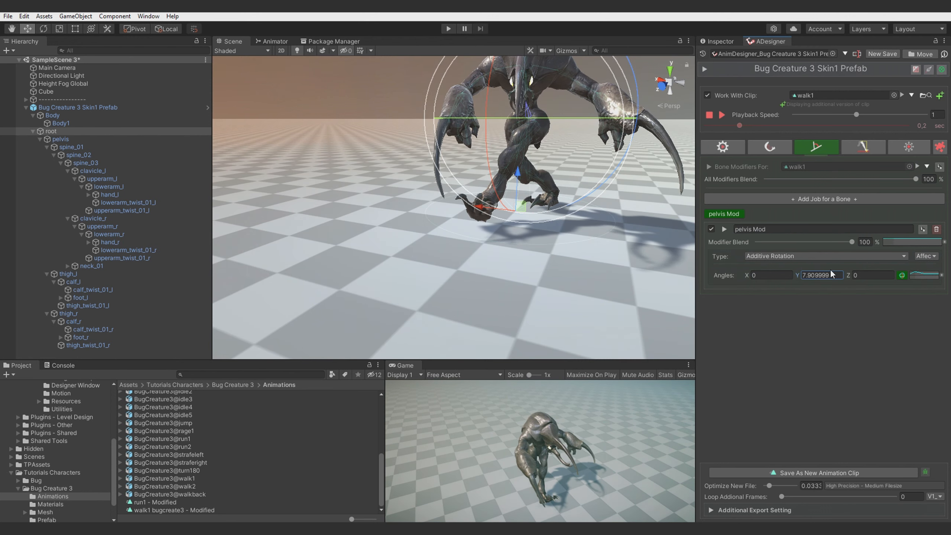
{"action": "left_click", "coordinate": [849, 149]}
{"action": "scroll", "coordinate": [828, 340], "scroll_direction": "down", "scroll_amount": 3}
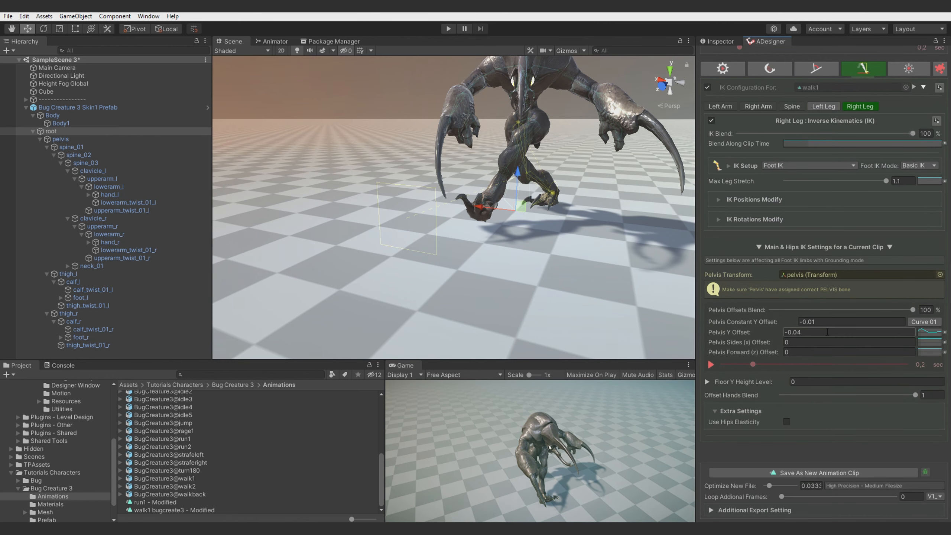
{"action": "type", "text": "6"}
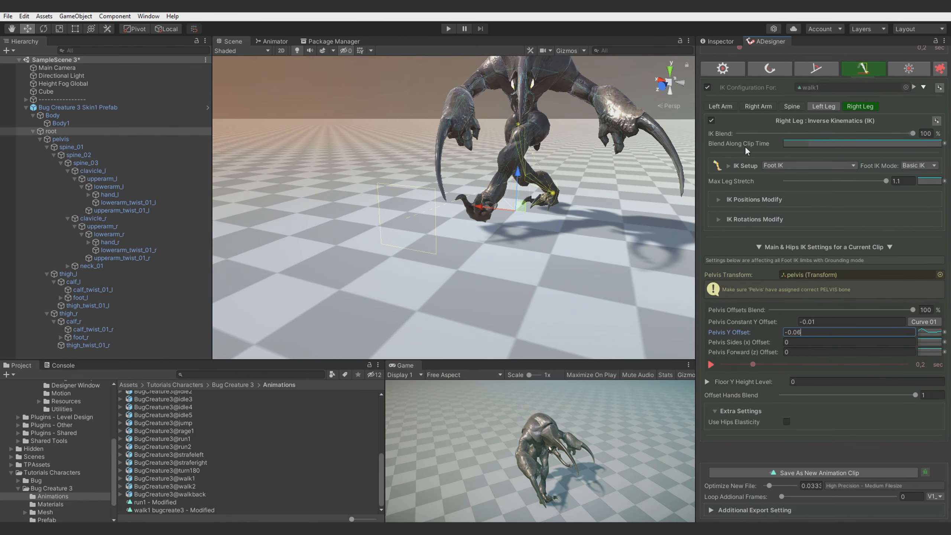
- Play through the walk1 strafe, and set the Strafe Creator's Foot Angles Offset Y to 20.04
{"action": "scroll", "coordinate": [744, 145], "scroll_direction": "up", "scroll_amount": 3}
{"action": "left_click_drag", "start_coordinate": [740, 126], "coordinate": [914, 127]}
{"action": "left_click", "coordinate": [722, 115]}
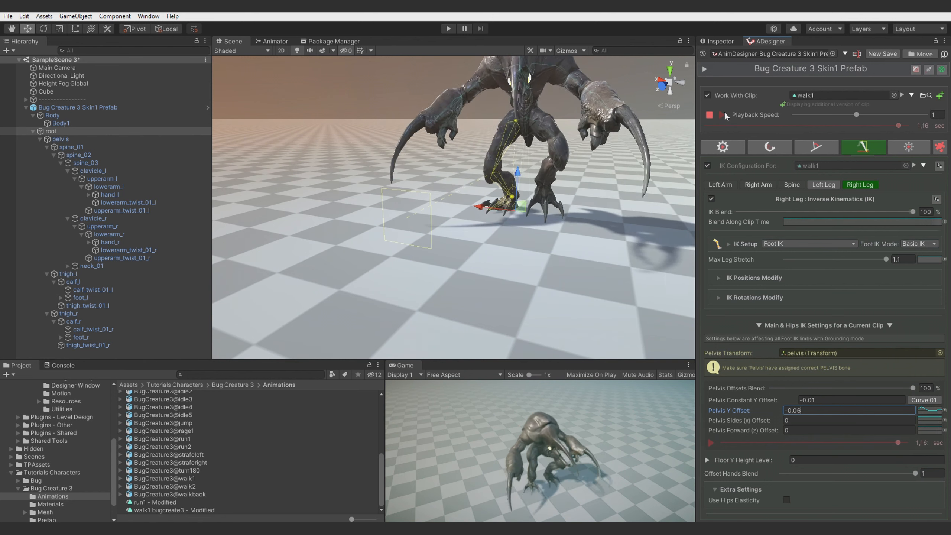
{"action": "left_click", "coordinate": [722, 115]}
{"action": "left_click", "coordinate": [935, 149]}
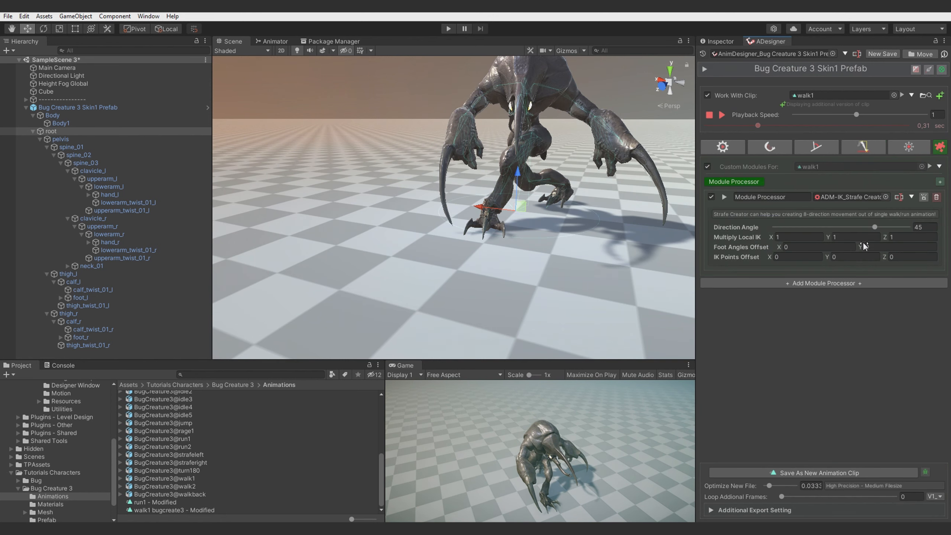
{"action": "left_click_drag", "start_coordinate": [860, 248], "coordinate": [899, 251]}
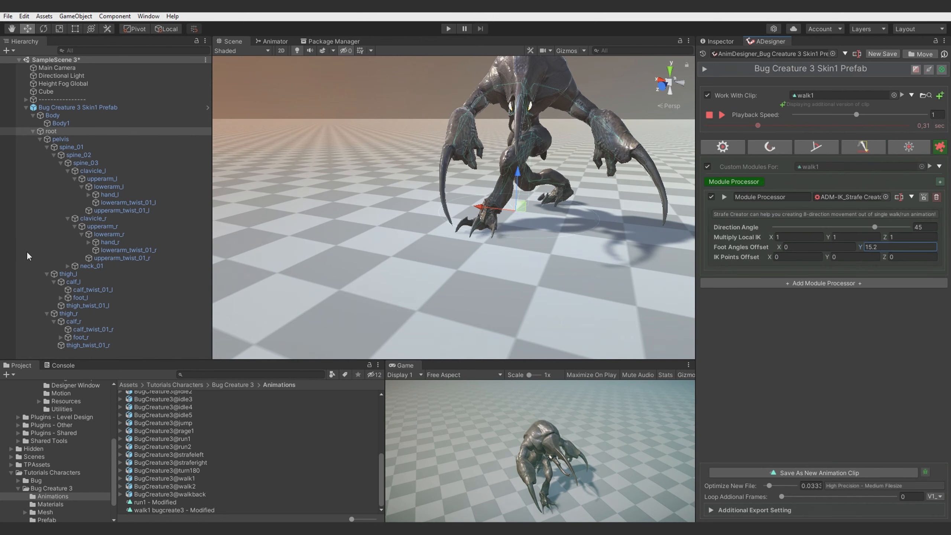
- Rename the current walk1 clip version to "Walk Right 45"
{"action": "left_click", "coordinate": [941, 95]}
{"action": "left_click", "coordinate": [835, 162]}
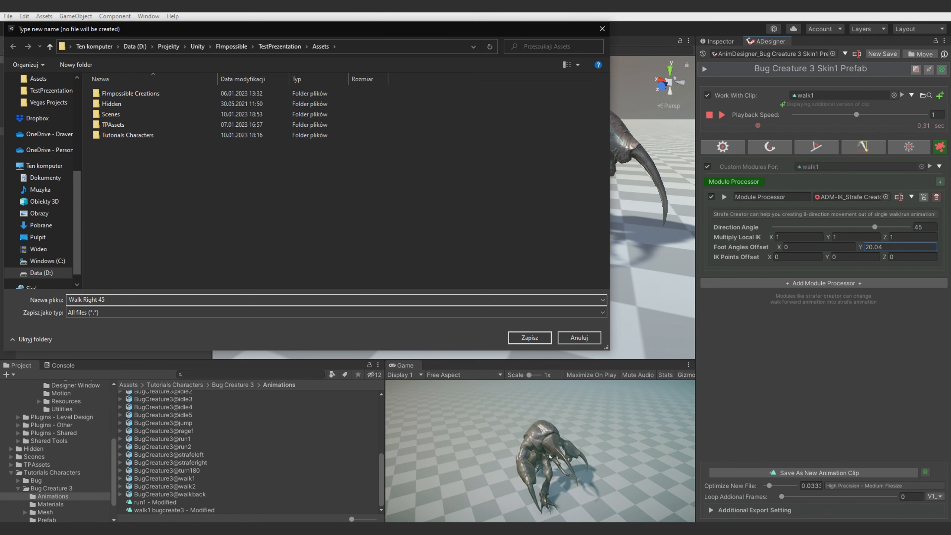
{"action": "key", "text": "Return"}
- Create another additional designer set for the walk1 clip and rename it as a left walk version
{"action": "left_click", "coordinate": [940, 95]}
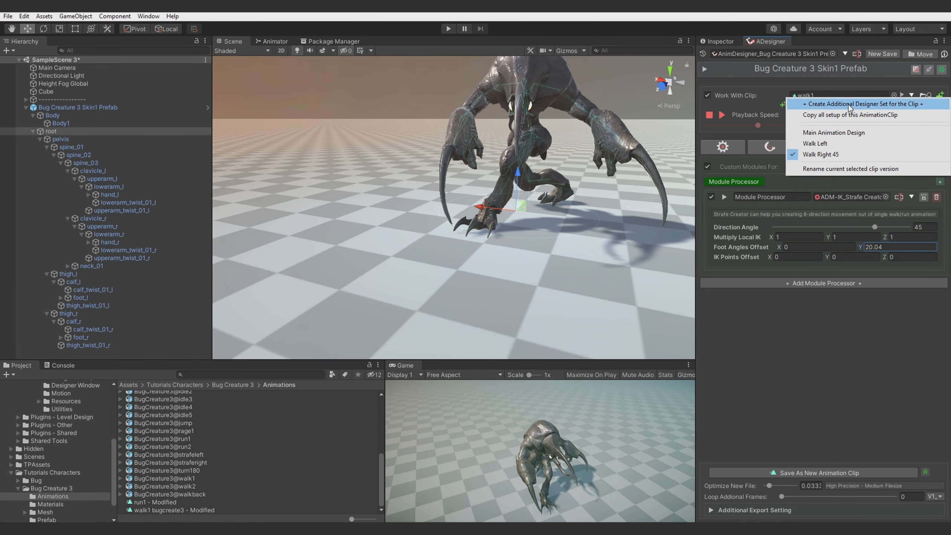
{"action": "left_click", "coordinate": [849, 104]}
{"action": "left_click", "coordinate": [940, 95]}
{"action": "left_click", "coordinate": [822, 178]}
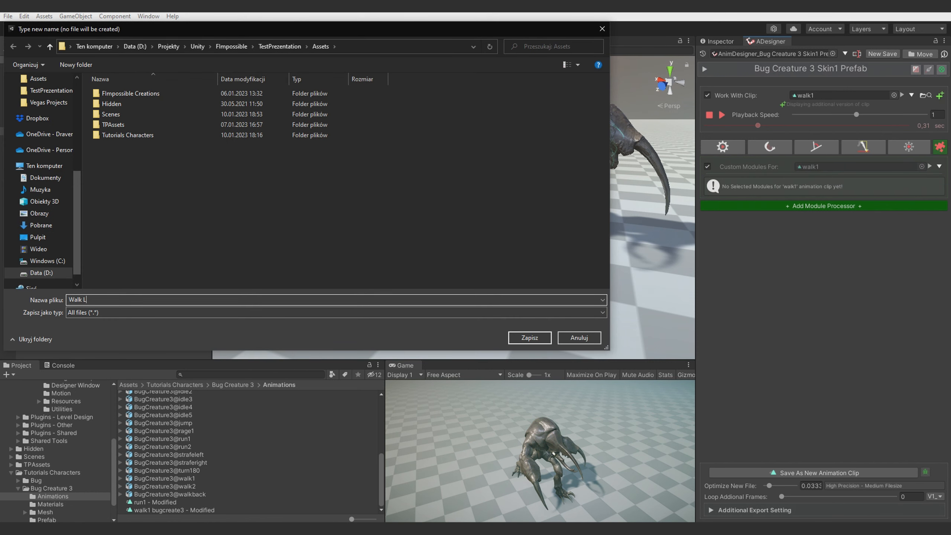
{"action": "key", "text": "Return"}
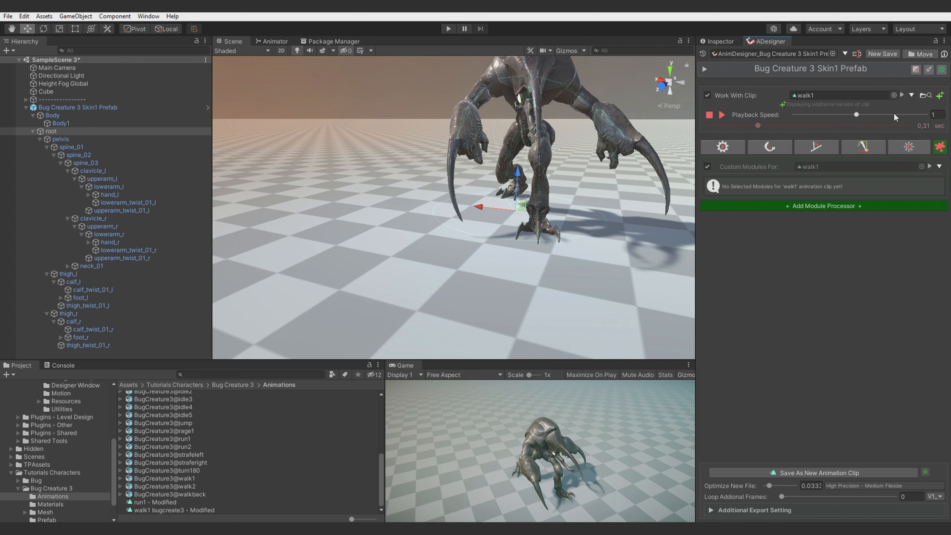
- Copy the full setup from Walk Right 45 into the new version and set the pelvis modifier's Y angle to -7
{"action": "left_click", "coordinate": [940, 96]}
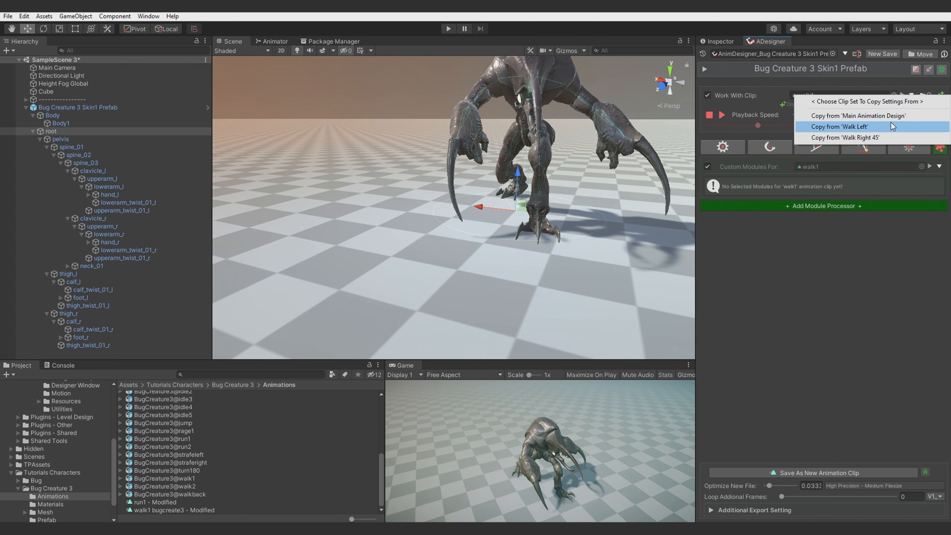
{"action": "left_click", "coordinate": [862, 137]}
{"action": "left_click", "coordinate": [770, 147]}
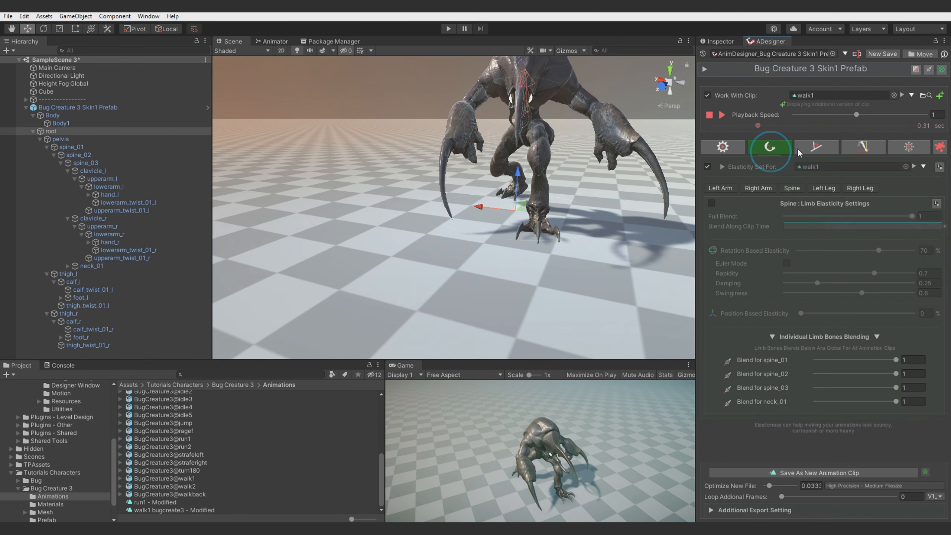
{"action": "left_click", "coordinate": [813, 148]}
{"action": "left_click", "coordinate": [818, 275]}
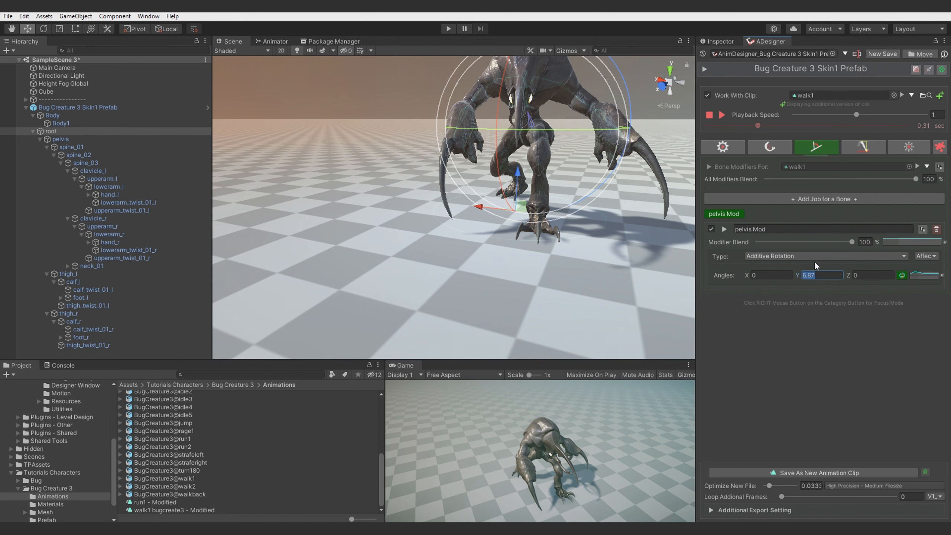
{"action": "type", "text": "-7"}
- Shift all keys of the pelvis modifier's angle curve forward in time by almost half the clip length
{"action": "left_click", "coordinate": [924, 275]}
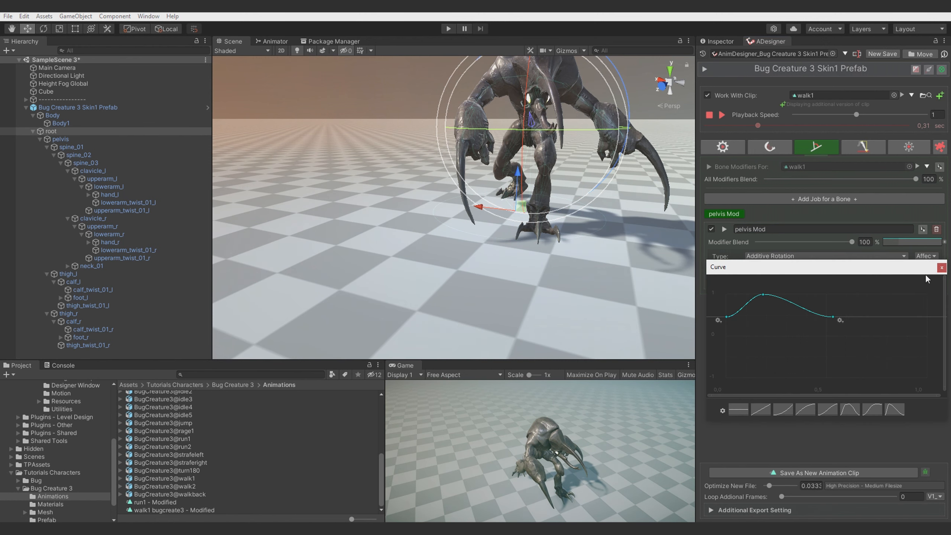
{"action": "left_click_drag", "start_coordinate": [860, 340], "coordinate": [728, 282]}
{"action": "left_click_drag", "start_coordinate": [760, 309], "coordinate": [853, 312]}
{"action": "left_click", "coordinate": [941, 268]}
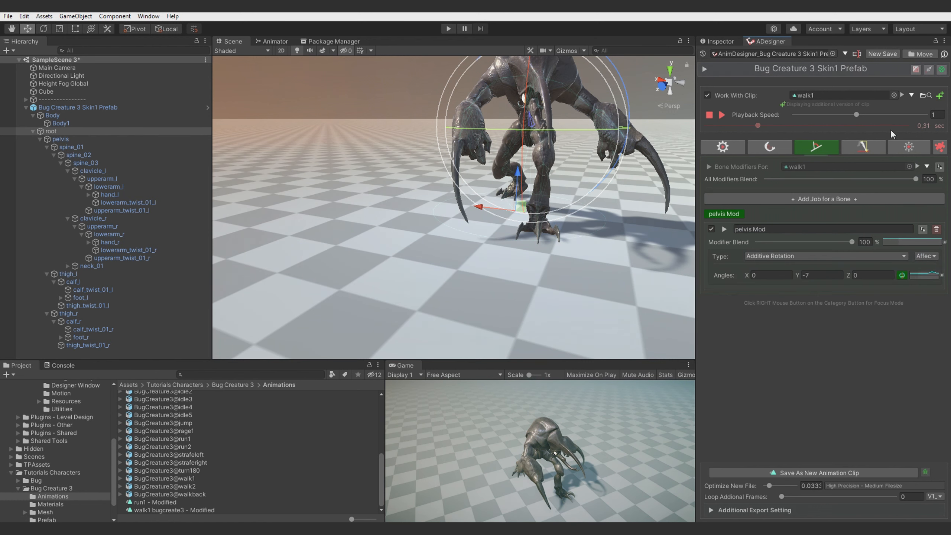
- Set the left walk version's Pelvis Constant Y Offset to -0.02
{"action": "left_click", "coordinate": [877, 148]}
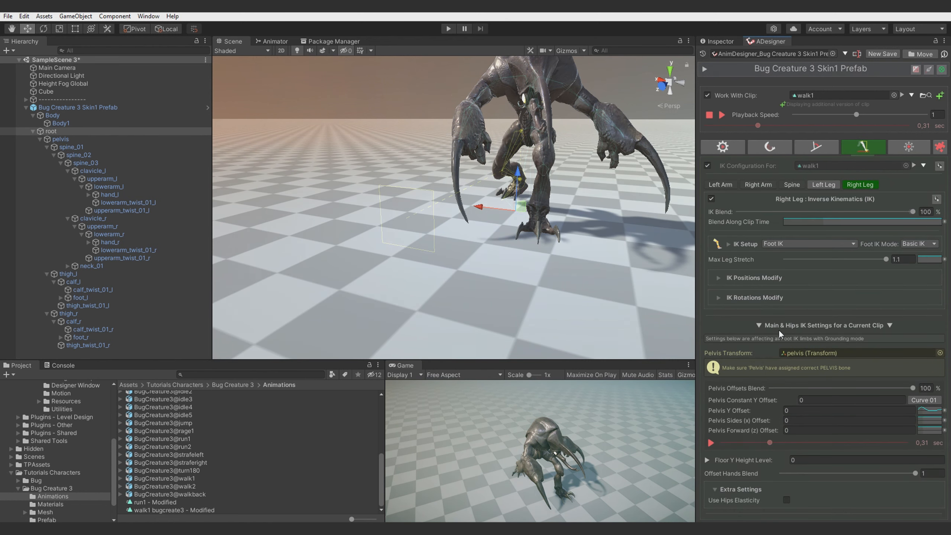
{"action": "scroll", "coordinate": [779, 329], "scroll_direction": "down", "scroll_amount": 5}
{"action": "left_click", "coordinate": [801, 321]}
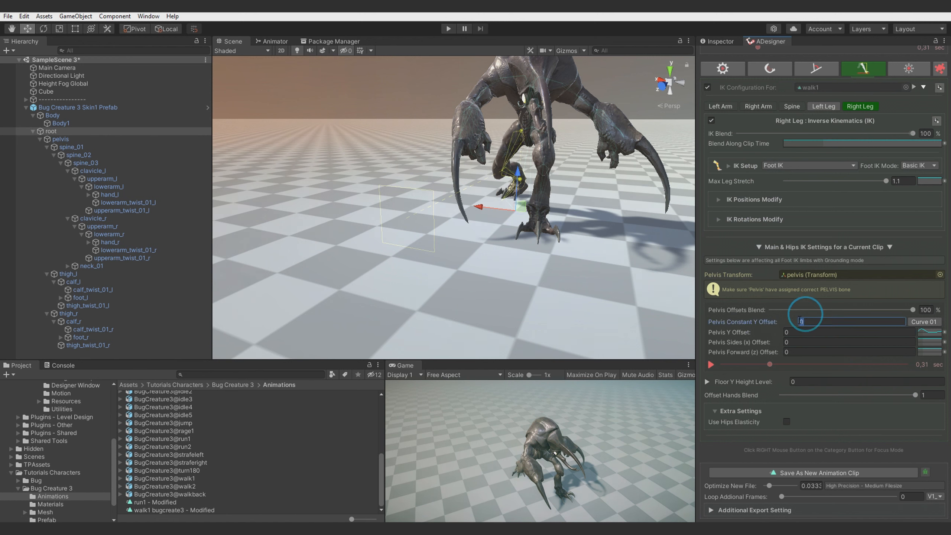
{"action": "type", "text": "-,0"}
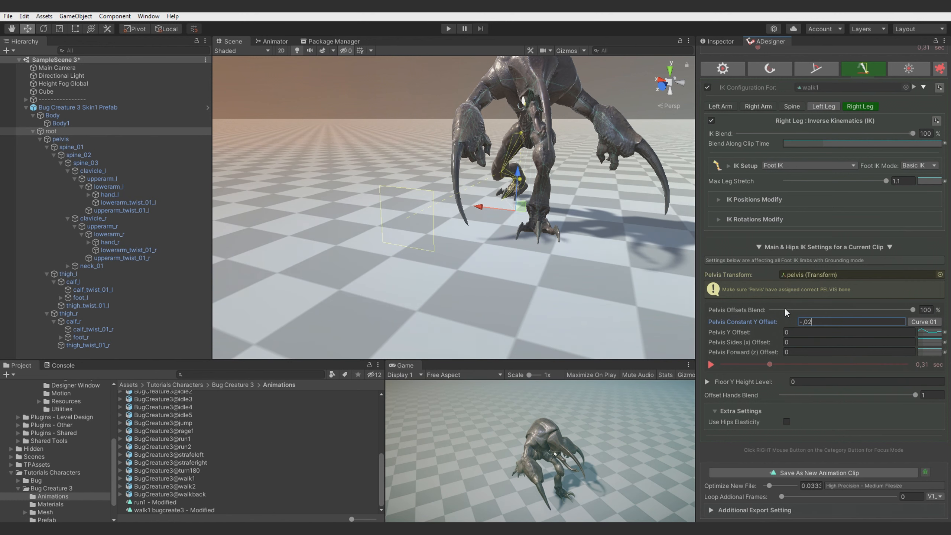
- Complete the Pelvis Constant Y Offset as -0.02 and set the Pelvis Y Offset to -0.04
{"action": "type", "text": "2"}
{"action": "key", "text": "Tab"}
{"action": "type", "text": "-0.04"}
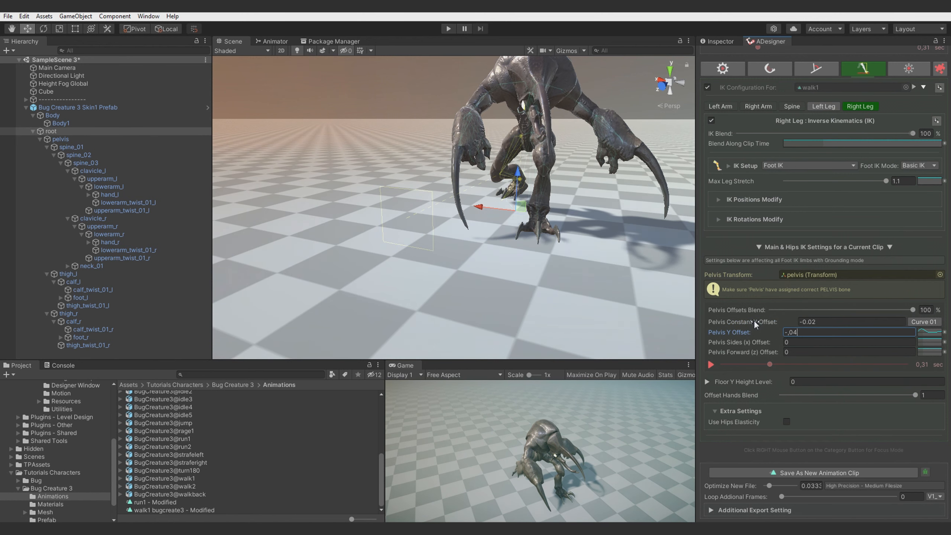
- Shift the Pelvis Y Offset curve's main keys later by almost half the clip, remove the original end key and lower the start key
{"action": "left_click", "coordinate": [929, 337]}
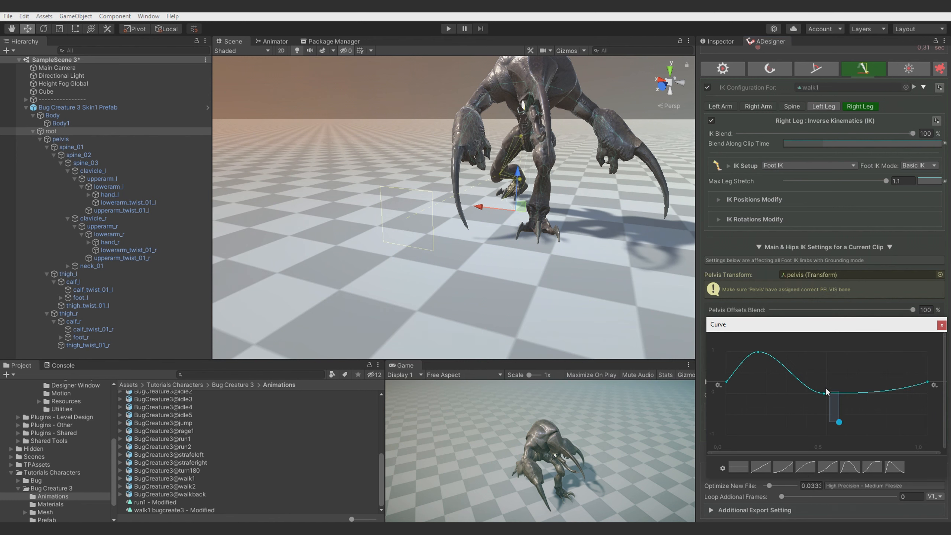
{"action": "left_click_drag", "start_coordinate": [826, 392], "coordinate": [710, 363]}
{"action": "left_click_drag", "start_coordinate": [797, 384], "coordinate": [887, 384]}
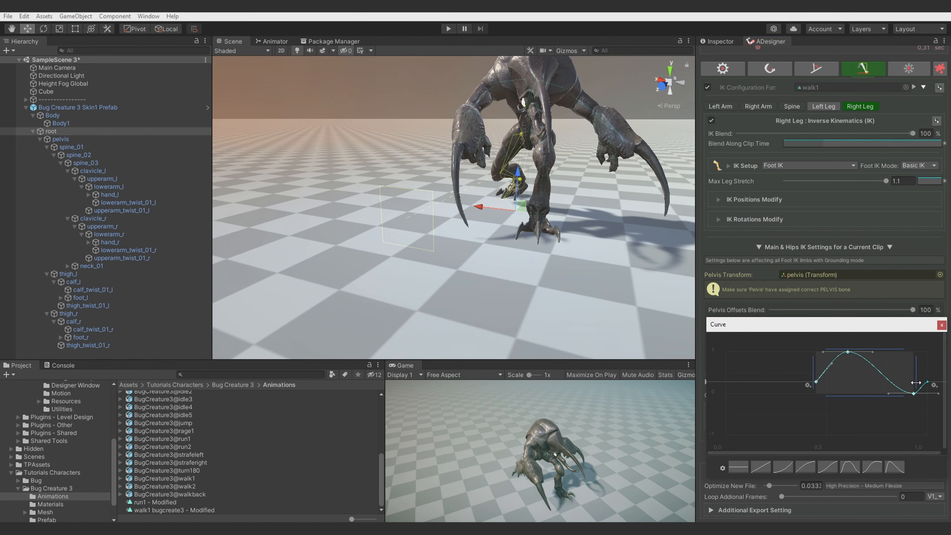
{"action": "left_click", "coordinate": [927, 383]}
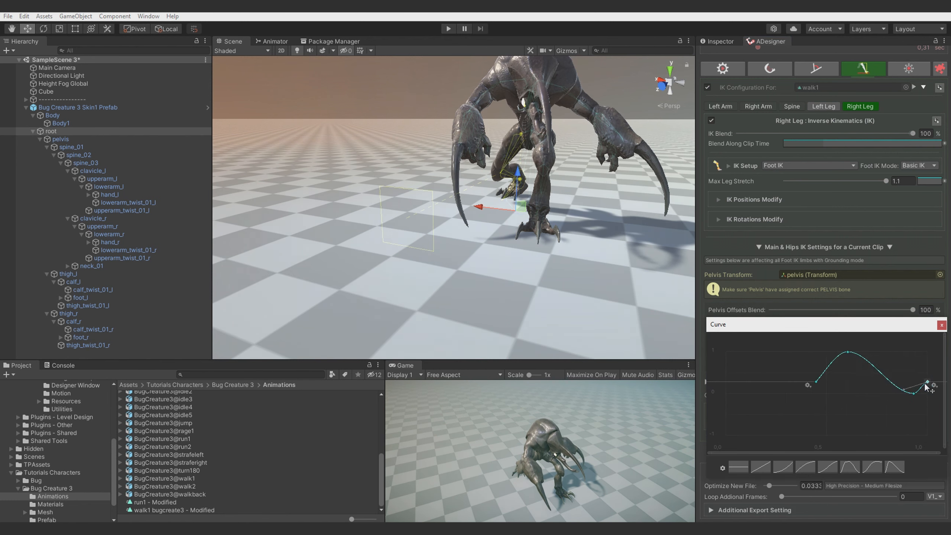
{"action": "double_click", "coordinate": [777, 395]}
{"action": "key", "text": "ctrl+z"}
{"action": "left_click_drag", "start_coordinate": [816, 383], "coordinate": [794, 398]}
{"action": "left_click_drag", "start_coordinate": [756, 421], "coordinate": [918, 348]}
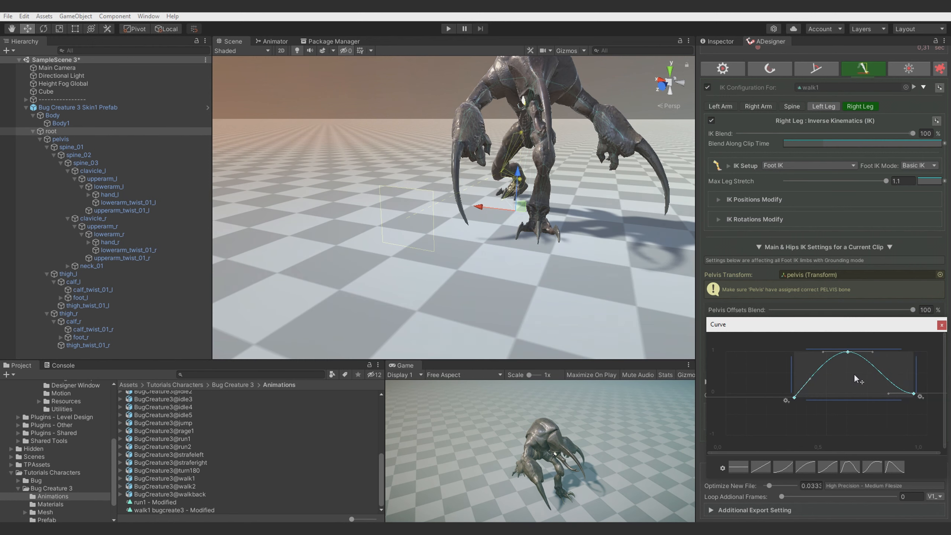
- Move the Pelvis Y Offset curve's bump to the clip's end, compress it into roughly the last two fifths, and check the pose
{"action": "left_click_drag", "start_coordinate": [854, 375], "coordinate": [869, 374]}
{"action": "left_click_drag", "start_coordinate": [806, 376], "coordinate": [841, 394]}
{"action": "left_click", "coordinate": [850, 406]}
{"action": "right_click", "coordinate": [841, 393]}
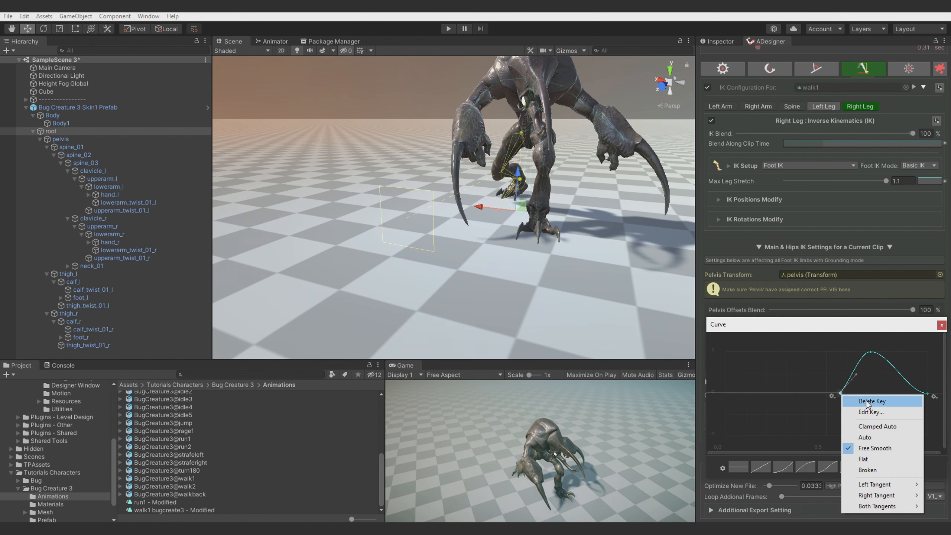
{"action": "left_click", "coordinate": [867, 402]}
{"action": "left_click", "coordinate": [940, 326]}
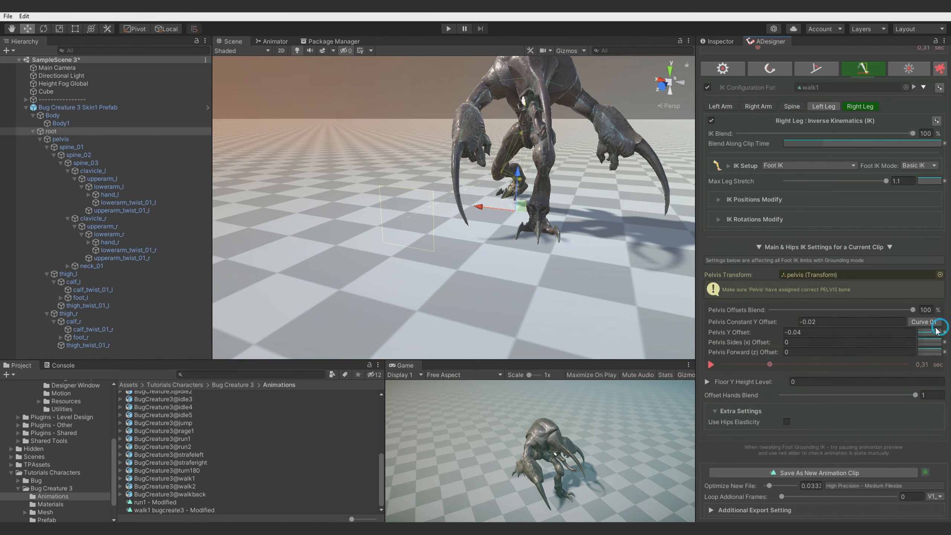
{"action": "mouse_move", "coordinate": [769, 364]}
{"action": "left_mouse_down"}
{"action": "mouse_move", "coordinate": [742, 363]}
{"action": "mouse_move", "coordinate": [763, 366]}
{"action": "left_mouse_up"}
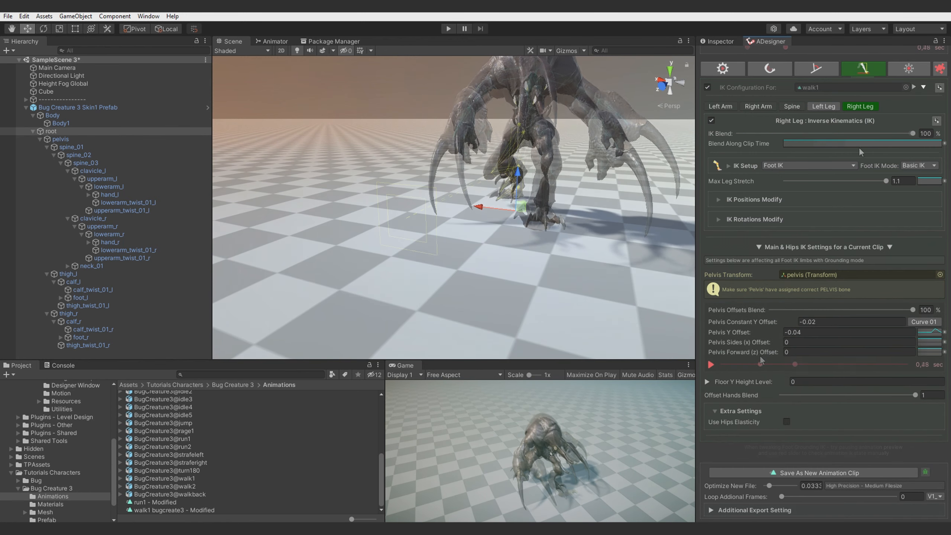
- Add a custom module processor using the IK Strafe Creator module and set its Direction Angle to -45
{"action": "scroll", "coordinate": [760, 357], "scroll_direction": "up", "scroll_amount": 3}
{"action": "left_click", "coordinate": [940, 147]}
{"action": "left_click", "coordinate": [810, 207]}
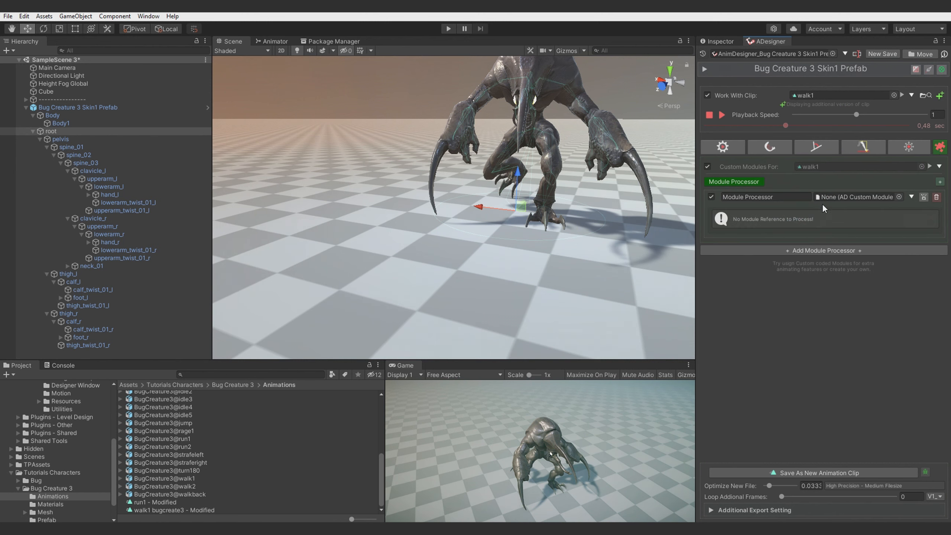
{"action": "left_click", "coordinate": [911, 193]}
{"action": "mouse_move", "coordinate": [862, 240]}
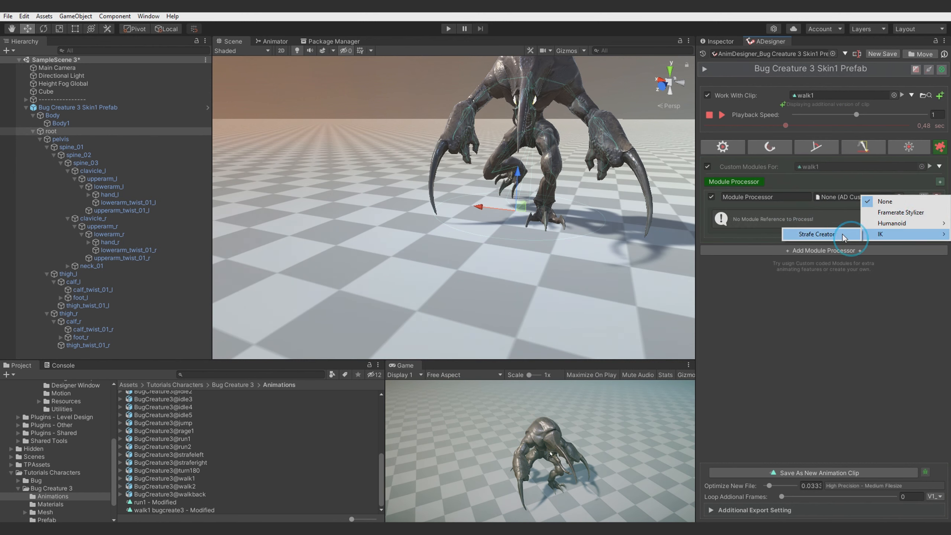
{"action": "left_click", "coordinate": [813, 232]}
{"action": "left_click", "coordinate": [927, 227]}
{"action": "type", "text": "-45"}
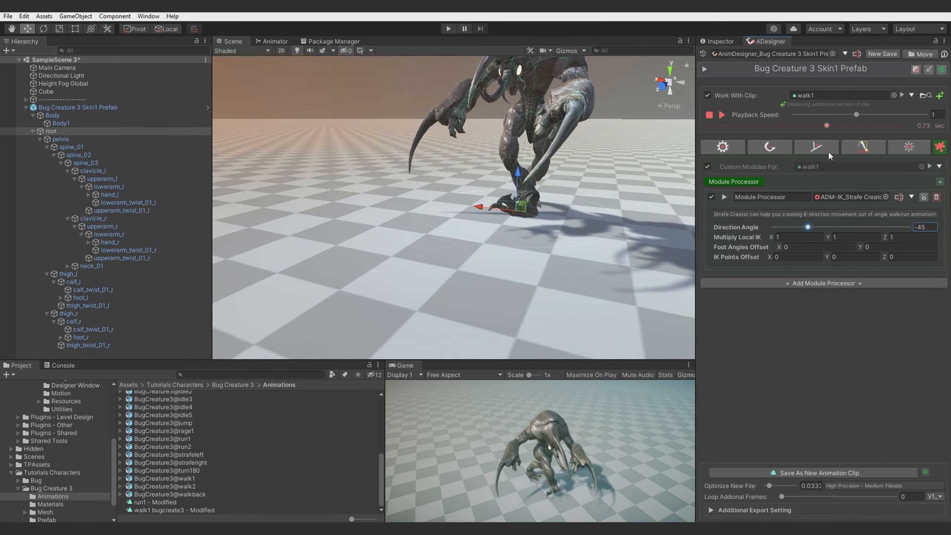
- Preview the strafe animation and set the Strafe Creator's Foot Angles Offset Y to -30.32
{"action": "left_click", "coordinate": [729, 115]}
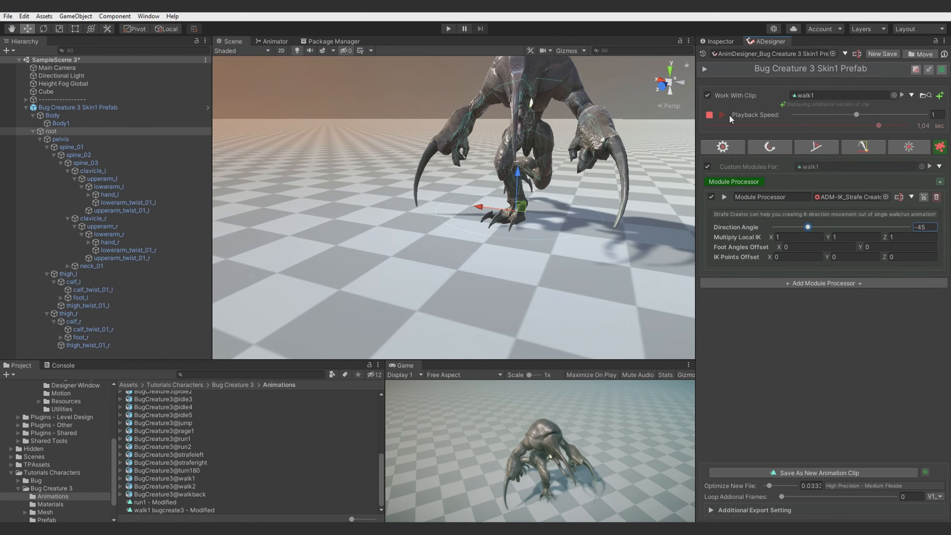
{"action": "left_click", "coordinate": [859, 244]}
{"action": "left_click_drag", "start_coordinate": [859, 245], "coordinate": [474, 216]}
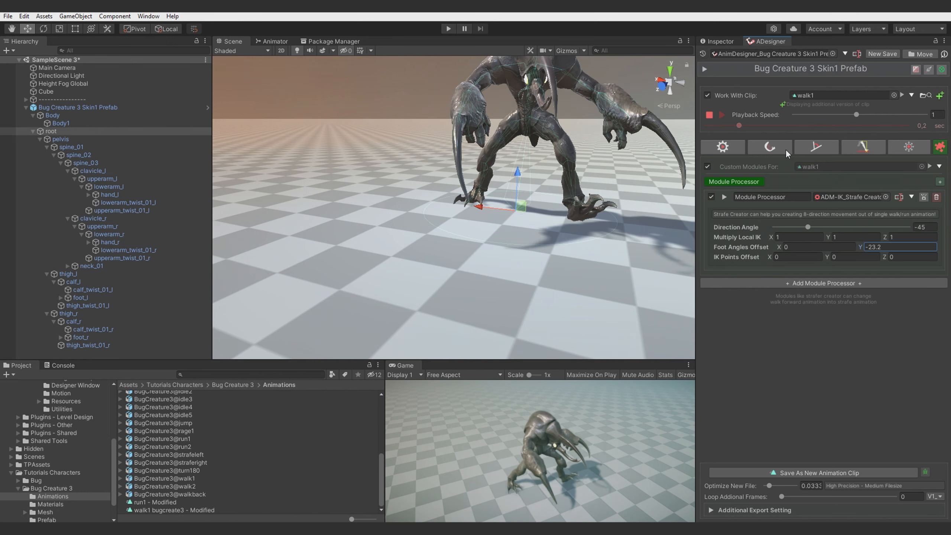
{"action": "left_click_drag", "start_coordinate": [860, 247], "coordinate": [740, 241]}
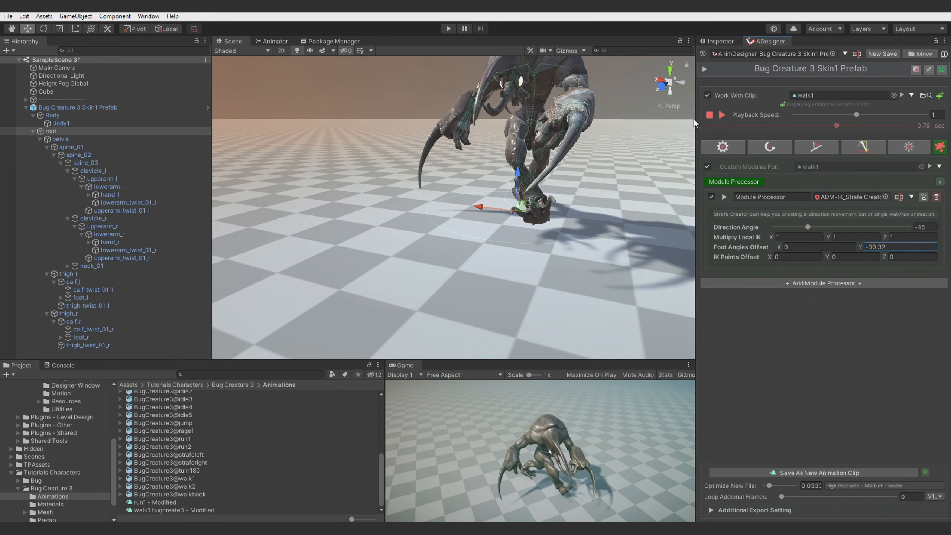
- Create another additional designer set for the walk1 clip and rename that version Walk Back
{"action": "left_click", "coordinate": [940, 95]}
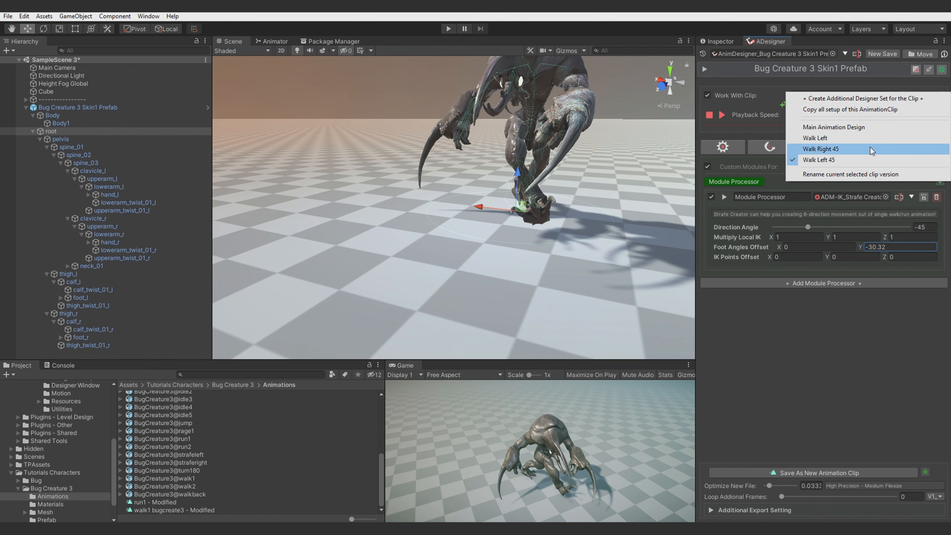
{"action": "left_click", "coordinate": [845, 99]}
{"action": "left_click", "coordinate": [940, 95]}
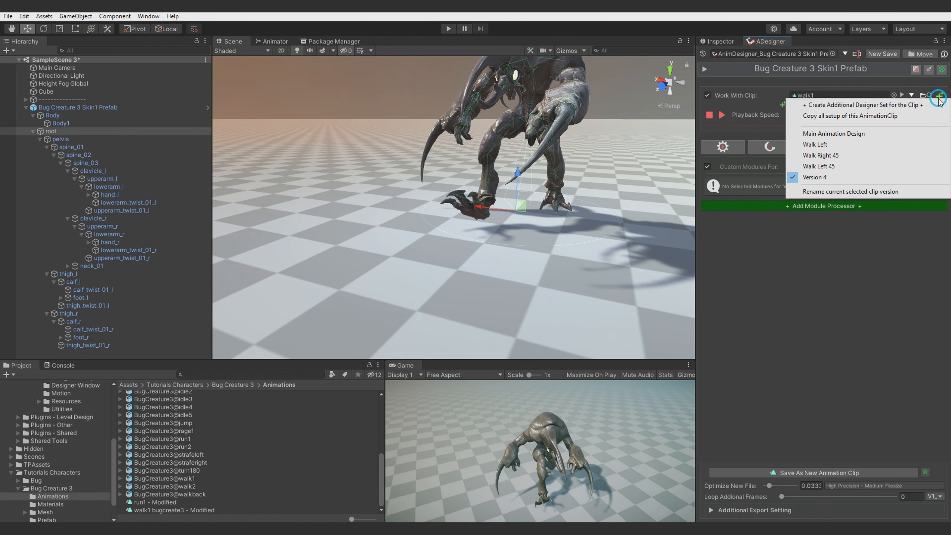
{"action": "left_click", "coordinate": [837, 191]}
{"action": "type", "text": "Walk "}
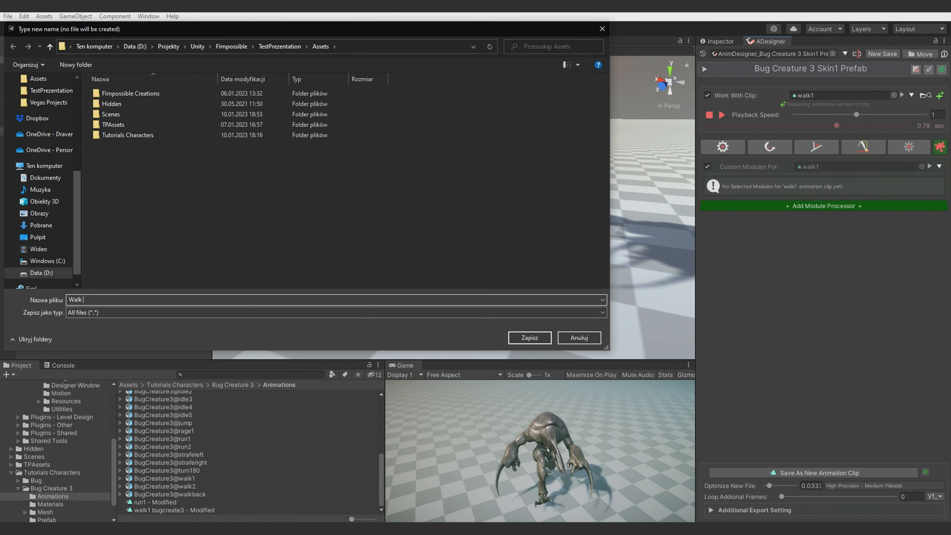
{"action": "type", "text": "Back"}
{"action": "key", "text": "Return"}
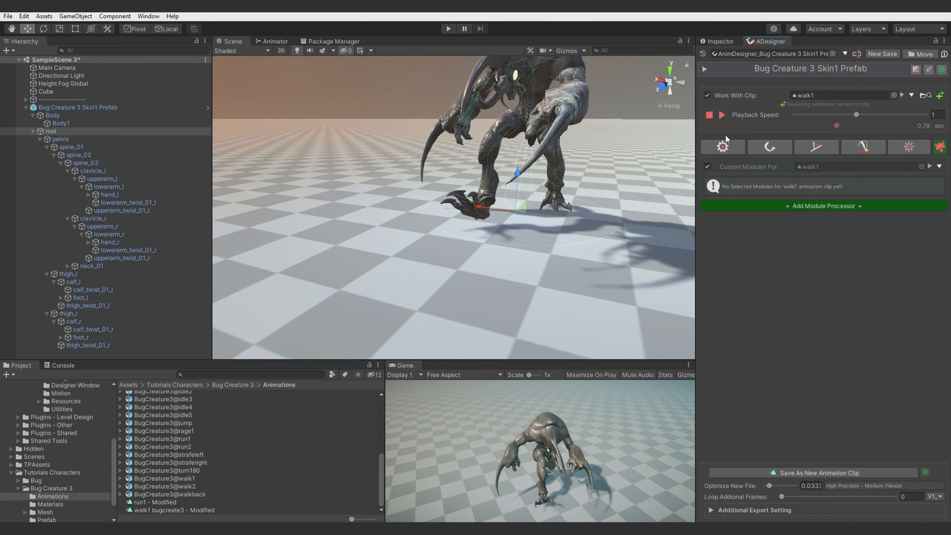
- Show the additional clip settings for walk1 in the armature setup and reset the animation preview to its start
{"action": "left_click", "coordinate": [718, 147]}
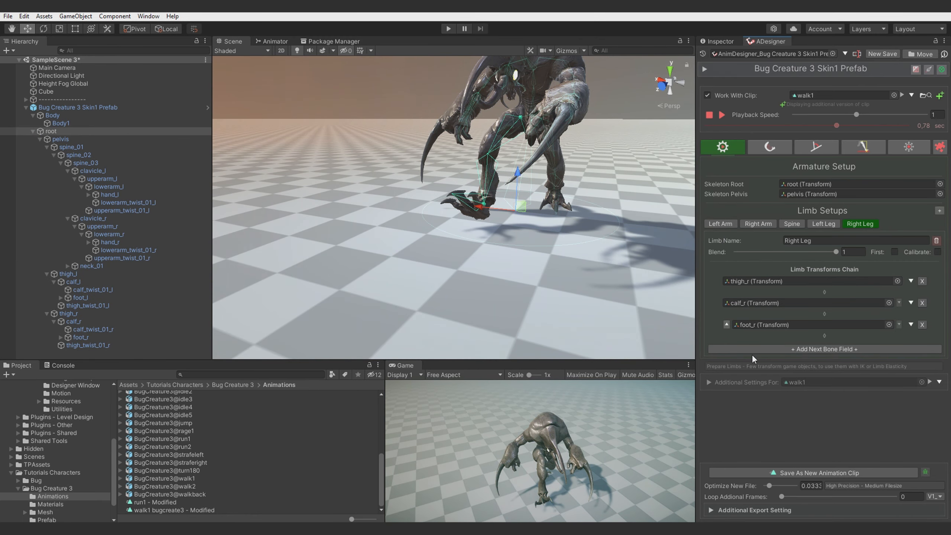
{"action": "left_click", "coordinate": [729, 383]}
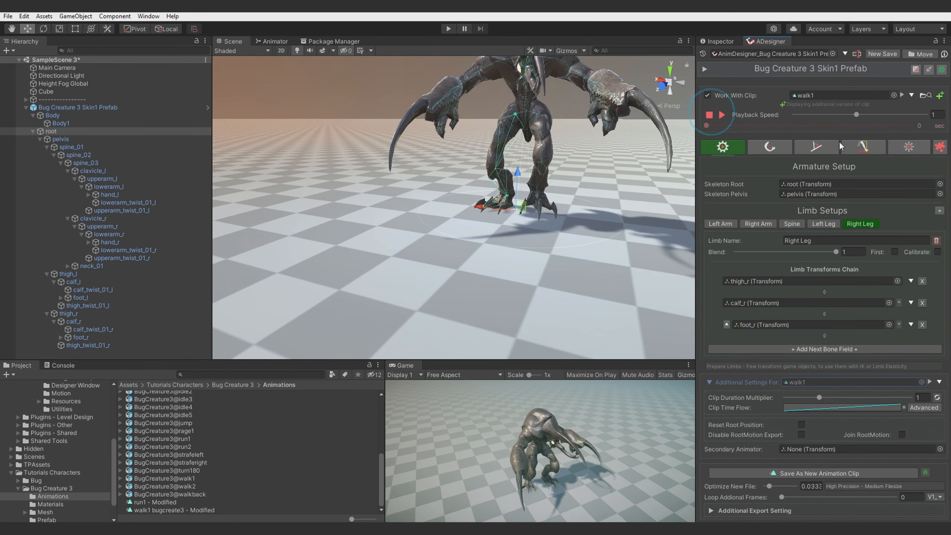
{"action": "left_click", "coordinate": [709, 115]}
- Add a new morph to the Walk Back version that morphs with the walk1 clip, with its time multiplier set to 0
{"action": "left_click", "coordinate": [902, 150]}
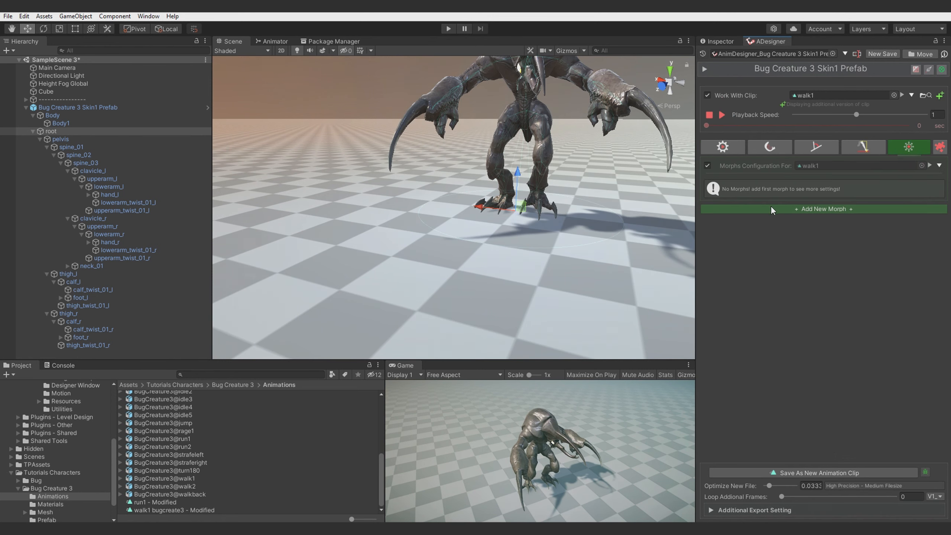
{"action": "left_click", "coordinate": [732, 185]}
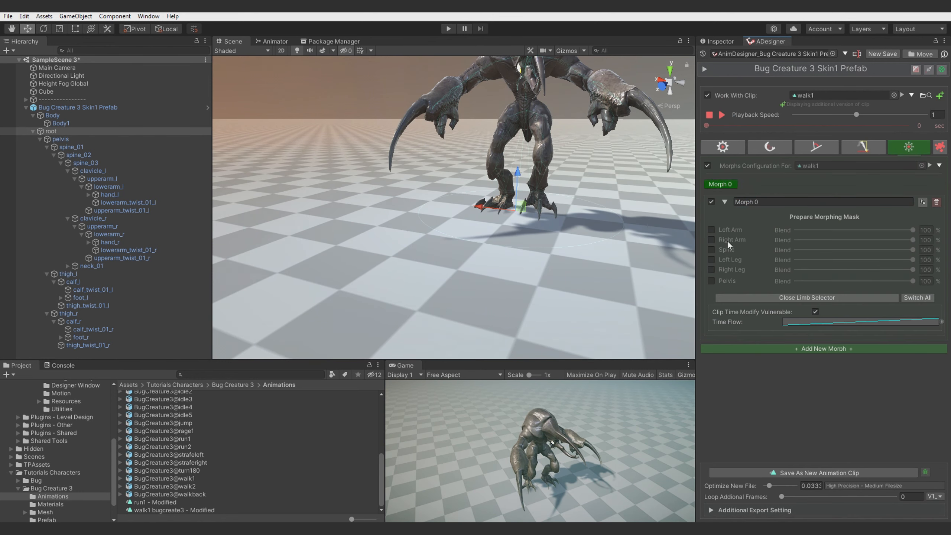
{"action": "left_click", "coordinate": [873, 297]}
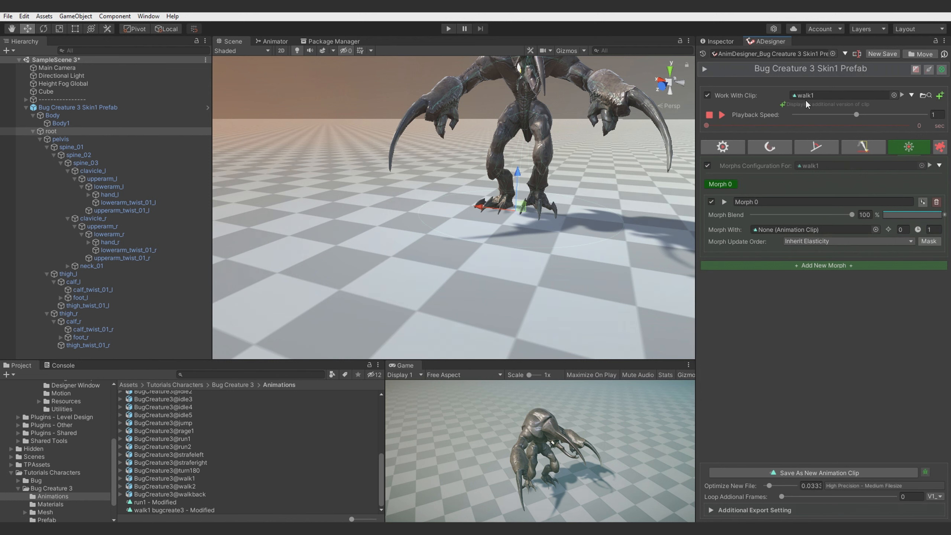
{"action": "left_click", "coordinate": [120, 478]}
{"action": "left_click_drag", "start_coordinate": [149, 478], "coordinate": [788, 229]}
{"action": "left_click", "coordinate": [928, 227]}
{"action": "type", "text": "0"}
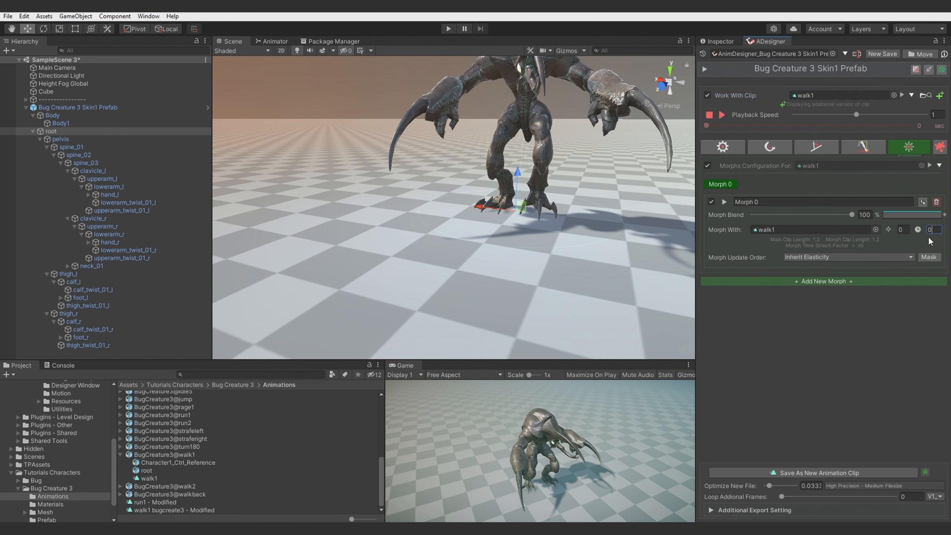
- Mask the morph to Left Arm, Right Arm and a slightly reduced Spine blend, and set Morph Blend to 43%
{"action": "left_click", "coordinate": [724, 202]}
{"action": "left_click", "coordinate": [711, 230]}
{"action": "left_click", "coordinate": [711, 239]}
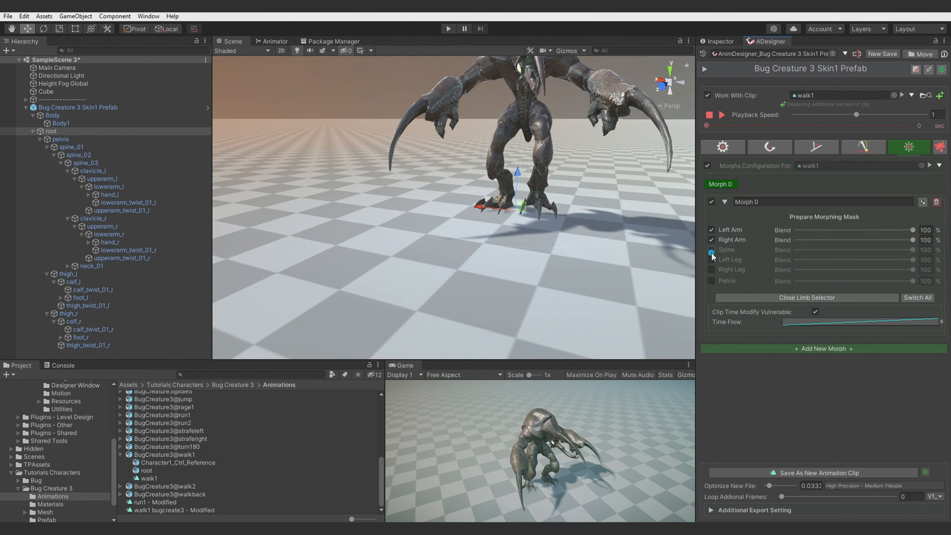
{"action": "left_click", "coordinate": [712, 250]}
{"action": "left_click_drag", "start_coordinate": [903, 250], "coordinate": [889, 250]}
{"action": "left_click", "coordinate": [787, 298]}
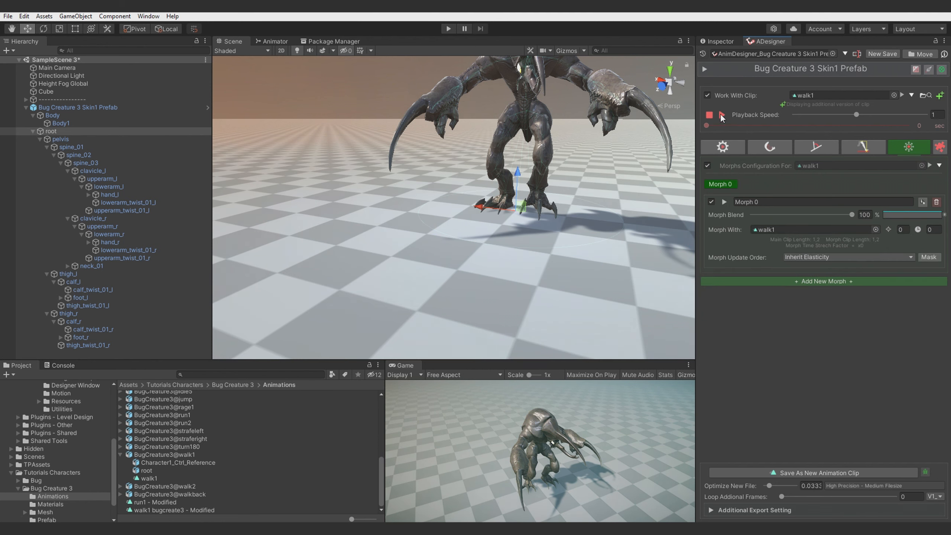
{"action": "left_click", "coordinate": [721, 115]}
{"action": "left_click_drag", "start_coordinate": [852, 215], "coordinate": [794, 225]}
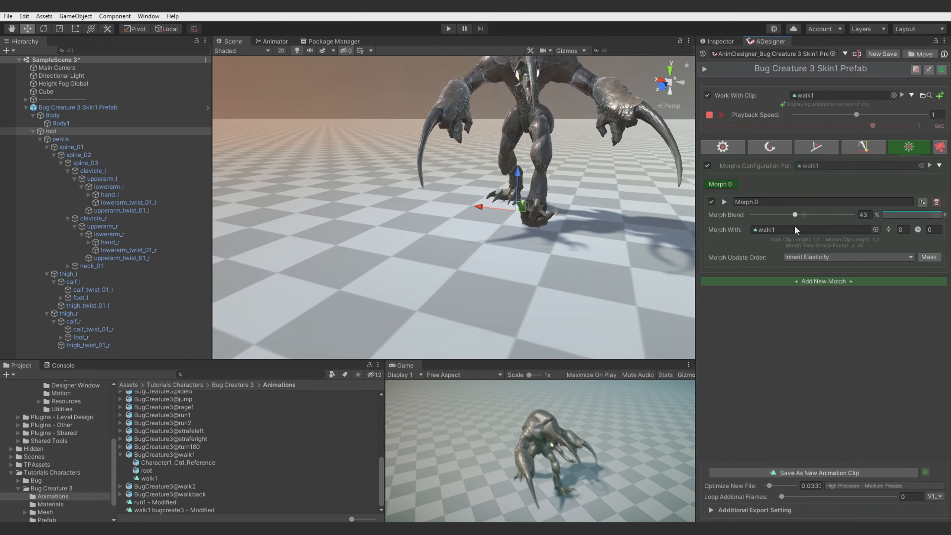
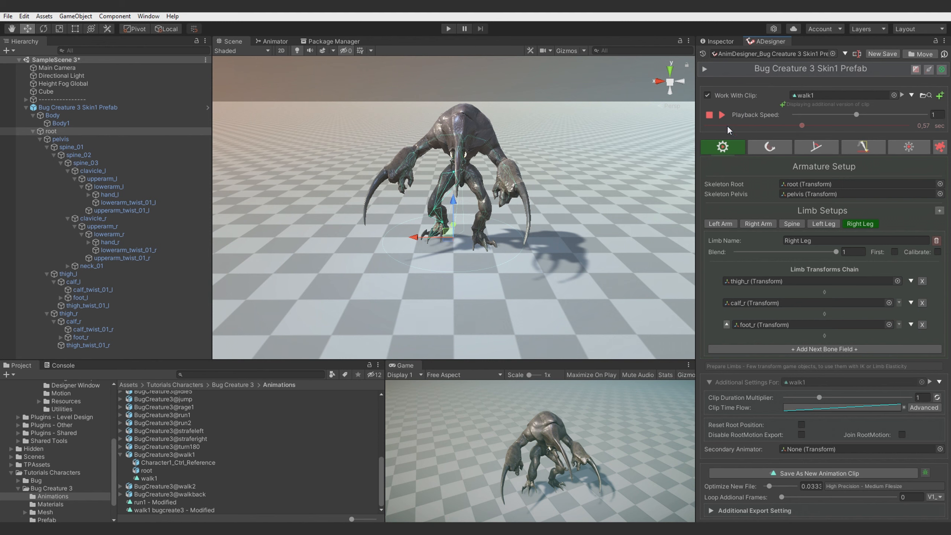
- Enable Use Hips Elasticity in the clip's hips IK settings with elasticity 71%, Rapidity 0.25, Damping 0.277 and Smoothing 0.73
{"action": "left_click_drag", "start_coordinate": [709, 126], "coordinate": [875, 118]}
{"action": "key", "text": "d"}
{"action": "right_click_drag", "start_coordinate": [457, 195], "coordinate": [306, 188]}
{"action": "key", "text": "w"}
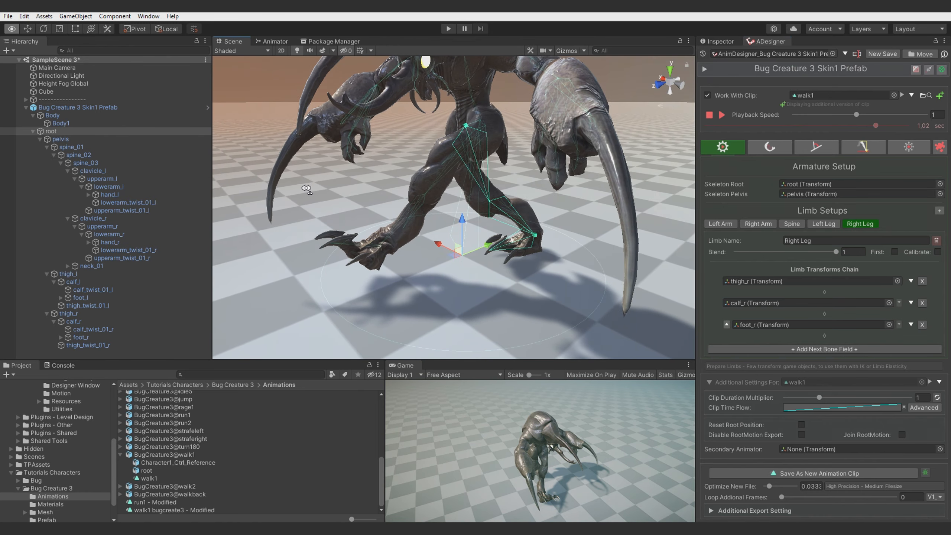
{"action": "right_click_drag", "start_coordinate": [465, 201], "coordinate": [474, 199]}
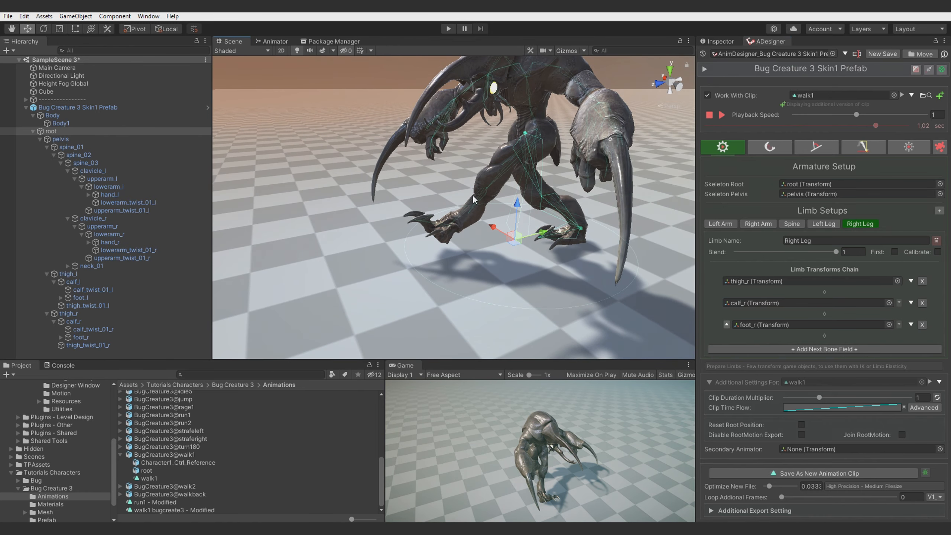
{"action": "left_click", "coordinate": [884, 149]}
{"action": "scroll", "coordinate": [785, 366], "scroll_direction": "down", "scroll_amount": 5}
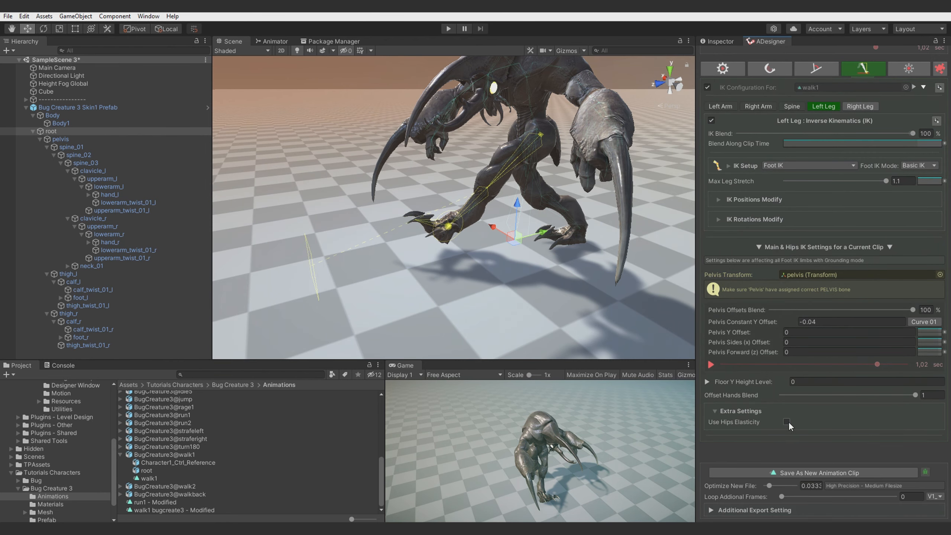
{"action": "left_click", "coordinate": [783, 423]}
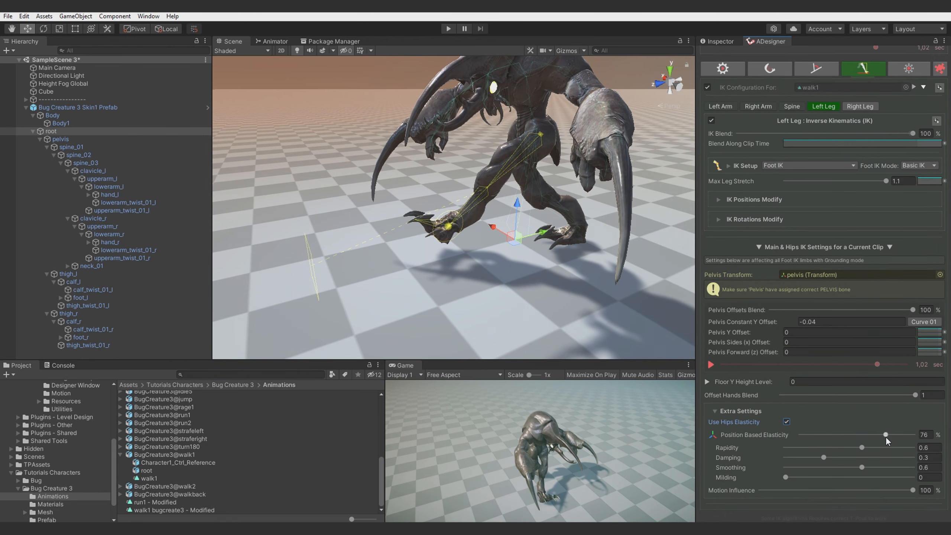
{"action": "left_click_drag", "start_coordinate": [847, 448], "coordinate": [877, 467]}
{"action": "left_click_drag", "start_coordinate": [800, 447], "coordinate": [821, 457]}
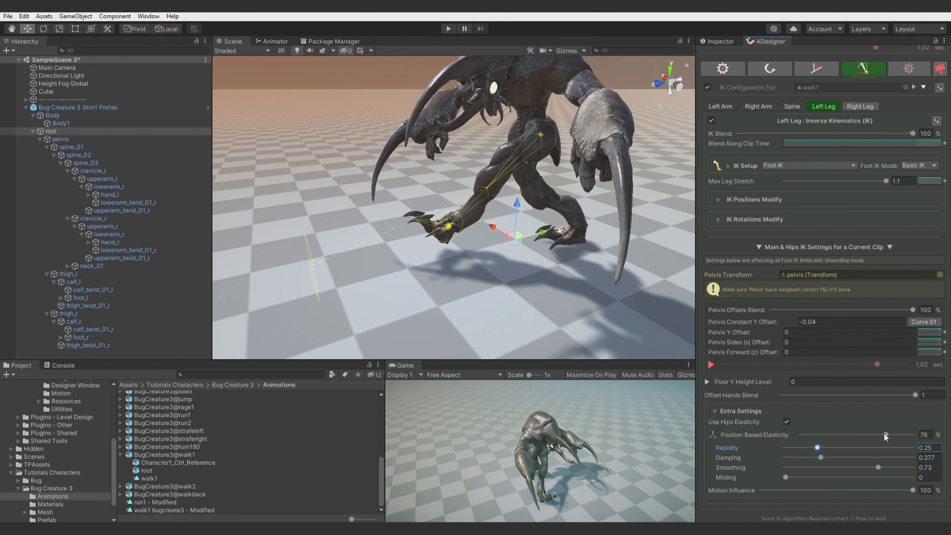
- Set the Pelvis Y Offset in the clip's hips IK settings to -0.05
{"action": "right_click", "coordinate": [861, 332]}
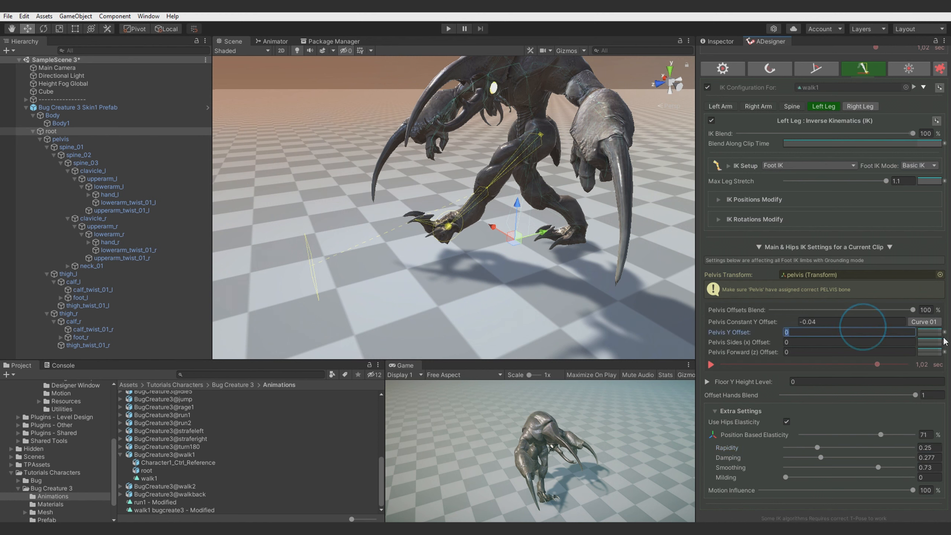
{"action": "left_click", "coordinate": [932, 339]}
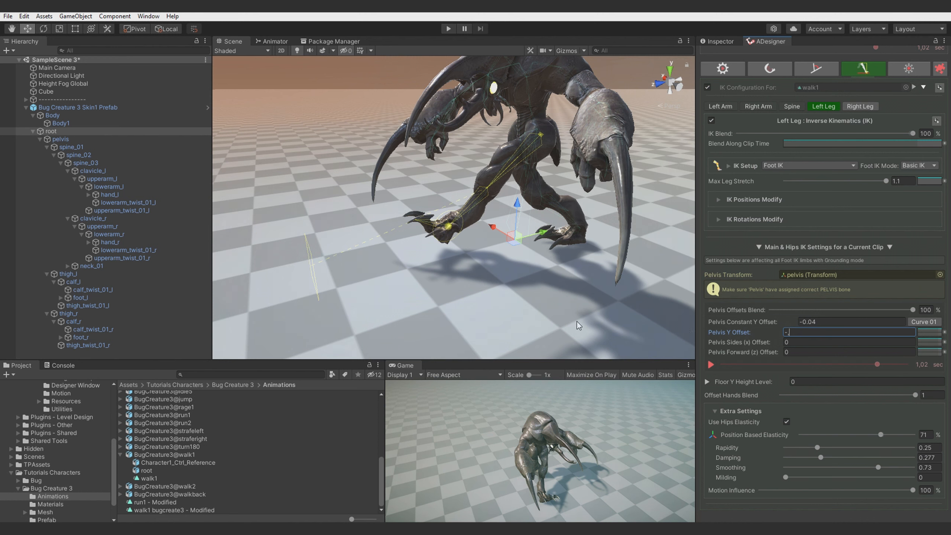
{"action": "type", "text": "-,05"}
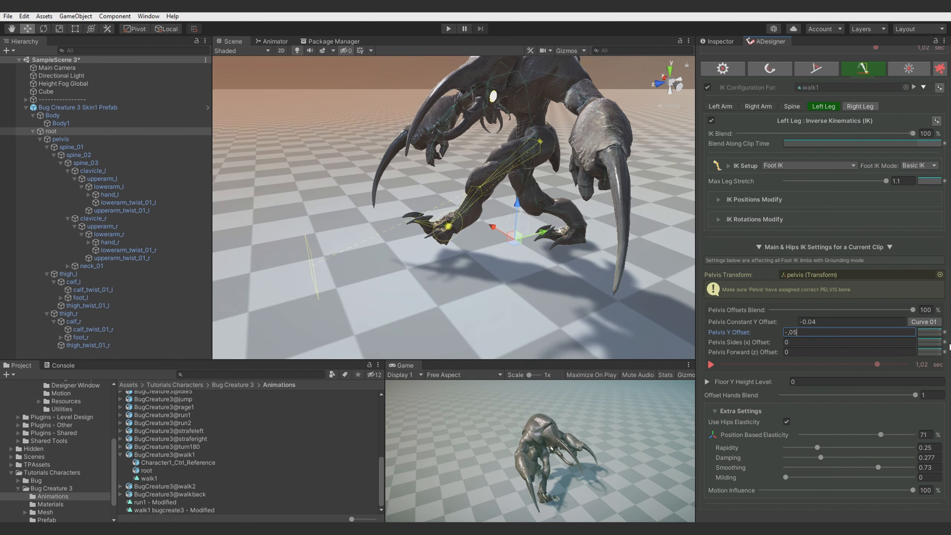
- Enable Curve 01 and shape the Pelvis Y Offset curve to rise from about 0.345, peak at 1 late in the clip and return to 0
{"action": "left_click", "coordinate": [930, 331]}
{"action": "left_click_drag", "start_coordinate": [817, 396], "coordinate": [847, 393]}
{"action": "left_click", "coordinate": [941, 323]}
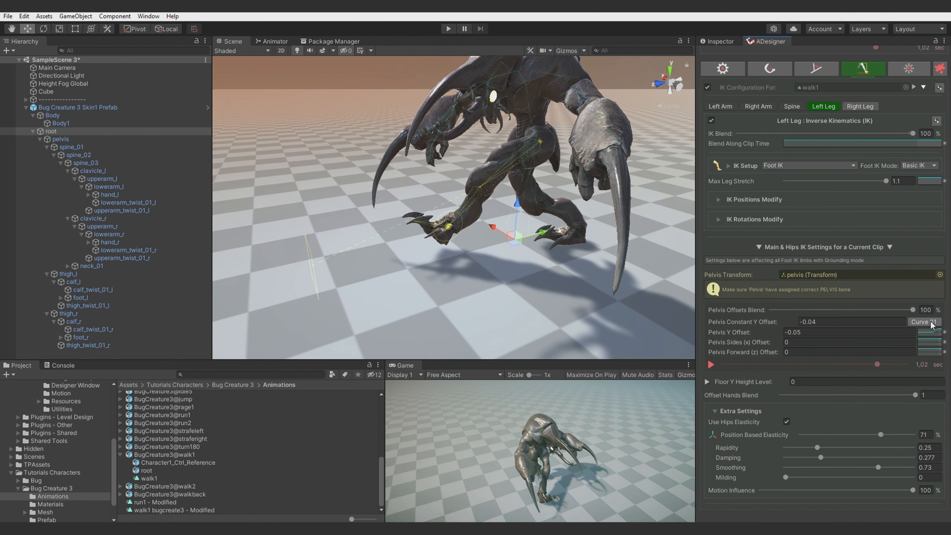
{"action": "left_click", "coordinate": [936, 332]}
{"action": "left_click_drag", "start_coordinate": [846, 435], "coordinate": [843, 446]}
{"action": "left_click_drag", "start_coordinate": [927, 352], "coordinate": [928, 436]}
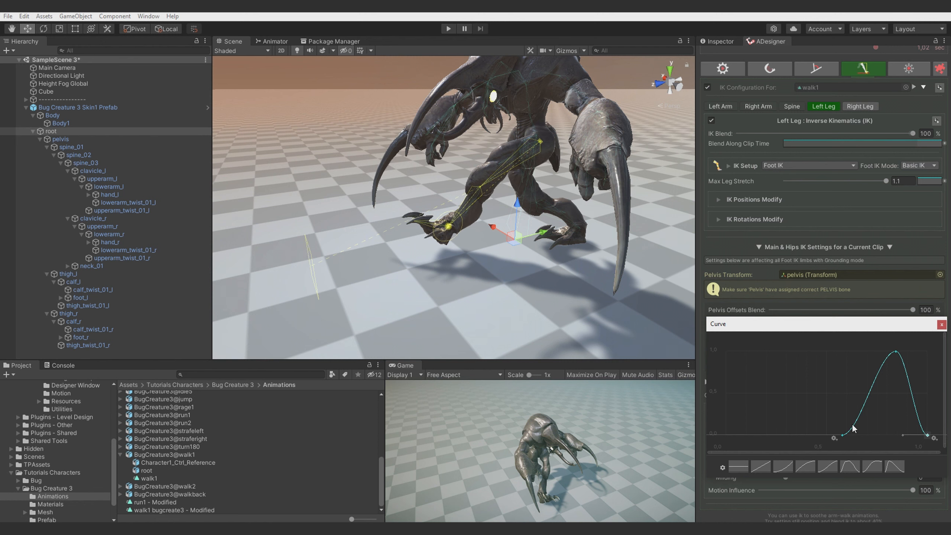
{"action": "left_click_drag", "start_coordinate": [827, 435], "coordinate": [794, 447]}
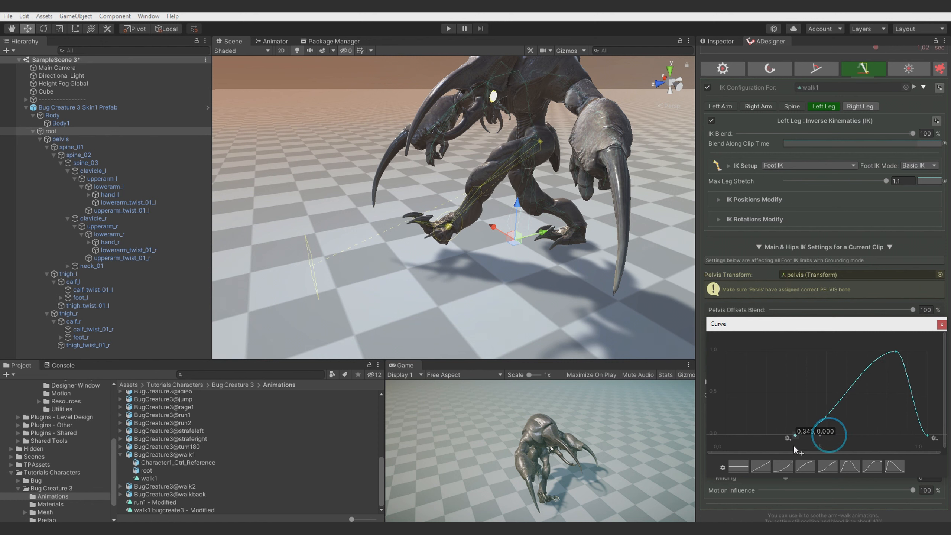
{"action": "left_click", "coordinate": [941, 324]}
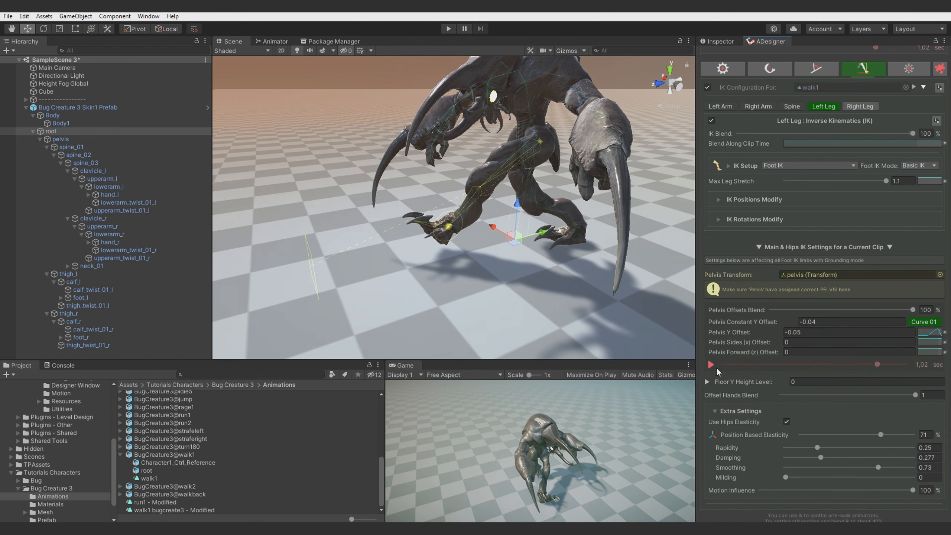
- Play the animation preview and tune the hips elasticity to 74% Position Based Elasticity with Rapidity 0.262
{"action": "left_click", "coordinate": [711, 364]}
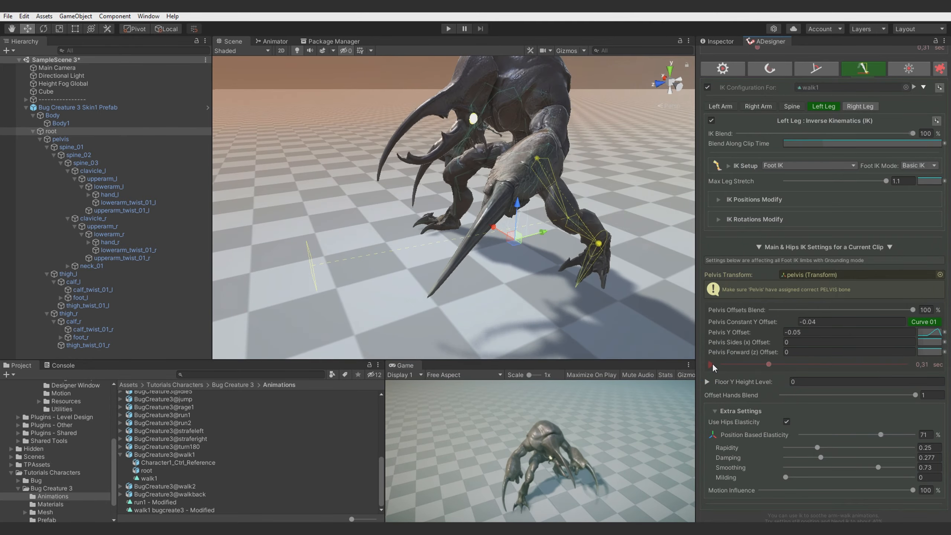
{"action": "scroll", "coordinate": [723, 367], "scroll_direction": "down", "scroll_amount": 2}
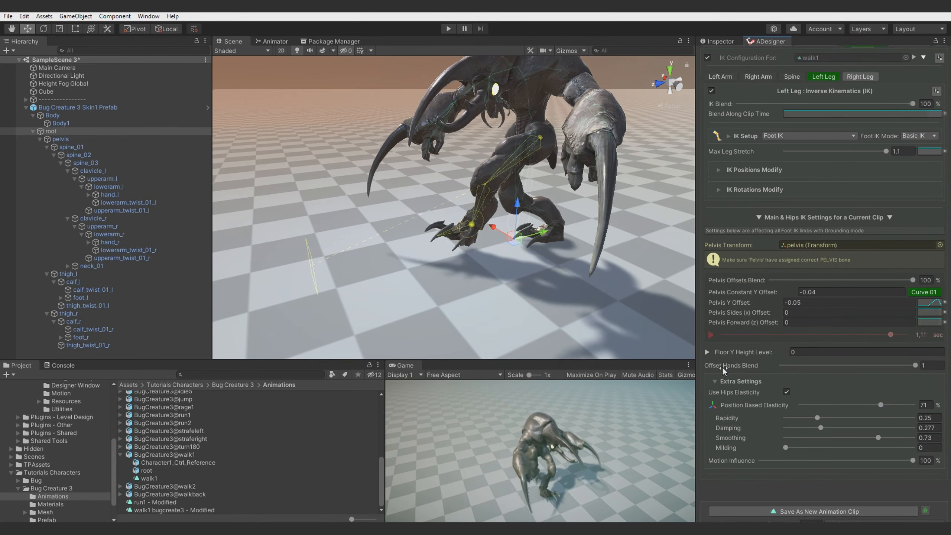
{"action": "scroll", "coordinate": [722, 366], "scroll_direction": "down", "scroll_amount": 3}
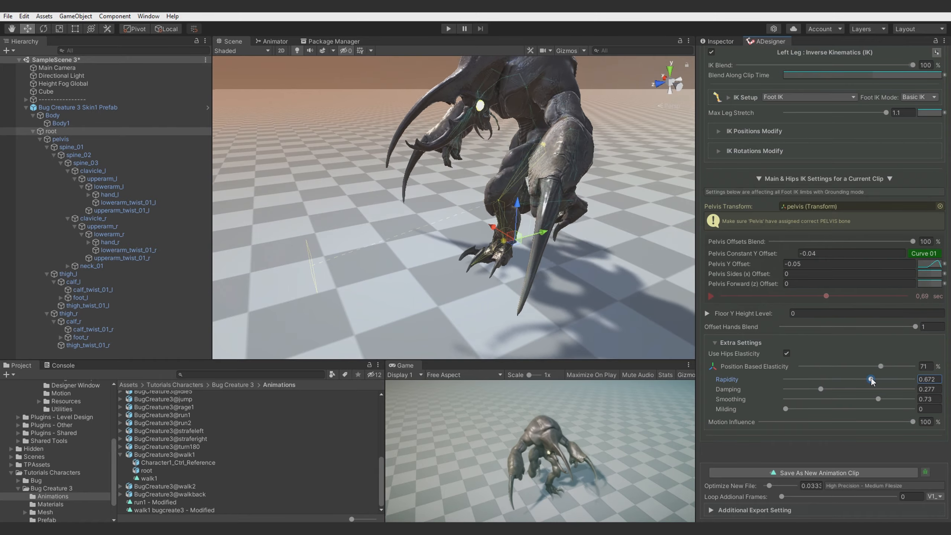
{"action": "left_click_drag", "start_coordinate": [871, 379], "coordinate": [819, 379]}
{"action": "left_click_drag", "start_coordinate": [881, 366], "coordinate": [950, 400]}
{"action": "scroll", "coordinate": [786, 384], "scroll_direction": "up", "scroll_amount": 3}
{"action": "mouse_move", "coordinate": [852, 411]}
{"action": "left_mouse_down"}
{"action": "mouse_move", "coordinate": [831, 412]}
{"action": "mouse_move", "coordinate": [847, 414]}
{"action": "left_mouse_up"}
{"action": "left_click_drag", "start_coordinate": [576, 314], "coordinate": [526, 237], "text": "alt"}
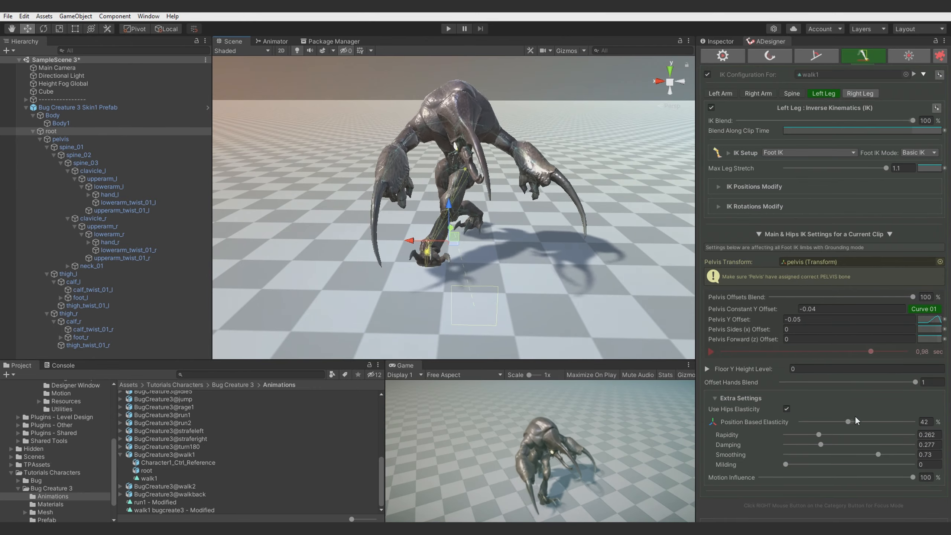
{"action": "left_click_drag", "start_coordinate": [856, 419], "coordinate": [950, 430]}
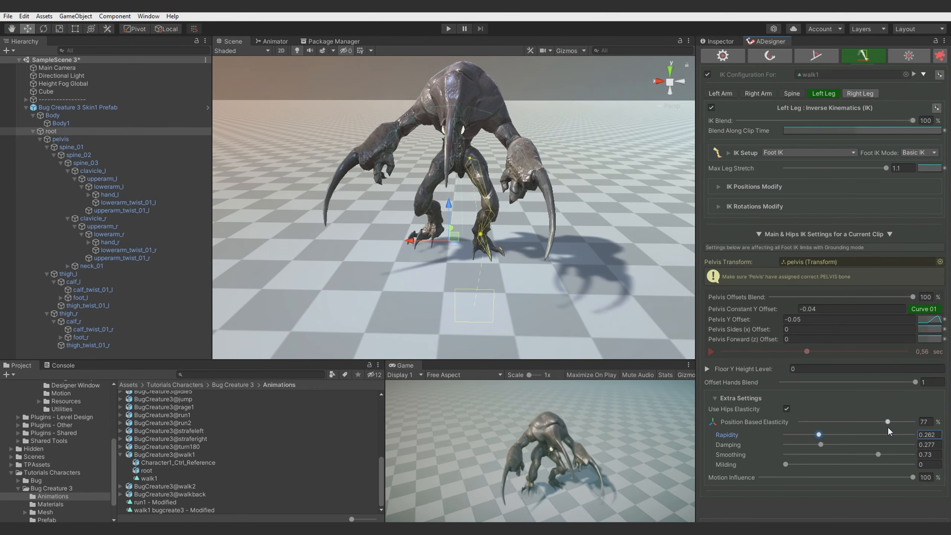
{"action": "left_click_drag", "start_coordinate": [889, 430], "coordinate": [886, 430]}
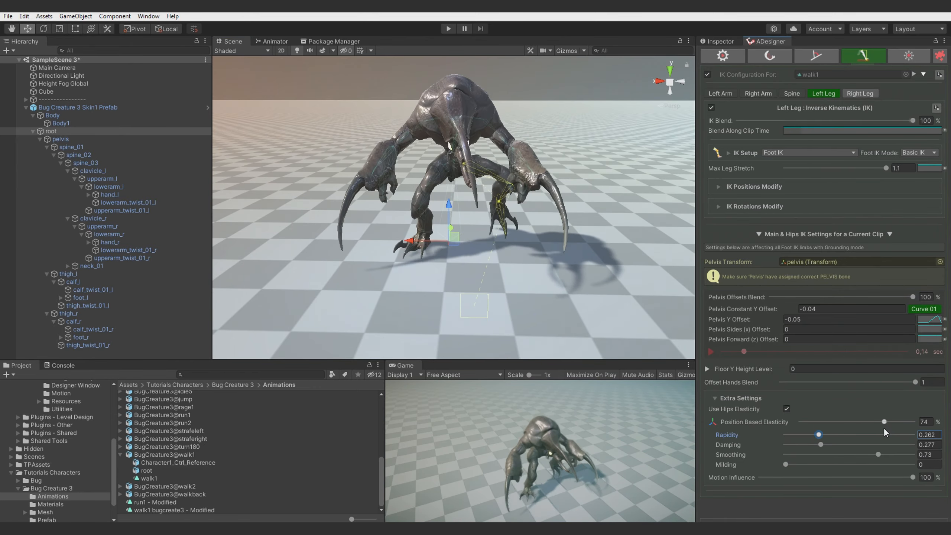
- Create an additional designer set for walk1 named Walk Back Right and give it an existing walk version's setup
{"action": "scroll", "coordinate": [861, 374], "scroll_direction": "up", "scroll_amount": 3}
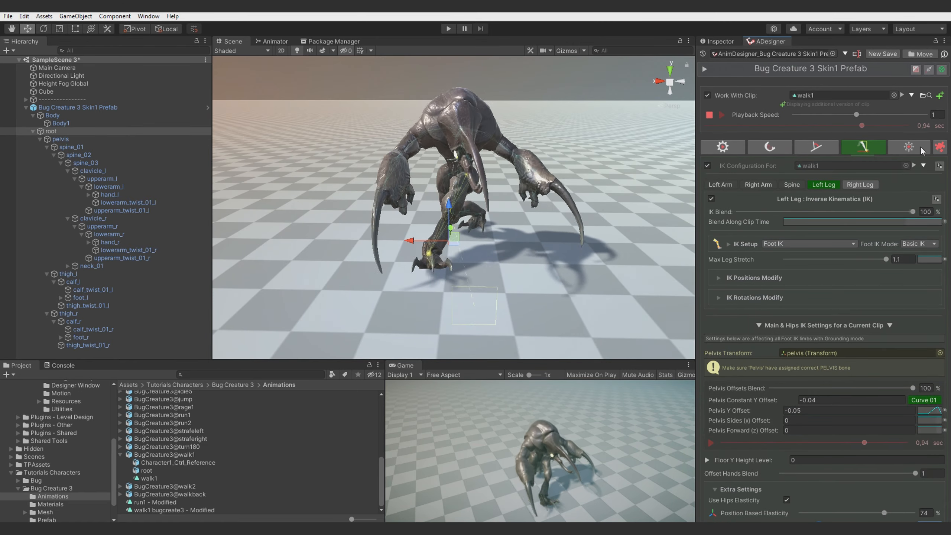
{"action": "left_click", "coordinate": [940, 96]}
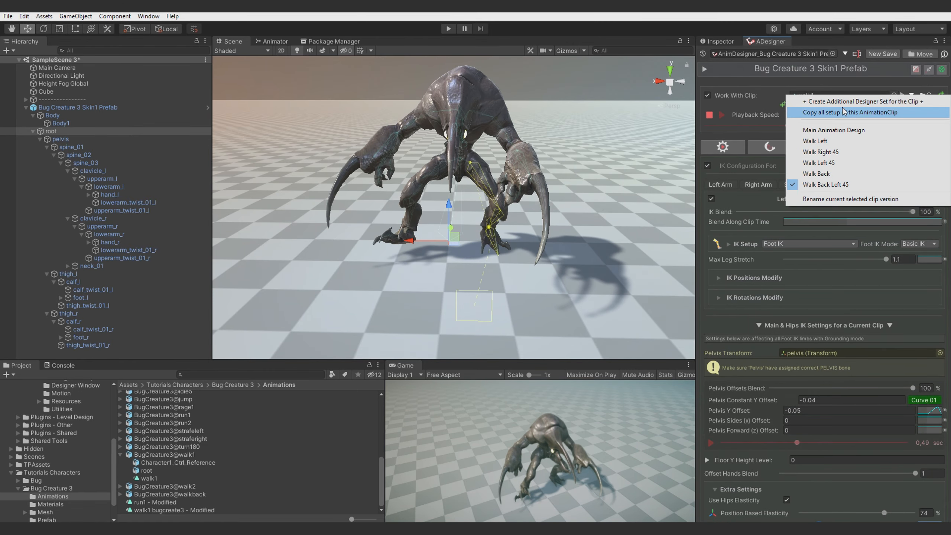
{"action": "left_click", "coordinate": [841, 101]}
{"action": "left_click", "coordinate": [940, 96]}
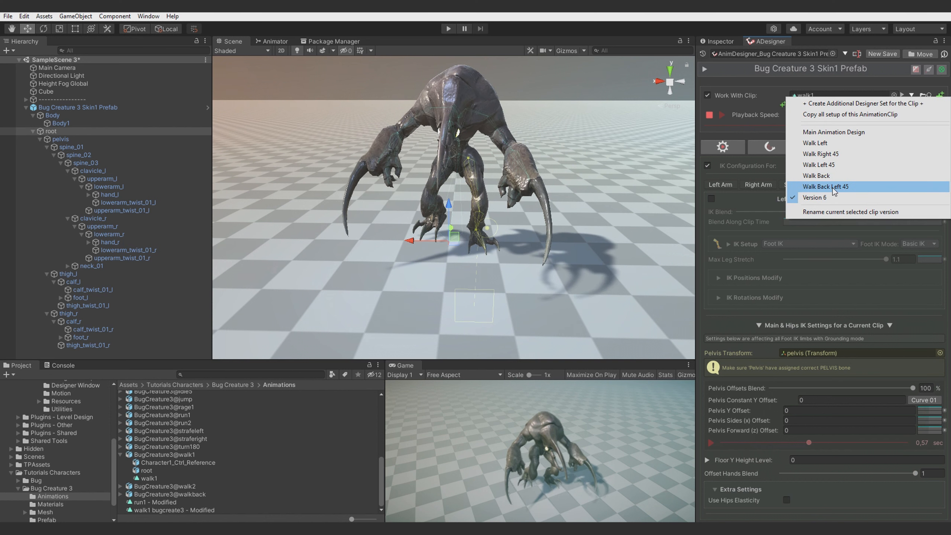
{"action": "left_click", "coordinate": [839, 212]}
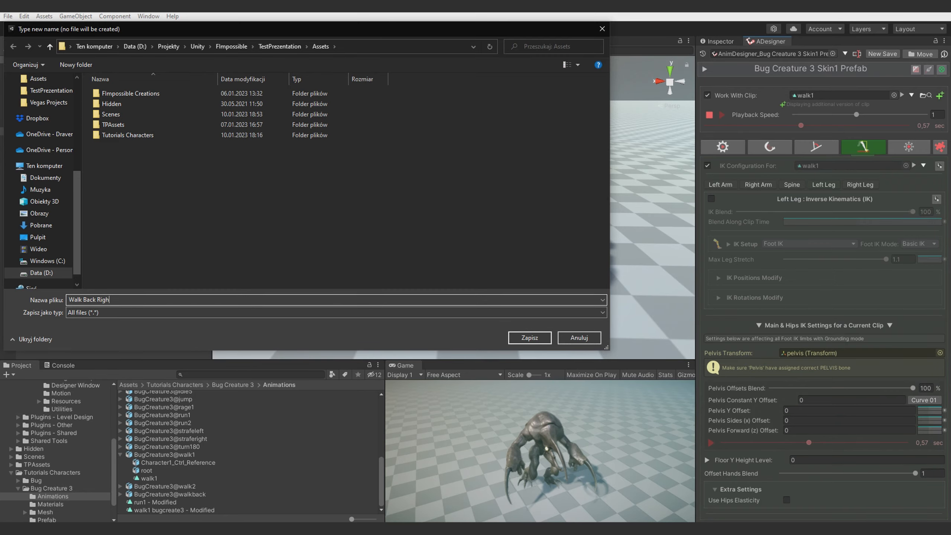
{"action": "type", "text": "Walk Back Righ"}
{"action": "key", "text": "Return"}
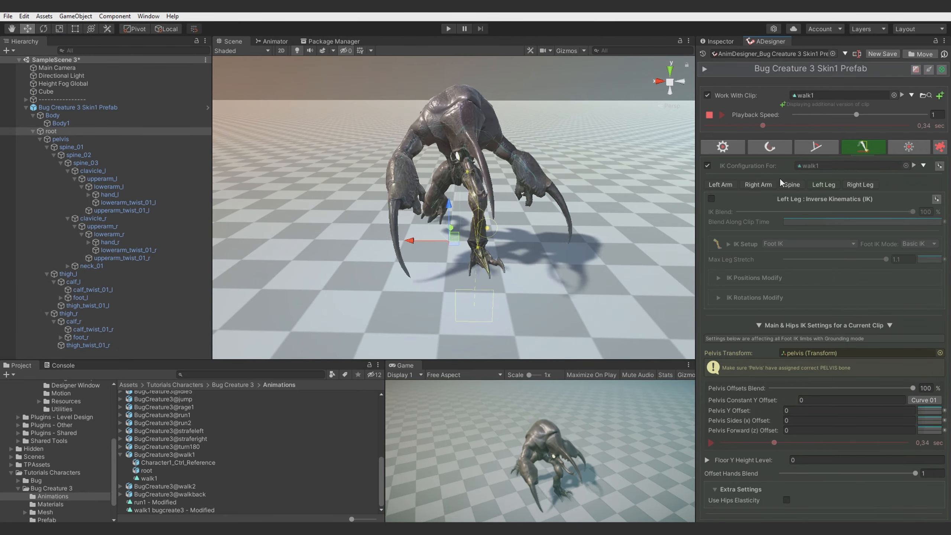
{"action": "left_click", "coordinate": [941, 95]}
{"action": "left_click", "coordinate": [886, 163]}
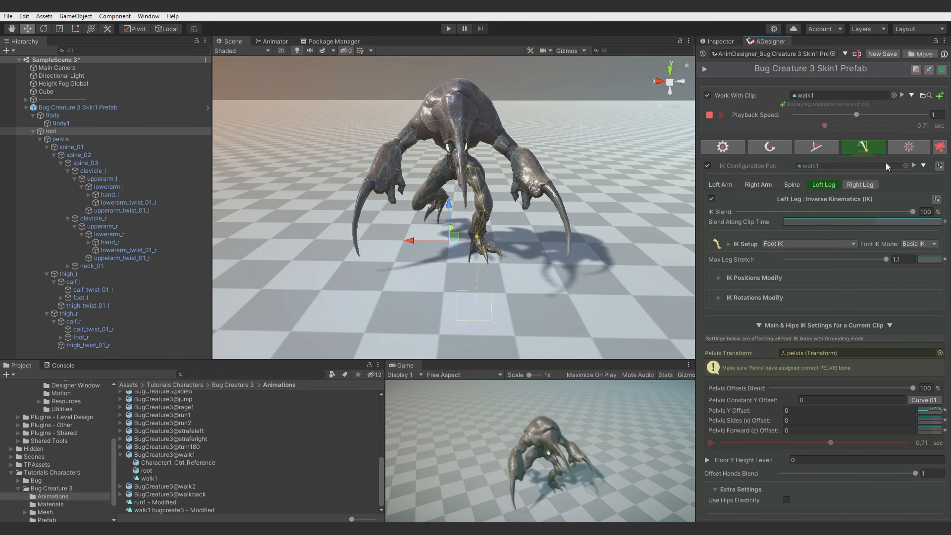
- Add a module processor to Walk Back Right using the IK Strafe Creator module, with Direction Angle 45
{"action": "left_click", "coordinate": [941, 148]}
{"action": "left_click", "coordinate": [843, 204]}
{"action": "left_click", "coordinate": [912, 196]}
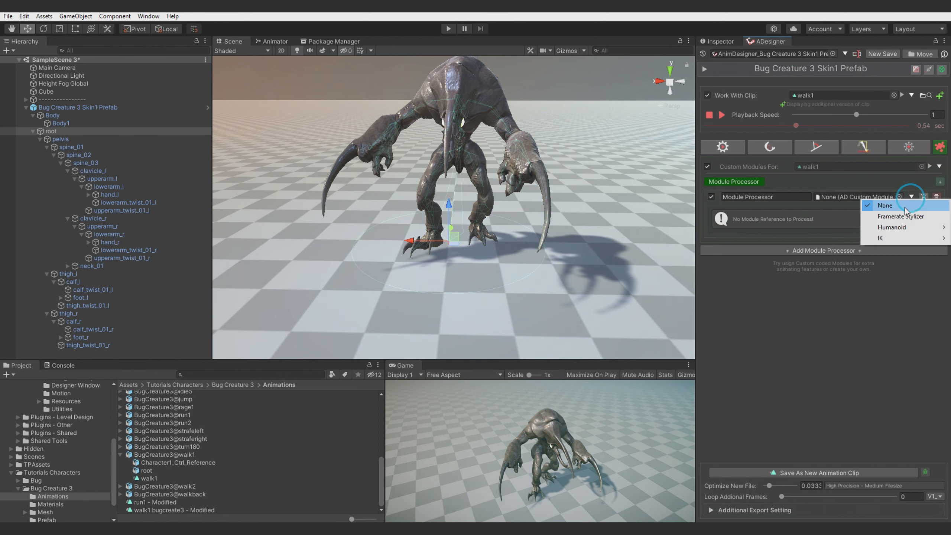
{"action": "mouse_move", "coordinate": [903, 238]}
{"action": "left_click", "coordinate": [841, 239]}
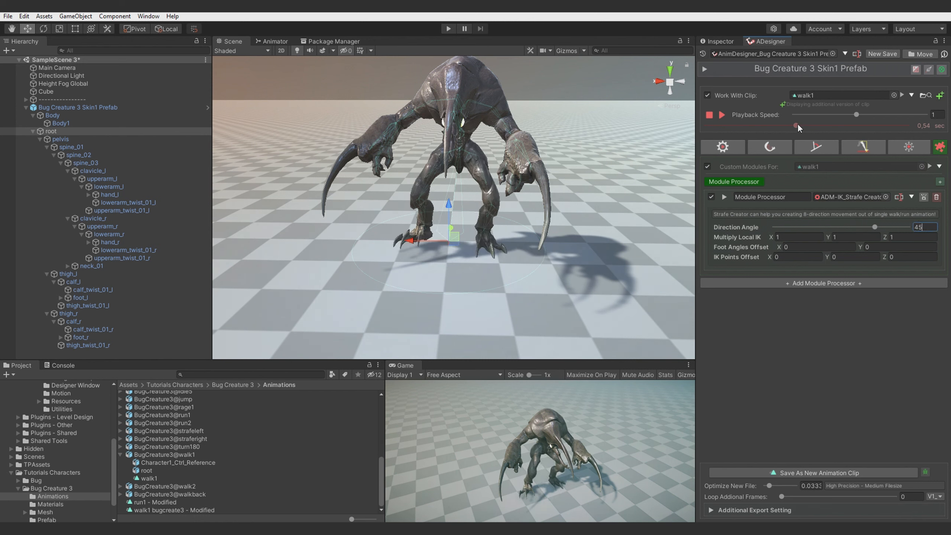
{"action": "left_click", "coordinate": [941, 96]}
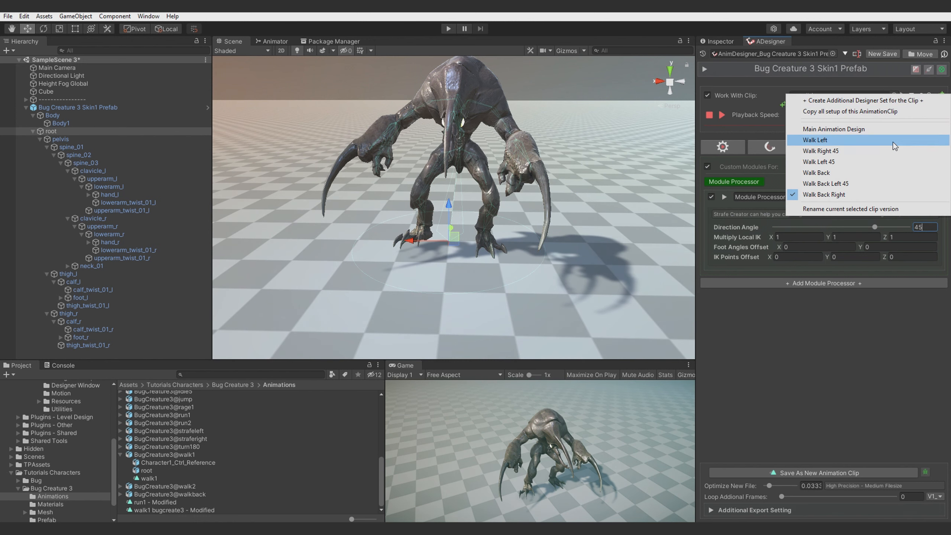
{"action": "left_click", "coordinate": [816, 331]}
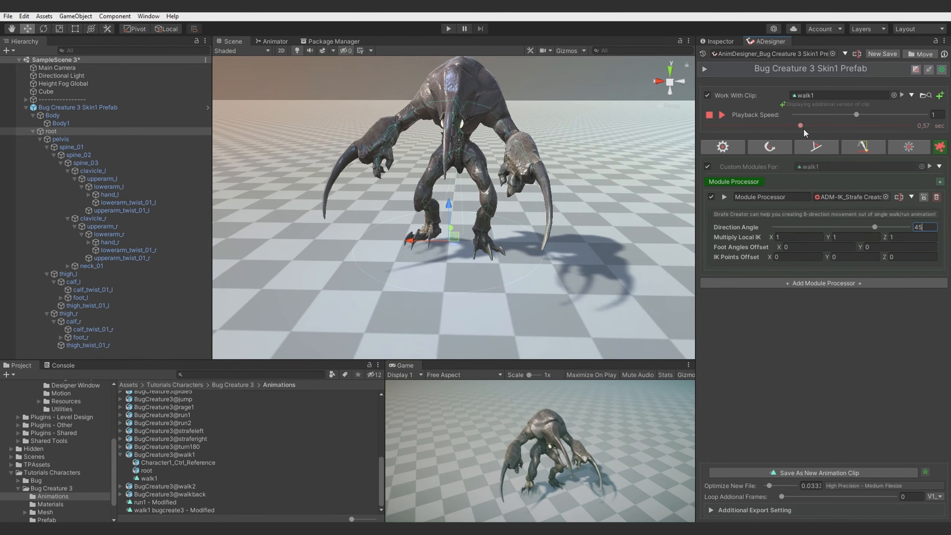
- Play the strafe animation, view the creature from behind and set the Strafe Creator's Direction Angle to -45
{"action": "left_click", "coordinate": [725, 114]}
{"action": "key", "text": "a"}
{"action": "right_click_drag", "start_coordinate": [371, 222], "coordinate": [766, 226]}
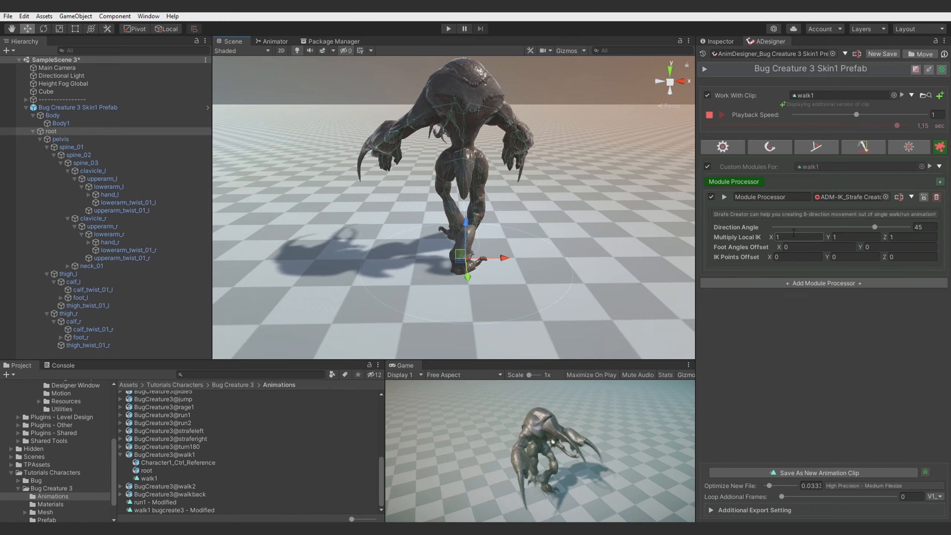
{"action": "left_click", "coordinate": [923, 227]}
{"action": "type", "text": "-45"}
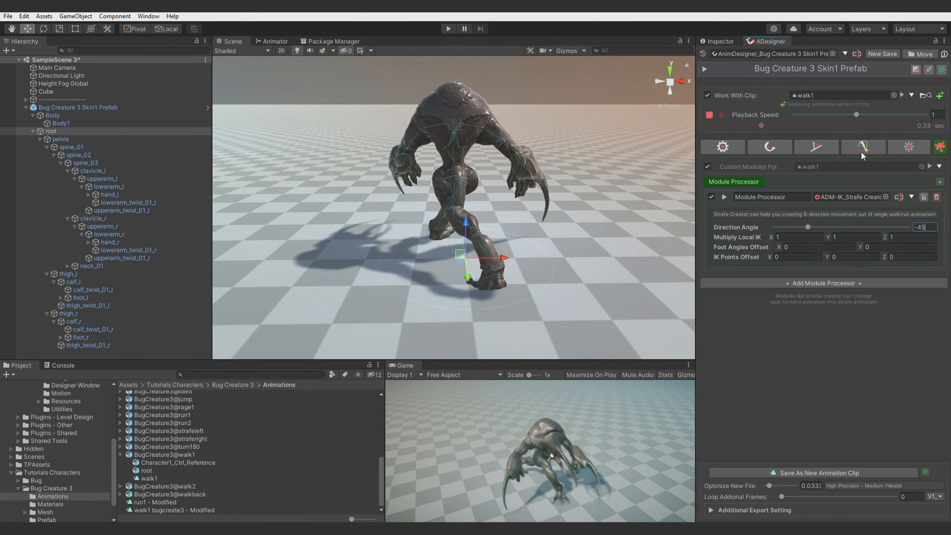
- In the Walk Back Right hips IK settings, set Pelvis Constant Y Offset to -0.03 and Pelvis Y Offset to -0.04
{"action": "left_click", "coordinate": [909, 147]}
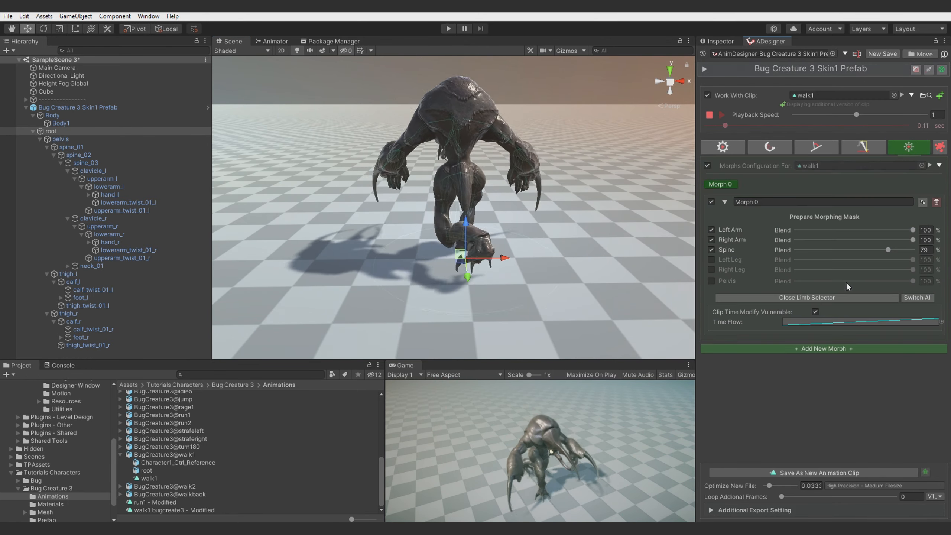
{"action": "left_click", "coordinate": [863, 147]}
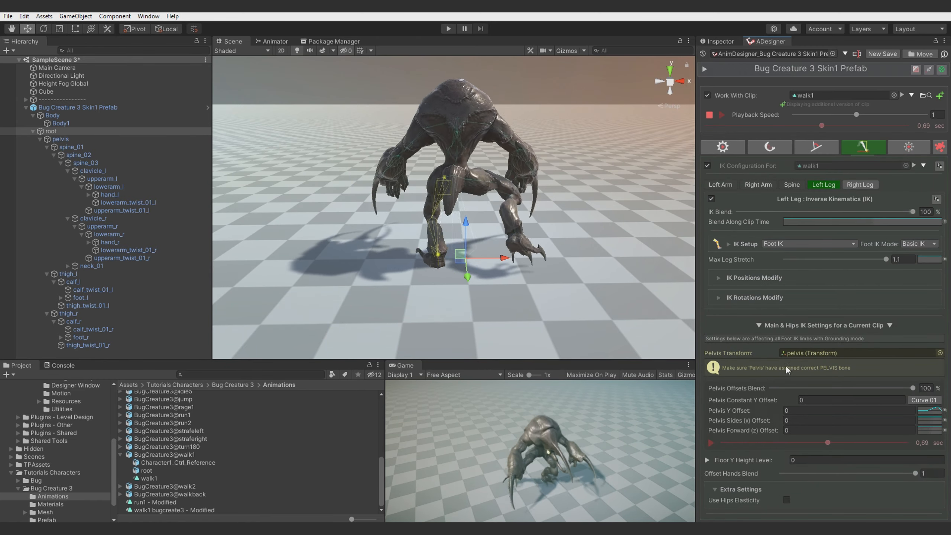
{"action": "scroll", "coordinate": [809, 330], "scroll_direction": "down", "scroll_amount": 3}
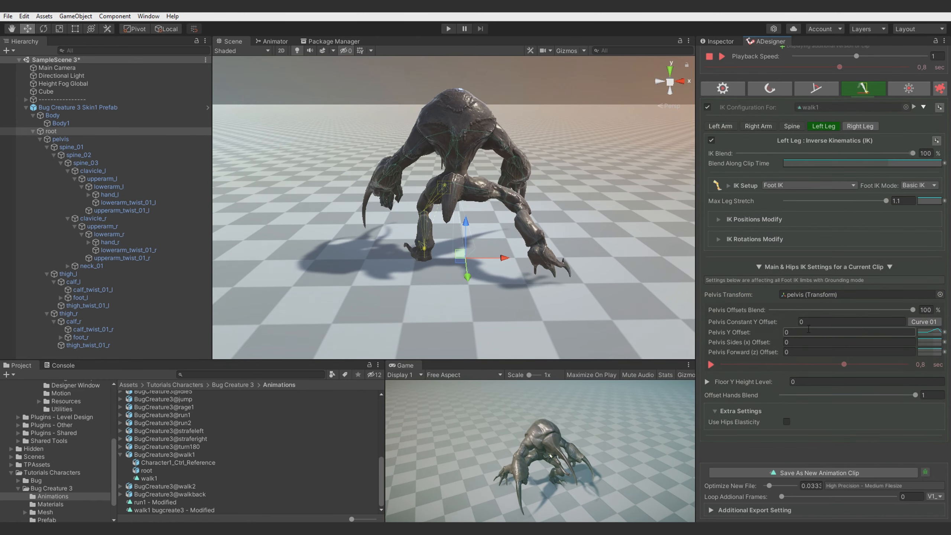
{"action": "left_click", "coordinate": [805, 321]}
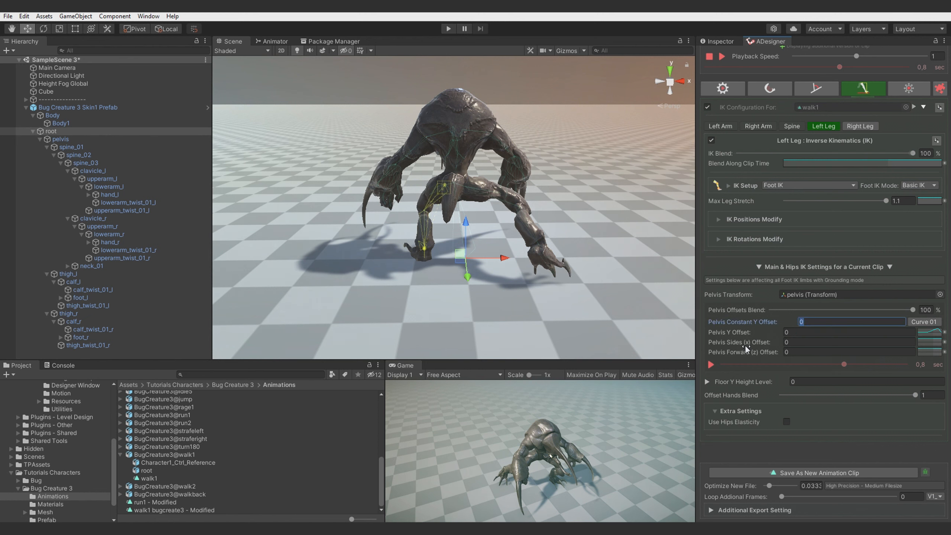
{"action": "type", "text": "-,03"}
{"action": "key", "text": "Tab"}
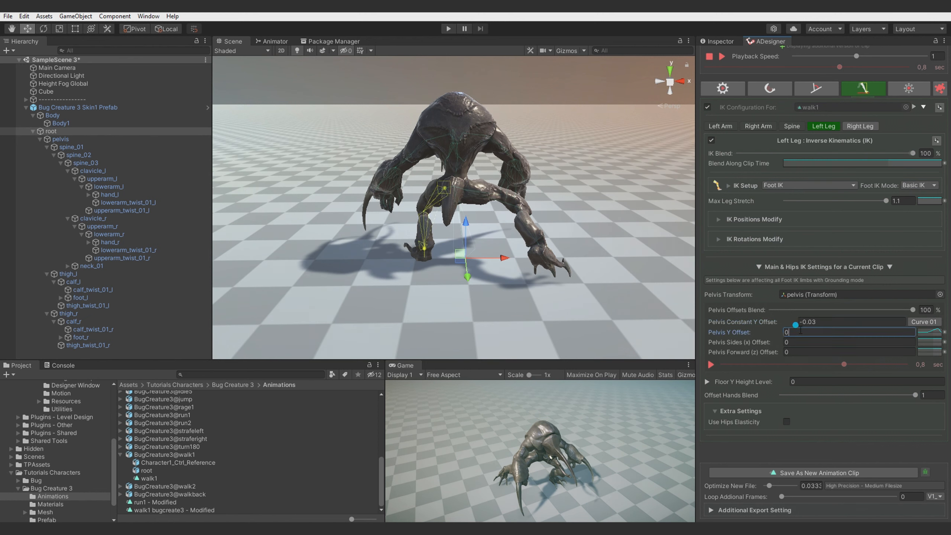
{"action": "type", "text": "-,0"}
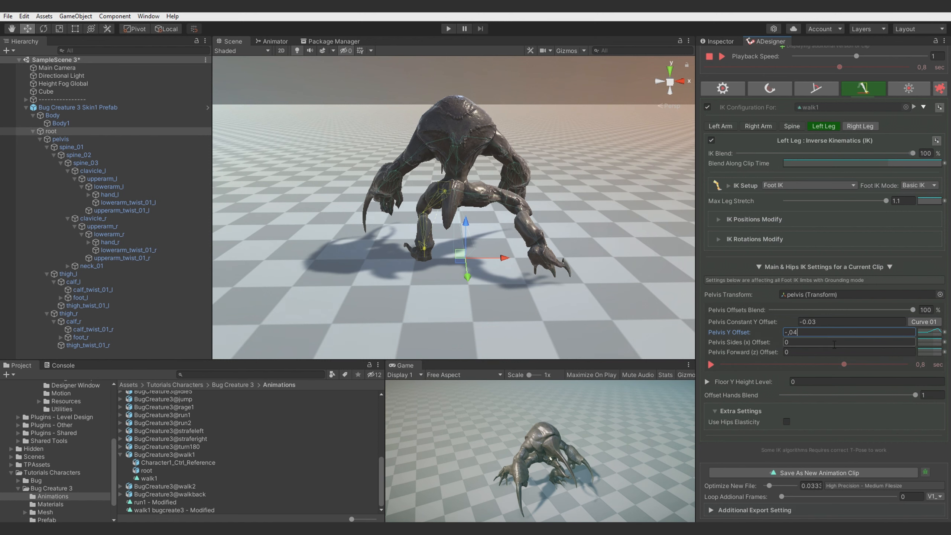
{"action": "type", "text": "4"}
{"action": "key", "text": "Return"}
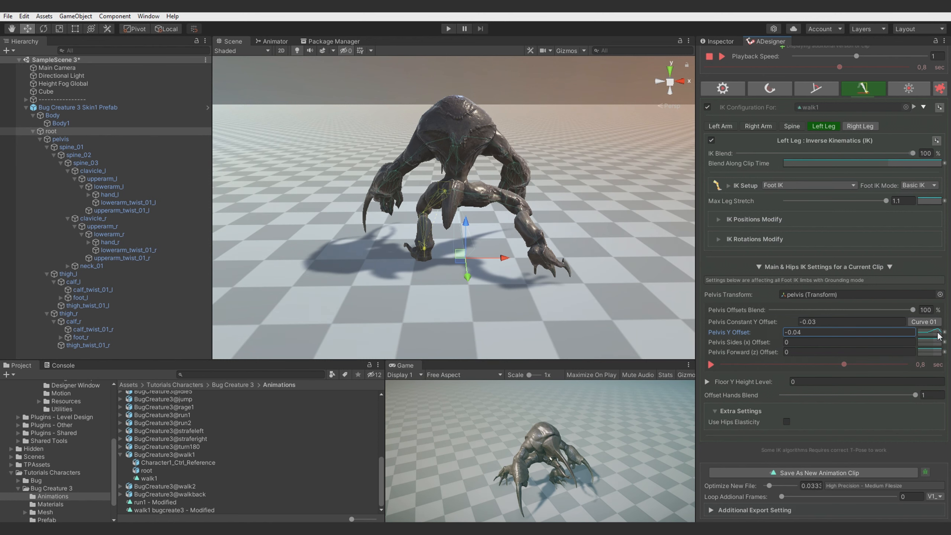
- Reset the Pelvis Y Offset curve to value 0 and add a key at the 0.36 sec animation time
{"action": "right_click", "coordinate": [943, 335]}
{"action": "left_click", "coordinate": [816, 364]}
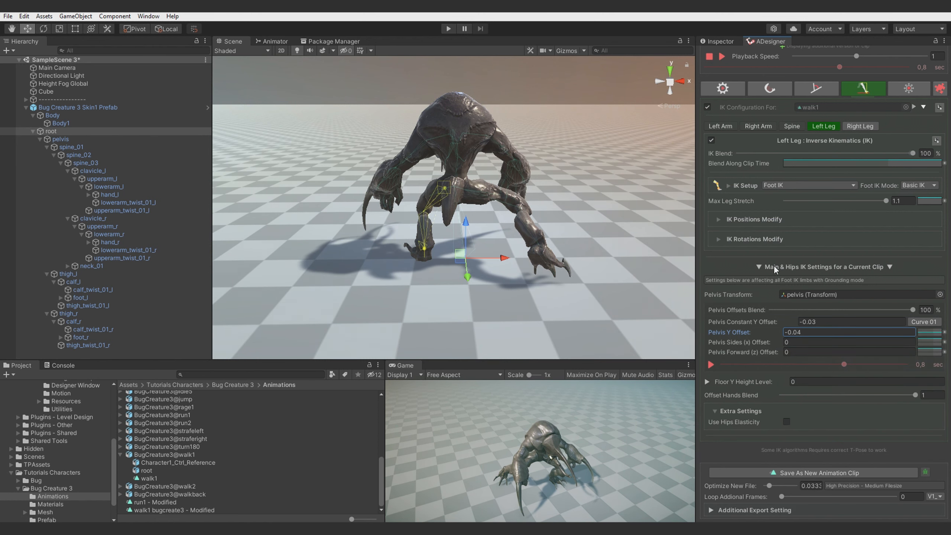
{"action": "scroll", "coordinate": [758, 123], "scroll_direction": "up", "scroll_amount": 3}
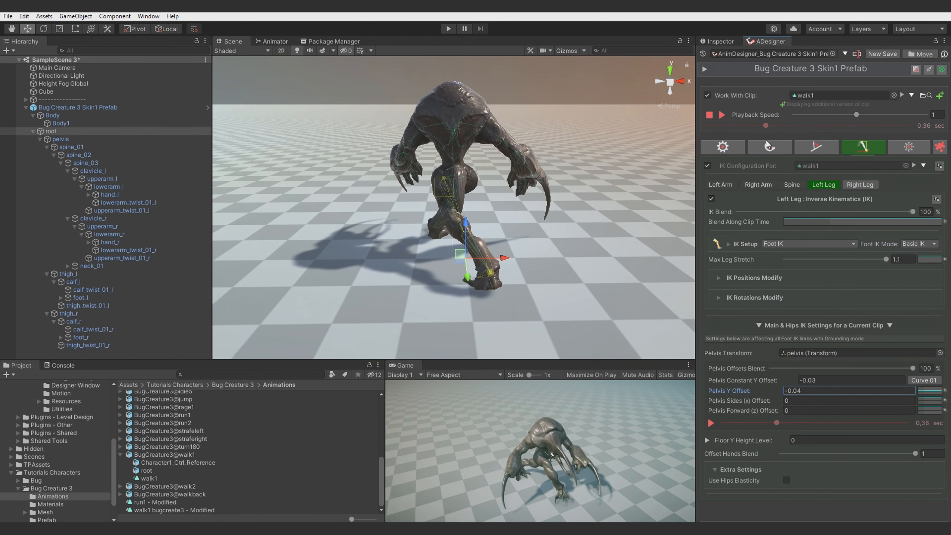
{"action": "scroll", "coordinate": [766, 139], "scroll_direction": "down", "scroll_amount": 2}
{"action": "left_click", "coordinate": [945, 335]}
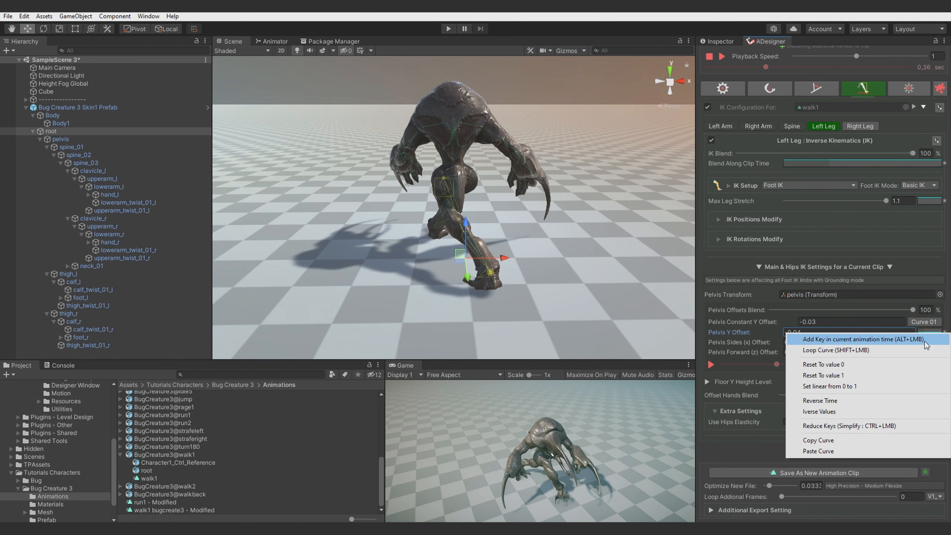
{"action": "left_click", "coordinate": [925, 342]}
- Raise the key at the 0.36 sec pose on the Pelvis Y Offset curve to about 1, making a bell-shaped curve
{"action": "right_click_drag", "start_coordinate": [465, 245], "coordinate": [524, 232]}
{"action": "key", "text": "w"}
{"action": "key", "text": "s"}
{"action": "left_click", "coordinate": [936, 332]}
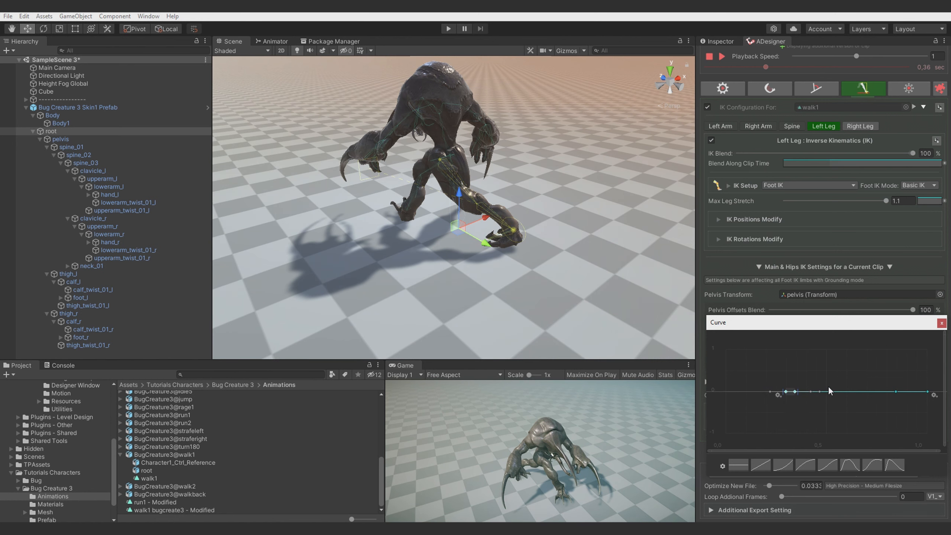
{"action": "left_click", "coordinate": [942, 323]}
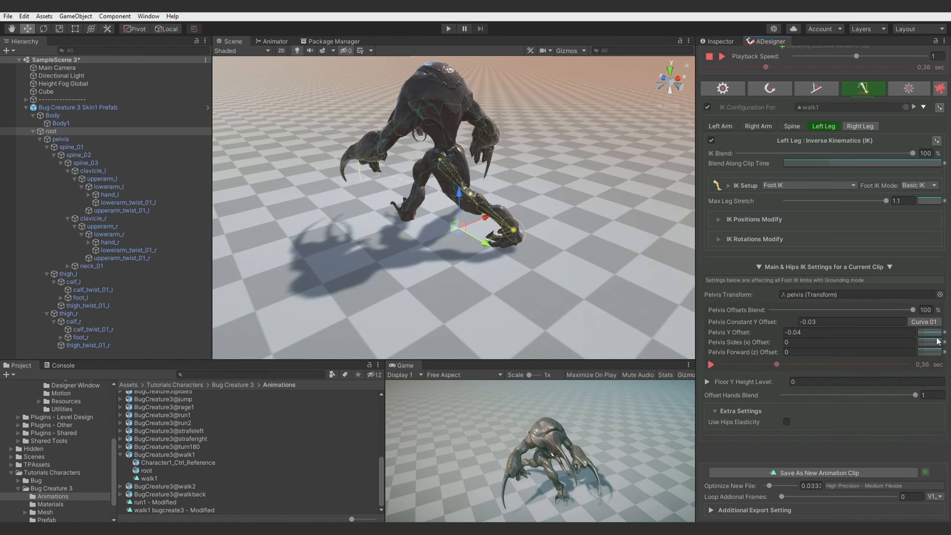
{"action": "left_click", "coordinate": [937, 341]}
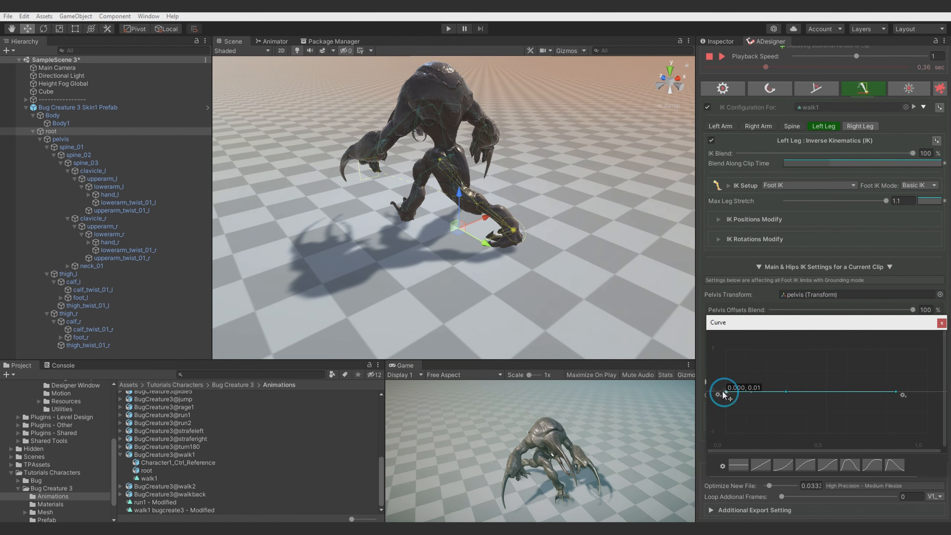
{"action": "left_click", "coordinate": [941, 323]}
{"action": "left_click", "coordinate": [933, 322]}
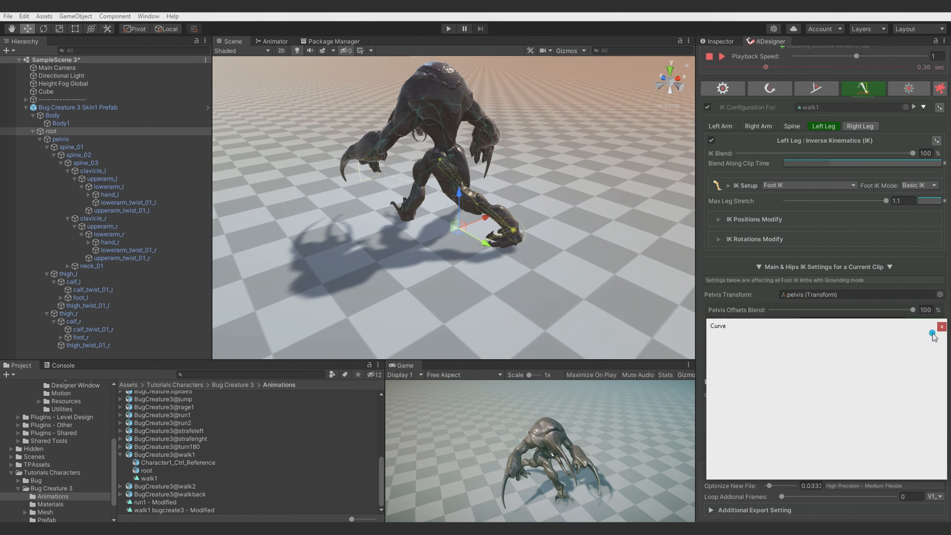
{"action": "left_click_drag", "start_coordinate": [786, 437], "coordinate": [790, 353]}
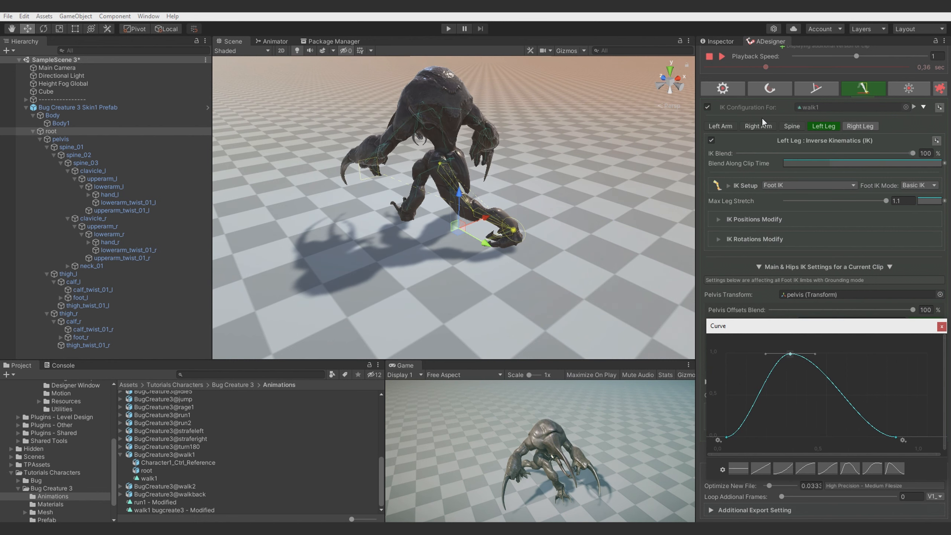
- Enable Use Hips Elasticity and set Rapidity to about 0.207, Damping to 0.23 and Smoothing to 0.754
{"action": "scroll", "coordinate": [762, 117], "scroll_direction": "up", "scroll_amount": 3}
{"action": "left_click_drag", "start_coordinate": [768, 123], "coordinate": [721, 139]}
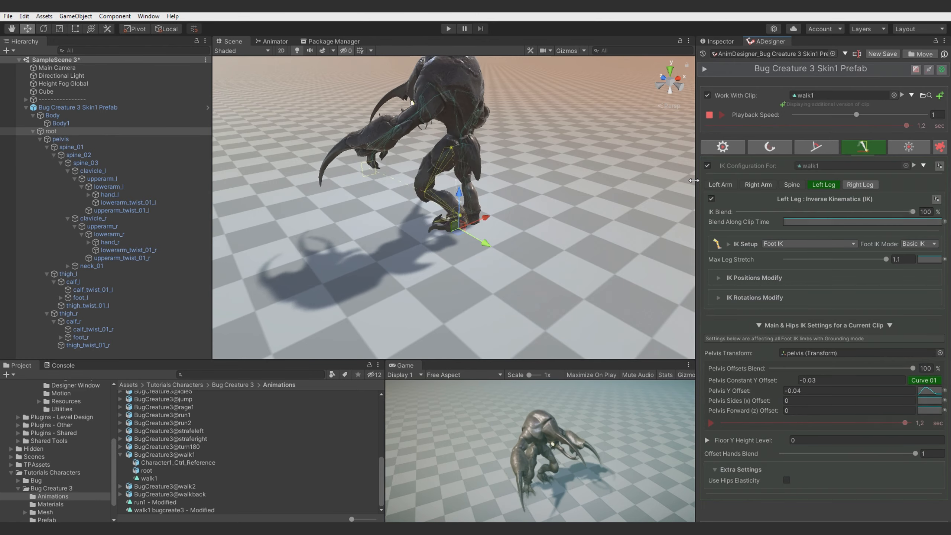
{"action": "scroll", "coordinate": [767, 422], "scroll_direction": "down", "scroll_amount": 3}
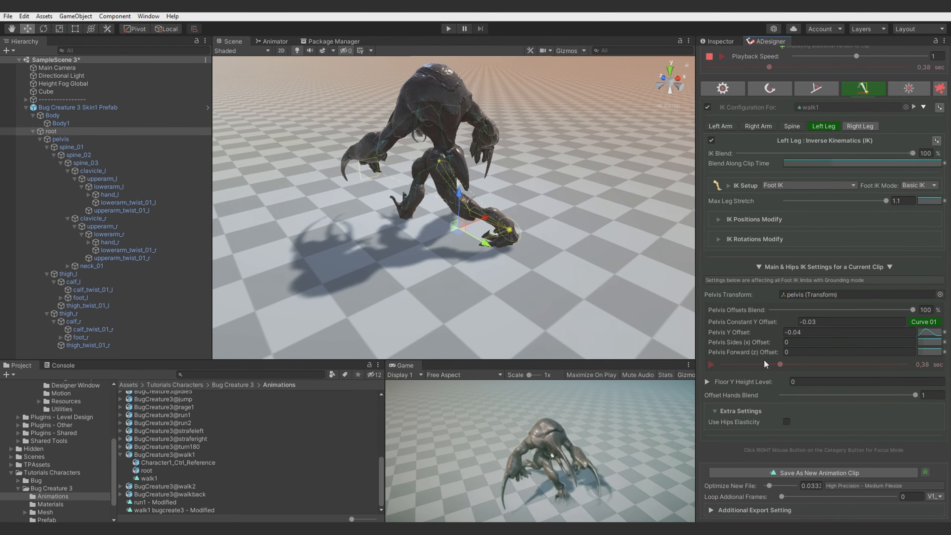
{"action": "left_click", "coordinate": [787, 422]}
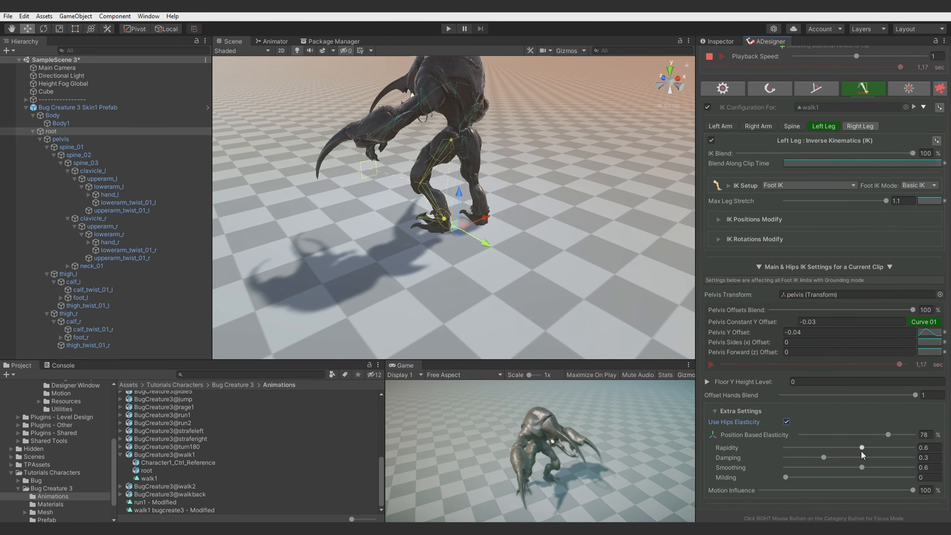
{"action": "left_click_drag", "start_coordinate": [823, 457], "coordinate": [881, 468]}
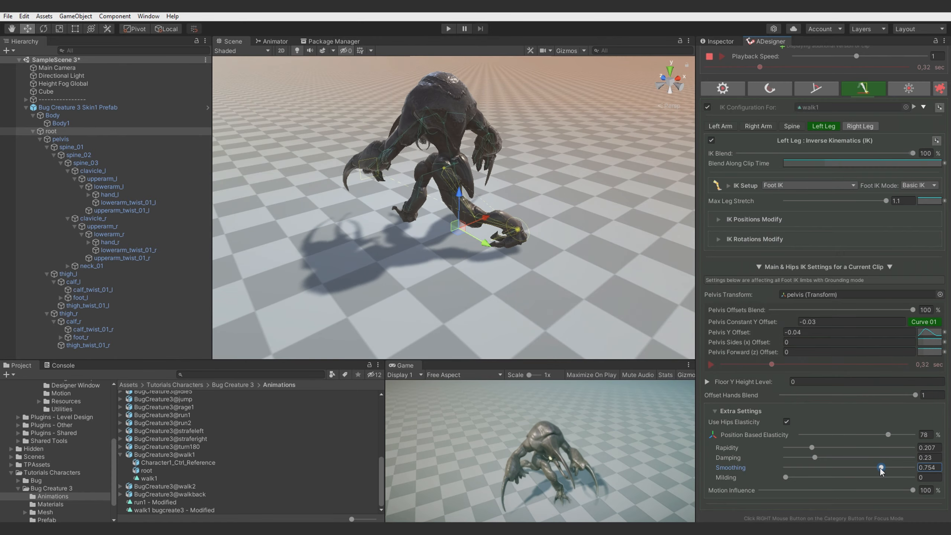
- In the Strafe Creator module, set the Foot Angles Offset Y to -13.4 while checking the creature's feet from behind
{"action": "scroll", "coordinate": [843, 282], "scroll_direction": "up", "scroll_amount": 3}
{"action": "left_click", "coordinate": [940, 147]}
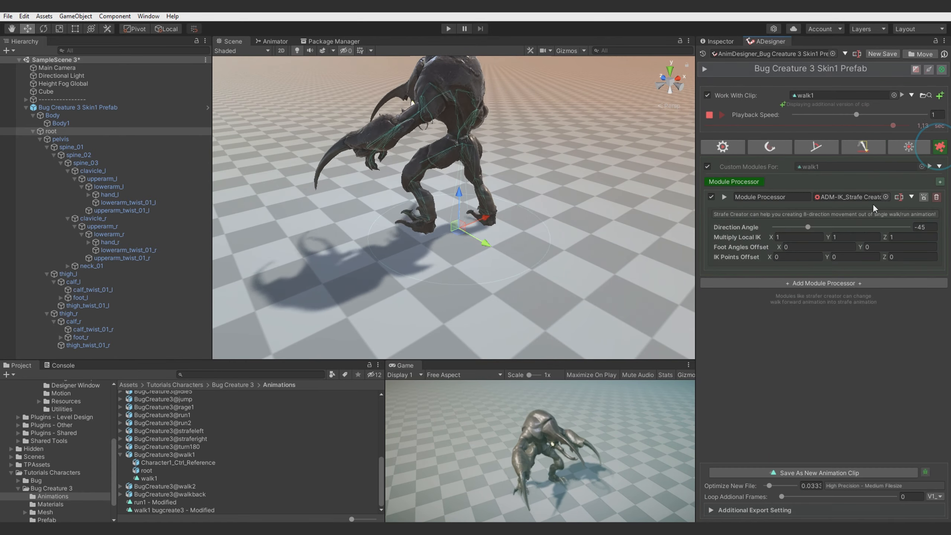
{"action": "right_click_drag", "start_coordinate": [570, 197], "coordinate": [506, 169]}
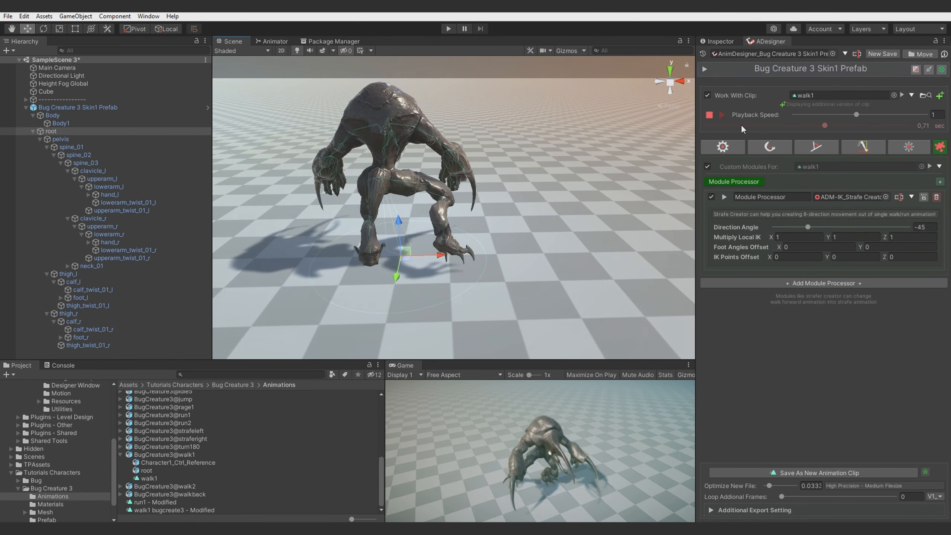
{"action": "left_click", "coordinate": [721, 113]}
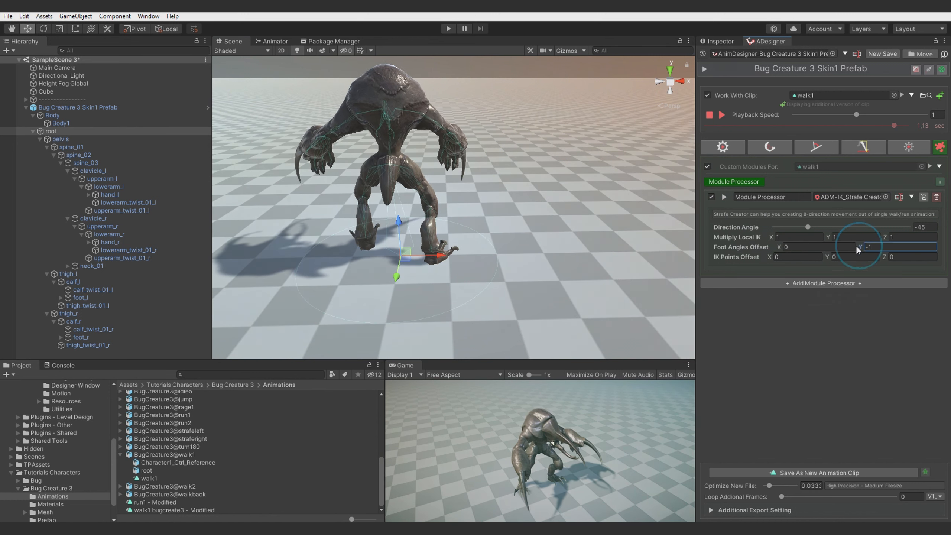
{"action": "left_click_drag", "start_coordinate": [856, 246], "coordinate": [819, 246]}
{"action": "left_click", "coordinate": [724, 117]}
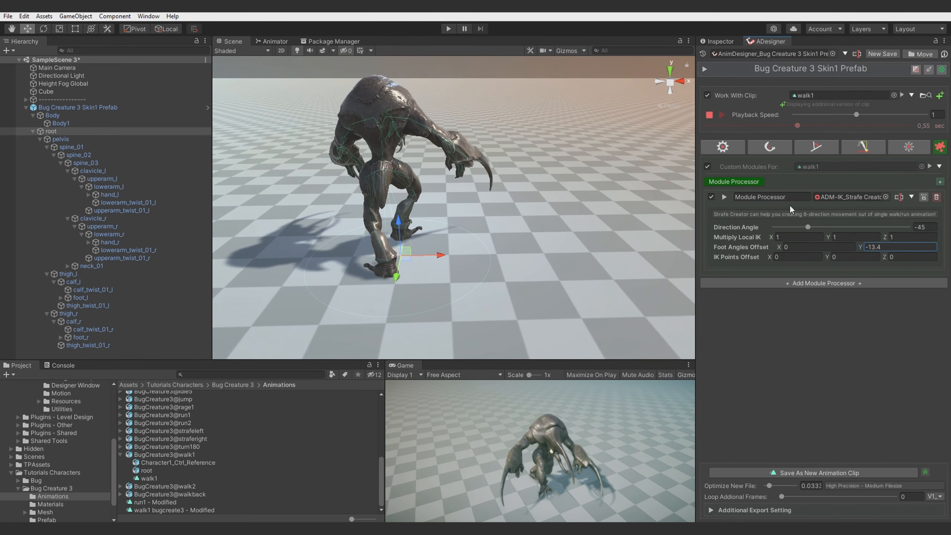
- Stop playback, switch walk1 to its Main Animation Design set and save it as the new clip Anim - Walk Right
{"action": "left_click", "coordinate": [710, 114]}
{"action": "left_click_drag", "start_coordinate": [506, 225], "coordinate": [630, 282], "text": "alt"}
{"action": "left_click_drag", "start_coordinate": [389, 269], "coordinate": [767, 248], "text": "alt"}
{"action": "left_click", "coordinate": [941, 97]}
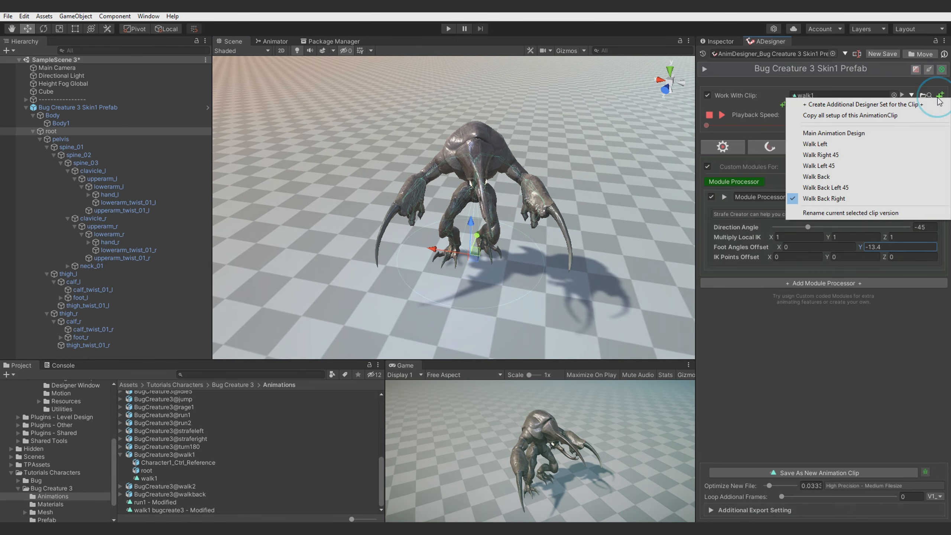
{"action": "left_click", "coordinate": [899, 133]}
{"action": "left_click", "coordinate": [781, 474]}
{"action": "key", "text": "Return"}
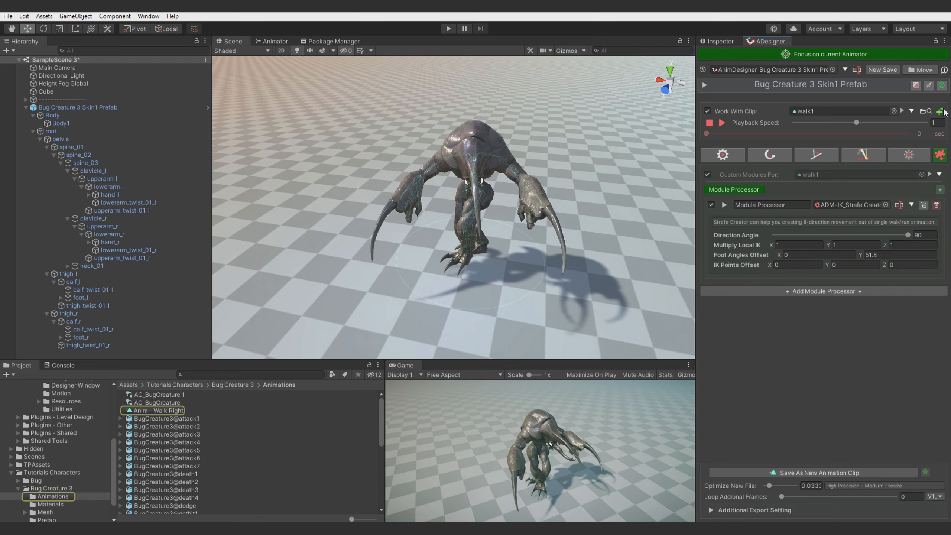
- Save the Walk Left and Walk Right 45 designer sets as new animation clips
{"action": "left_click", "coordinate": [941, 113]}
{"action": "left_click", "coordinate": [899, 161]}
{"action": "left_click", "coordinate": [811, 470]}
{"action": "key", "text": "Return"}
{"action": "left_click", "coordinate": [939, 113]}
{"action": "left_click", "coordinate": [898, 173]}
{"action": "left_click", "coordinate": [790, 470]}
- Save the Walk Left 45 and Walk Back designer sets as new animation clips
{"action": "left_click", "coordinate": [941, 112]}
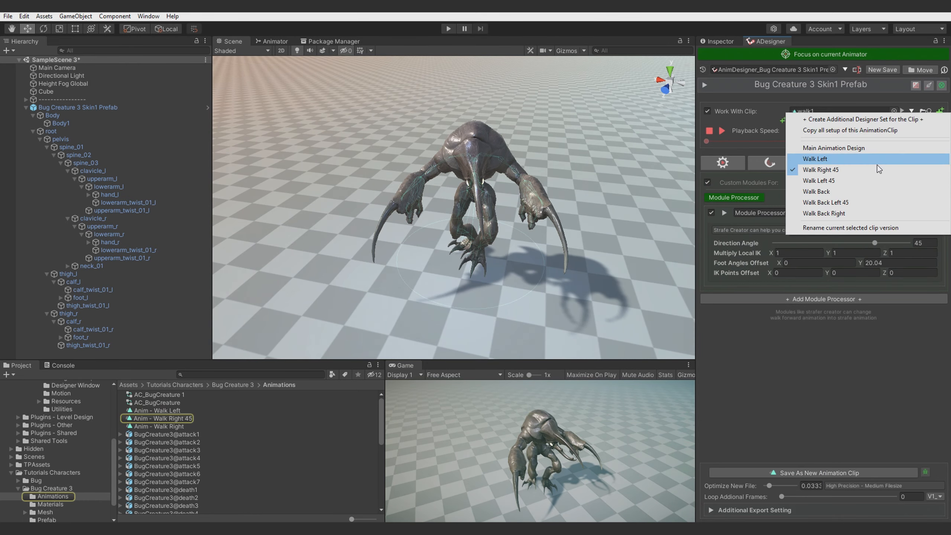
{"action": "left_click", "coordinate": [876, 181]}
{"action": "left_click", "coordinate": [798, 472]}
{"action": "left_click", "coordinate": [940, 111]}
{"action": "left_click", "coordinate": [849, 195]}
{"action": "left_click", "coordinate": [809, 473]}
{"action": "key", "text": "Return"}
- Save the Walk Back Left 45 and Walk Back Right designer sets as new animation clips
{"action": "left_click", "coordinate": [941, 112]}
{"action": "left_click", "coordinate": [843, 205]}
{"action": "left_click", "coordinate": [780, 473]}
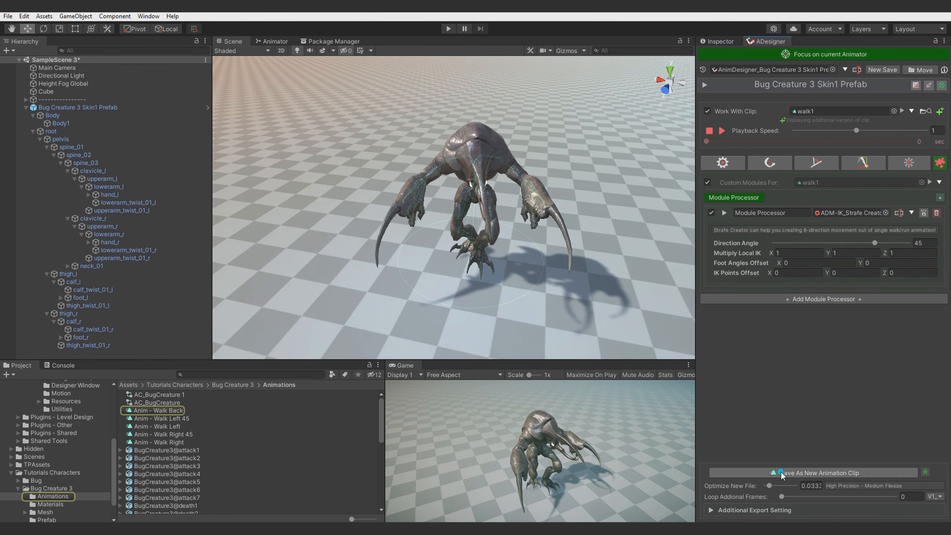
{"action": "key", "text": "Return"}
{"action": "left_click", "coordinate": [940, 112]}
{"action": "left_click", "coordinate": [843, 214]}
{"action": "left_click", "coordinate": [780, 472]}
{"action": "key", "text": "Return"}
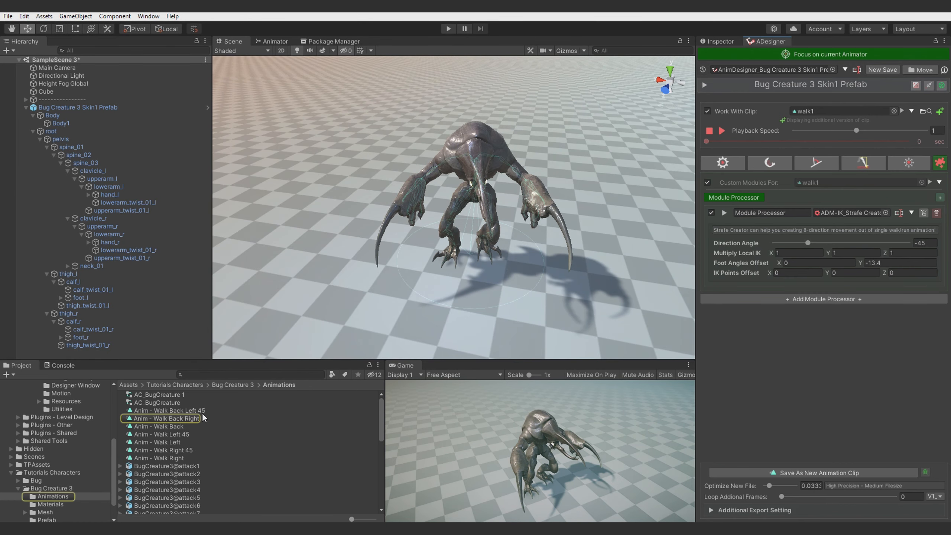
- Inspect the exported walk clips, playing the previews of Anim - Walk Back and Anim - Walk Back Left 45
{"action": "left_click", "coordinate": [161, 458]}
{"action": "left_click", "coordinate": [723, 42]}
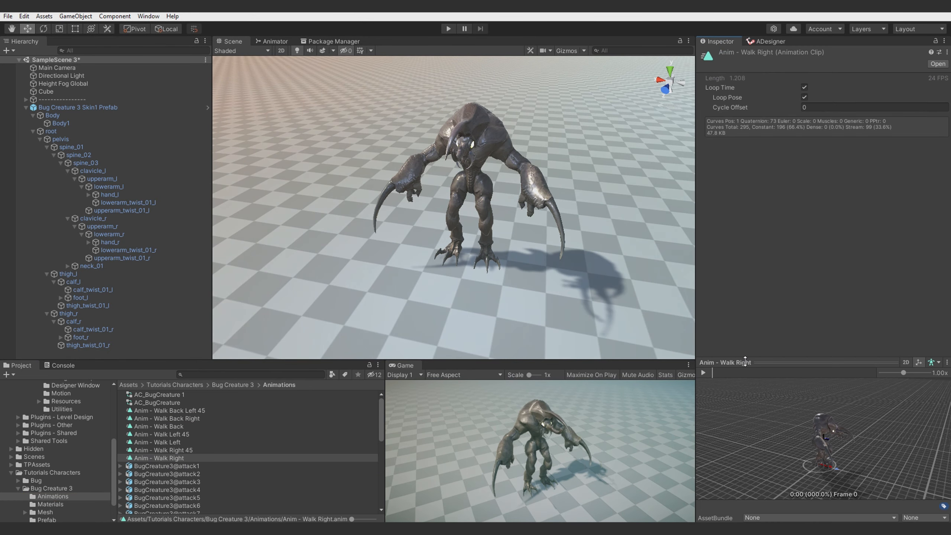
{"action": "key", "text": "Up"}
{"action": "key", "text": "Up"}
{"action": "key", "text": "Up"}
{"action": "key", "text": "Up"}
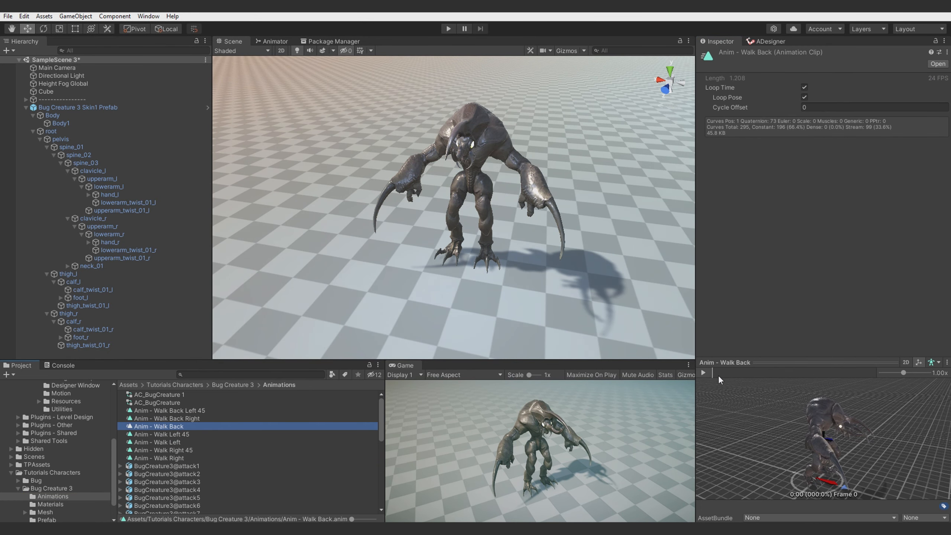
{"action": "left_click", "coordinate": [703, 373]}
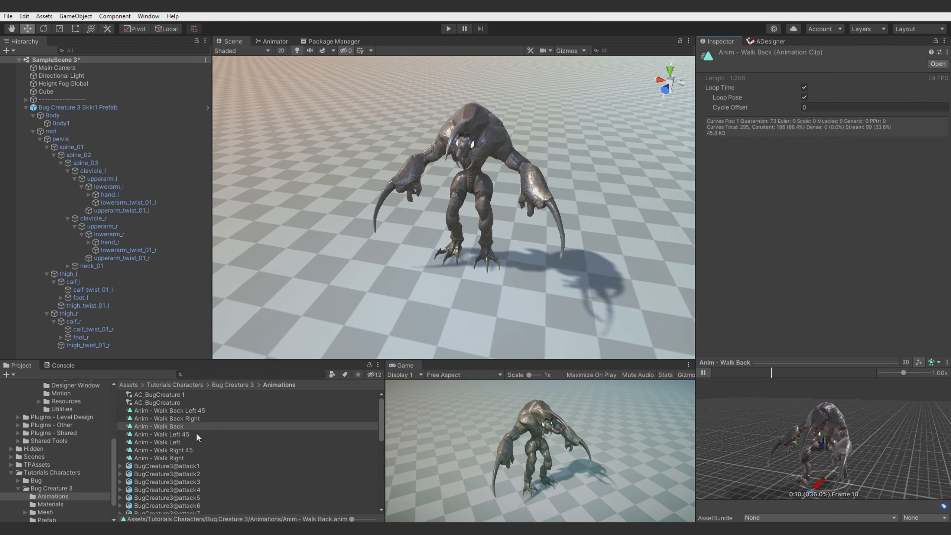
{"action": "left_click", "coordinate": [193, 411]}
{"action": "left_click", "coordinate": [704, 373]}
{"action": "right_click_drag", "start_coordinate": [832, 430], "coordinate": [781, 424]}
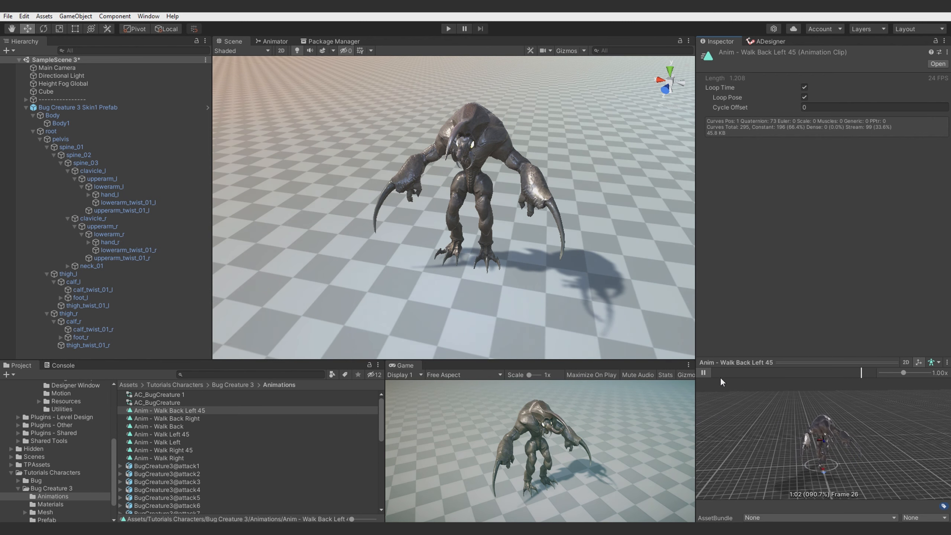
{"action": "left_click", "coordinate": [703, 372]}
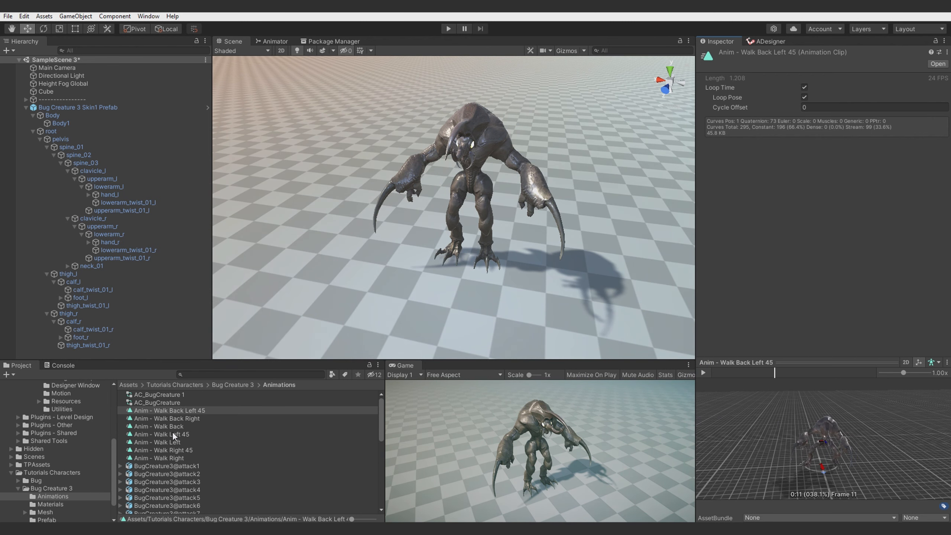
- Open the AC_BugCreature animator controller and create a new blend tree state below Idle, named Movement
{"action": "double_click", "coordinate": [165, 400]}
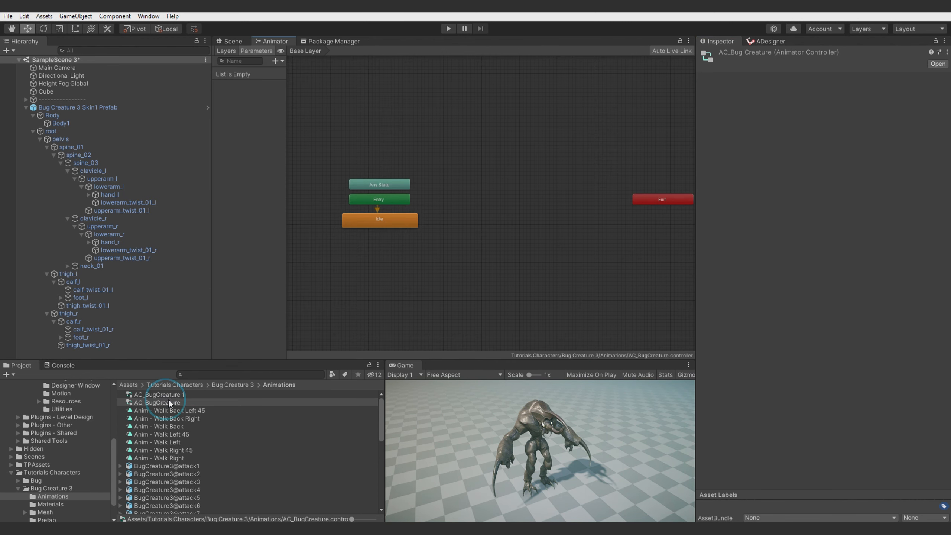
{"action": "right_click", "coordinate": [348, 238]}
{"action": "mouse_move", "coordinate": [409, 243]}
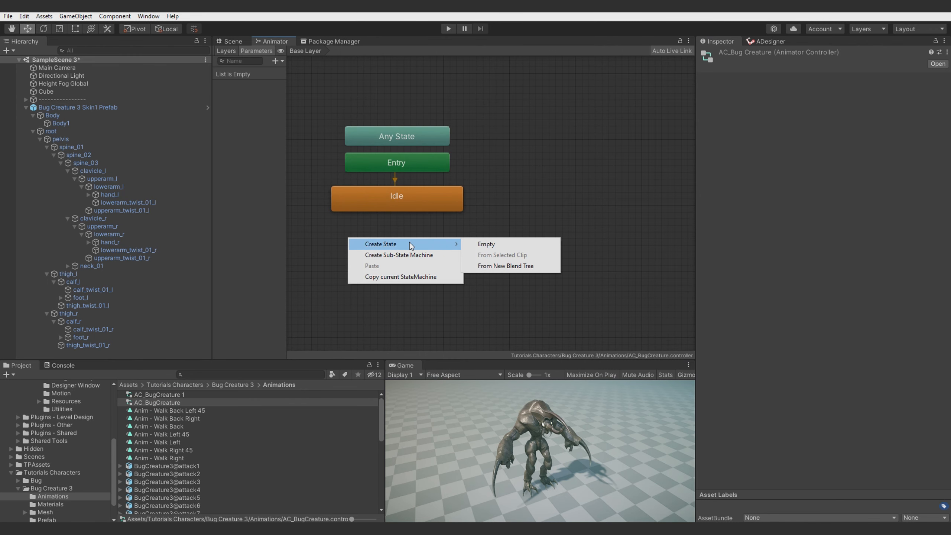
{"action": "left_click", "coordinate": [523, 266]}
{"action": "left_click_drag", "start_coordinate": [439, 247], "coordinate": [419, 242]}
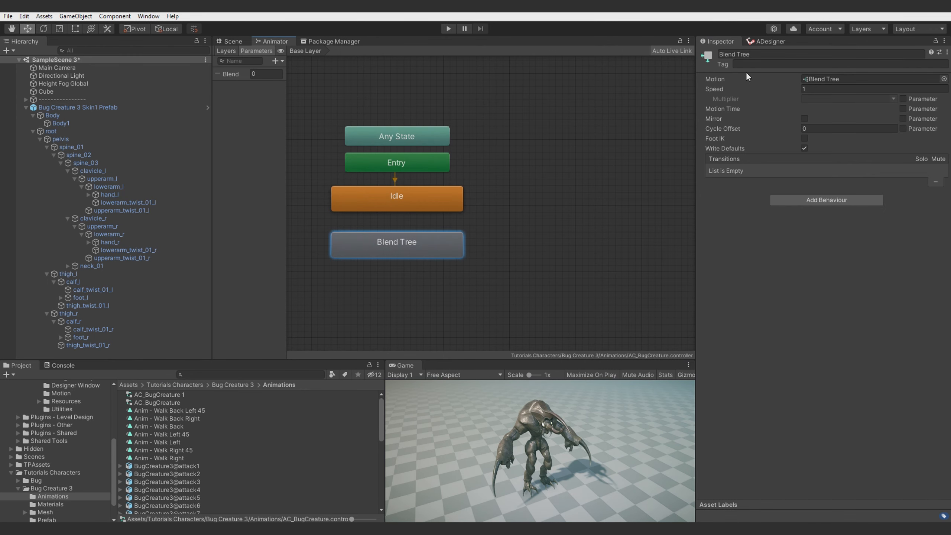
{"action": "left_click", "coordinate": [742, 54]}
{"action": "type", "text": "Movement"}
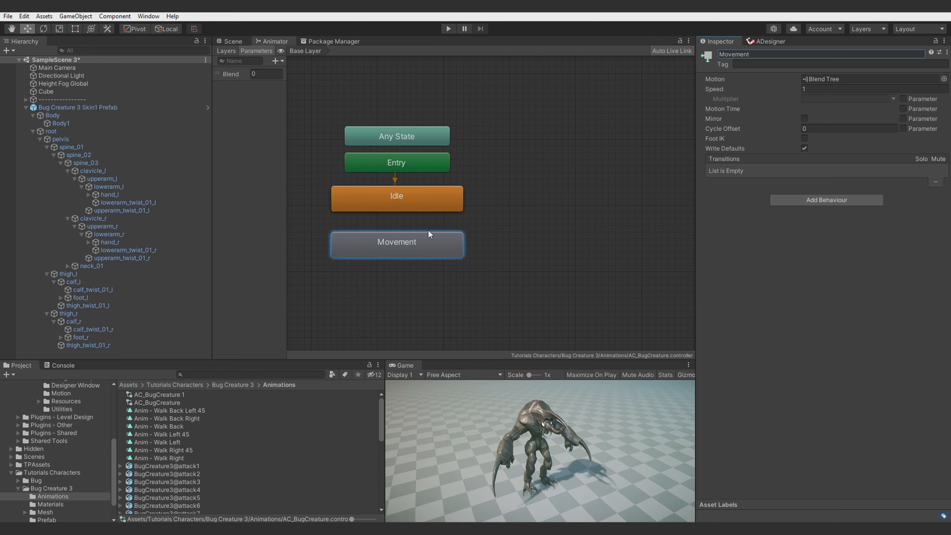
- Open the Movement blend tree and set its Blend Type to 2D Freeform Cartesian
{"action": "double_click", "coordinate": [386, 245]}
{"action": "left_click", "coordinate": [483, 190]}
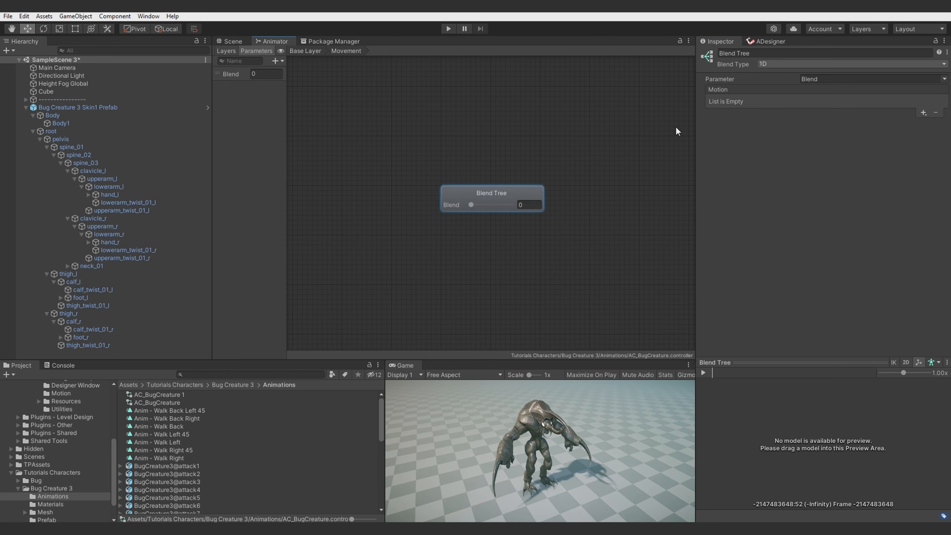
{"action": "left_click", "coordinate": [777, 64]}
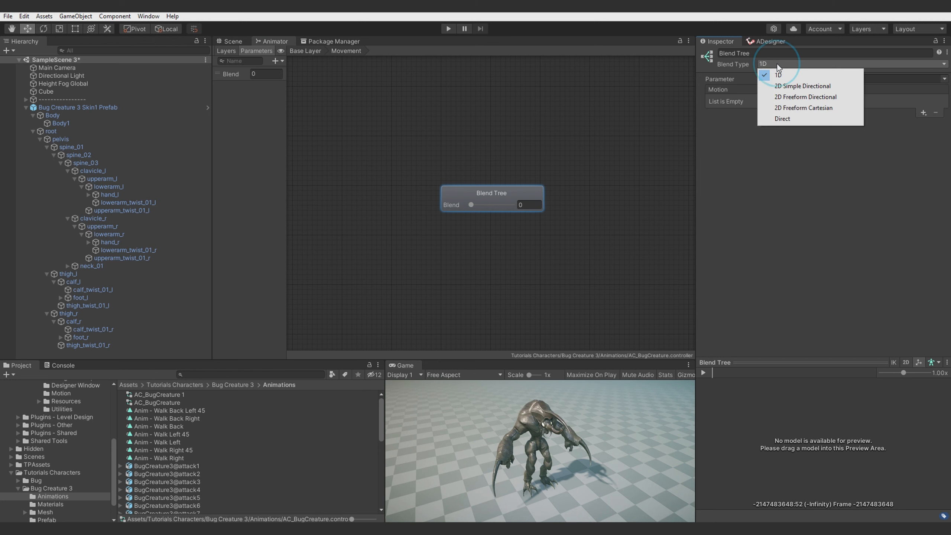
{"action": "left_click", "coordinate": [795, 107]}
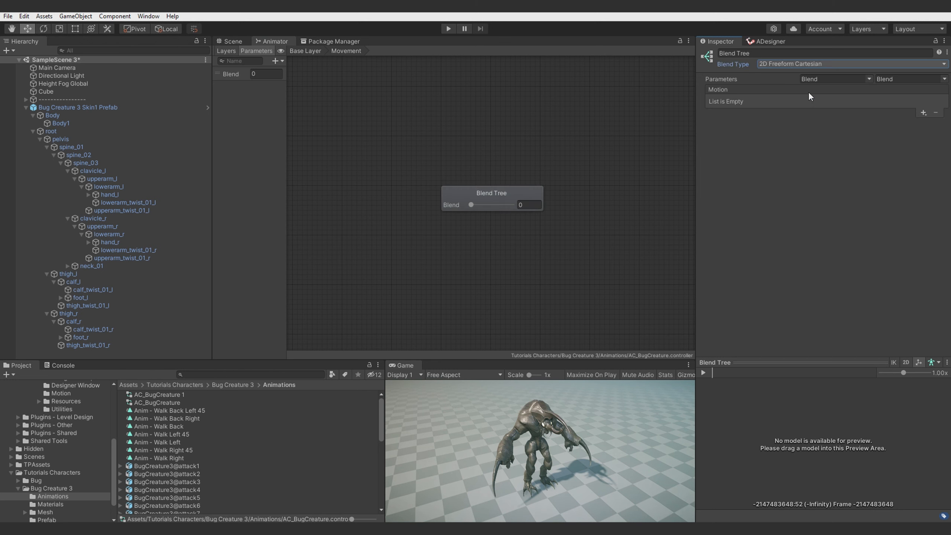
- Add a second float parameter to the controller and rename the Blend parameter to SpeedX
{"action": "left_click", "coordinate": [284, 62]}
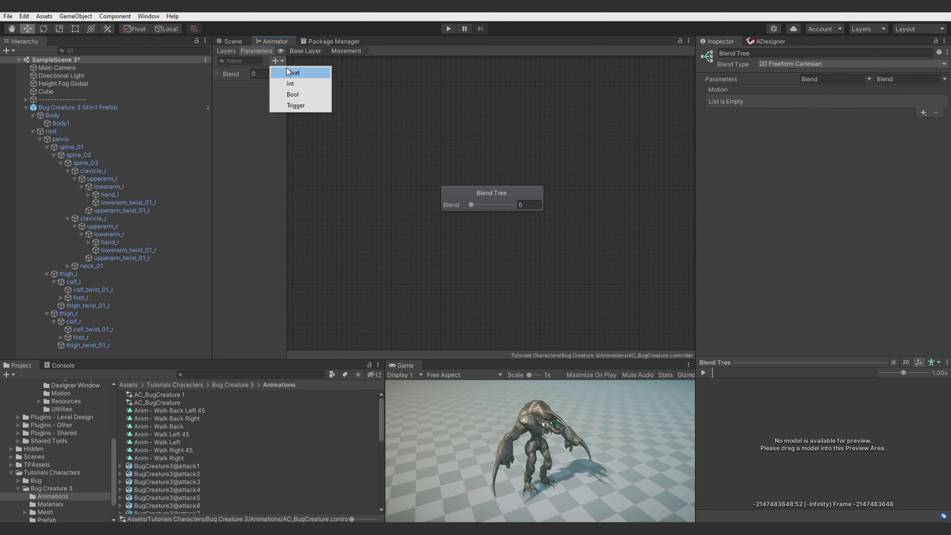
{"action": "left_click", "coordinate": [287, 69]}
{"action": "left_click", "coordinate": [232, 74]}
{"action": "double_click", "coordinate": [232, 73]}
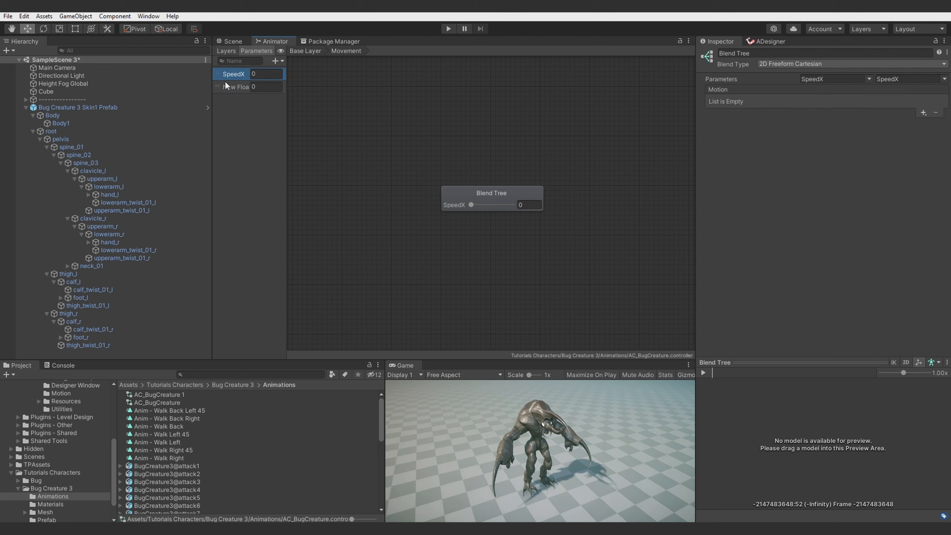
- Rename the second float parameter to SpeedZ and add the walk1 clip as a blend tree motion at position 0, 1
{"action": "left_click", "coordinate": [234, 90]}
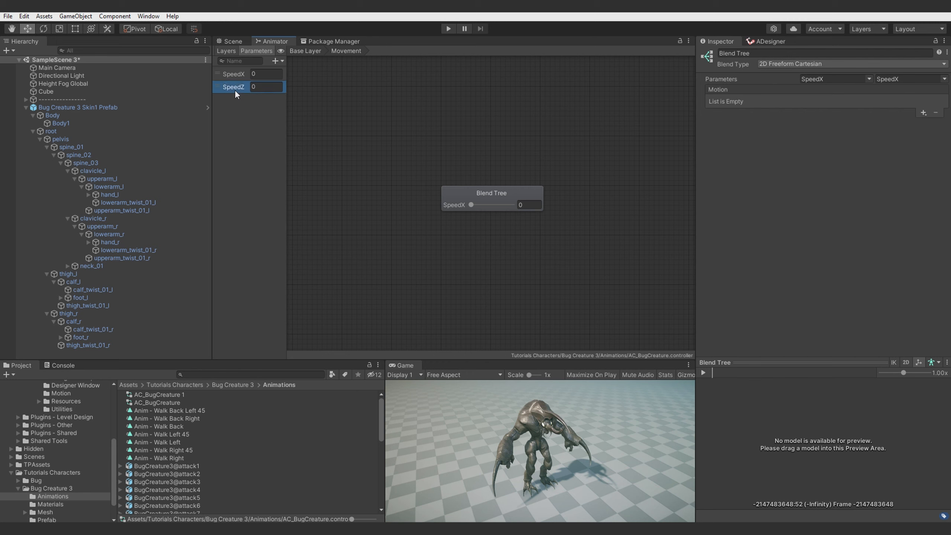
{"action": "left_click", "coordinate": [924, 113]}
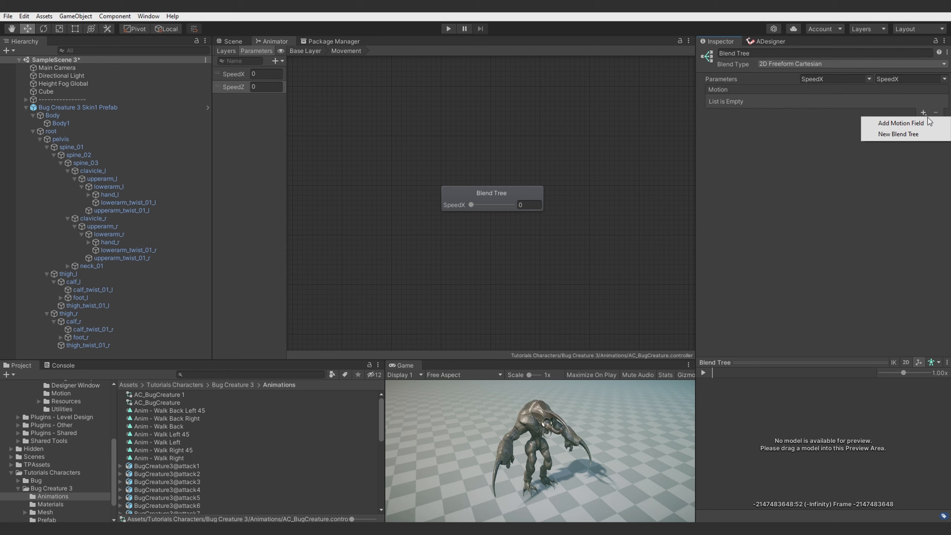
{"action": "left_click", "coordinate": [899, 123]}
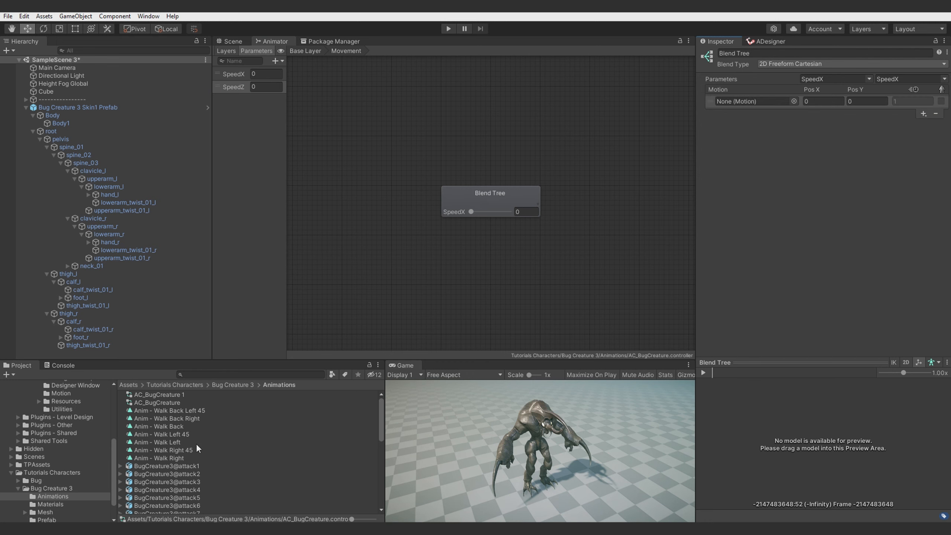
{"action": "scroll", "coordinate": [200, 409], "scroll_direction": "down", "scroll_amount": 5}
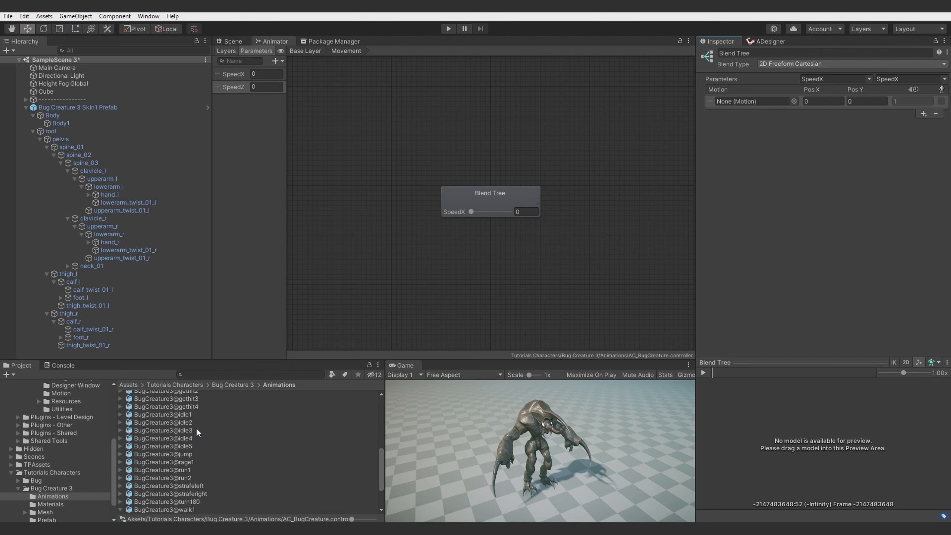
{"action": "left_click", "coordinate": [120, 455]}
{"action": "left_click", "coordinate": [149, 479]}
{"action": "left_click_drag", "start_coordinate": [152, 481], "coordinate": [757, 102]}
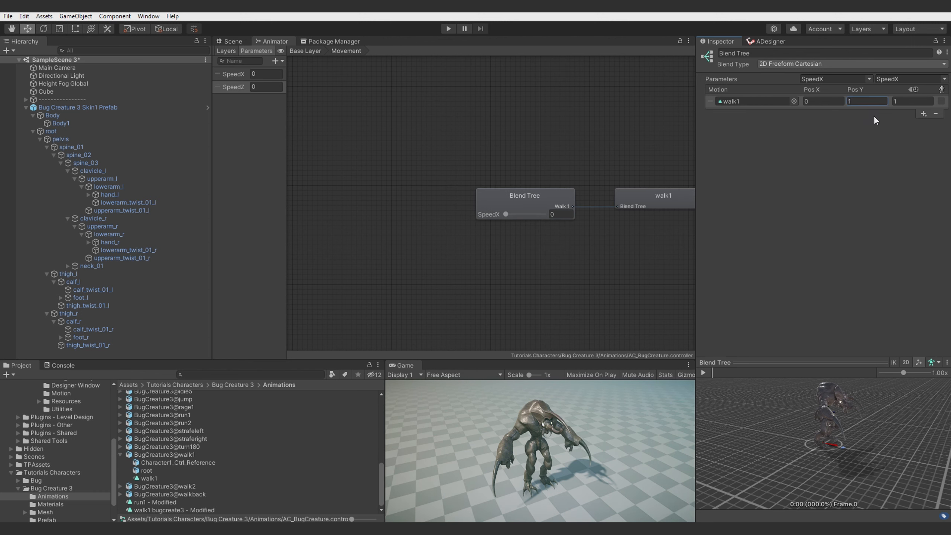
- Add Anim - Walk Back as a second blend tree motion at position 0, -1
{"action": "left_click", "coordinate": [924, 113]}
{"action": "left_click", "coordinate": [908, 123]}
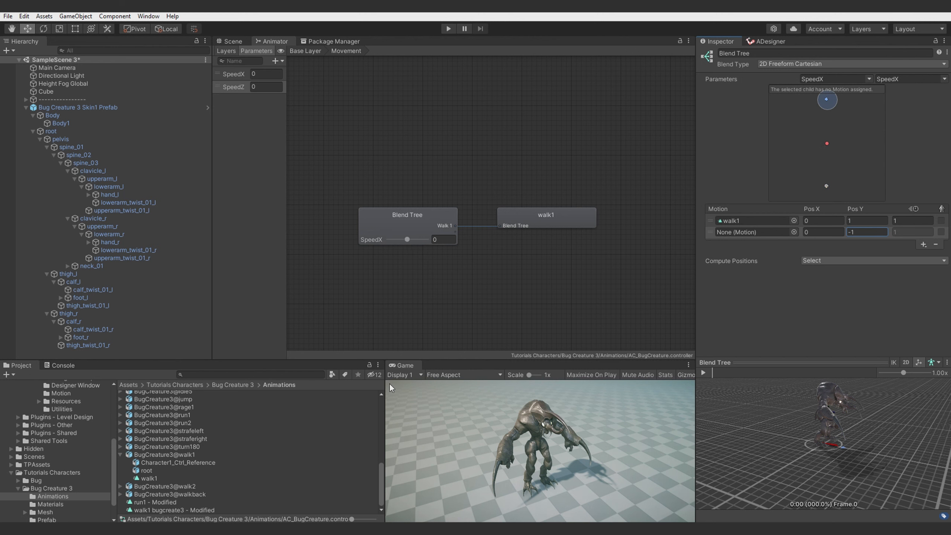
{"action": "scroll", "coordinate": [194, 458], "scroll_direction": "up", "scroll_amount": 10}
{"action": "left_click_drag", "start_coordinate": [169, 427], "coordinate": [839, 227]}
{"action": "left_click_drag", "start_coordinate": [744, 237], "coordinate": [743, 236]}
- Add Anim - Walk Left as a blend tree motion at position -1, 0
{"action": "left_click", "coordinate": [923, 244]}
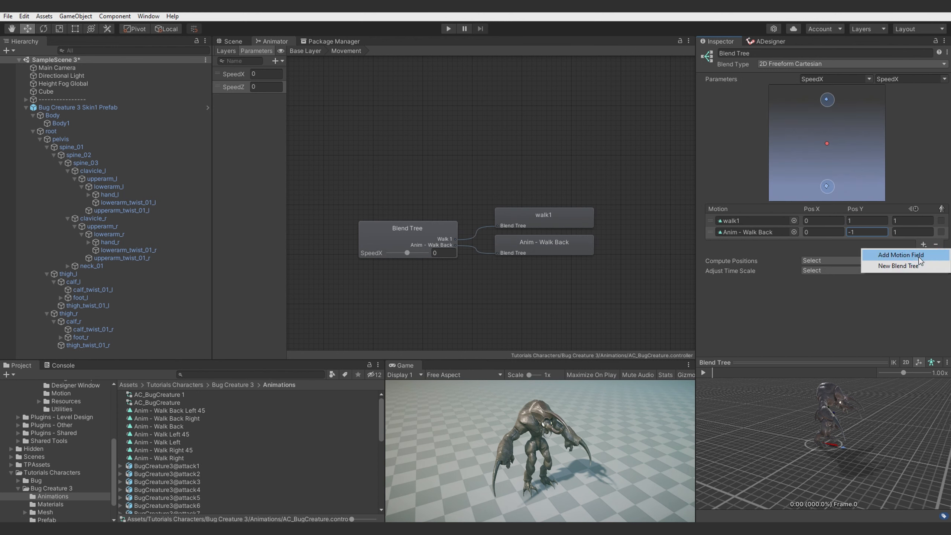
{"action": "left_click", "coordinate": [907, 254]}
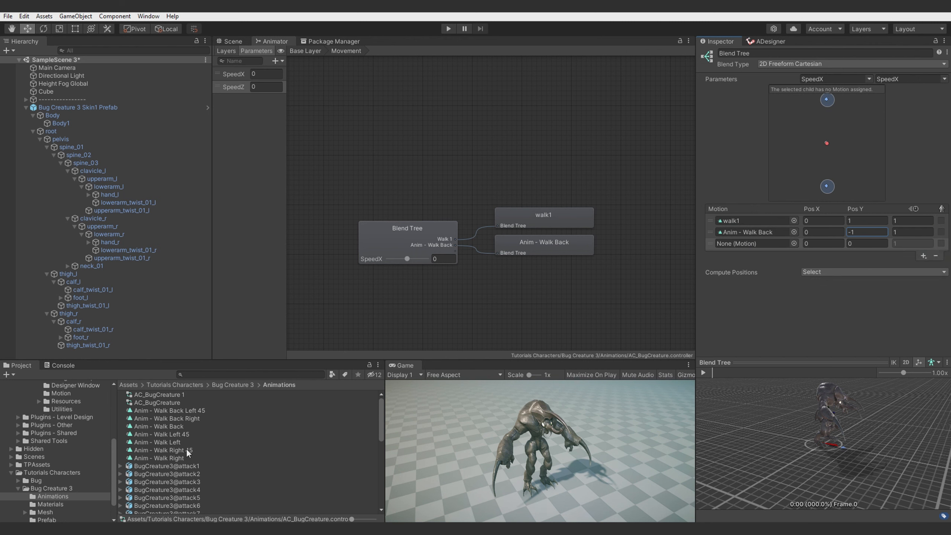
{"action": "left_click_drag", "start_coordinate": [169, 442], "coordinate": [745, 244]}
{"action": "left_click", "coordinate": [823, 244]}
{"action": "type", "text": "-1"}
- Add Anim - Walk Right as a blend tree motion at position 1, 0
{"action": "left_click", "coordinate": [923, 256]}
{"action": "left_click", "coordinate": [910, 265]}
{"action": "left_click_drag", "start_coordinate": [166, 458], "coordinate": [745, 255]}
{"action": "left_click", "coordinate": [821, 255]}
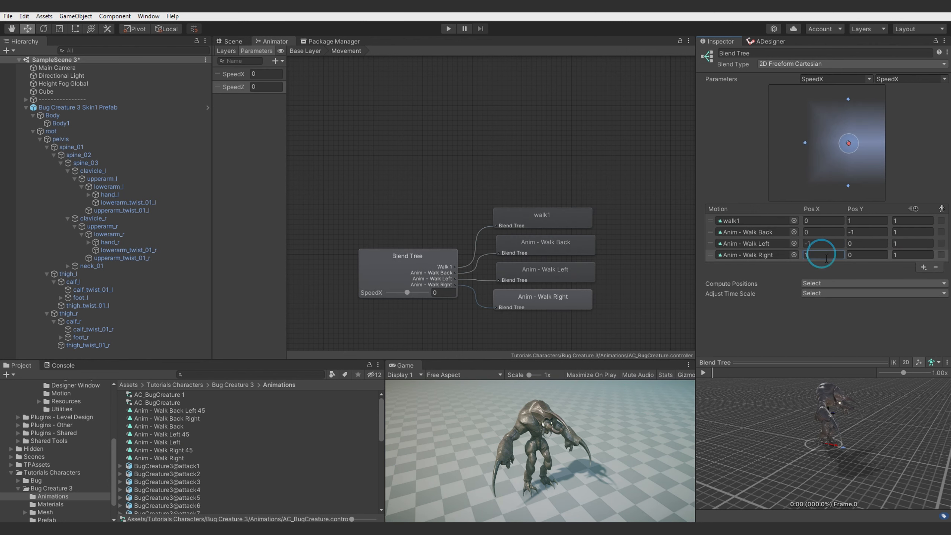
{"action": "type", "text": "1"}
- Add Anim - Walk Right 45 as a blend tree motion at position 0.7, 0.7
{"action": "left_click", "coordinate": [923, 267]}
{"action": "left_click", "coordinate": [909, 277]}
{"action": "left_click", "coordinate": [821, 266]}
{"action": "type", "text": "0.7"}
{"action": "key", "text": "Tab"}
{"action": "left_click_drag", "start_coordinate": [187, 450], "coordinate": [745, 267]}
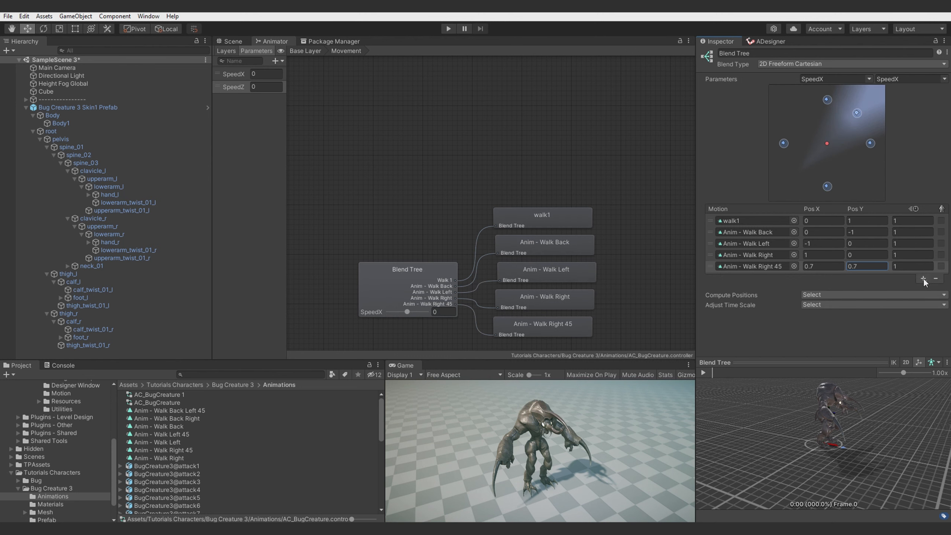
- Add Anim - Walk Left 45 as a blend tree motion at position -0.7, 0.7
{"action": "left_click", "coordinate": [923, 279]}
{"action": "left_click", "coordinate": [909, 289]}
{"action": "left_click", "coordinate": [823, 278]}
{"action": "type", "text": "-0.7"}
{"action": "left_click", "coordinate": [851, 277]}
{"action": "type", "text": "0.7"}
{"action": "left_click_drag", "start_coordinate": [188, 435], "coordinate": [747, 278]}
- Add Anim - Walk Back Left 45 as a blend tree motion at position -0.7, -0.7
{"action": "left_click", "coordinate": [919, 300]}
{"action": "left_click", "coordinate": [812, 289]}
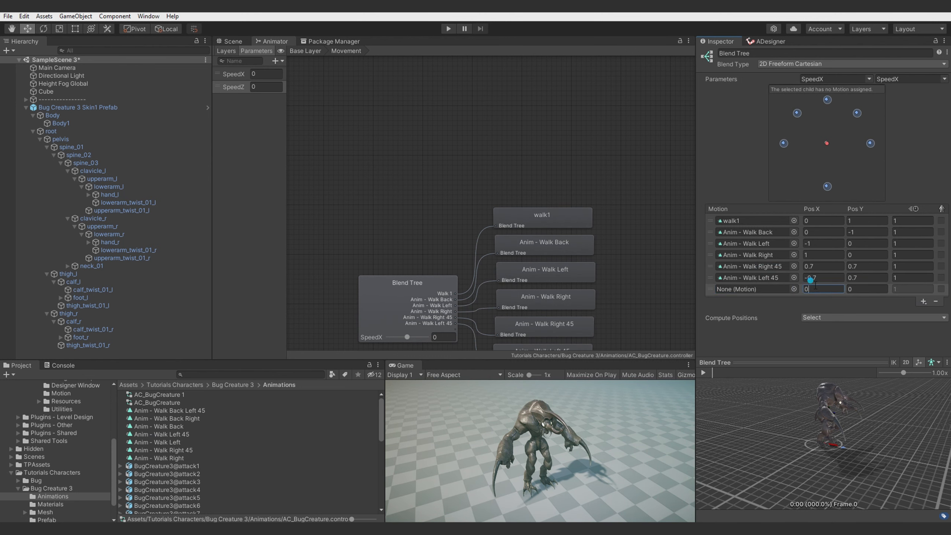
{"action": "left_click_drag", "start_coordinate": [191, 410], "coordinate": [753, 289]}
- Add Anim - Walk Back Right as a blend tree motion at position 0.7, -0.7
{"action": "left_click", "coordinate": [923, 302]}
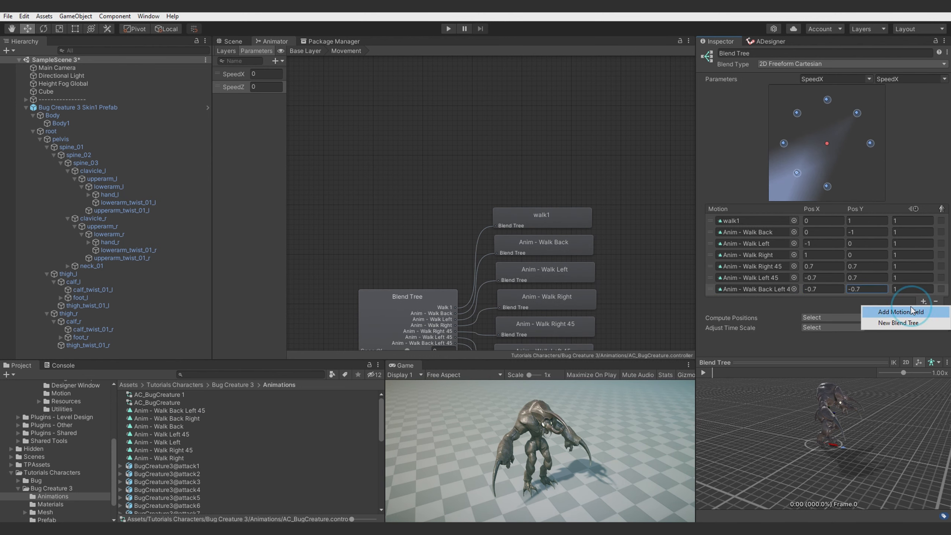
{"action": "left_click", "coordinate": [909, 311]}
{"action": "left_click", "coordinate": [822, 301]}
{"action": "type", "text": "0.7"}
{"action": "left_click", "coordinate": [860, 300]}
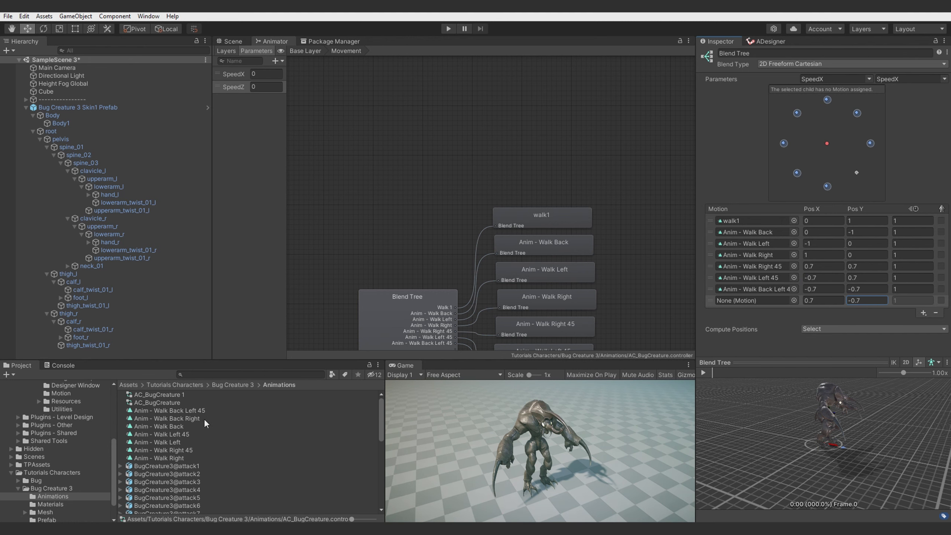
{"action": "left_click_drag", "start_coordinate": [187, 418], "coordinate": [753, 301]}
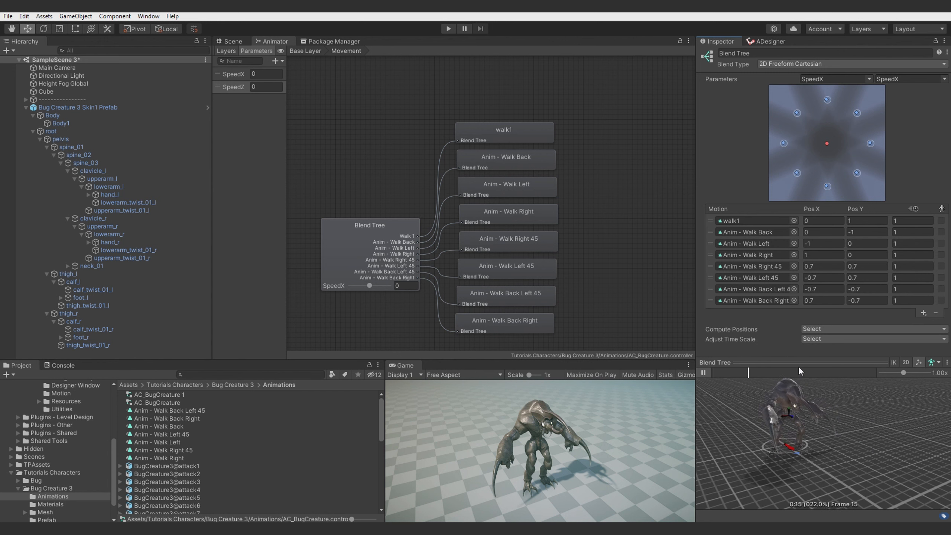
- Play the blend tree preview in an enlarged preview area and examine the blended motion
{"action": "left_click_drag", "start_coordinate": [807, 360], "coordinate": [806, 280]}
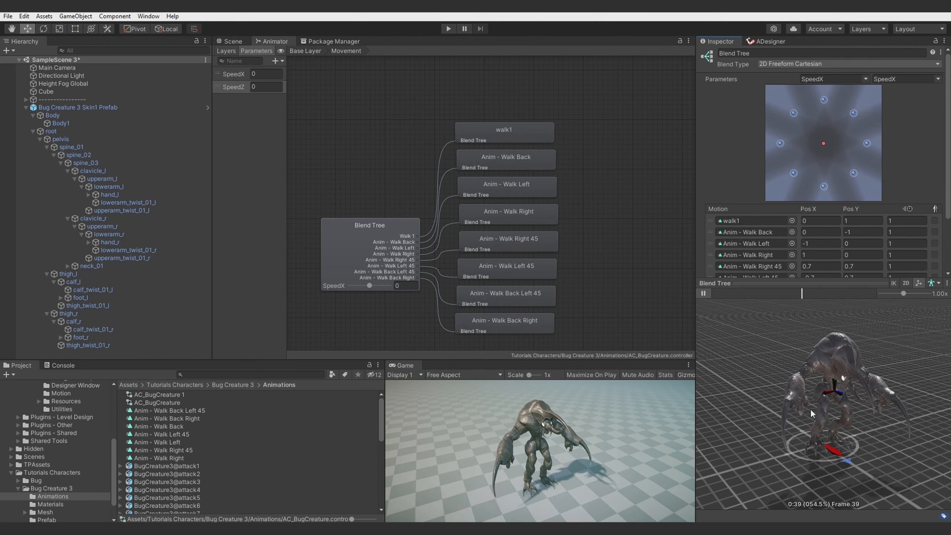
{"action": "left_click_drag", "start_coordinate": [756, 283], "coordinate": [757, 331]}
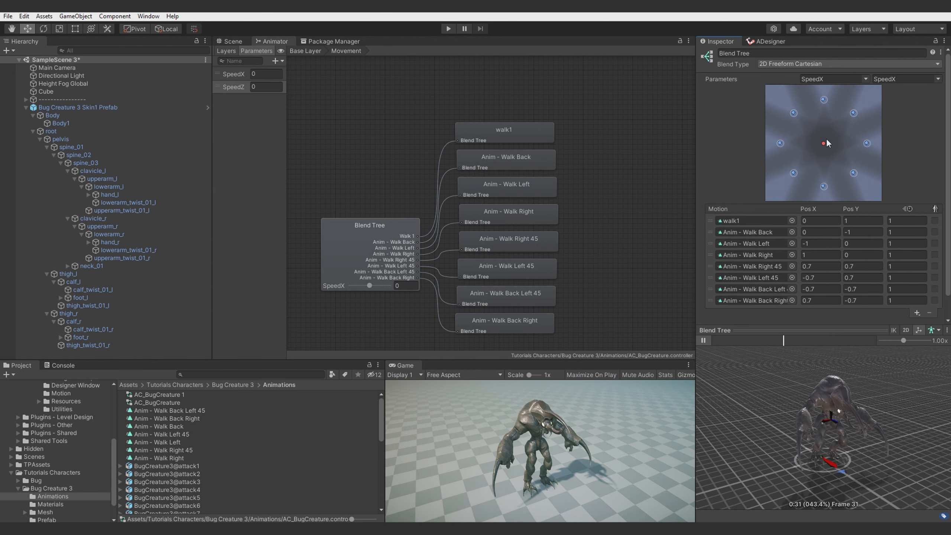
- Return to Animation Designer with the scene view shown and create an additional version of walk1 named Walk Zero Speed
{"action": "left_click", "coordinate": [771, 41]}
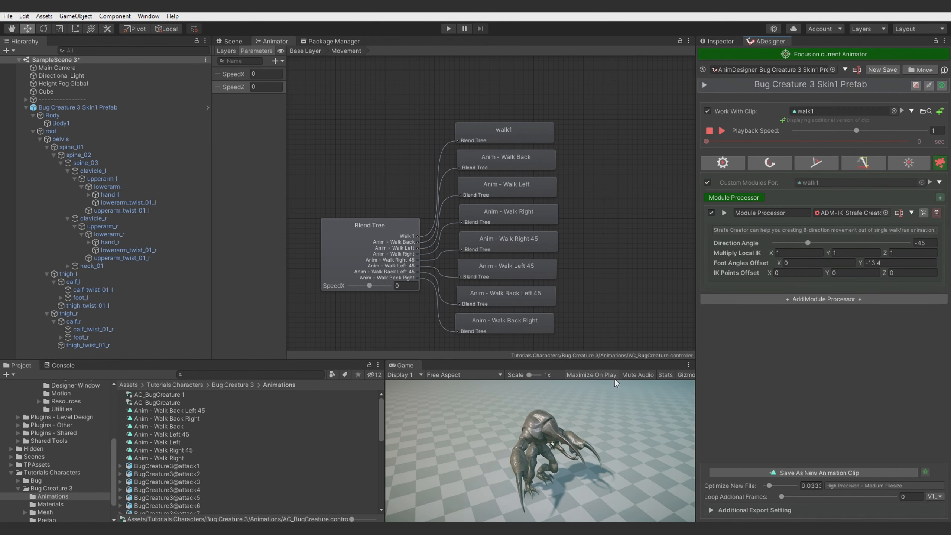
{"action": "left_click", "coordinate": [229, 42]}
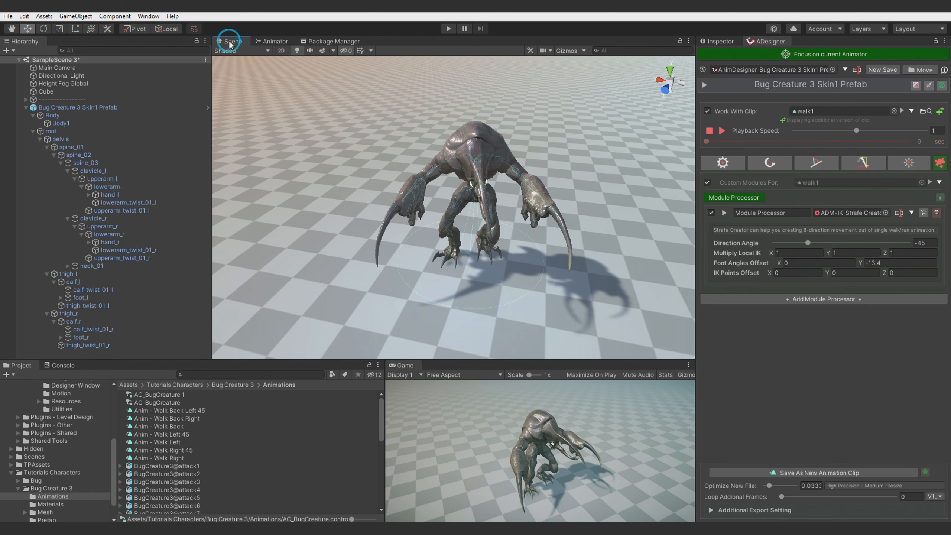
{"action": "middle_click_drag", "start_coordinate": [510, 174], "coordinate": [511, 150]}
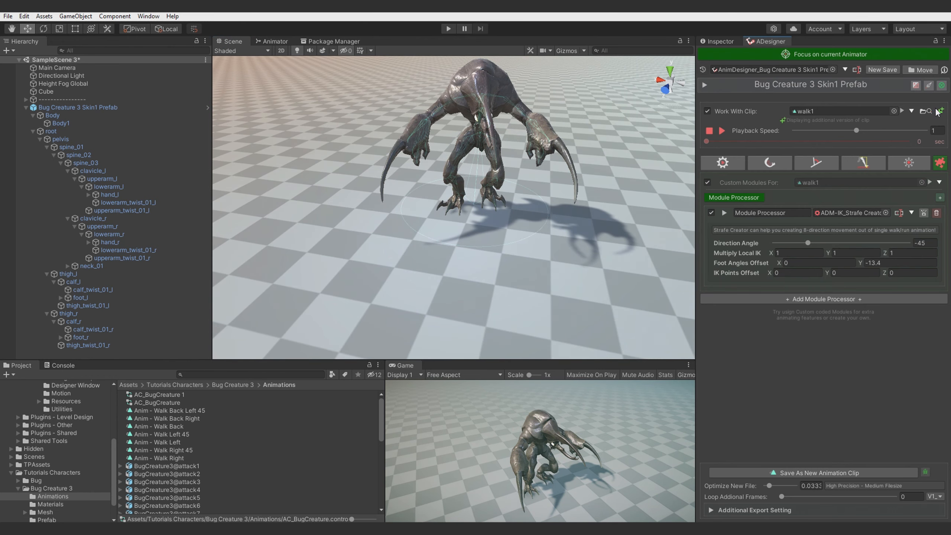
{"action": "left_click", "coordinate": [940, 111]}
{"action": "left_click", "coordinate": [879, 115]}
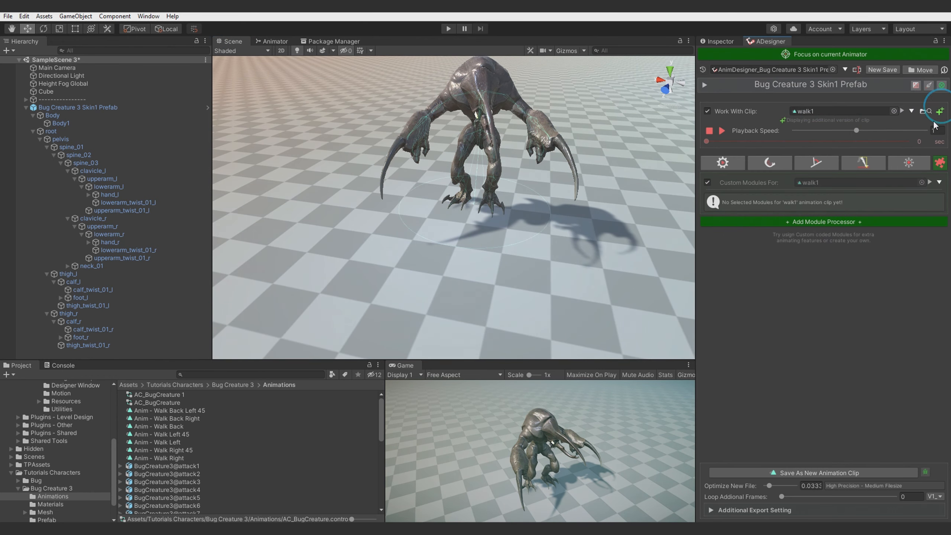
{"action": "left_click", "coordinate": [941, 111]}
{"action": "left_click", "coordinate": [843, 234]}
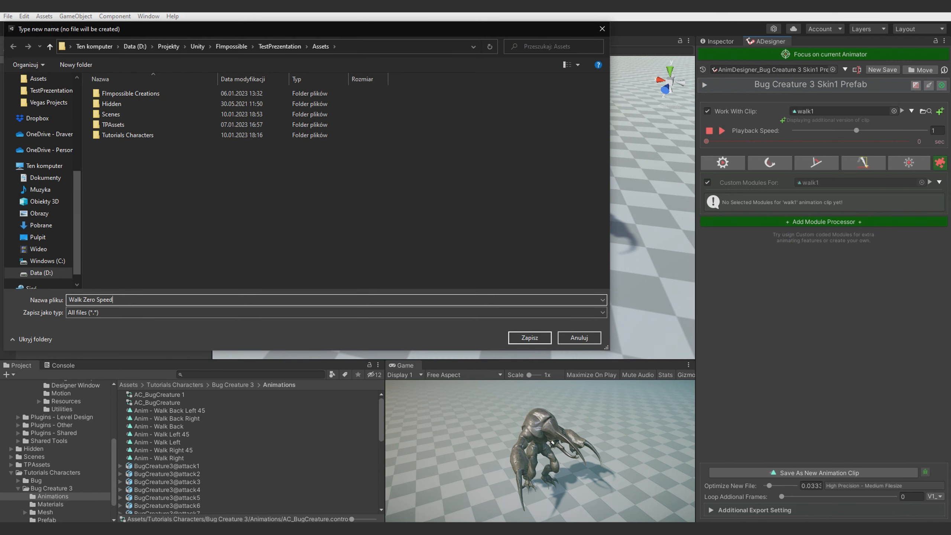
{"action": "key", "text": "Return"}
- Add a module processor using the IK Strafe Creator module to the new version and enable its foot IKs
{"action": "left_click", "coordinate": [832, 222]}
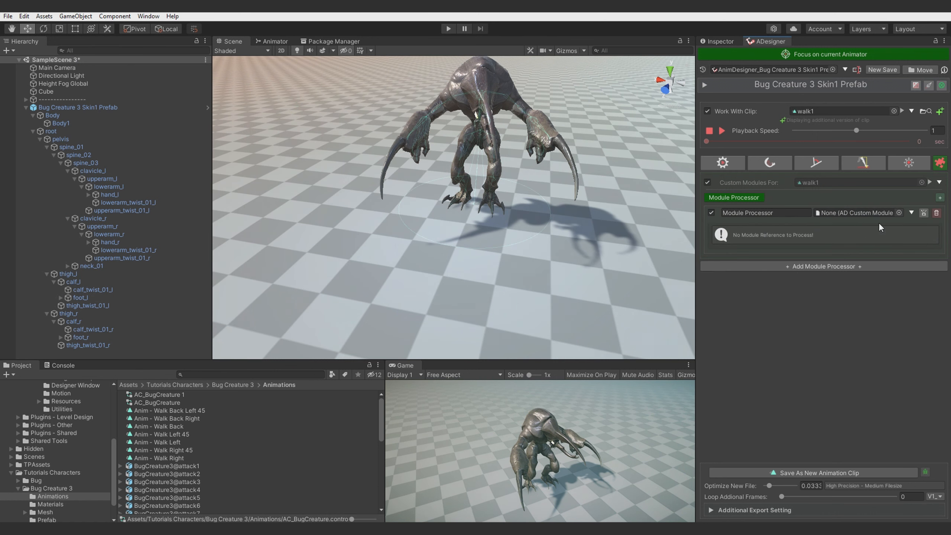
{"action": "left_click", "coordinate": [911, 213]}
{"action": "mouse_move", "coordinate": [891, 254]}
{"action": "left_click", "coordinate": [824, 254]}
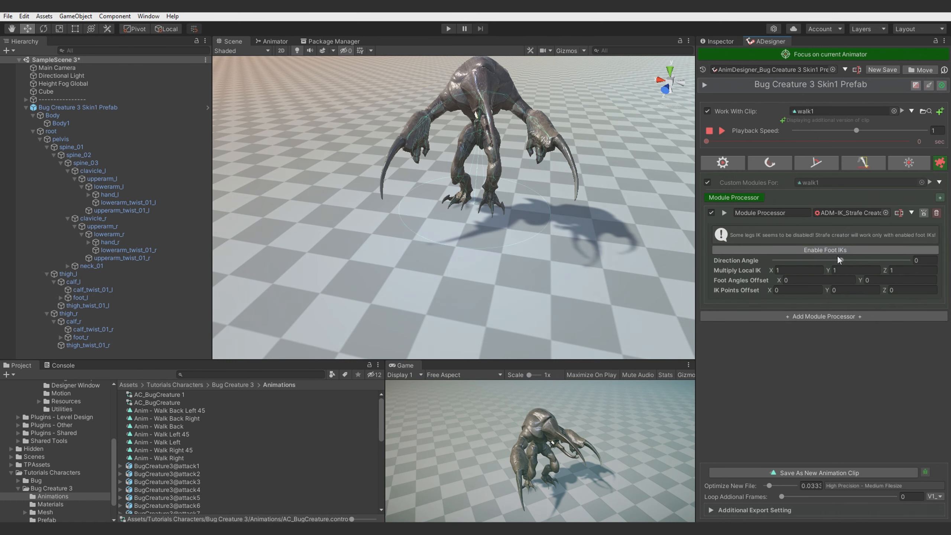
{"action": "left_click", "coordinate": [822, 250]}
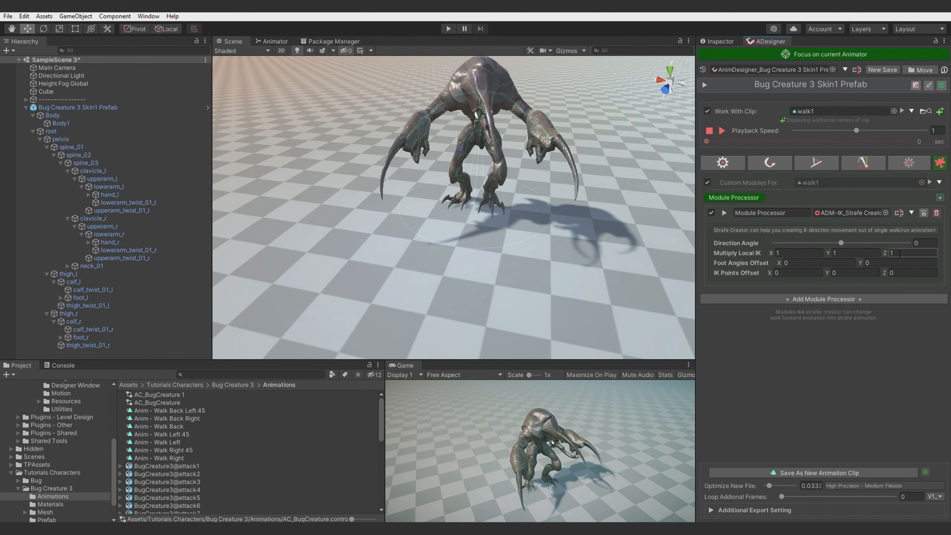
- Set the strafe module's Multiply Local IK to 0 for Z and 0.25 for Y, playing the clip to check it
{"action": "type", "text": "0"}
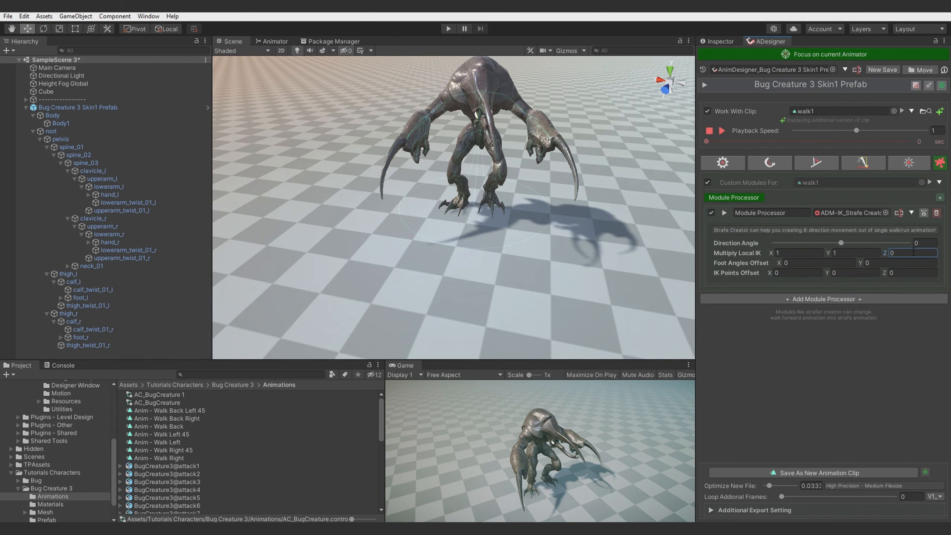
{"action": "left_click", "coordinate": [722, 131]}
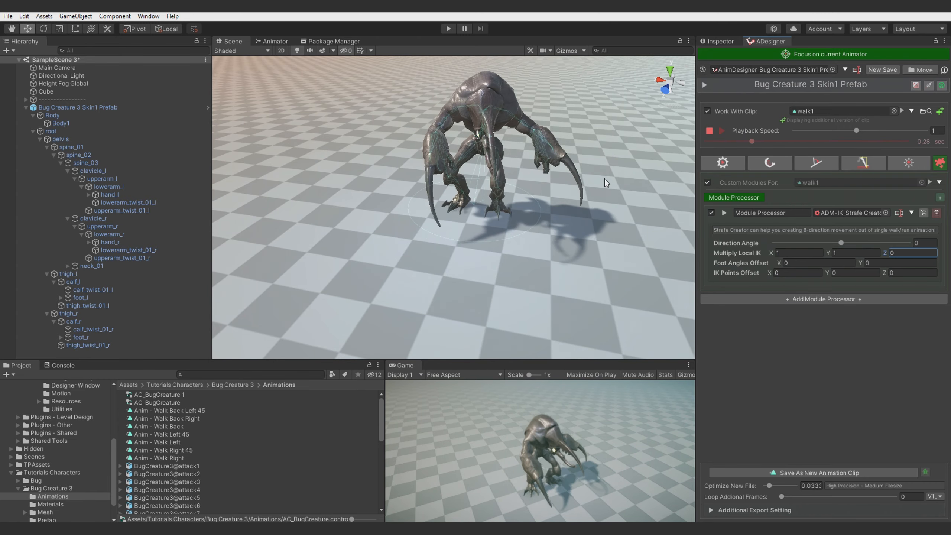
{"action": "left_click", "coordinate": [856, 253]}
{"action": "type", "text": ",25"}
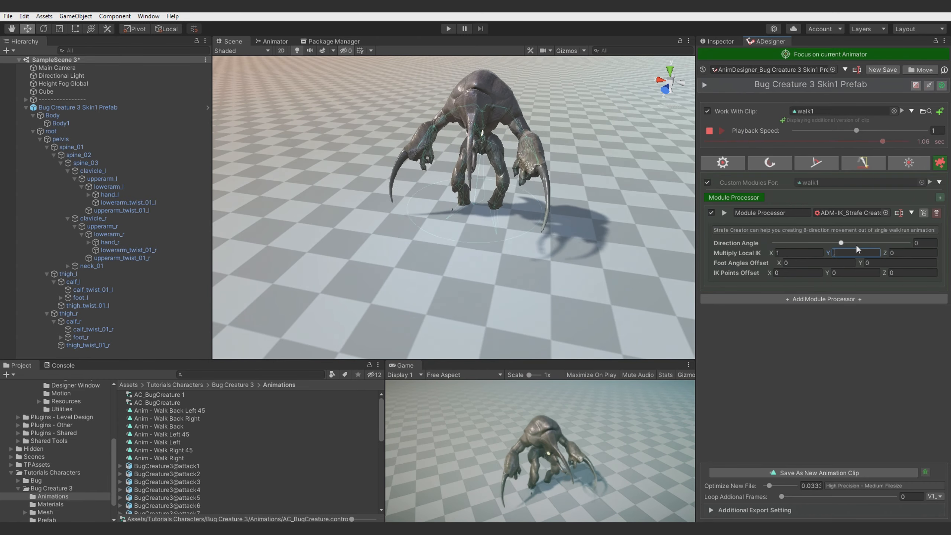
{"action": "key", "text": "Return"}
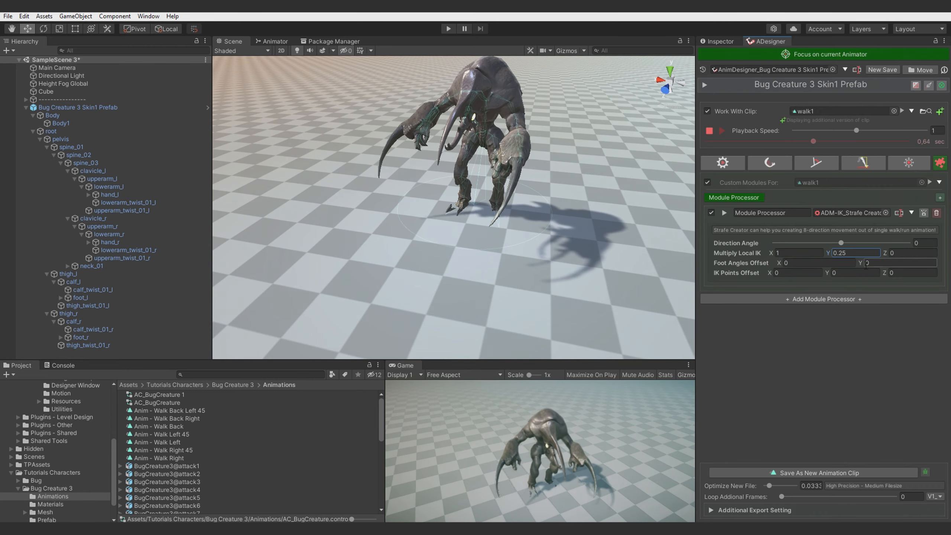
- Set the strafe module's IK Points Offset Y to 0.13
{"action": "left_click", "coordinate": [854, 272]}
{"action": "type", "text": ",1"}
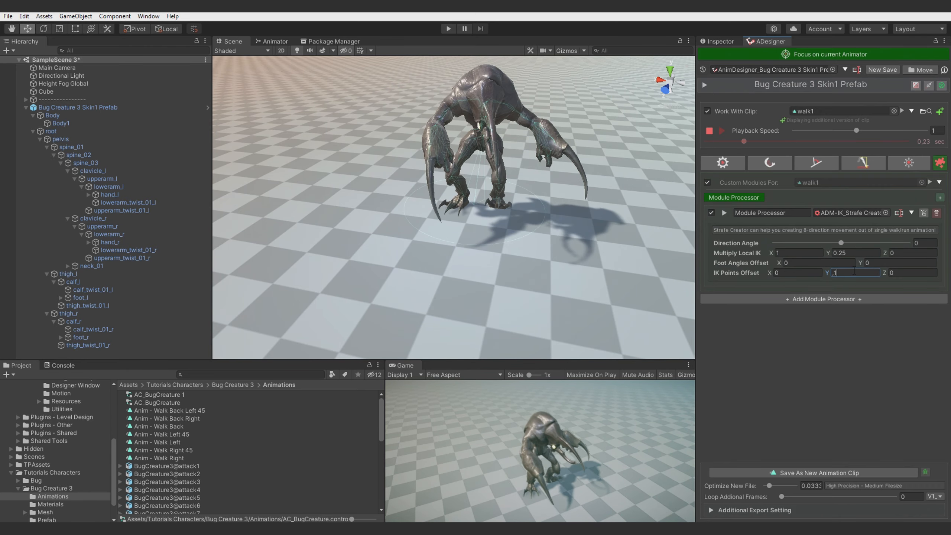
{"action": "type", "text": "5"}
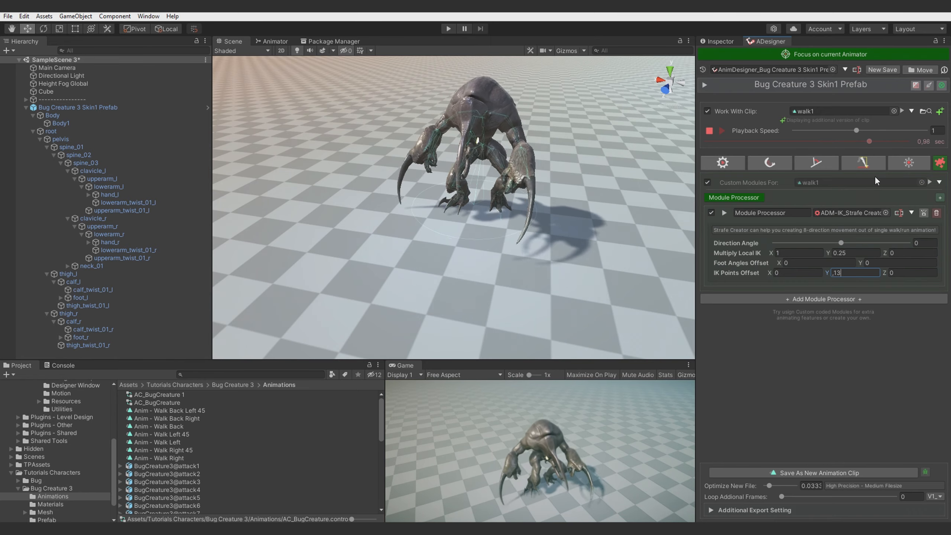
- Add a morph with all limbs enabled in its mask and set walk1 as the clip to morph with
{"action": "left_click", "coordinate": [907, 163]}
{"action": "left_click", "coordinate": [827, 223]}
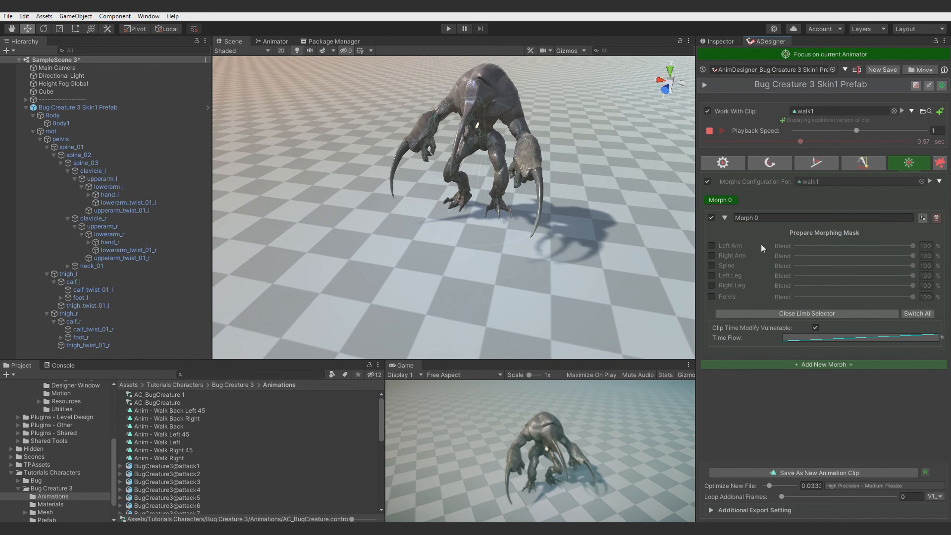
{"action": "left_click", "coordinate": [910, 314]}
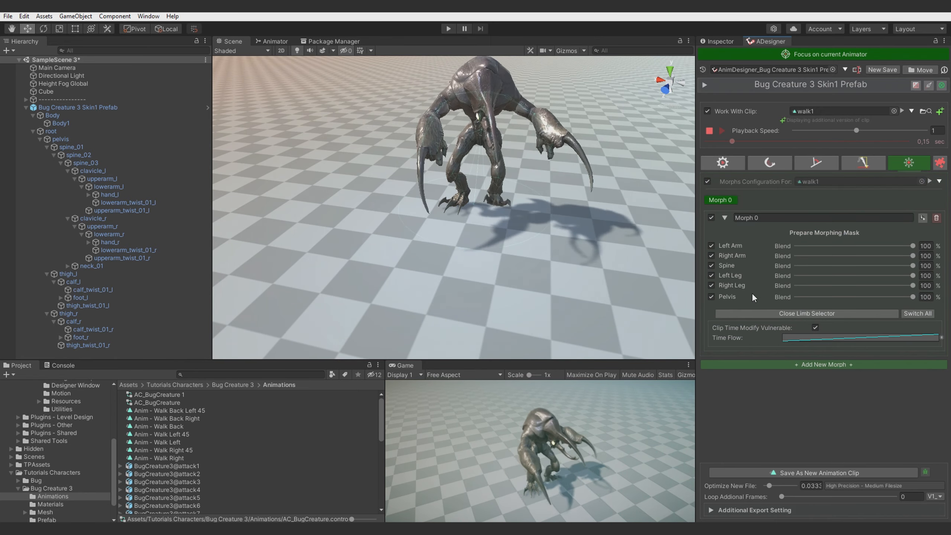
{"action": "left_click", "coordinate": [725, 217]}
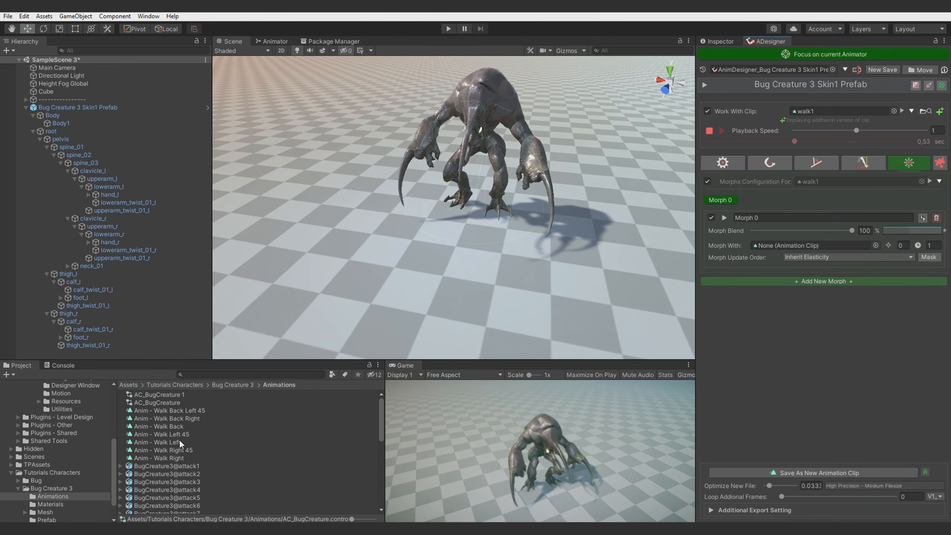
{"action": "left_click", "coordinate": [836, 112]}
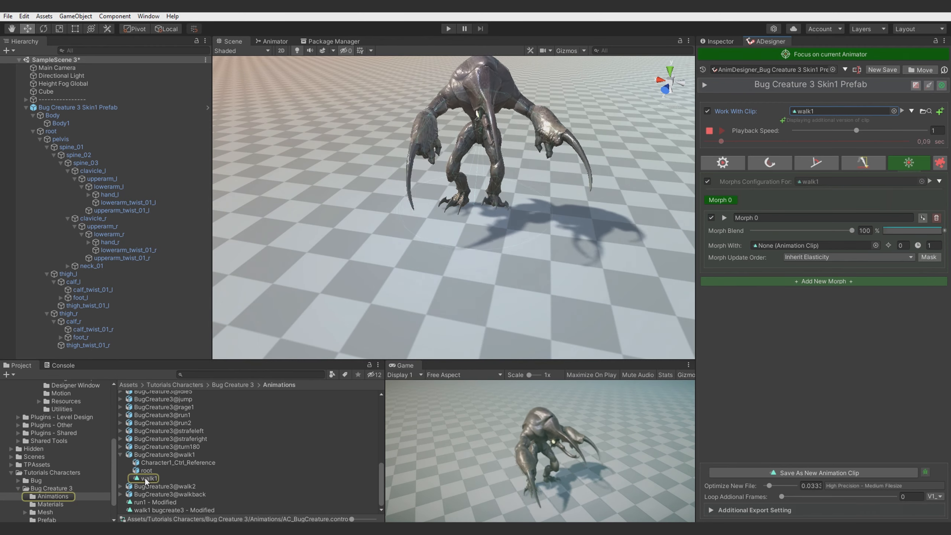
{"action": "left_click_drag", "start_coordinate": [146, 481], "coordinate": [824, 246]}
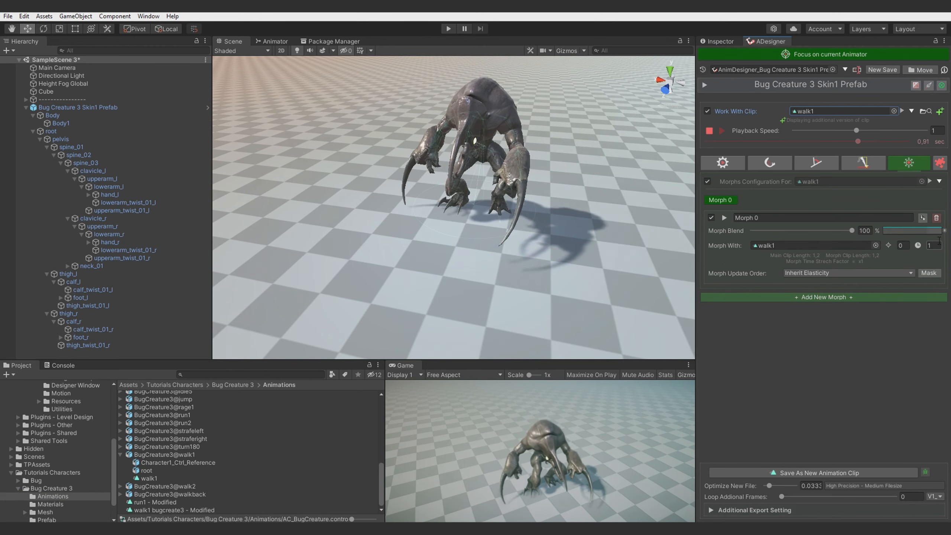
- Set the morph's time stretch factor to 0 and its Morph Blend to 65%
{"action": "left_click", "coordinate": [933, 246]}
{"action": "type", "text": "0"}
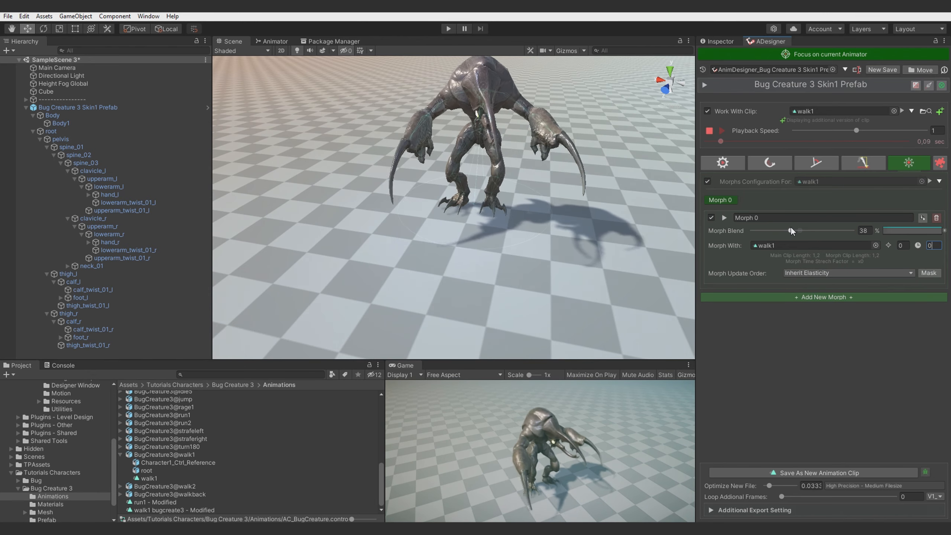
{"action": "left_click_drag", "start_coordinate": [792, 230], "coordinate": [818, 236]}
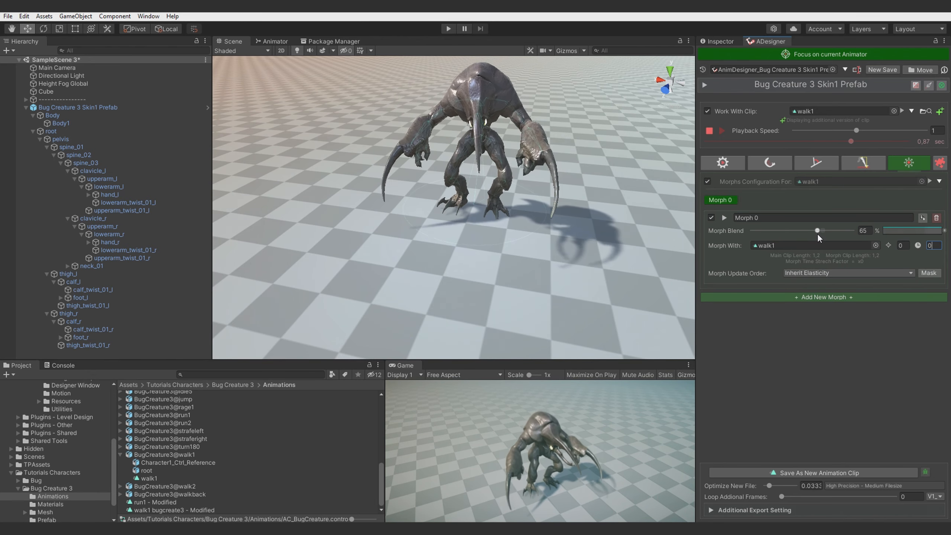
- Reduce the morph mask's blend to 37% for the pelvis and 36% for both the right and left legs
{"action": "left_click", "coordinate": [725, 217]}
{"action": "left_click_drag", "start_coordinate": [812, 294], "coordinate": [839, 294]}
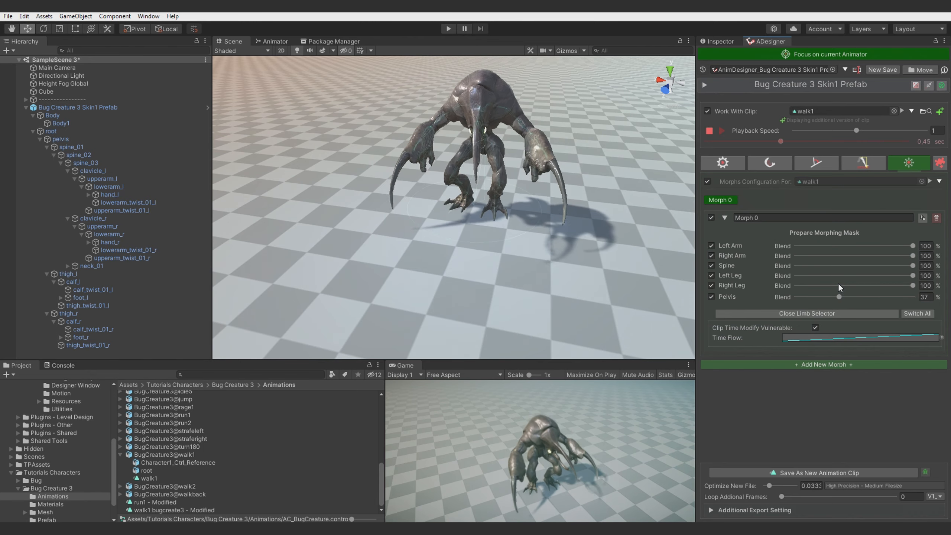
{"action": "left_click", "coordinate": [839, 285]}
{"action": "left_click", "coordinate": [838, 275]}
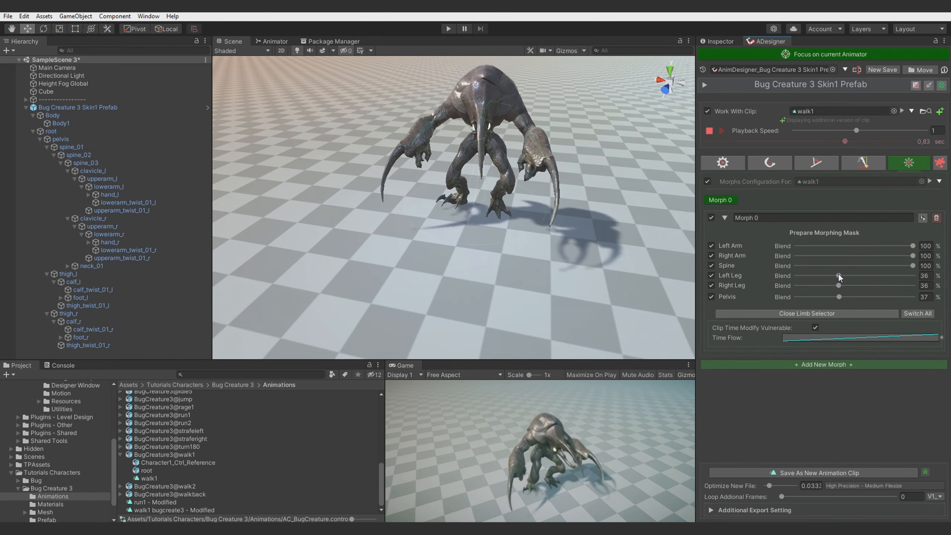
{"action": "left_click", "coordinate": [724, 218]}
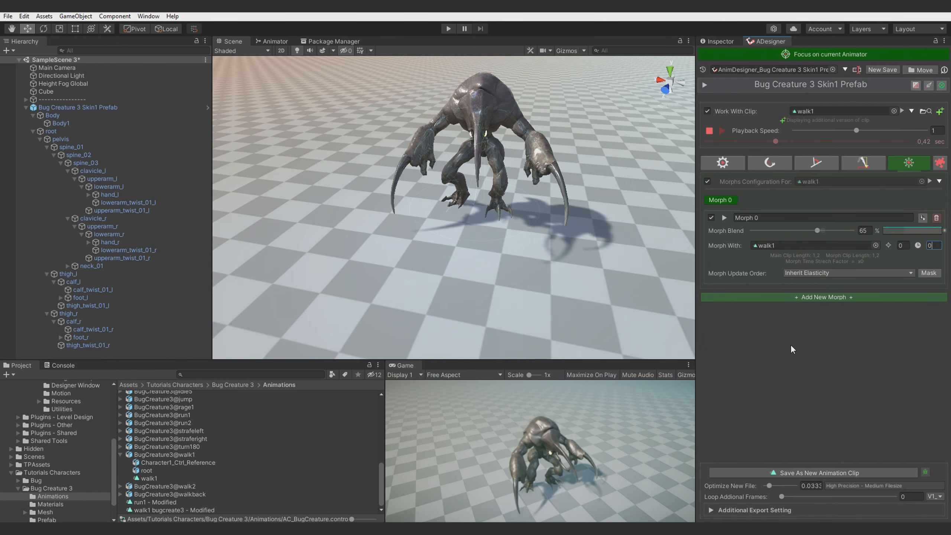
- Save the variant as a new animation clip named Anim - Walk Zero Speed.anim in the Animations folder
{"action": "left_click", "coordinate": [824, 473]}
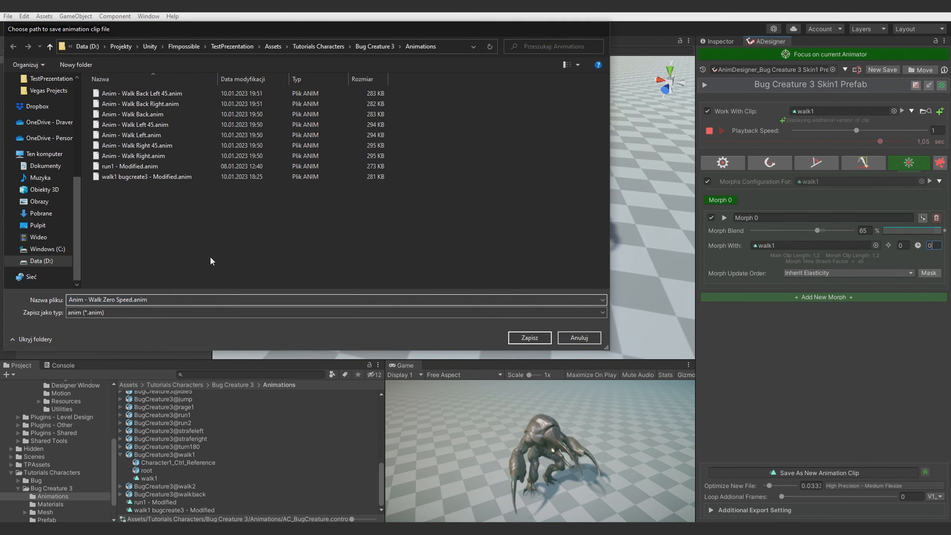
{"action": "key", "text": "Return"}
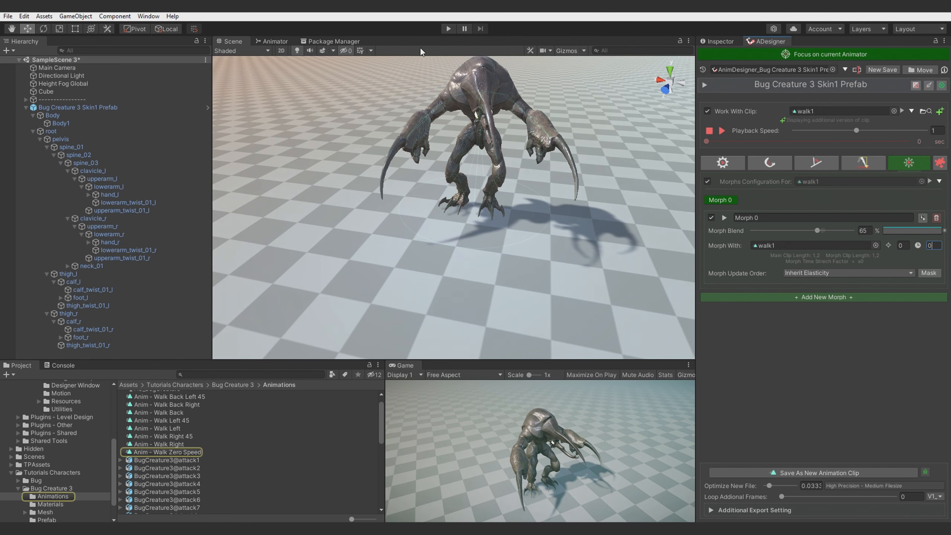
- Add a motion field to the AC_BugCreature Movement blend tree and assign the Anim - Walk Zero Speed clip to it
{"action": "left_click", "coordinate": [721, 41]}
{"action": "scroll", "coordinate": [229, 406], "scroll_direction": "up", "scroll_amount": 1}
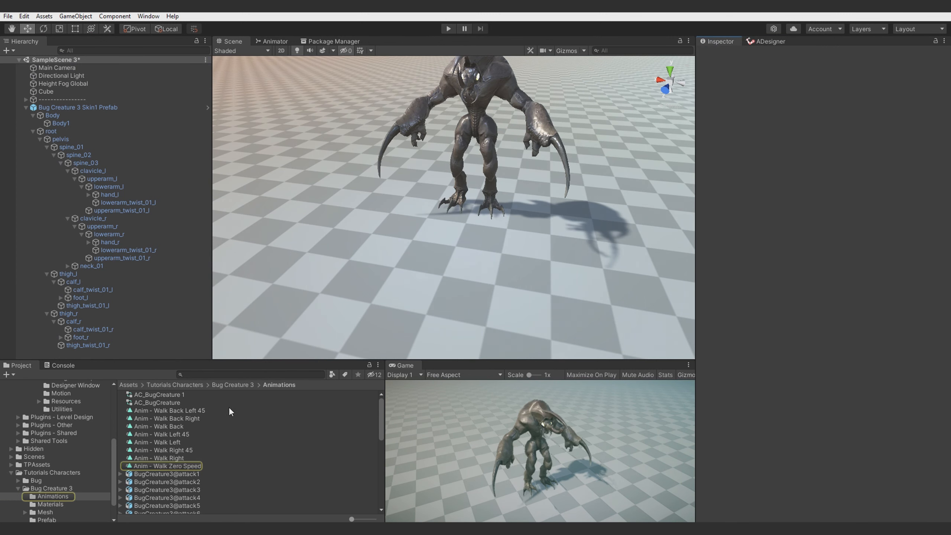
{"action": "double_click", "coordinate": [168, 402]}
{"action": "left_click", "coordinate": [356, 265]}
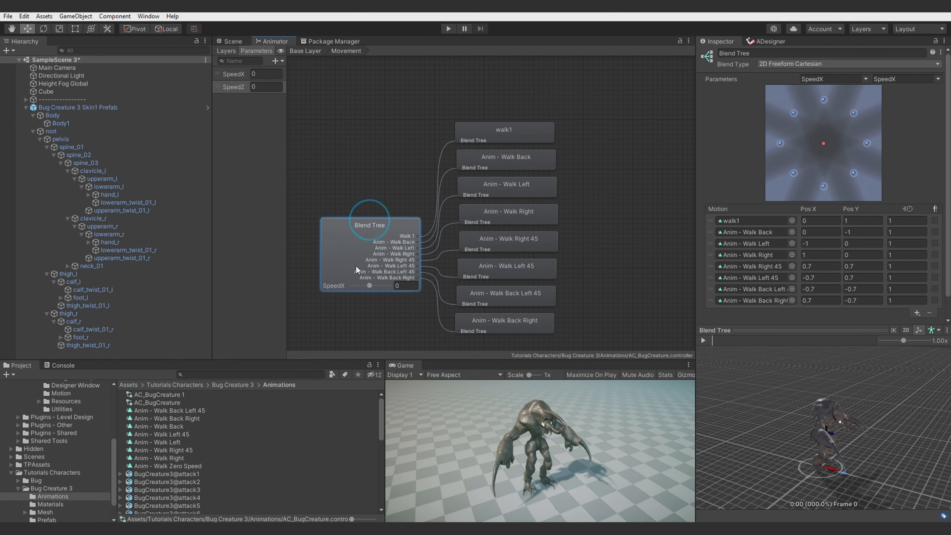
{"action": "scroll", "coordinate": [854, 310], "scroll_direction": "down", "scroll_amount": 1}
{"action": "left_click", "coordinate": [917, 289]}
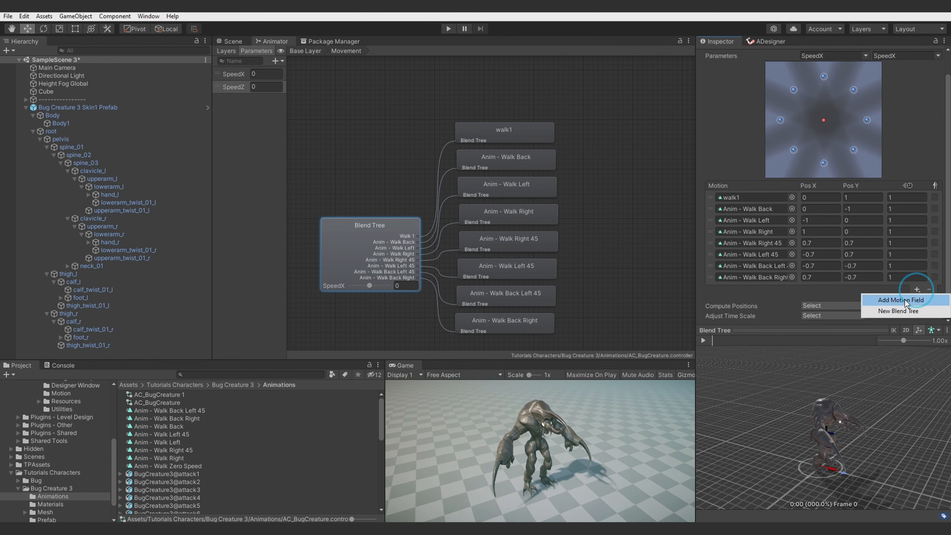
{"action": "left_click", "coordinate": [893, 302]}
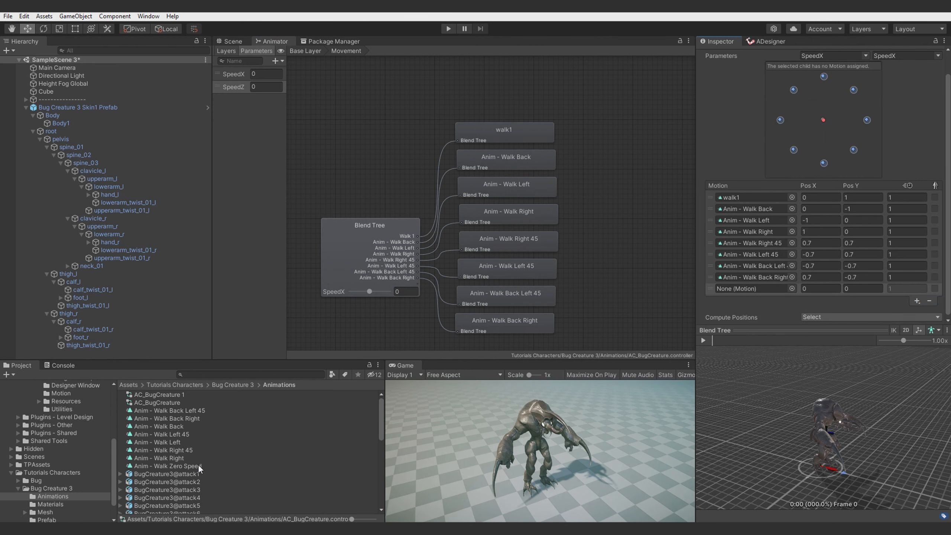
{"action": "left_click_drag", "start_coordinate": [200, 468], "coordinate": [781, 287]}
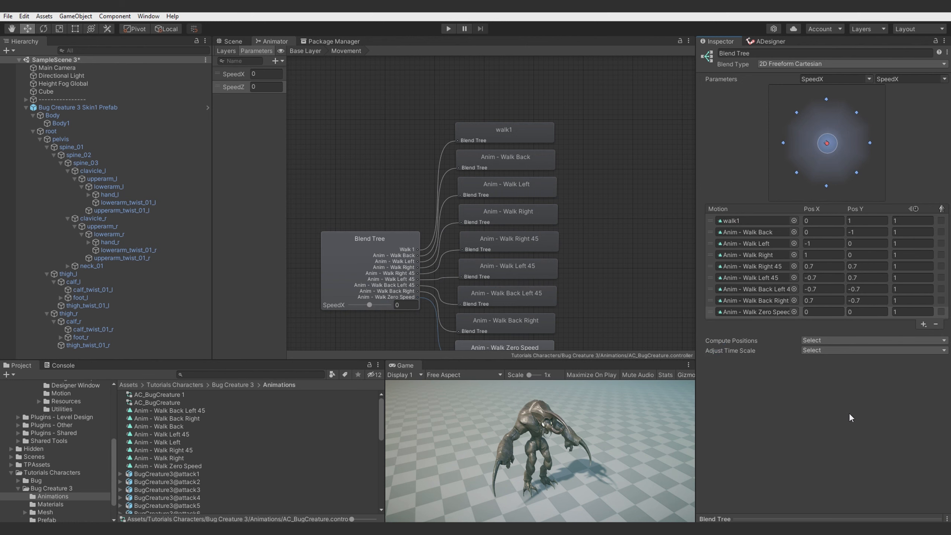
- Play the blend tree preview and inspect the creature's zero-speed walk from another angle
{"action": "left_click", "coordinate": [823, 519]}
{"action": "left_click", "coordinate": [703, 340]}
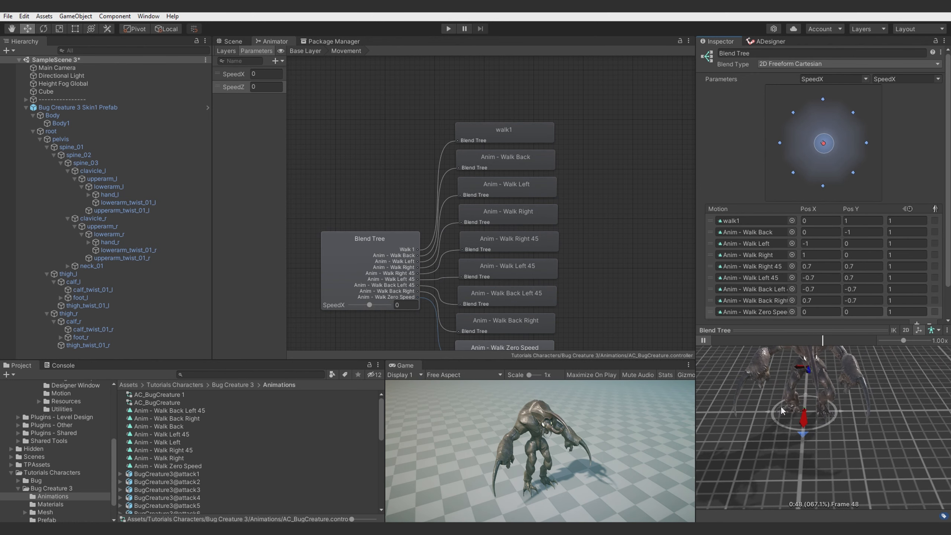
{"action": "mouse_move", "coordinate": [821, 410]}
{"action": "left_mouse_down"}
{"action": "mouse_move", "coordinate": [845, 421]}
{"action": "mouse_move", "coordinate": [822, 415]}
{"action": "left_mouse_up"}
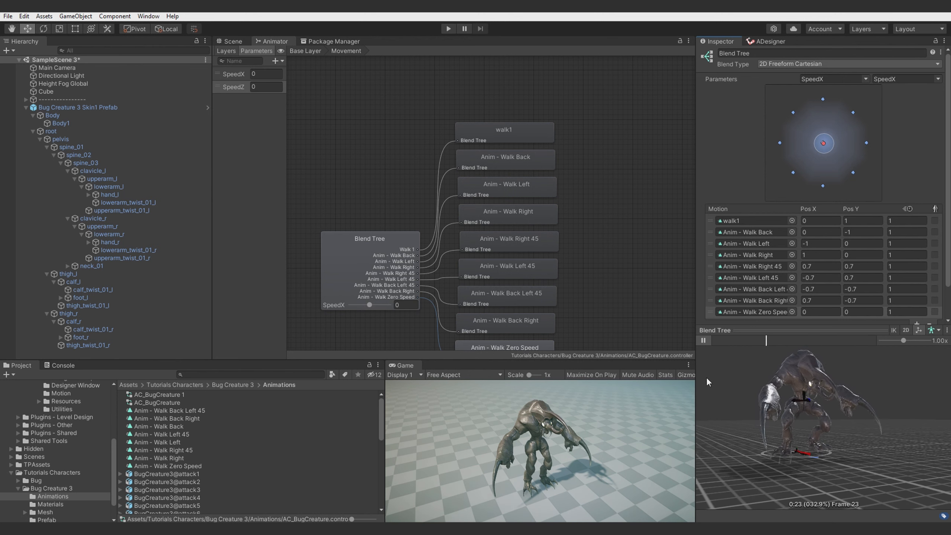
{"action": "scroll", "coordinate": [814, 262], "scroll_direction": "down", "scroll_amount": 3}
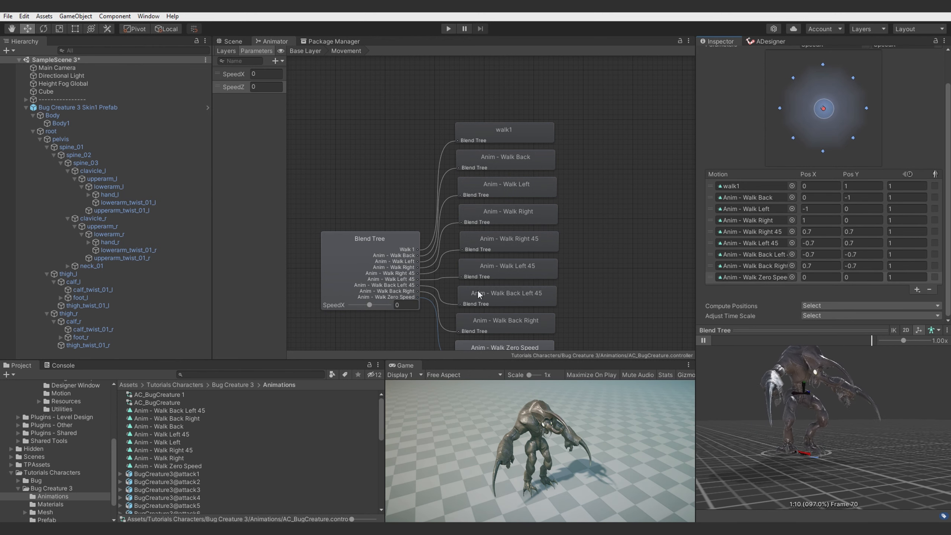
- Set the blend tree's second parameter to SpeedZ
{"action": "scroll", "coordinate": [919, 99], "scroll_direction": "up", "scroll_amount": 3}
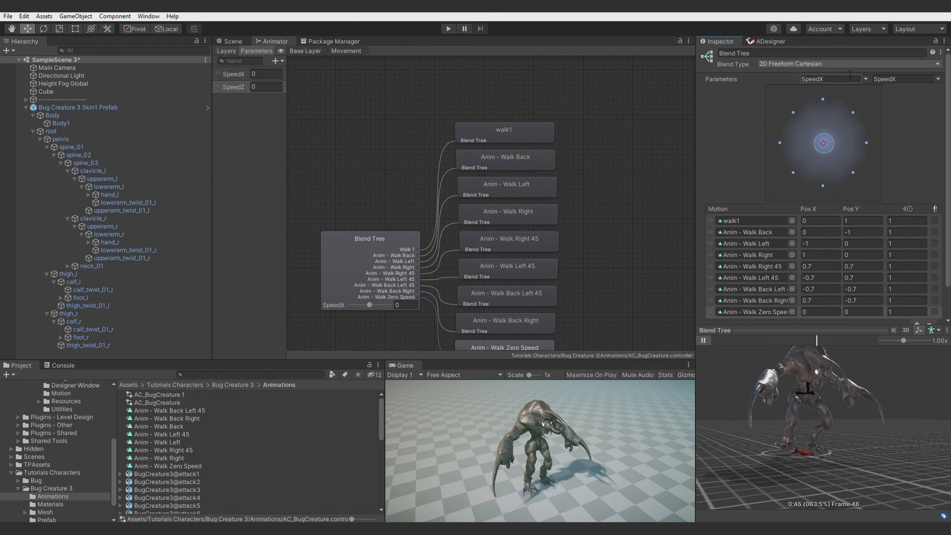
{"action": "left_click", "coordinate": [913, 78]}
{"action": "left_click", "coordinate": [925, 100]}
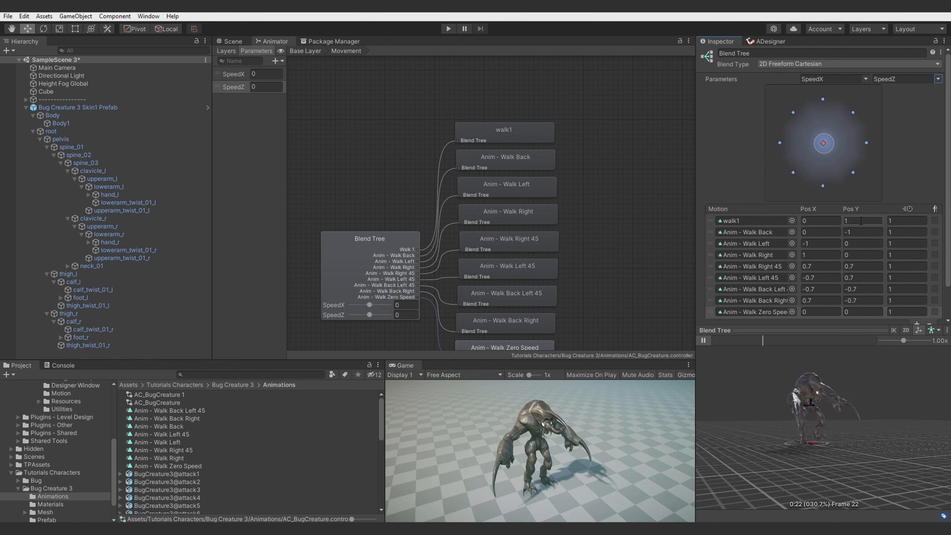
- Vary SpeedZ to 0.58 and -0.15 in the blend tree and watch the walk blending in the enlarged preview
{"action": "left_click_drag", "start_coordinate": [370, 315], "coordinate": [381, 314]}
{"action": "left_click_drag", "start_coordinate": [847, 427], "coordinate": [811, 449]}
{"action": "scroll", "coordinate": [810, 449], "scroll_direction": "up", "scroll_amount": 4}
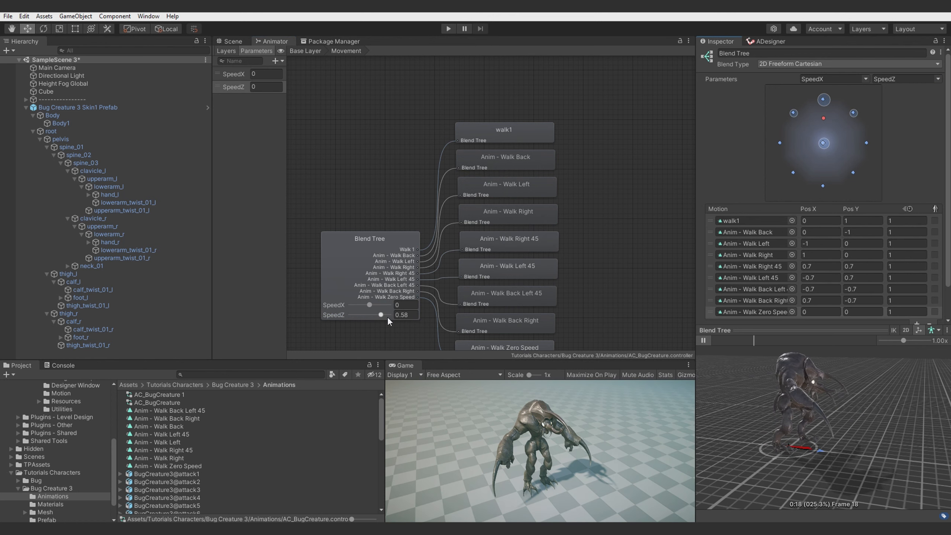
{"action": "mouse_move", "coordinate": [381, 315]}
{"action": "left_mouse_down"}
{"action": "mouse_move", "coordinate": [396, 316]}
{"action": "mouse_move", "coordinate": [330, 312]}
{"action": "mouse_move", "coordinate": [369, 315]}
{"action": "left_mouse_up"}
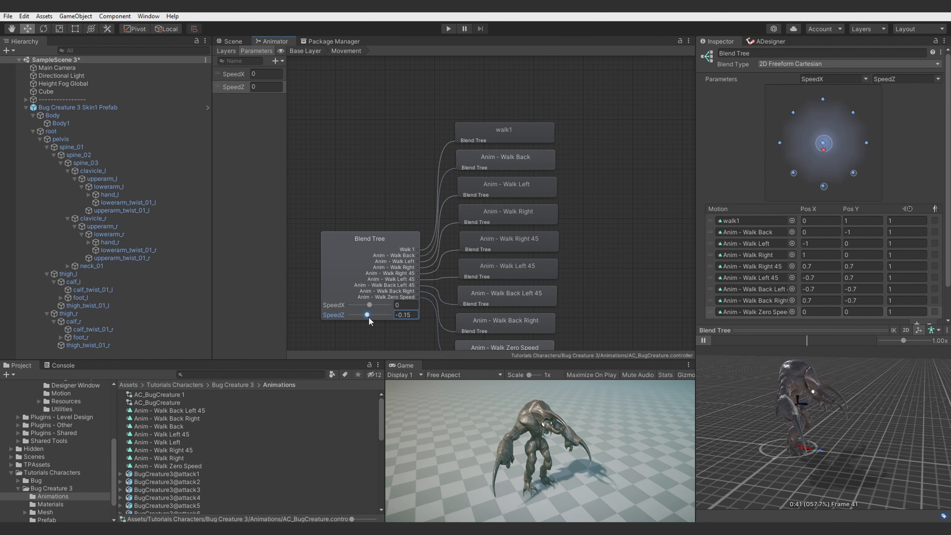
{"action": "scroll", "coordinate": [668, 328], "scroll_direction": "up", "scroll_amount": 1}
{"action": "left_click_drag", "start_coordinate": [911, 423], "coordinate": [907, 414]}
{"action": "left_click_drag", "start_coordinate": [833, 331], "coordinate": [828, 310]}
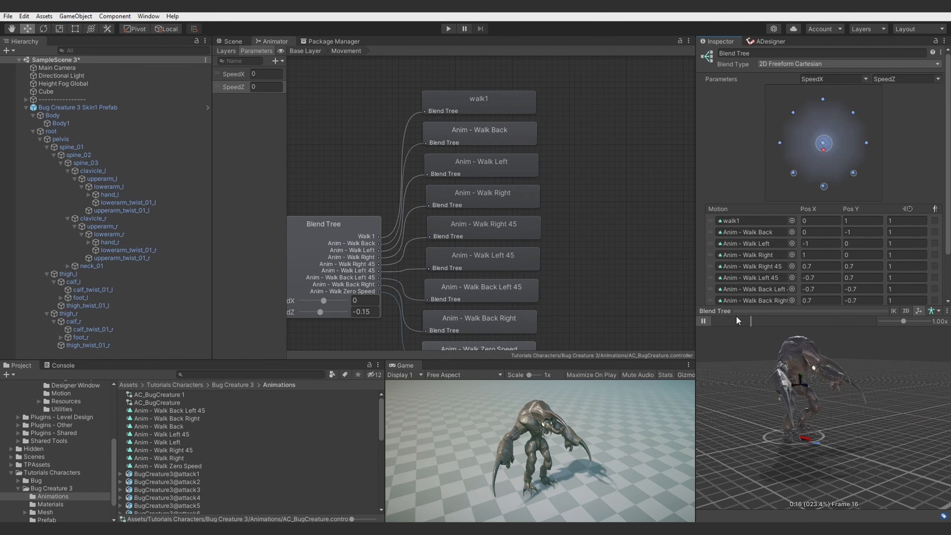
- Detach the blend tree preview, shift the blend point between Walk Back and Walk Back Right to check the motion, and dock the preview again
{"action": "right_click", "coordinate": [747, 310]}
{"action": "left_click_drag", "start_coordinate": [826, 150], "coordinate": [843, 184]}
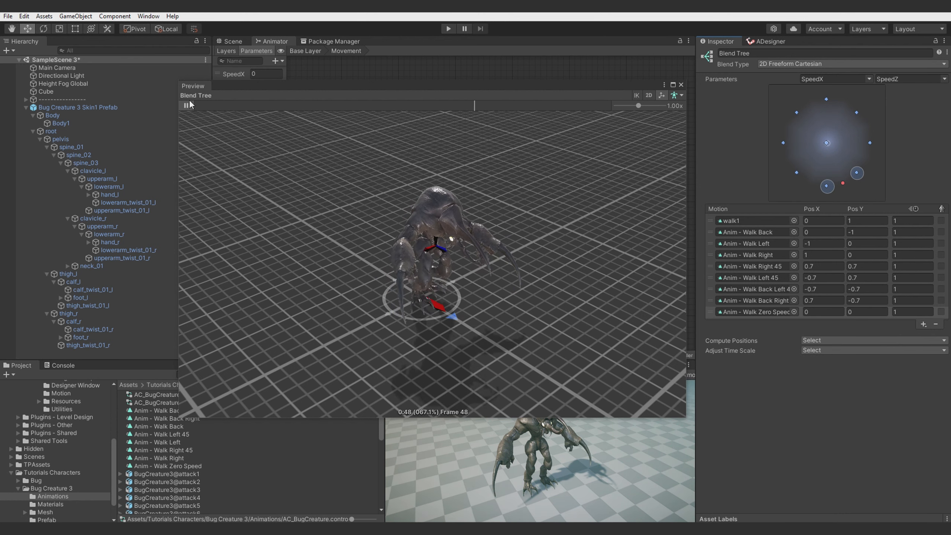
{"action": "middle_click", "coordinate": [206, 88]}
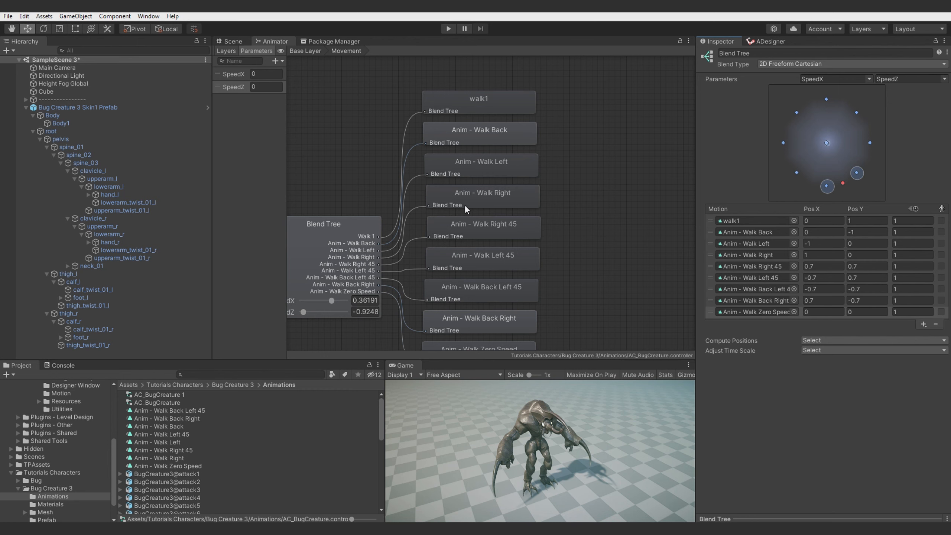
{"action": "left_click", "coordinate": [764, 519]}
- Assign the AC_BugCreature controller to the Bug Creature 3 Skin1 Prefab in the scene
{"action": "left_click", "coordinate": [230, 40]}
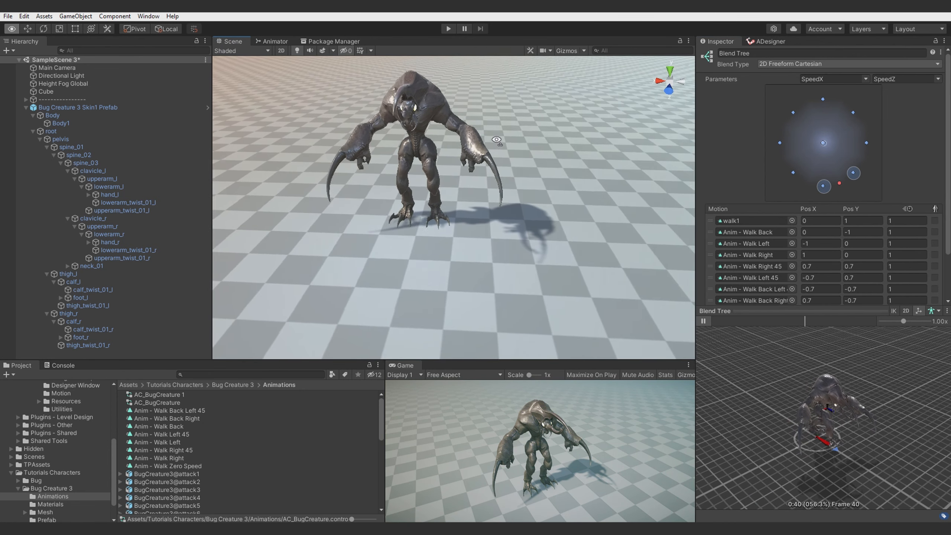
{"action": "left_click_drag", "start_coordinate": [513, 145], "coordinate": [531, 145], "text": "alt"}
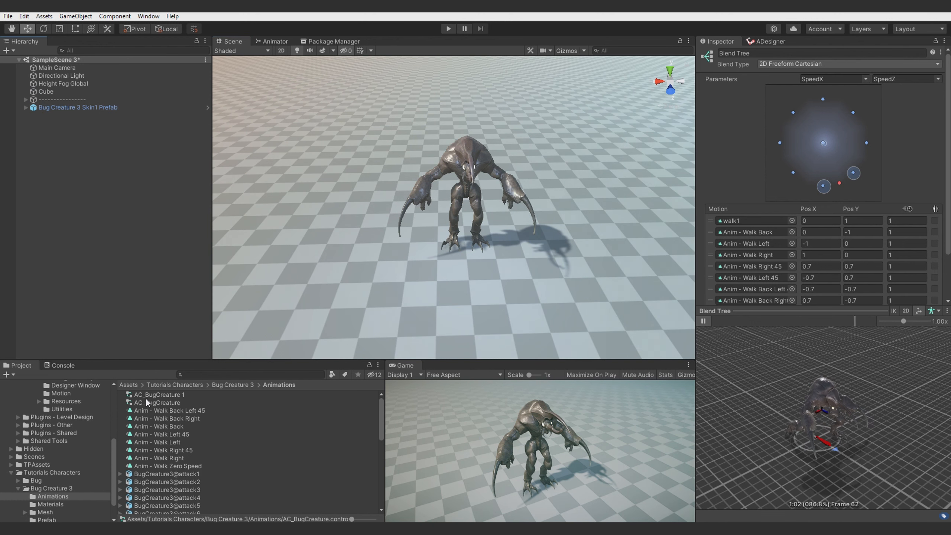
{"action": "left_click_drag", "start_coordinate": [157, 403], "coordinate": [59, 108]}
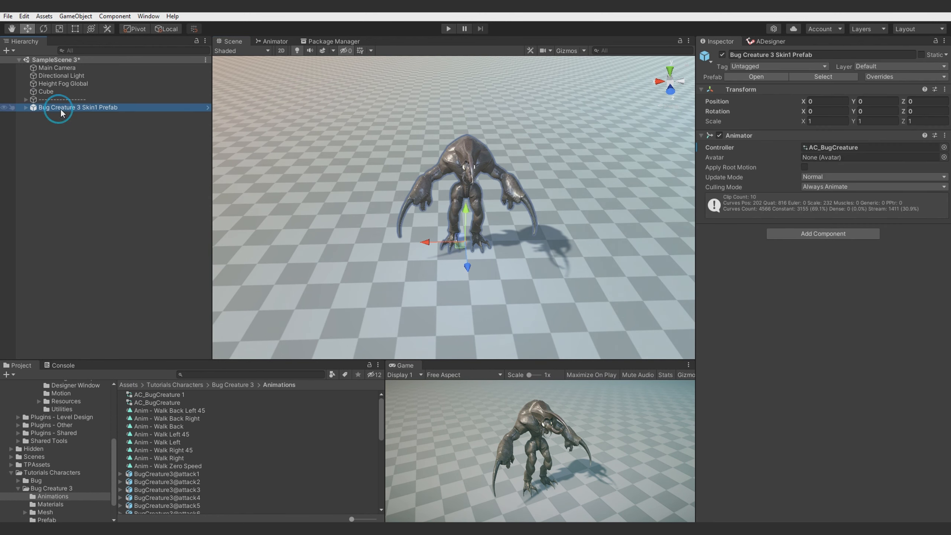
{"action": "right_click_drag", "start_coordinate": [360, 234], "coordinate": [383, 214]}
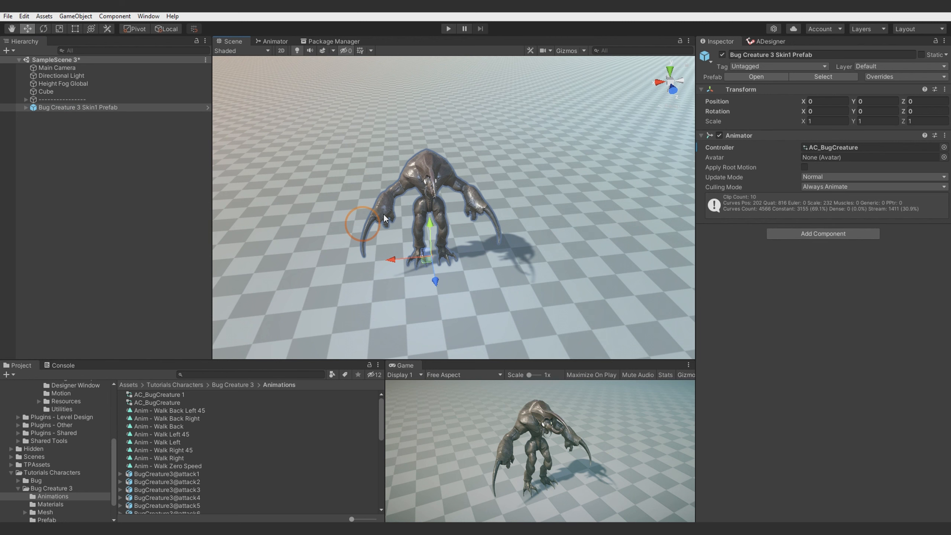
- Add an MD Basic Mover component to the creature and assign the creature's own Animator as its Mecanim Animator
{"action": "left_click", "coordinate": [805, 232]}
{"action": "left_click", "coordinate": [820, 289]}
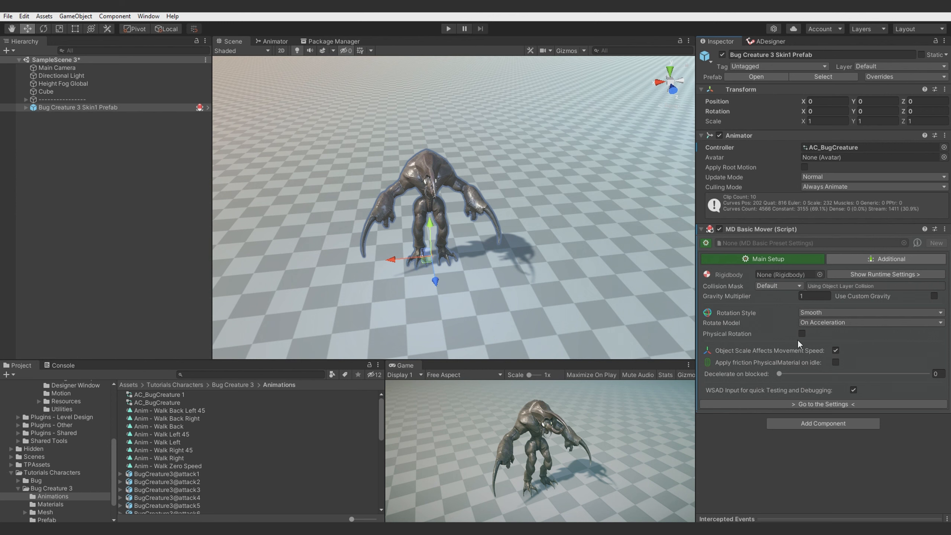
{"action": "left_click", "coordinate": [844, 260]}
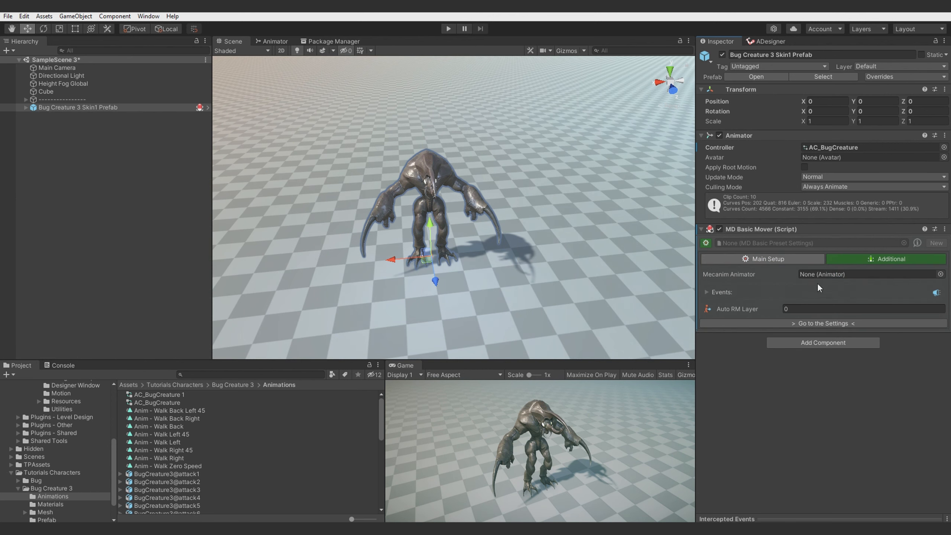
{"action": "left_click_drag", "start_coordinate": [753, 135], "coordinate": [831, 274]}
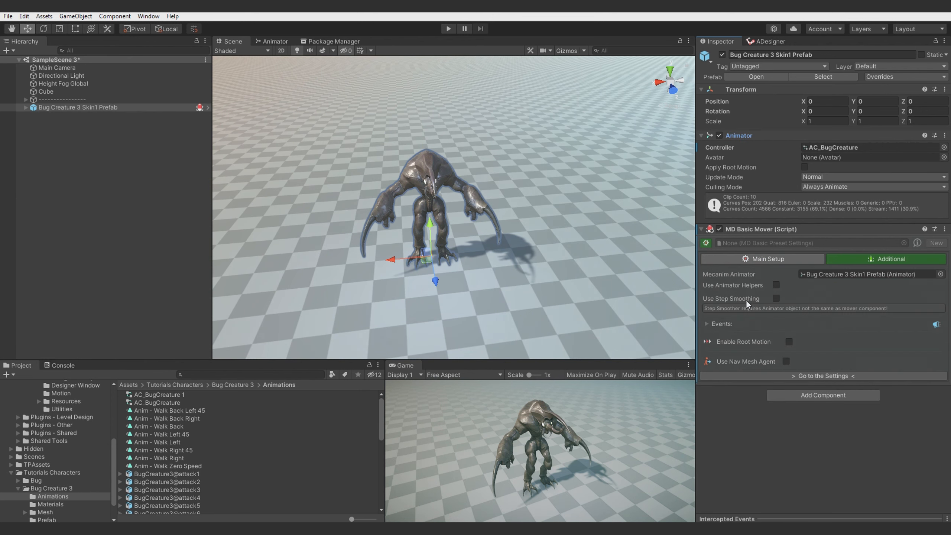
- Set the mover's Strafe Movement Switch Param to Strafe and turn on the Strafe parameter in the Animator controller
{"action": "left_click", "coordinate": [935, 259]}
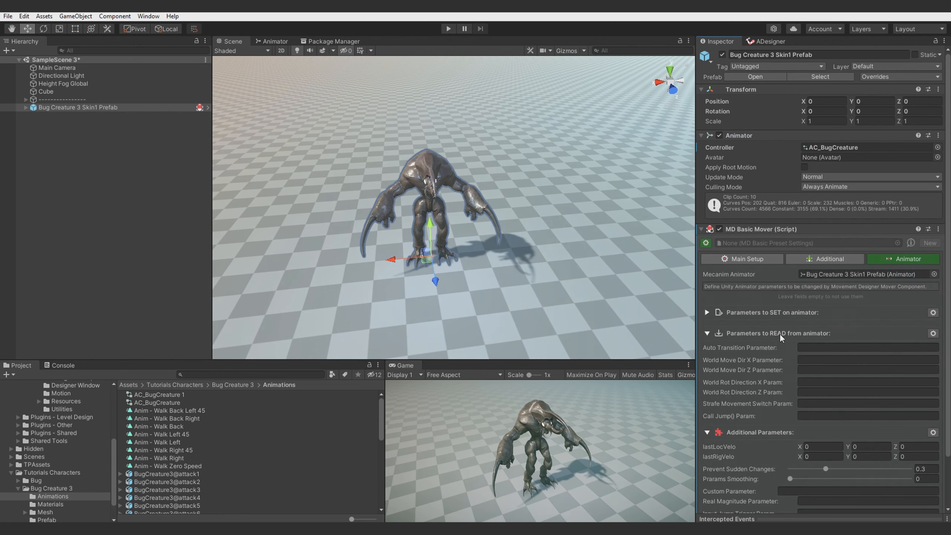
{"action": "scroll", "coordinate": [779, 363], "scroll_direction": "down", "scroll_amount": 3}
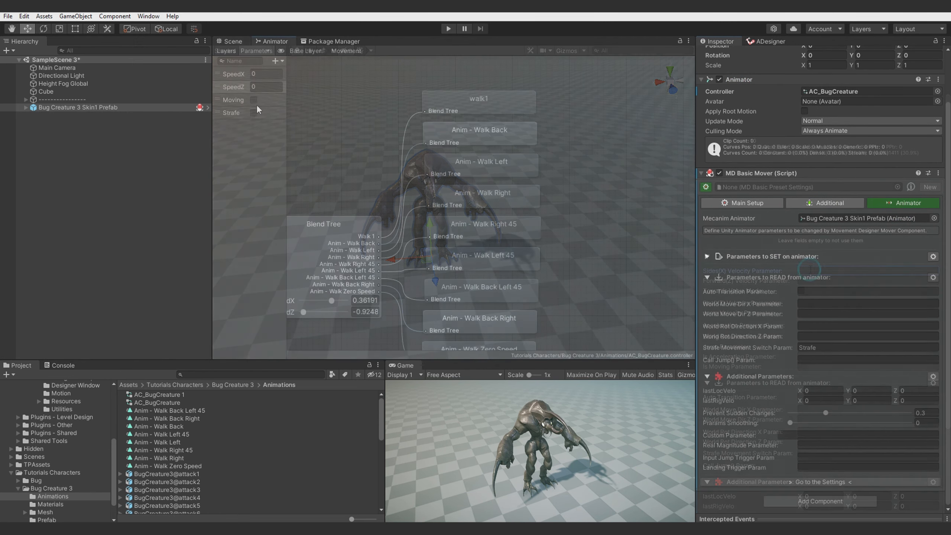
{"action": "left_click", "coordinate": [253, 113]}
- Create a transition from the Idle state to the Movement state in the Base Layer
{"action": "left_click", "coordinate": [305, 50]}
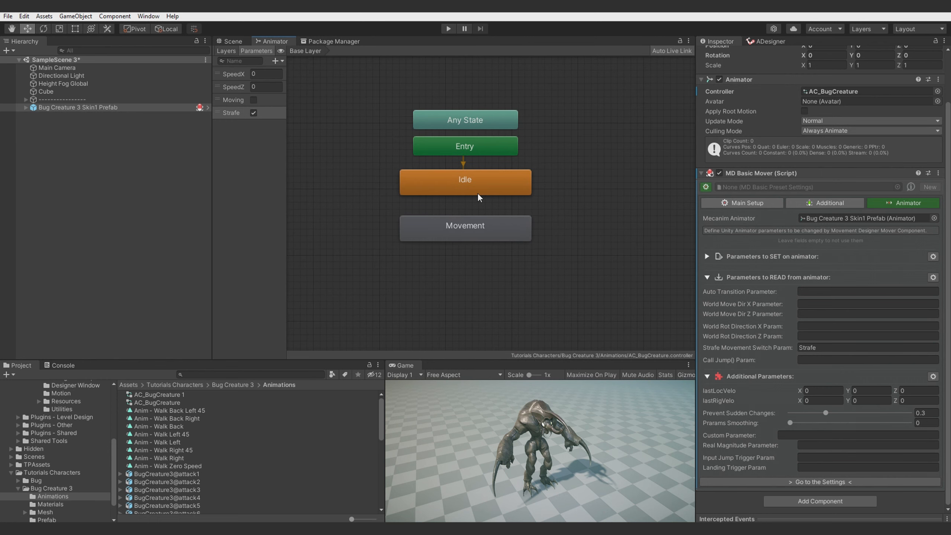
{"action": "right_click", "coordinate": [477, 192]}
{"action": "left_click", "coordinate": [502, 190]}
{"action": "left_click", "coordinate": [459, 223]}
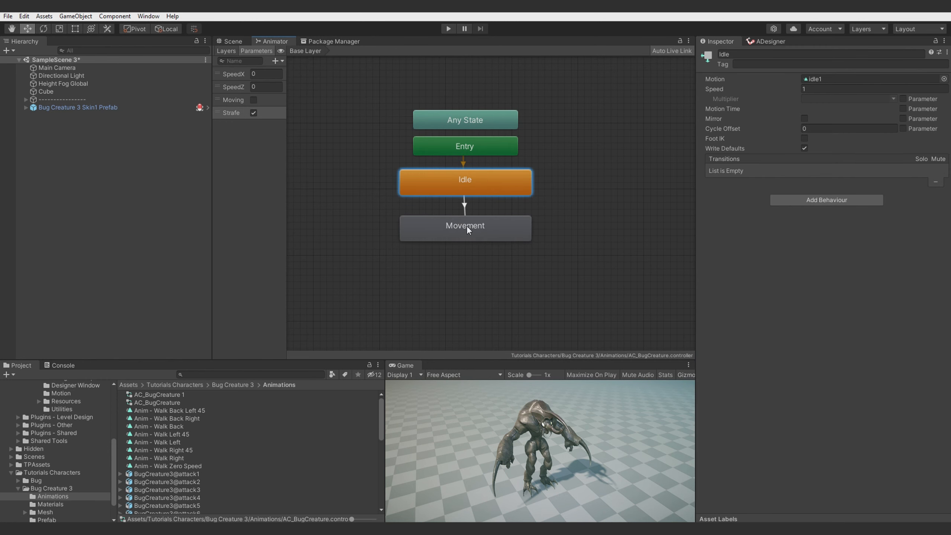
{"action": "left_click", "coordinate": [467, 225]}
- Disable Has Exit Time on the Idle to Movement transition, add a condition and open its parameter choice
{"action": "left_click", "coordinate": [464, 206]}
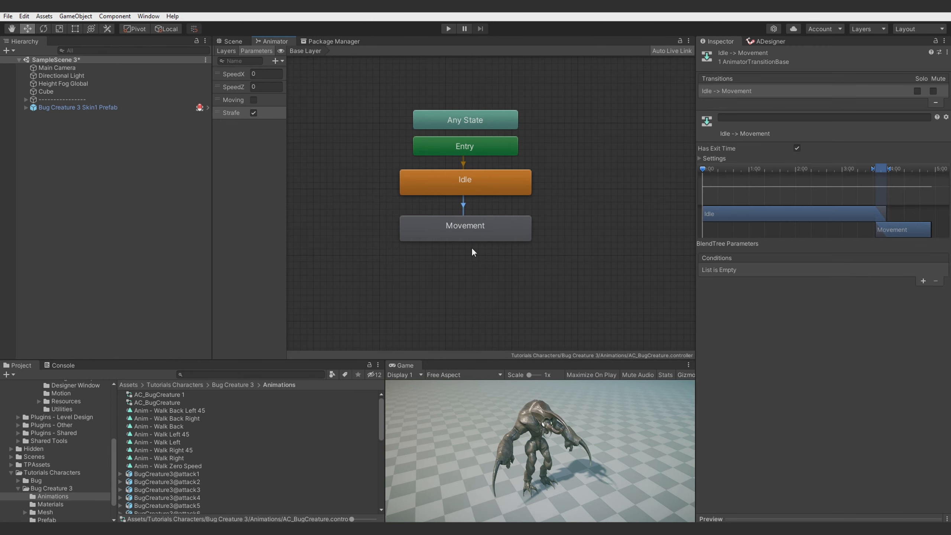
{"action": "left_click", "coordinate": [797, 148]}
{"action": "left_click", "coordinate": [923, 281]}
{"action": "left_click", "coordinate": [763, 270]}
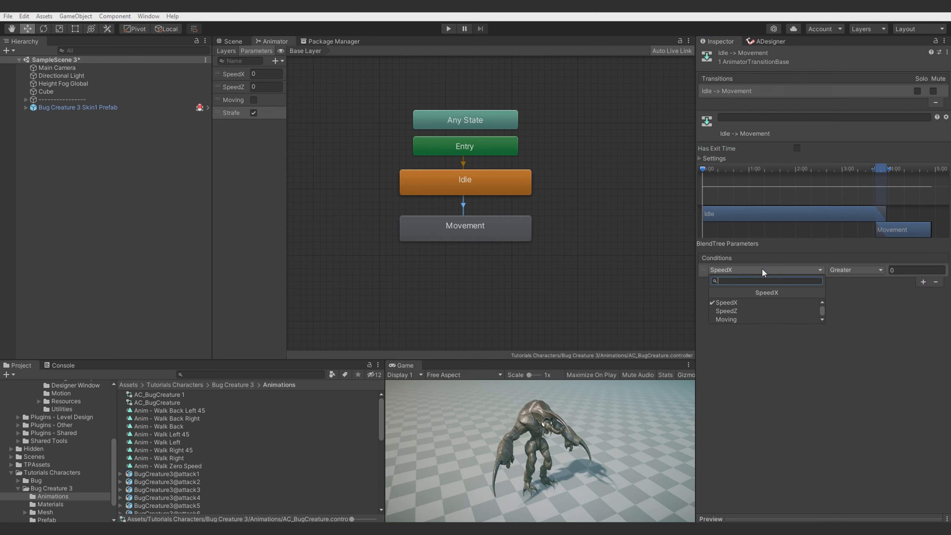